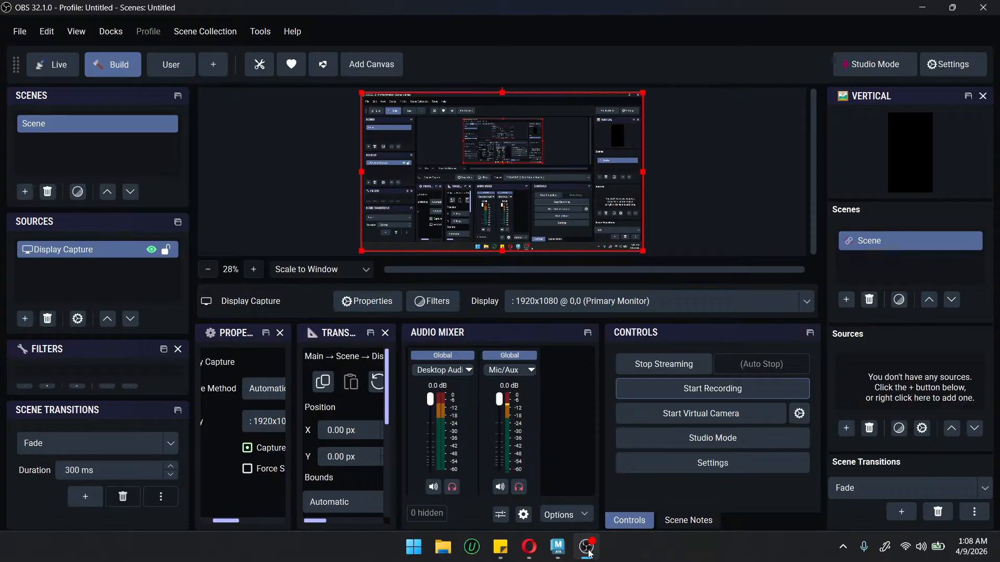
pyautogui.click(557, 546)
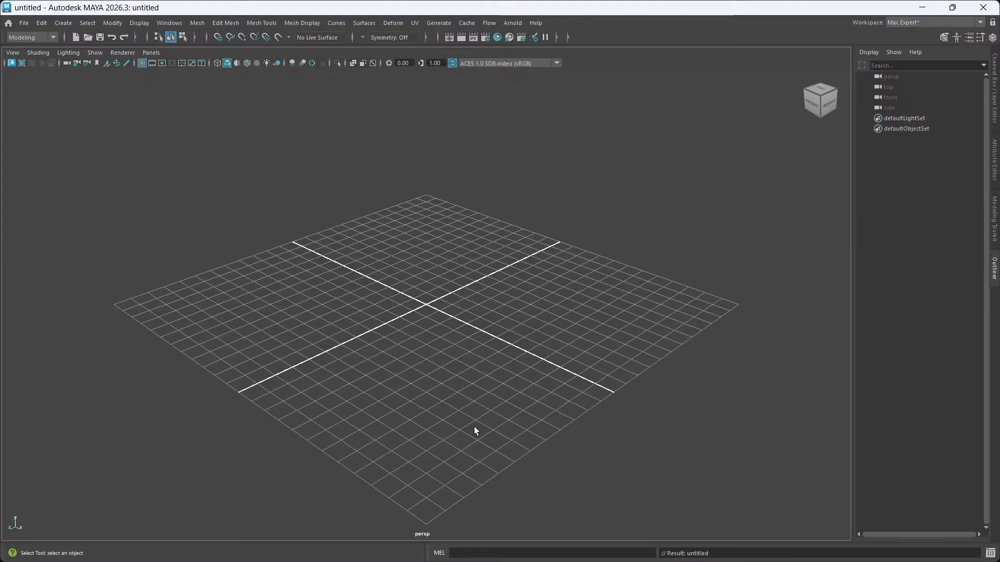
pyautogui.moveTo(526, 556)
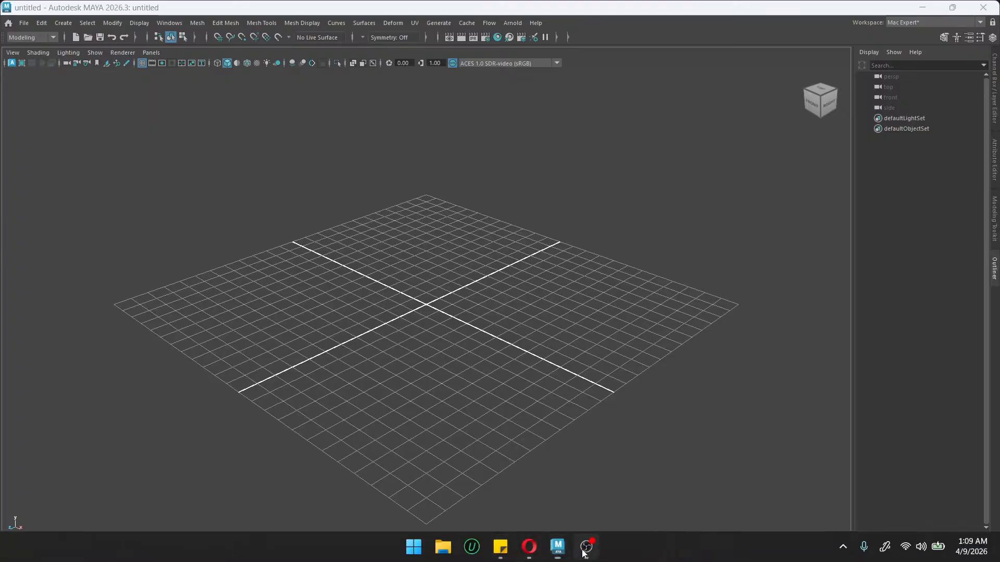
pyautogui.click(583, 553)
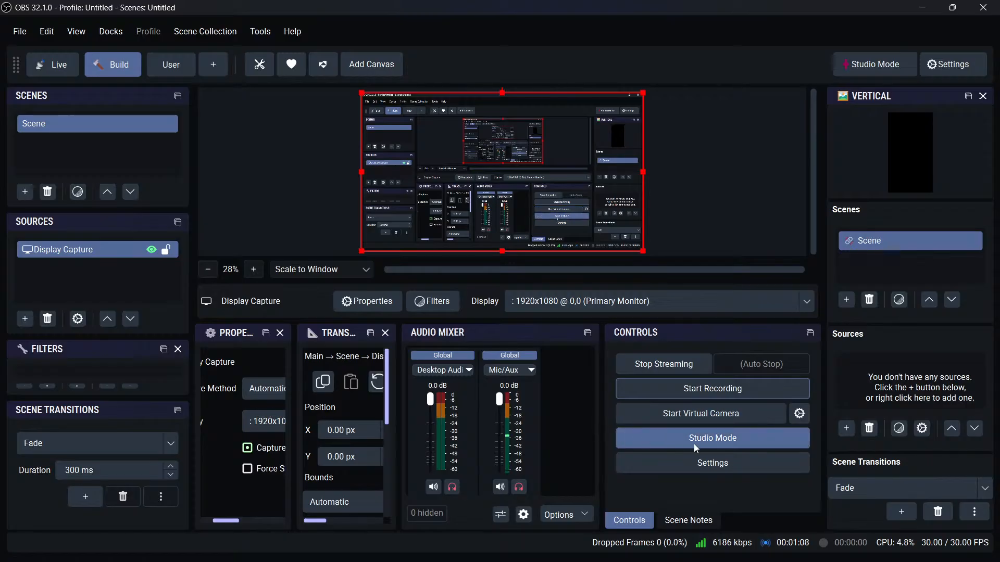
pyautogui.moveTo(567, 556)
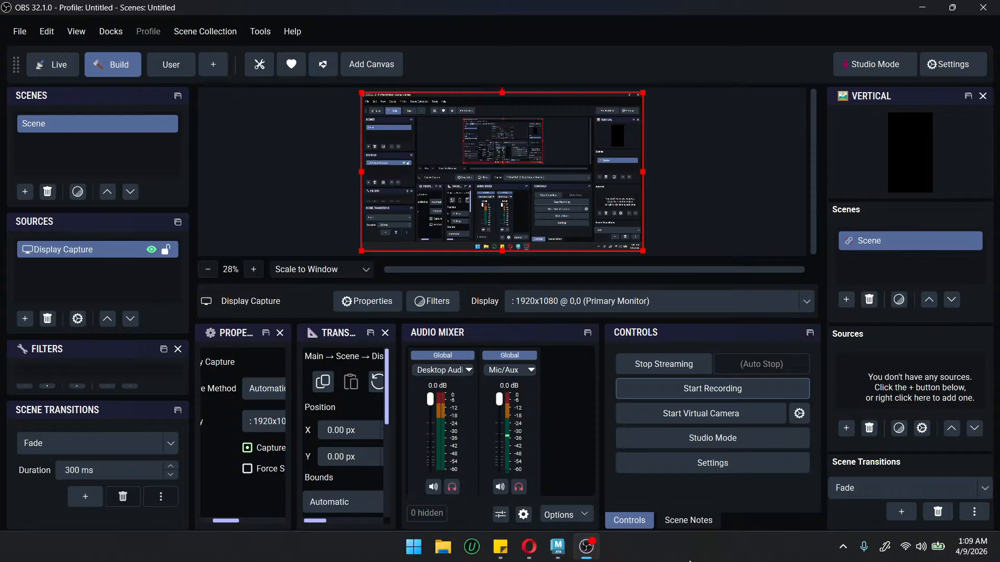
pyautogui.click(566, 554)
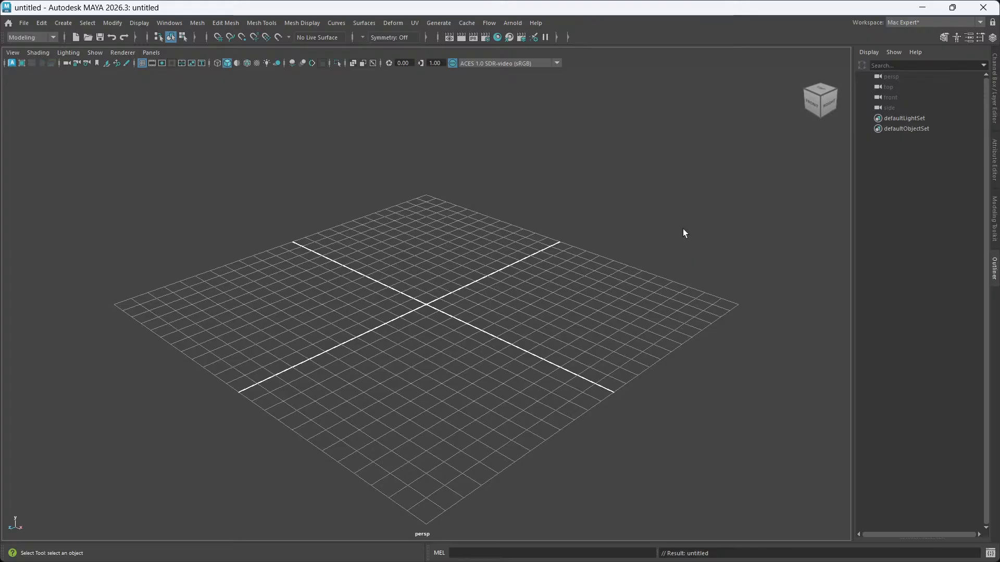
pyautogui.scroll(-3, 458, 297)
pyautogui.scroll(4, 449, 308)
pyautogui.scroll(-2, 436, 317)
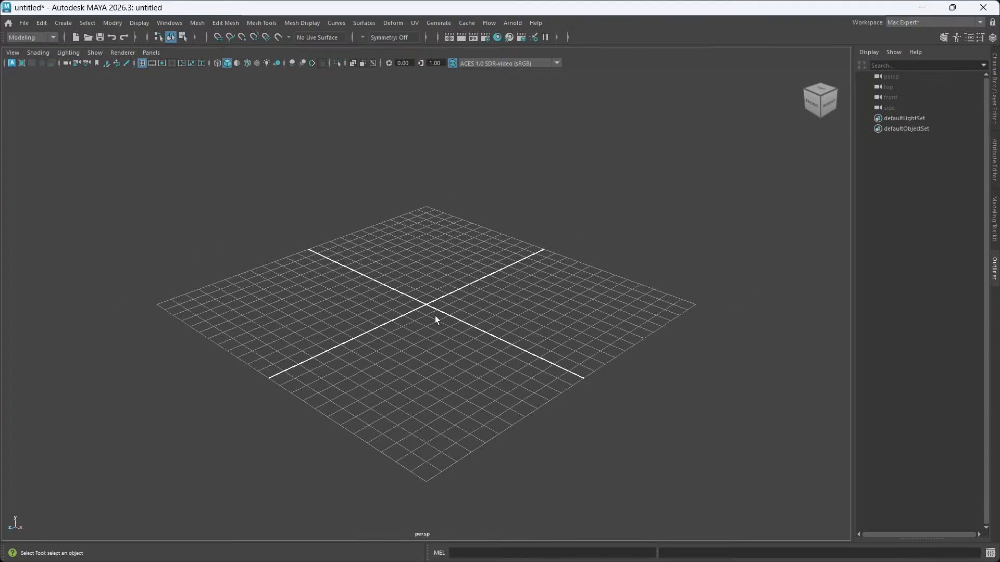
pyautogui.keyDown('alt'); pyautogui.moveTo(435, 321); pyautogui.dragTo(469, 308, button='middle'); pyautogui.keyUp('alt')
pyautogui.scroll(2, 475, 310)
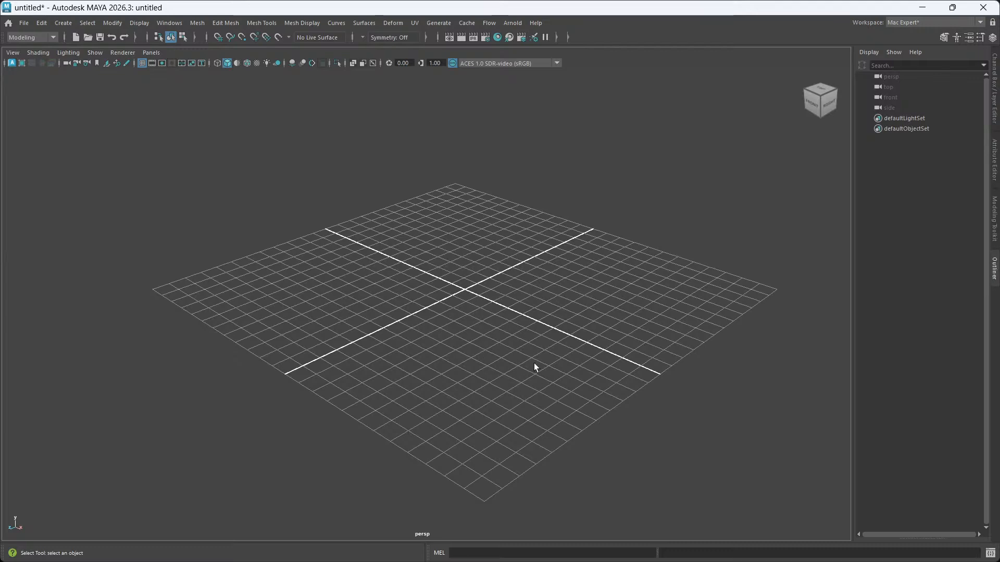
pyautogui.keyDown('alt'); pyautogui.moveTo(502, 278); pyautogui.dragTo(504, 299, button='middle'); pyautogui.keyUp('alt')
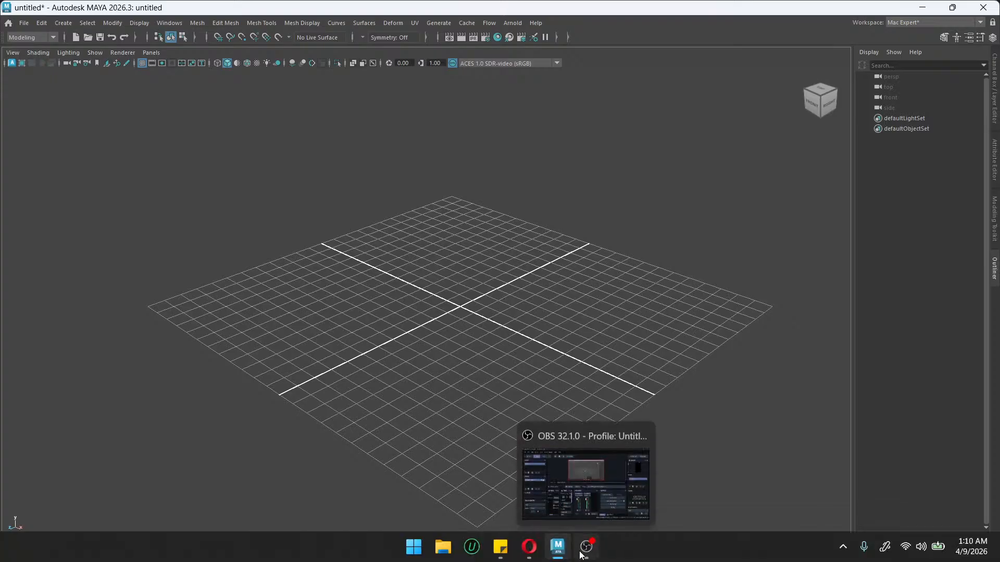
pyautogui.click(580, 555)
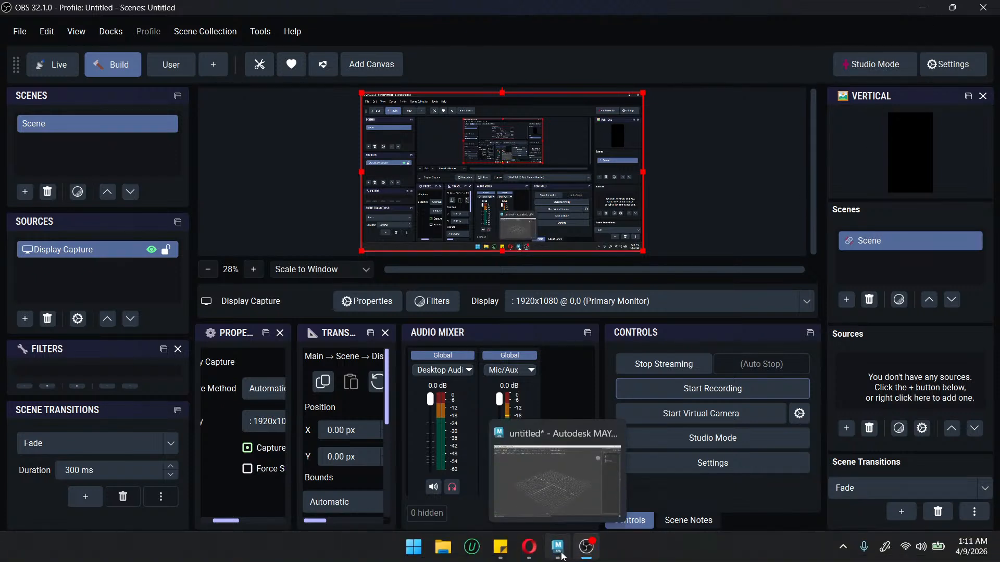
# Switch to Autodesk Maya and create a polygon cylinder at the origin.
pyautogui.click(562, 554)
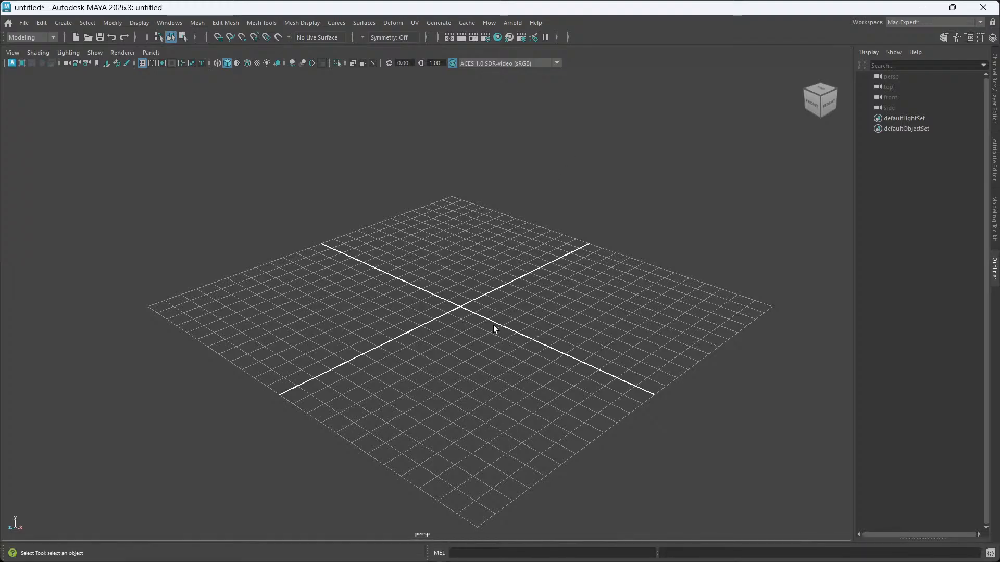
pyautogui.keyDown('shift'); pyautogui.moveTo(464, 264); pyautogui.dragTo(411, 268, button='right'); pyautogui.keyUp('shift')
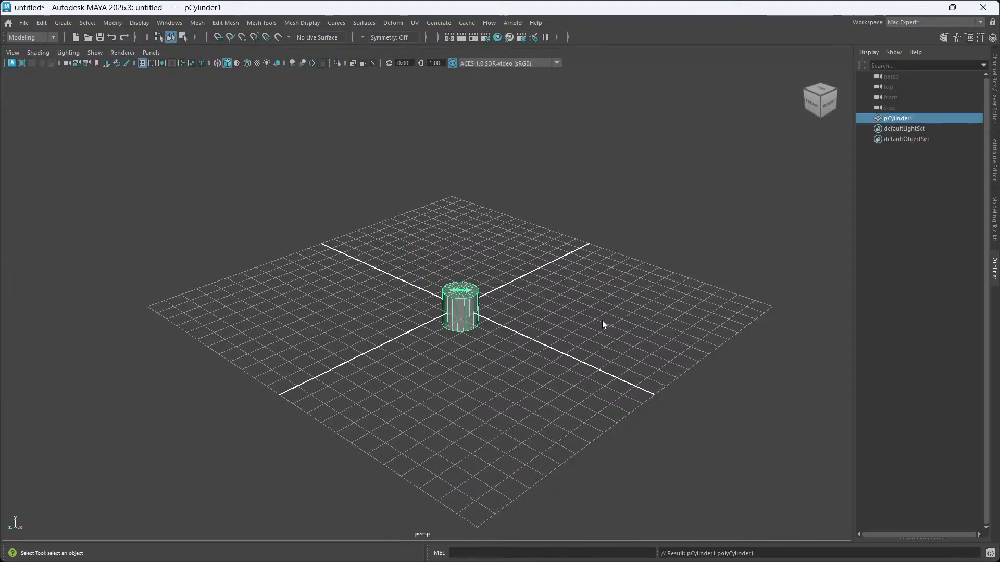
pyautogui.keyDown('alt'); pyautogui.moveTo(602, 320); pyautogui.dragTo(545, 315); pyautogui.keyUp('alt')
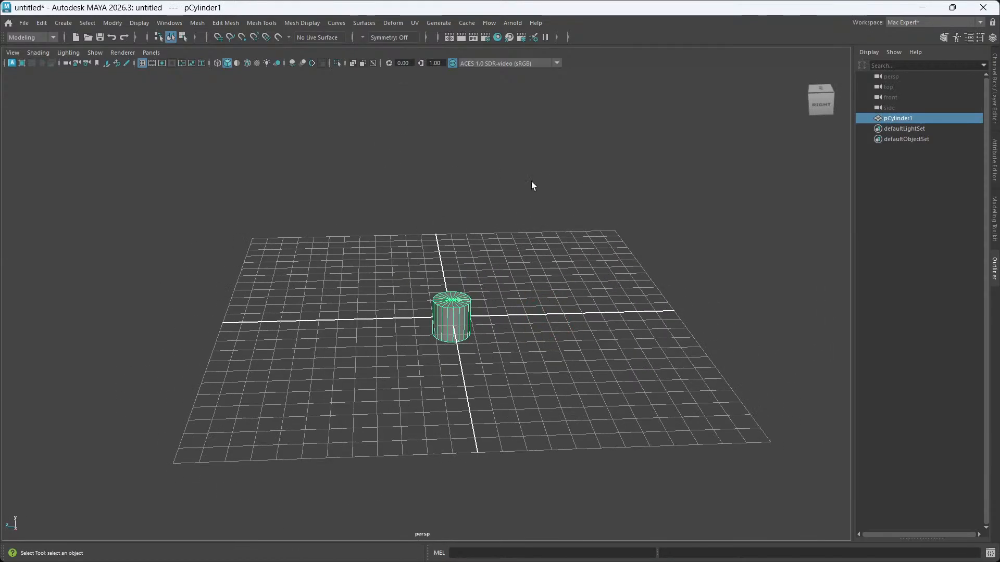
pyautogui.keyDown('alt'); pyautogui.moveTo(351, 255); pyautogui.dragTo(520, 354, button='right'); pyautogui.keyUp('alt')
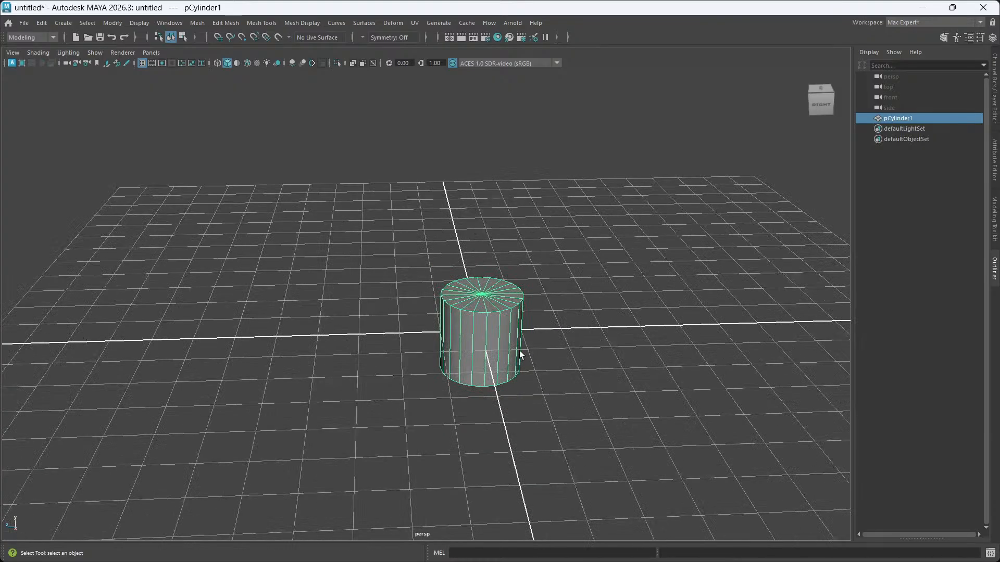
pyautogui.keyDown('alt'); pyautogui.moveTo(519, 351); pyautogui.dragTo(340, 293); pyautogui.keyUp('alt')
pyautogui.click(502, 230)
pyautogui.scroll(6, 440, 273)
pyautogui.click(363, 230)
pyautogui.scroll(5, 358, 213)
pyautogui.keyDown('alt'); pyautogui.moveTo(295, 181); pyautogui.dragTo(404, 254, button='middle'); pyautogui.keyUp('alt')
pyautogui.scroll(-8, 380, 230)
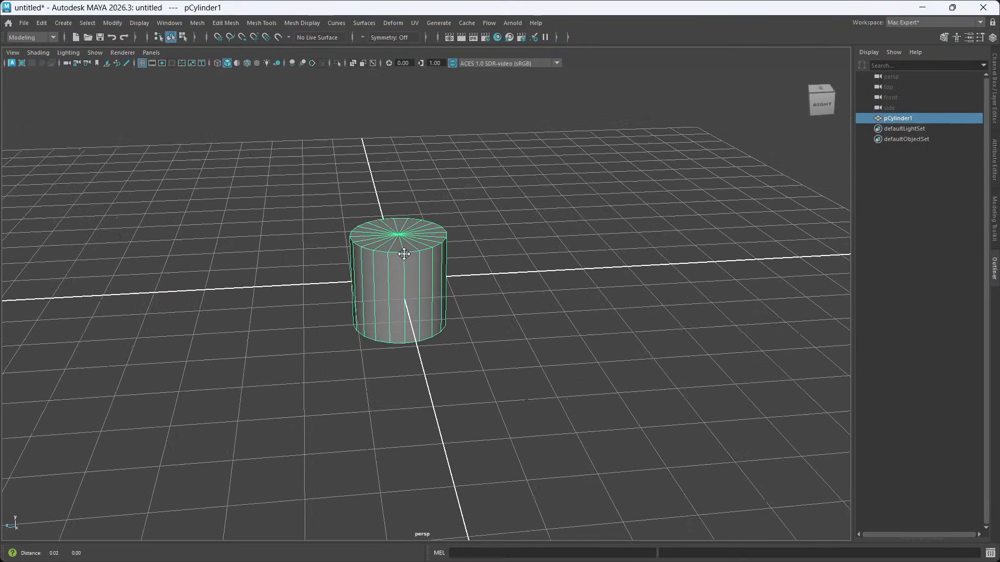
pyautogui.keyDown('alt'); pyautogui.moveTo(404, 254); pyautogui.dragTo(359, 264); pyautogui.keyUp('alt')
pyautogui.keyDown('alt'); pyautogui.moveTo(432, 295); pyautogui.dragTo(462, 352); pyautogui.keyUp('alt')
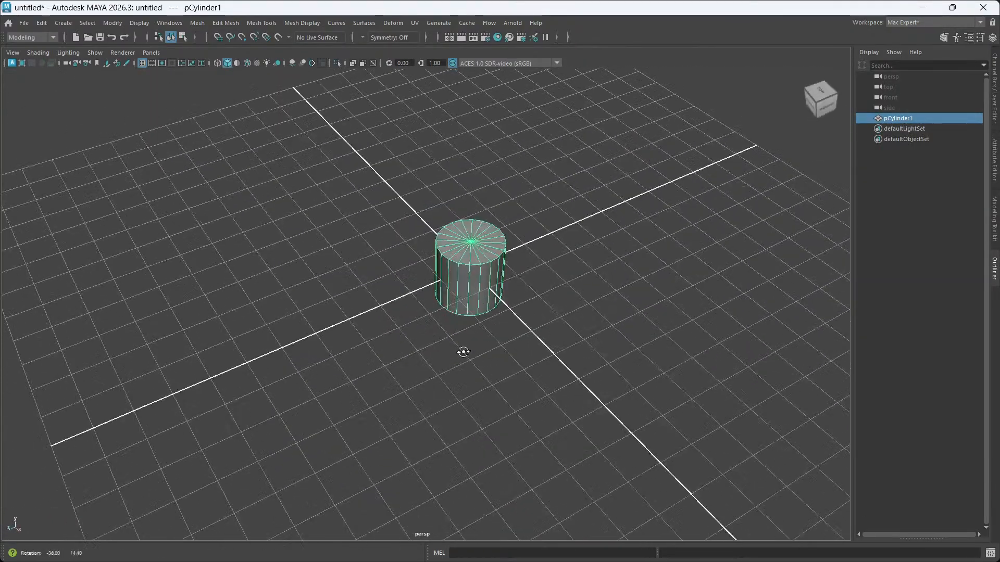
# Turn on multisample anti-aliasing for the perspective viewport.
pyautogui.click(313, 63)
pyautogui.scroll(-3, 464, 323)
pyautogui.keyDown('alt'); pyautogui.moveTo(493, 303); pyautogui.dragTo(500, 309, button='middle'); pyautogui.keyUp('alt')
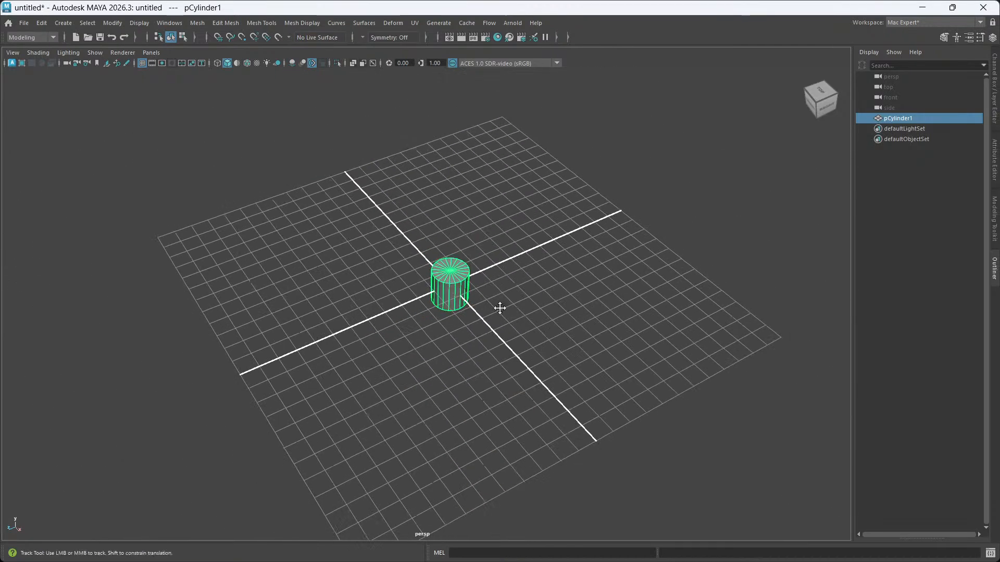
pyautogui.keyDown('alt'); pyautogui.moveTo(500, 308); pyautogui.dragTo(371, 297); pyautogui.keyUp('alt')
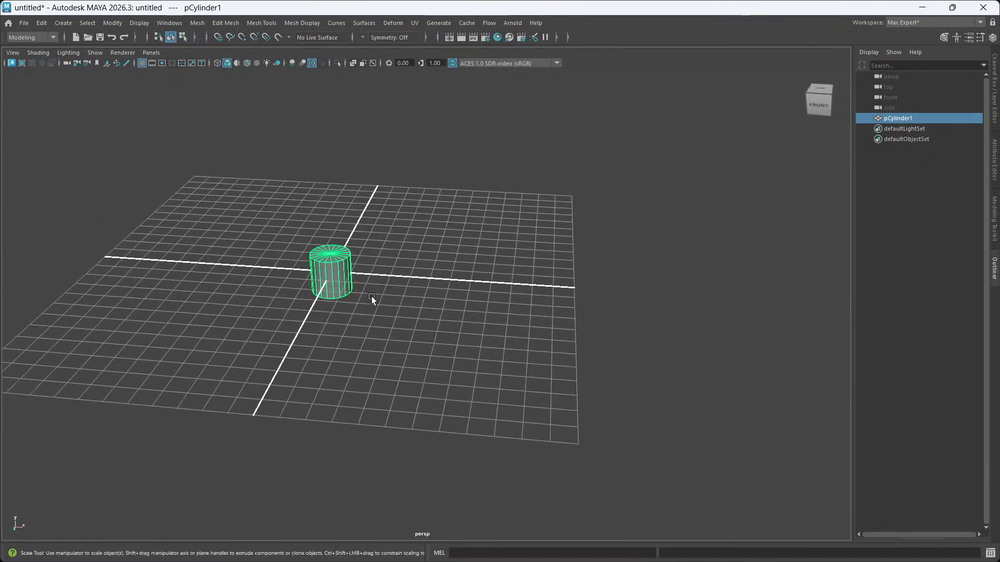
# Scale the cylinder along its vertical axis to make it taller.
pyautogui.keyDown('alt'); pyautogui.moveTo(330, 295); pyautogui.dragTo(385, 291, button='middle'); pyautogui.keyUp('alt')
pyautogui.scroll(2, 381, 283)
pyautogui.moveTo(379, 261)
pyautogui.mouseDown()
pyautogui.moveTo(424, 265)
pyautogui.moveTo(390, 264)
pyautogui.mouseUp()
pyautogui.keyDown('alt'); pyautogui.moveTo(372, 352); pyautogui.dragTo(409, 337); pyautogui.keyUp('alt')
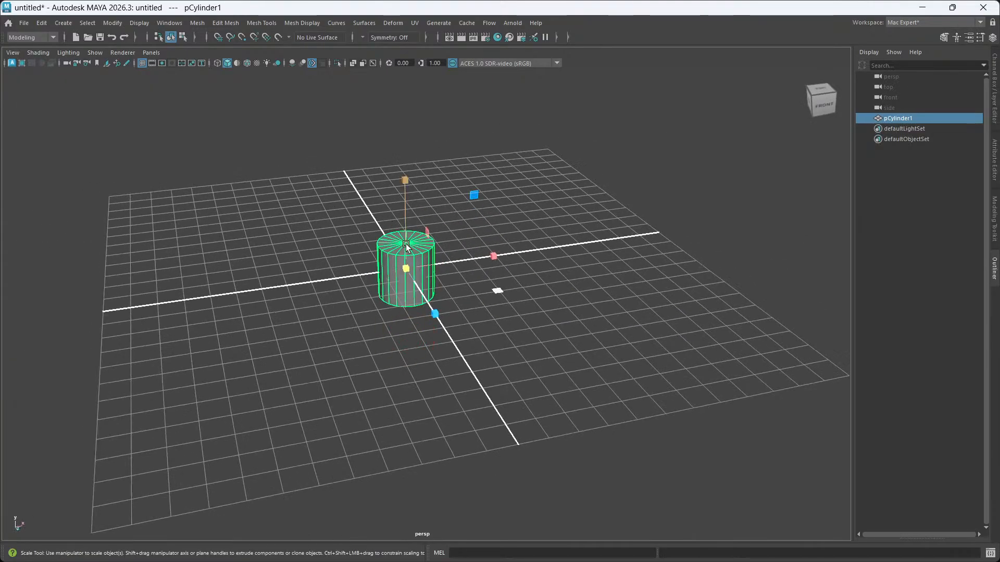
pyautogui.moveTo(406, 246); pyautogui.dragTo(406, 201)
pyautogui.moveTo(502, 327)
pyautogui.keyDown('alt'); pyautogui.mouseDown()
pyautogui.moveTo(486, 271)
pyautogui.moveTo(498, 335)
pyautogui.mouseUp(); pyautogui.keyUp('alt')
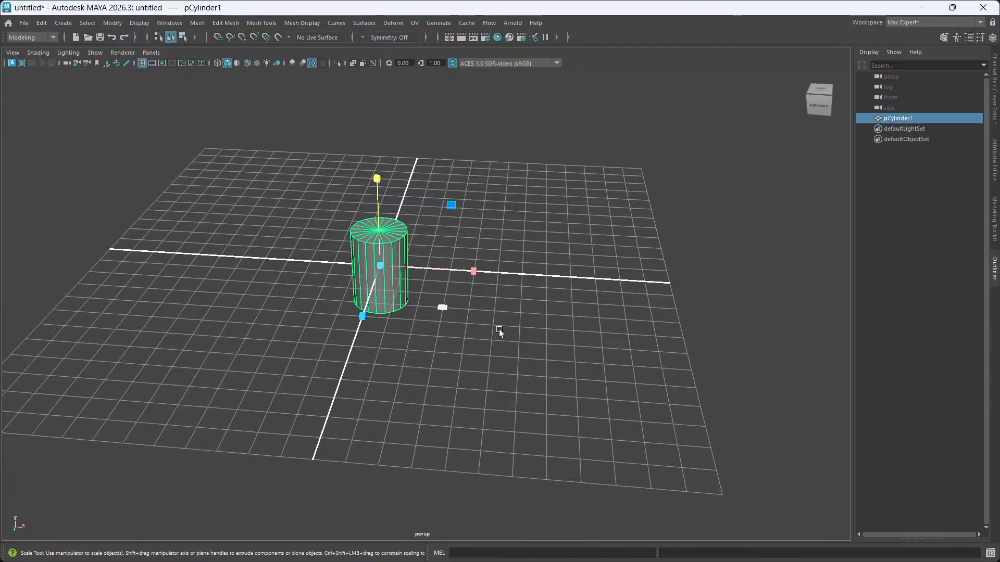
# Hide the viewport grid and reselect the cylinder.
pyautogui.press('g')
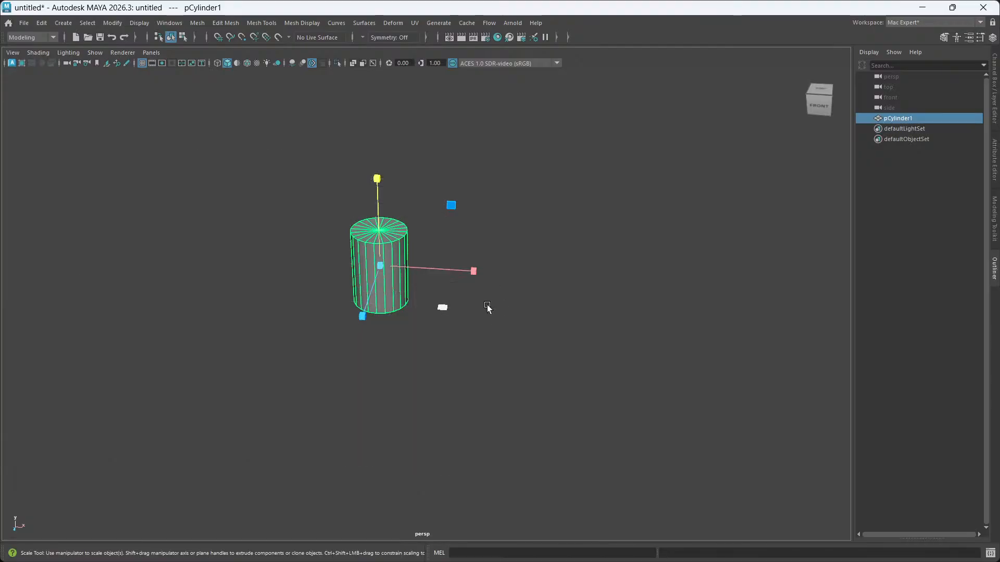
pyautogui.scroll(1, 486, 304)
pyautogui.click(514, 299)
pyautogui.keyDown('alt'); pyautogui.moveTo(234, 391); pyautogui.dragTo(273, 373); pyautogui.keyUp('alt')
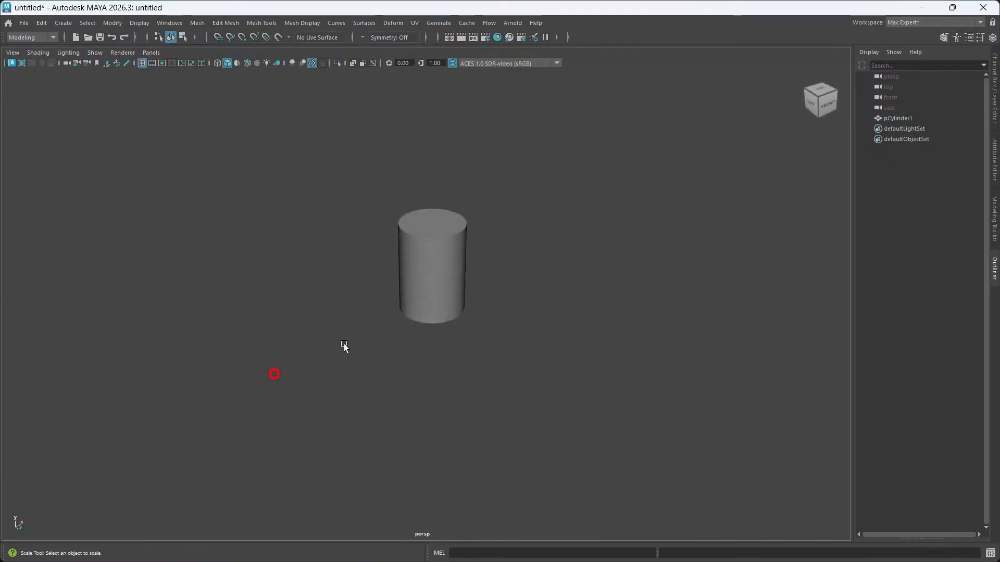
pyautogui.scroll(5, 427, 285)
pyautogui.keyDown('alt'); pyautogui.moveTo(427, 285); pyautogui.dragTo(417, 311); pyautogui.keyUp('alt')
pyautogui.click(390, 327)
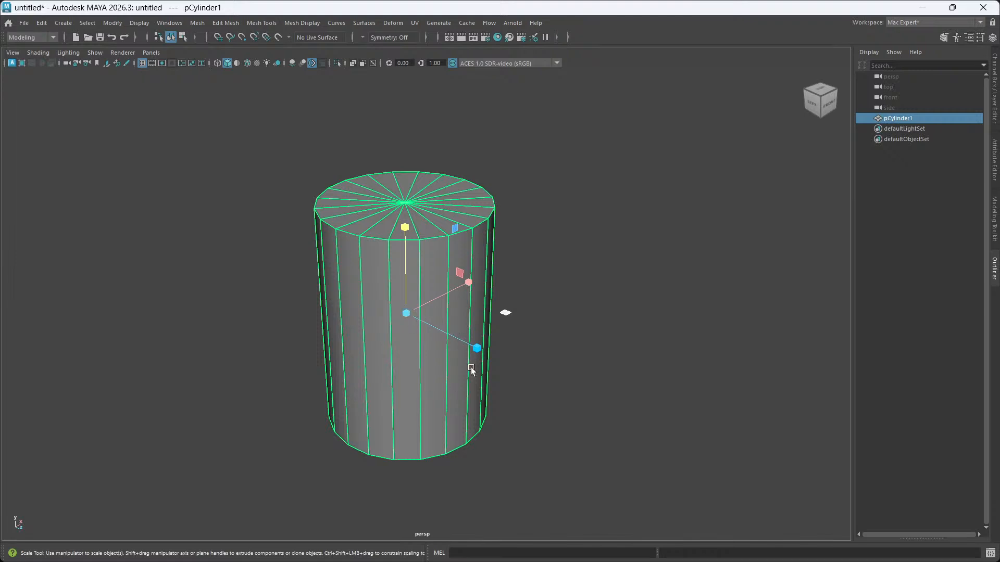
# Set the cylinder's Subdivisions Axis to 16 in its creation settings.
pyautogui.keyDown('alt'); pyautogui.moveTo(449, 343); pyautogui.dragTo(448, 363); pyautogui.keyUp('alt')
pyautogui.press('t')
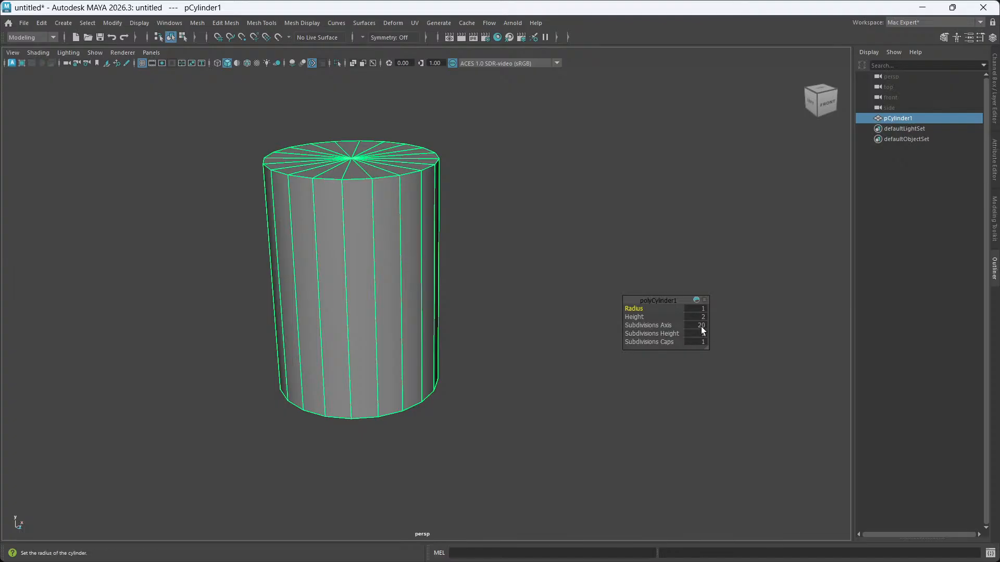
pyautogui.click(672, 325)
pyautogui.moveTo(672, 325); pyautogui.dragTo(645, 325)
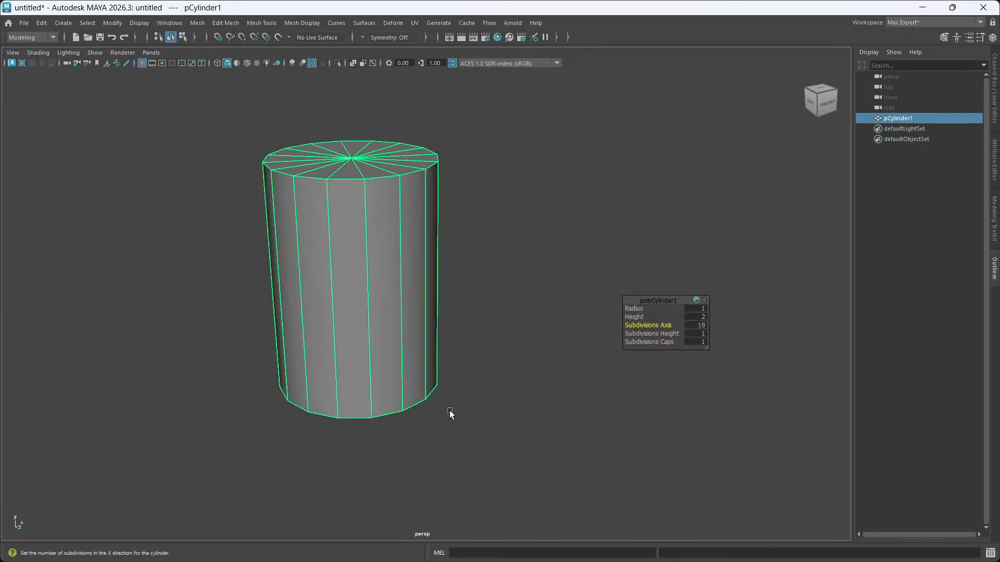
pyautogui.moveTo(383, 304)
pyautogui.keyDown('alt'); pyautogui.mouseDown()
pyautogui.moveTo(401, 313)
pyautogui.moveTo(393, 292)
pyautogui.moveTo(386, 303)
pyautogui.mouseUp(); pyautogui.keyUp('alt')
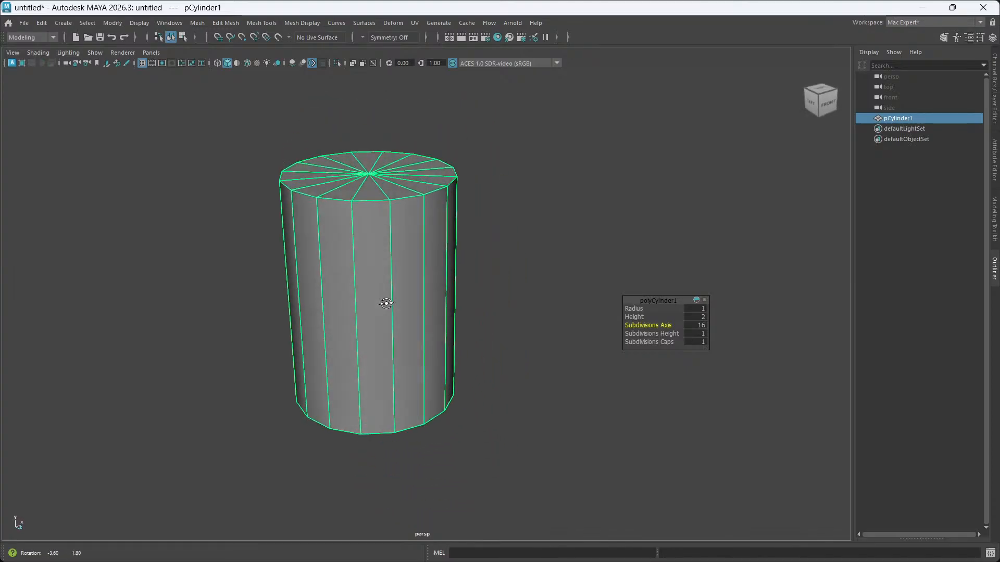
pyautogui.scroll(-5, 398, 295)
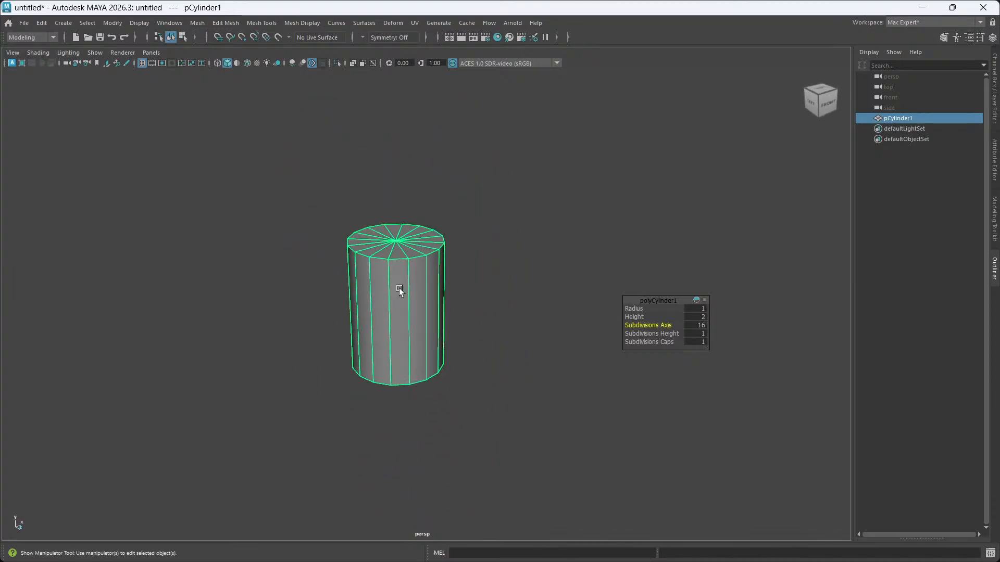
pyautogui.keyDown('alt'); pyautogui.moveTo(398, 288); pyautogui.dragTo(384, 318, button='middle'); pyautogui.keyUp('alt')
pyautogui.scroll(4, 386, 323)
pyautogui.keyDown('alt'); pyautogui.moveTo(386, 360); pyautogui.dragTo(427, 304, button='middle'); pyautogui.keyUp('alt')
pyautogui.keyDown('alt'); pyautogui.moveTo(387, 359); pyautogui.dragTo(386, 368); pyautogui.keyUp('alt')
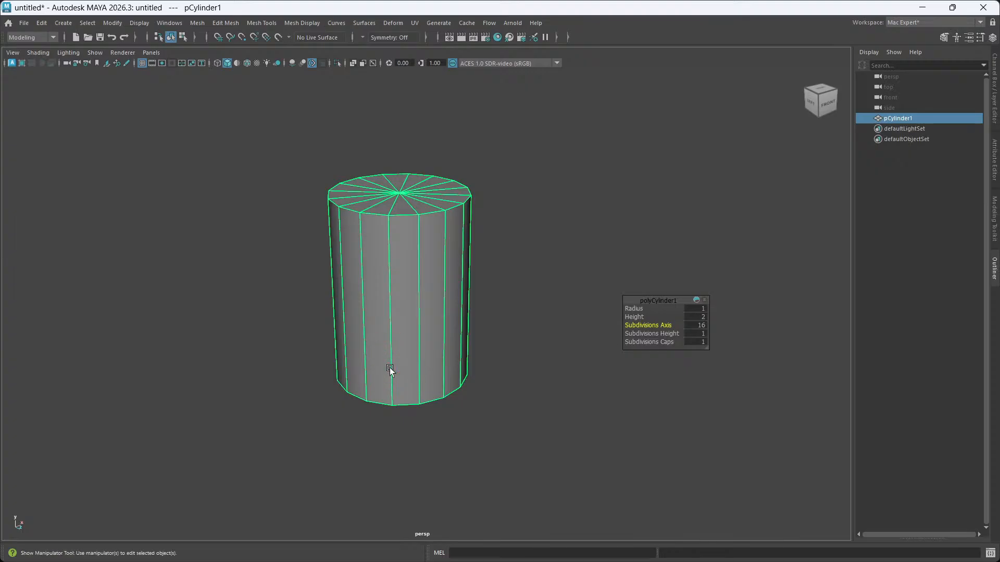
# Scale the cylinder into a shorter, wider drum that is broader than it is tall.
pyautogui.press('r')
pyautogui.moveTo(405, 198); pyautogui.dragTo(636, 292)
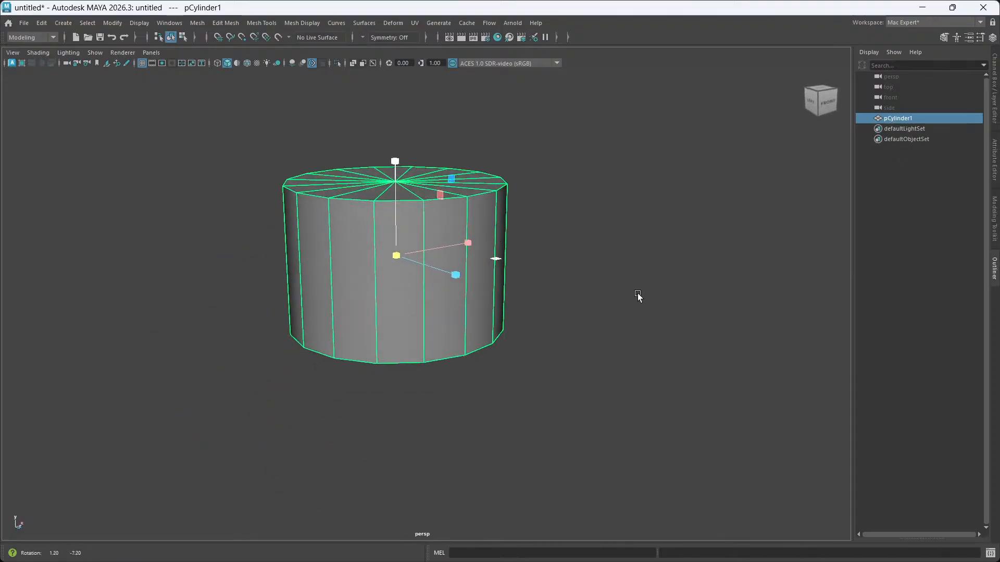
# Put the cylinder into face component mode.
pyautogui.keyDown('alt'); pyautogui.moveTo(508, 330); pyautogui.dragTo(540, 281); pyautogui.keyUp('alt')
pyautogui.scroll(-3, 510, 332)
pyautogui.moveTo(539, 279); pyautogui.dragTo(538, 292, button='right')
pyautogui.keyDown('alt'); pyautogui.moveTo(493, 336); pyautogui.dragTo(477, 355); pyautogui.keyUp('alt')
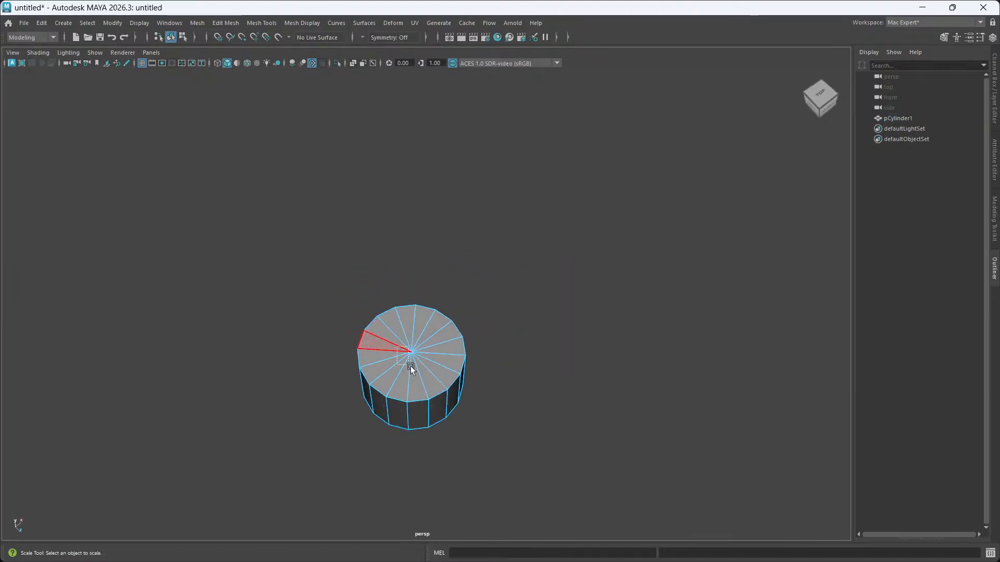
pyautogui.moveTo(410, 366); pyautogui.dragTo(430, 371)
pyautogui.keyDown('alt'); pyautogui.moveTo(442, 436); pyautogui.dragTo(542, 375); pyautogui.keyUp('alt')
pyautogui.click(624, 339)
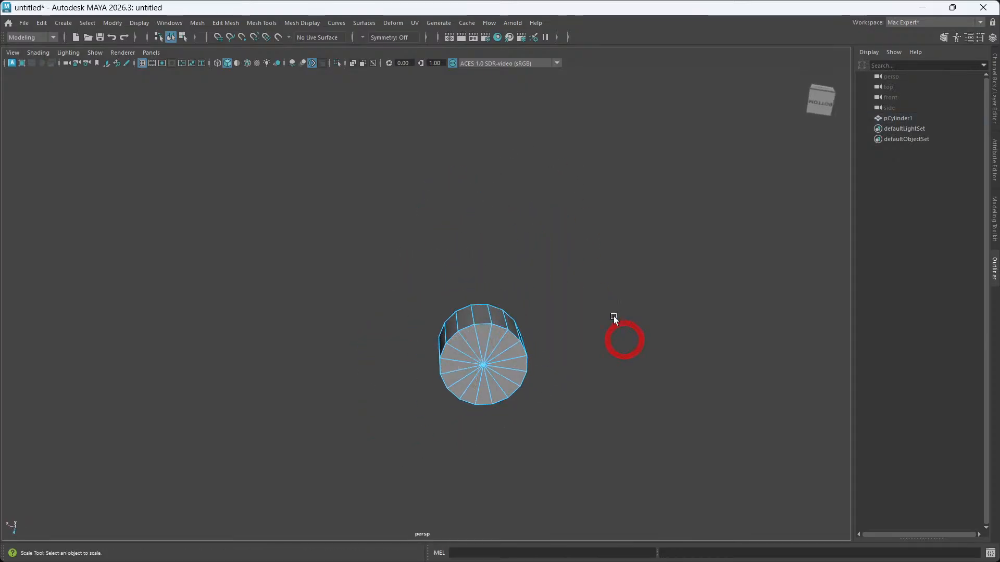
pyautogui.keyDown('alt'); pyautogui.moveTo(613, 316); pyautogui.dragTo(518, 248); pyautogui.keyUp('alt')
pyautogui.click(465, 302)
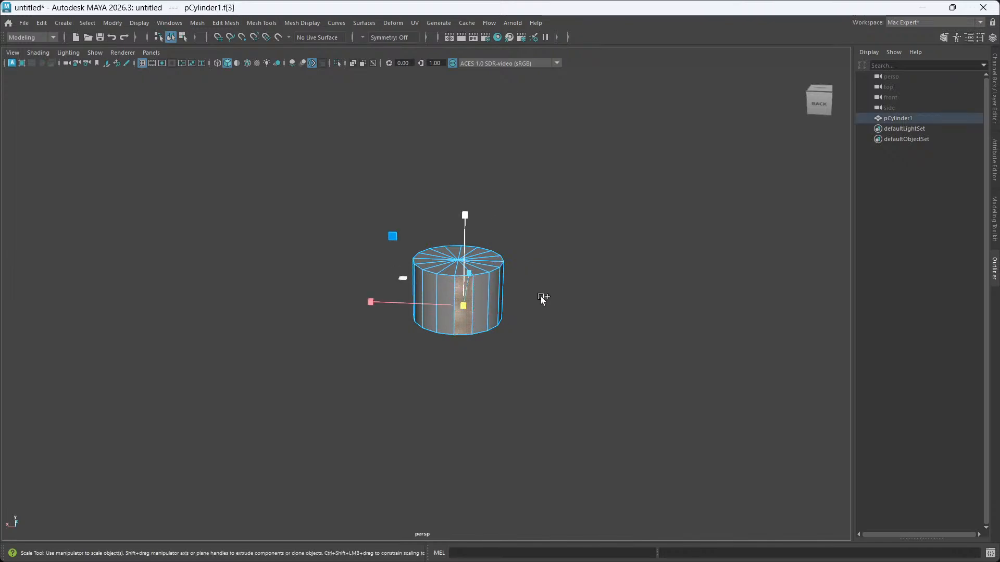
pyautogui.moveTo(540, 297); pyautogui.dragTo(473, 335, button='right')
pyautogui.keyDown('alt'); pyautogui.moveTo(545, 310); pyautogui.dragTo(470, 350); pyautogui.keyUp('alt')
pyautogui.click(557, 366)
pyautogui.keyDown('alt'); pyautogui.moveTo(558, 366); pyautogui.dragTo(548, 420); pyautogui.keyUp('alt')
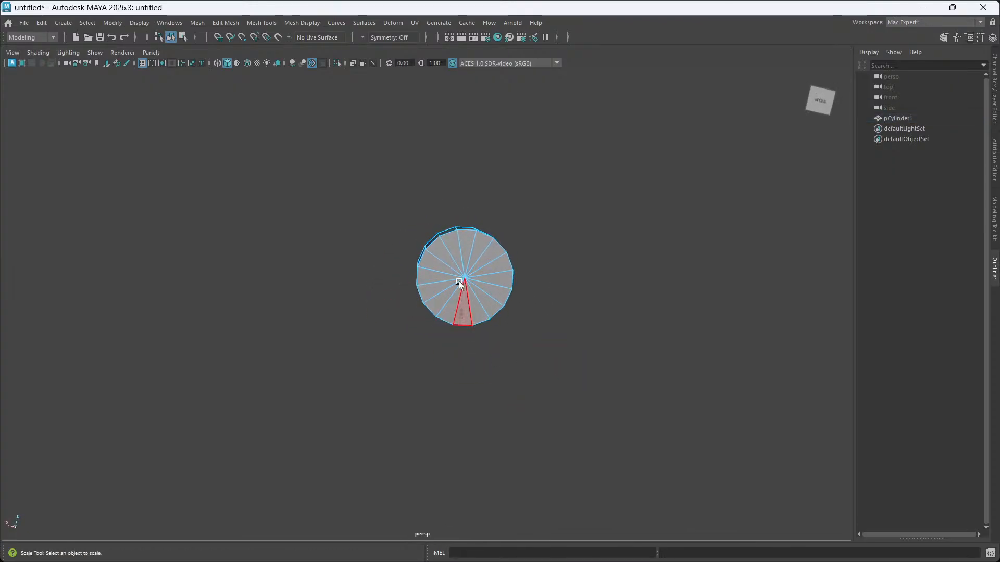
# Select all faces of the cylinder's top and bottom caps and delete them, leaving an open tube.
pyautogui.moveTo(472, 290); pyautogui.dragTo(479, 301)
pyautogui.keyDown('alt'); pyautogui.moveTo(464, 390); pyautogui.dragTo(510, 227); pyautogui.keyUp('alt')
pyautogui.keyDown('shift'); pyautogui.click(498, 334); pyautogui.keyUp('shift')
pyautogui.keyDown('alt'); pyautogui.moveTo(498, 334); pyautogui.dragTo(494, 360); pyautogui.keyUp('alt')
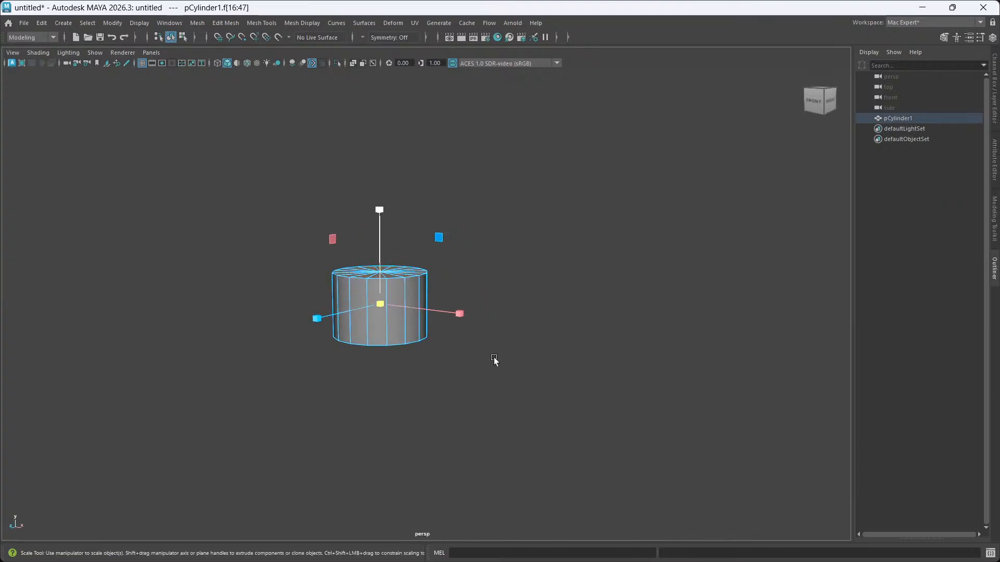
pyautogui.press('Delete')
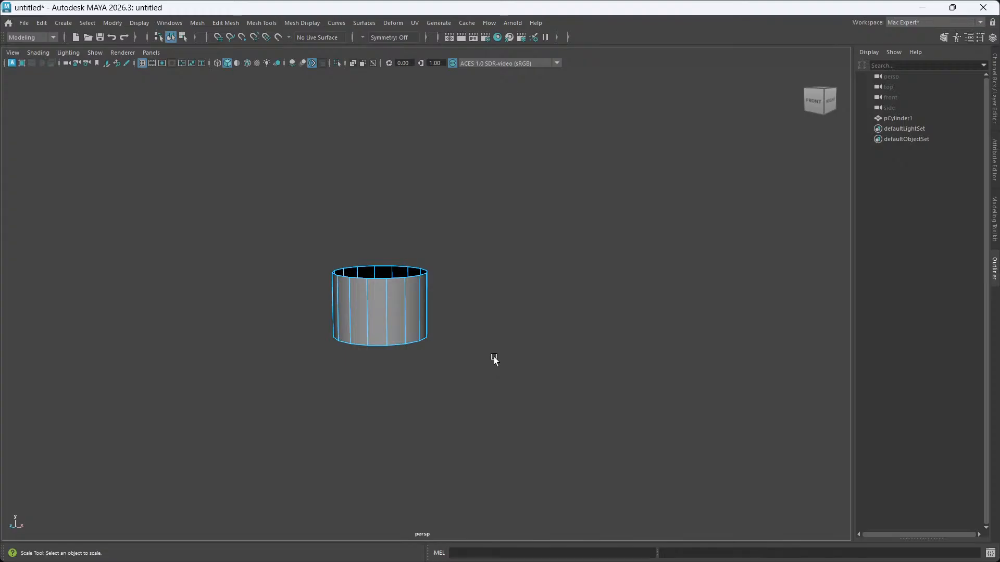
pyautogui.keyDown('alt'); pyautogui.moveTo(452, 381); pyautogui.dragTo(445, 332); pyautogui.keyUp('alt')
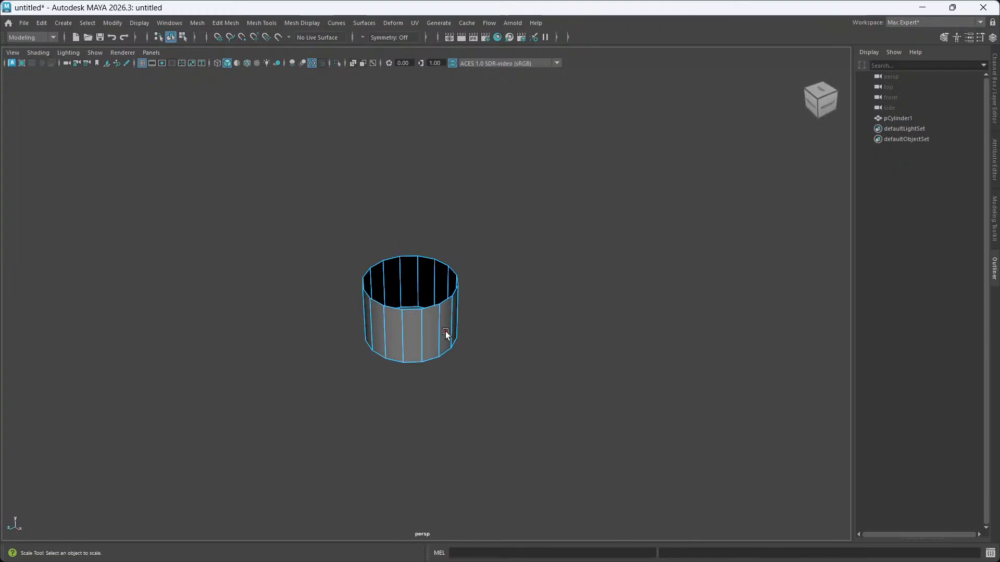
# Extrude the tube's bottom border edge loop slightly downward and scale the new ring inward to about 0.94 in X and Z.
pyautogui.click(488, 370)
pyautogui.keyDown('alt'); pyautogui.moveTo(437, 373); pyautogui.dragTo(489, 299); pyautogui.keyUp('alt')
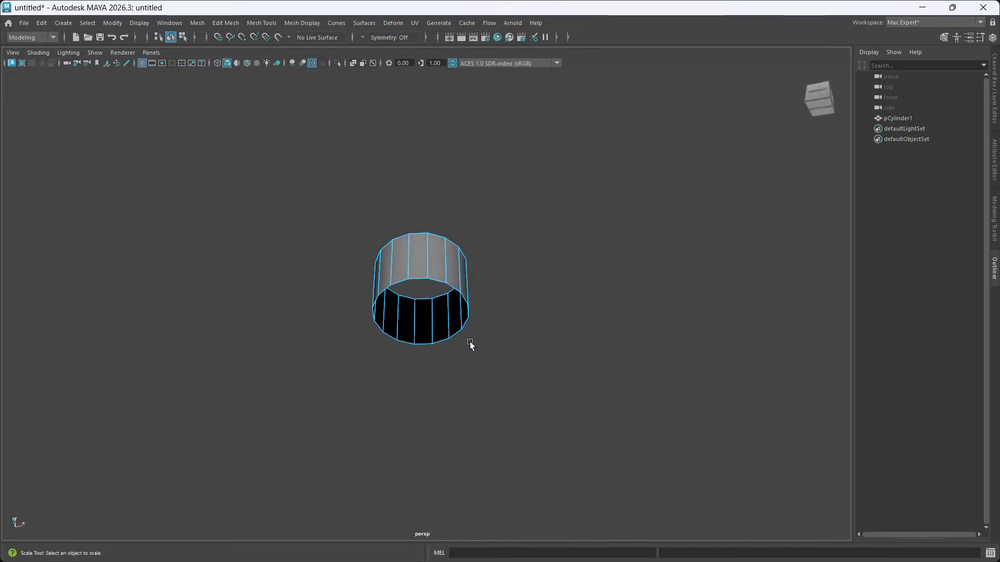
pyautogui.keyDown('alt'); pyautogui.moveTo(469, 342); pyautogui.dragTo(503, 339); pyautogui.keyUp('alt')
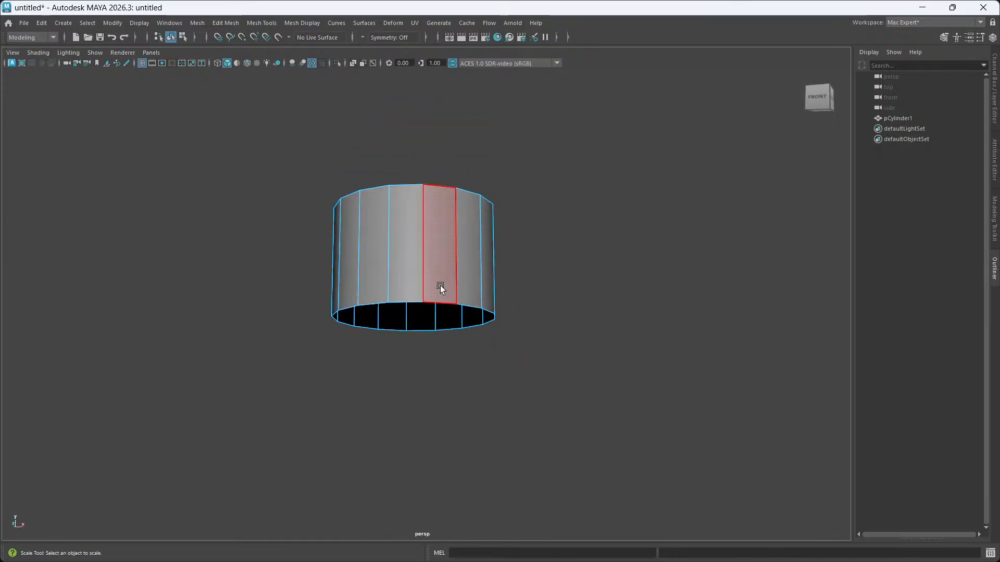
pyautogui.moveTo(442, 299); pyautogui.dragTo(449, 238, button='right')
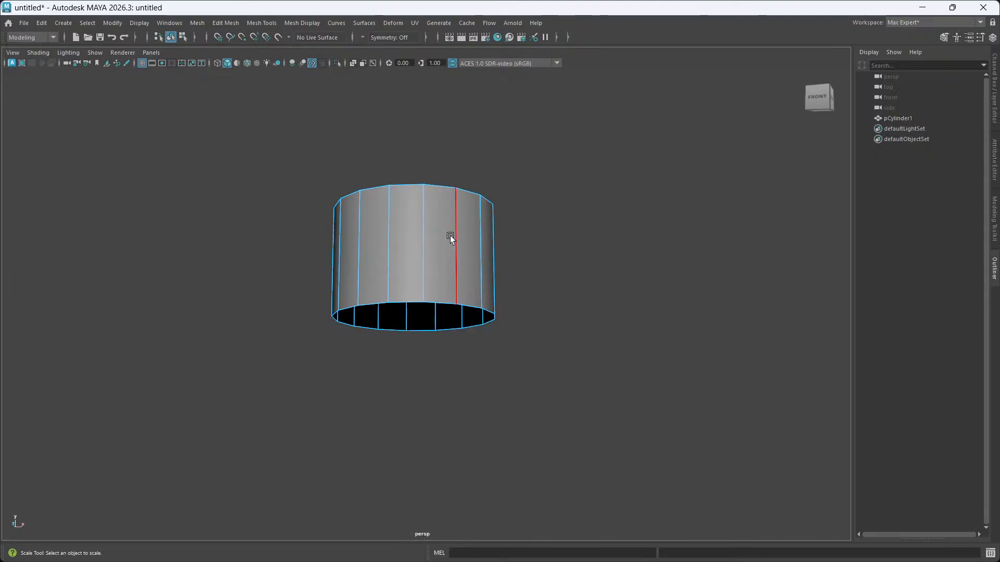
pyautogui.doubleClick(447, 307)
pyautogui.keyDown('alt'); pyautogui.moveTo(446, 305); pyautogui.dragTo(465, 367); pyautogui.keyUp('alt')
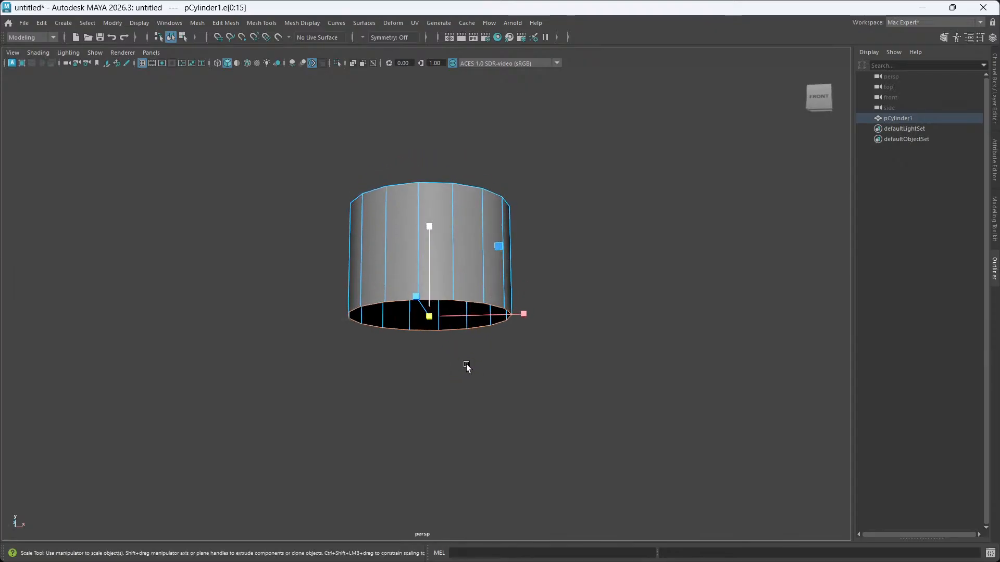
pyautogui.press('w')
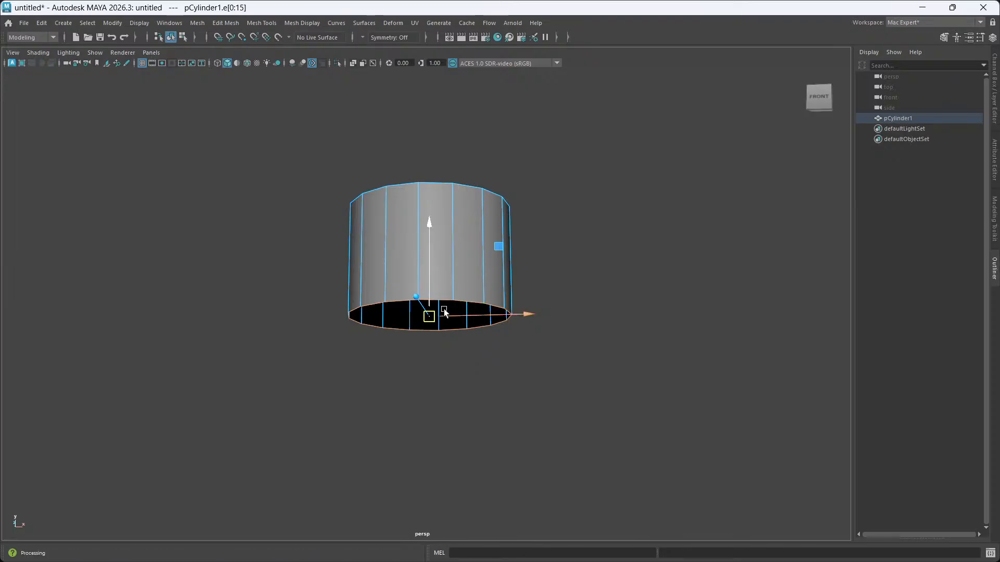
pyautogui.keyDown('shift'); pyautogui.moveTo(426, 223); pyautogui.dragTo(428, 236); pyautogui.keyUp('shift')
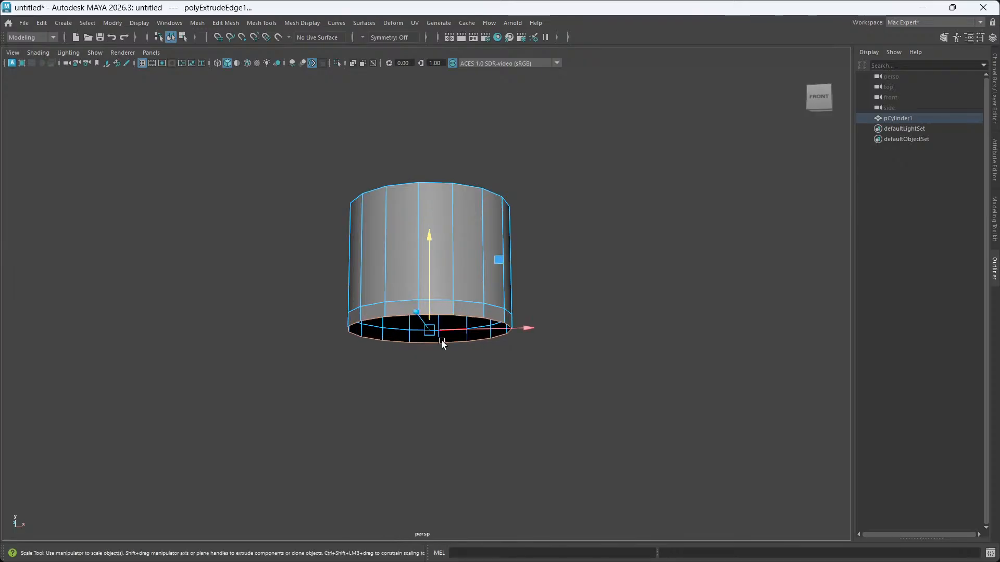
pyautogui.press('r')
pyautogui.moveTo(429, 329); pyautogui.dragTo(422, 330)
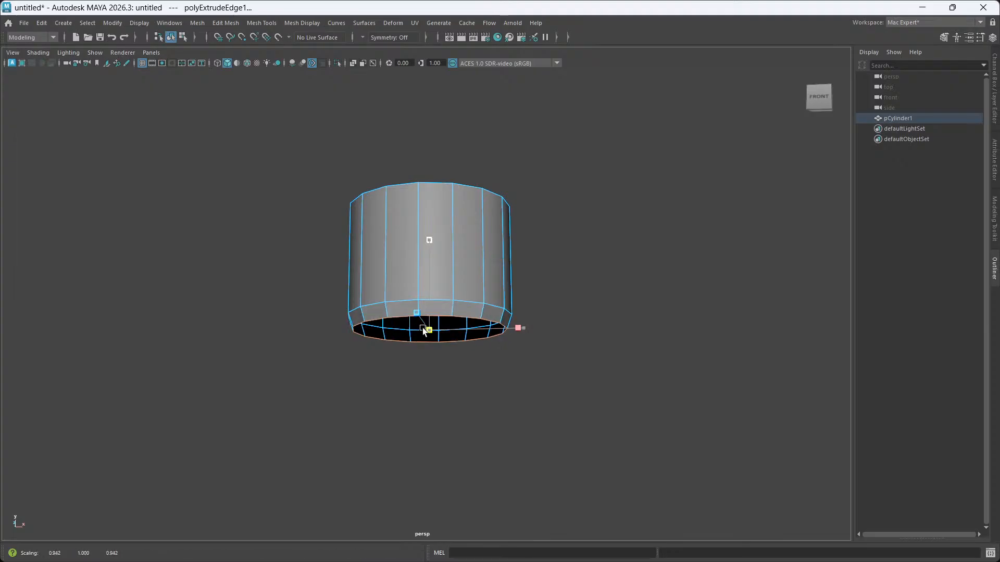
pyautogui.keyDown('alt'); pyautogui.moveTo(423, 364); pyautogui.dragTo(456, 363); pyautogui.keyUp('alt')
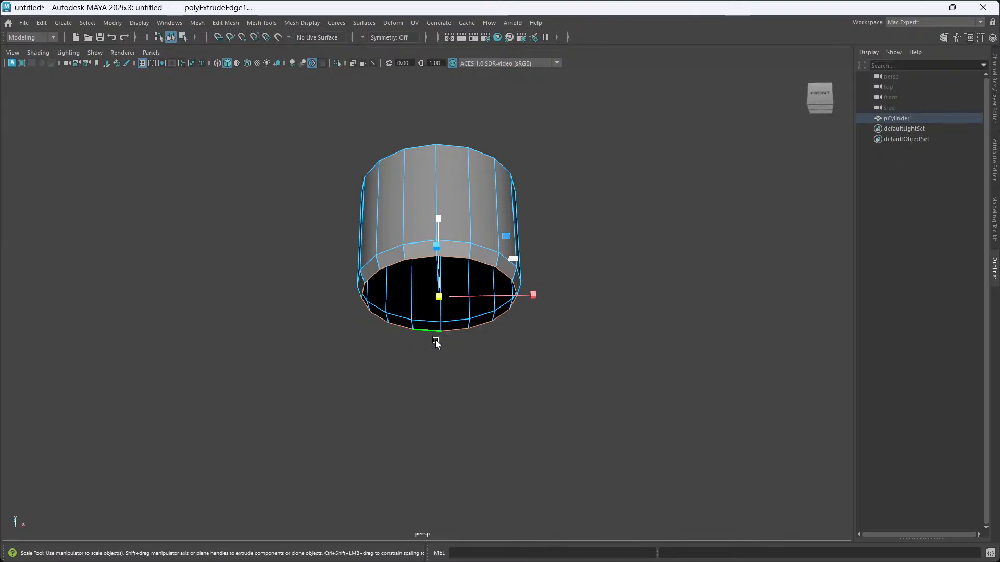
# Extrude the bottom border loop inward again and lower the new ring by about 1.75 cm to continue the rounded base.
pyautogui.keyDown('shift'); pyautogui.moveTo(440, 297); pyautogui.dragTo(417, 307); pyautogui.keyUp('shift')
pyautogui.keyDown('alt'); pyautogui.moveTo(475, 361); pyautogui.dragTo(479, 389); pyautogui.keyUp('alt')
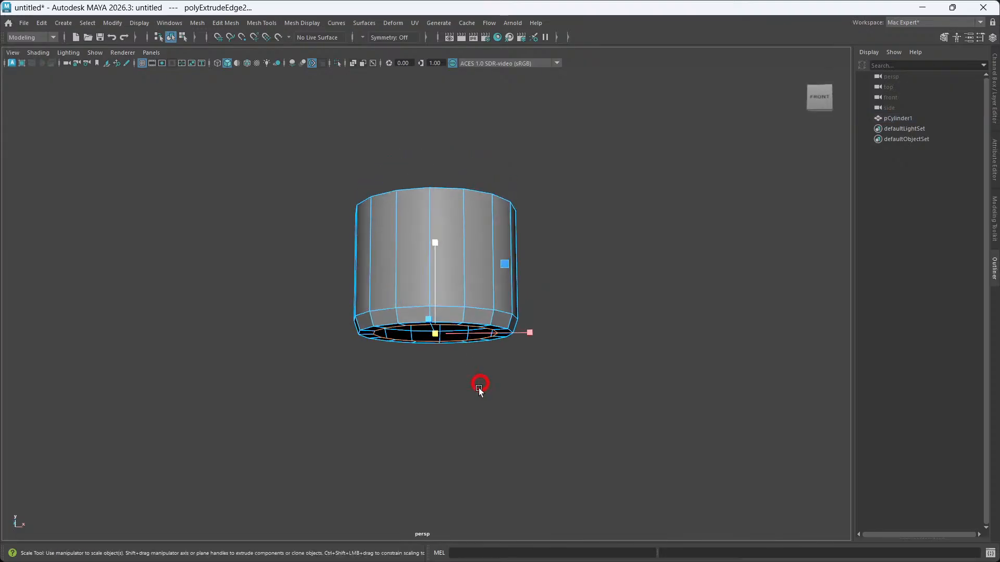
pyautogui.press('w')
pyautogui.moveTo(435, 240); pyautogui.dragTo(436, 246)
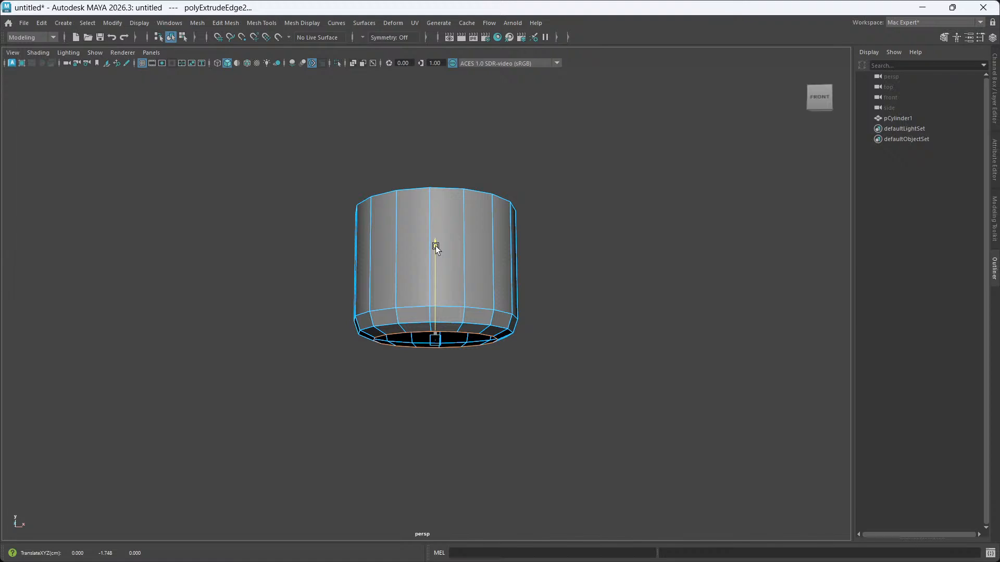
pyautogui.moveTo(463, 374)
pyautogui.keyDown('alt'); pyautogui.mouseDown()
pyautogui.moveTo(464, 386)
pyautogui.moveTo(464, 365)
pyautogui.mouseUp(); pyautogui.keyUp('alt')
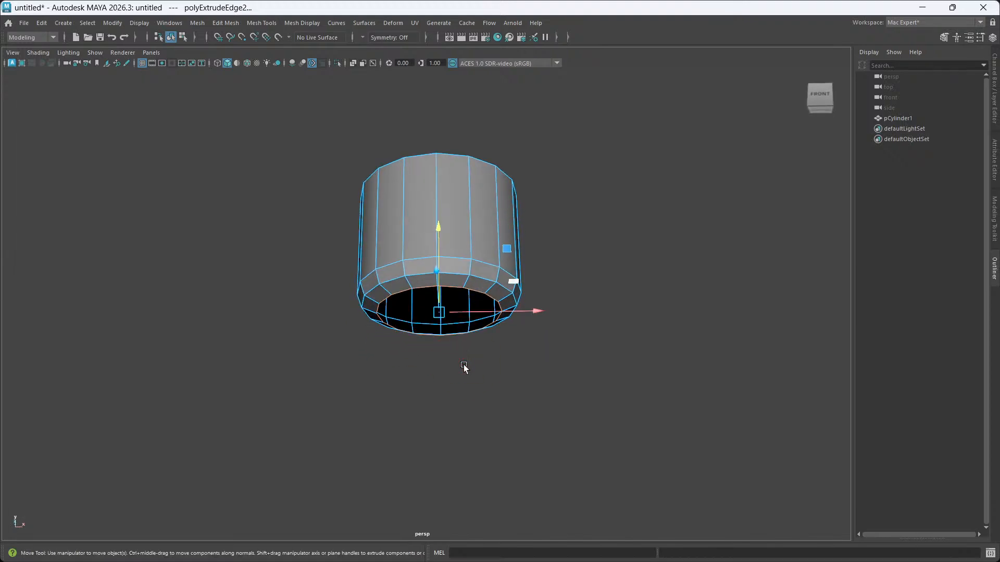
# Extrude the bottom border loop inward a third time and raise the new inner ring slightly into the body.
pyautogui.press('r')
pyautogui.keyDown('shift'); pyautogui.moveTo(439, 313); pyautogui.dragTo(410, 321); pyautogui.keyUp('shift')
pyautogui.keyDown('alt'); pyautogui.moveTo(437, 374); pyautogui.dragTo(422, 361); pyautogui.keyUp('alt')
pyautogui.press('w')
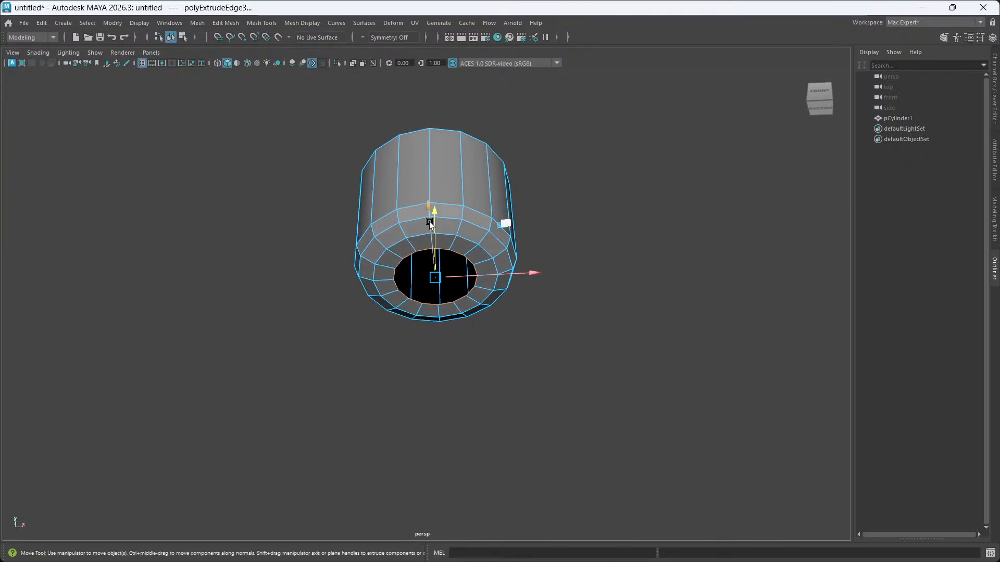
pyautogui.moveTo(436, 211); pyautogui.dragTo(437, 209)
# Scale the innermost bottom ring slightly smaller, then extrude its border inward to form another narrow ring of faces.
pyautogui.moveTo(474, 416)
pyautogui.keyDown('alt'); pyautogui.mouseDown()
pyautogui.moveTo(480, 379)
pyautogui.moveTo(484, 402)
pyautogui.mouseUp(); pyautogui.keyUp('alt')
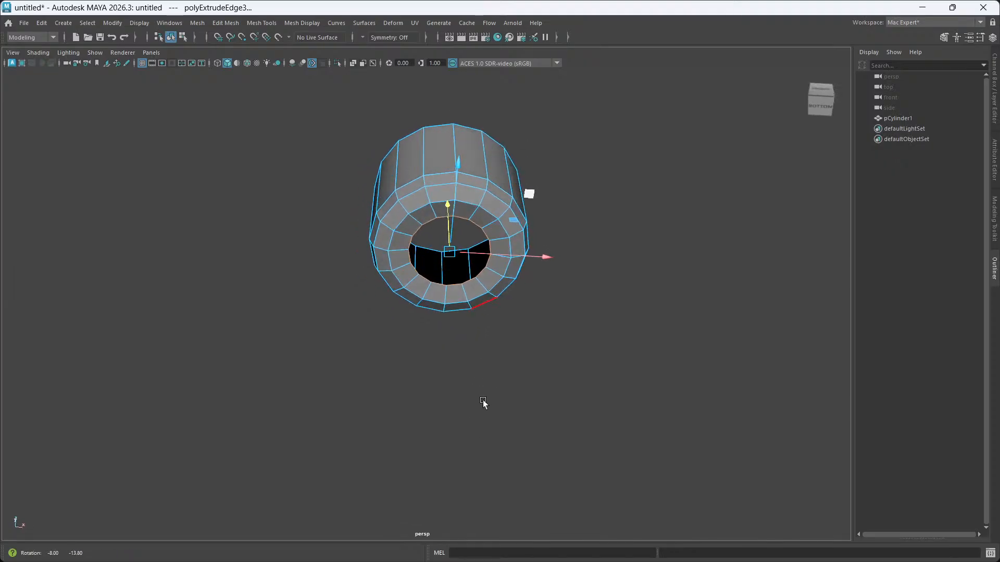
pyautogui.scroll(4, 492, 306)
pyautogui.keyDown('alt'); pyautogui.moveTo(493, 302); pyautogui.dragTo(443, 349, button='middle'); pyautogui.keyUp('alt')
pyautogui.keyDown('alt'); pyautogui.moveTo(438, 359); pyautogui.dragTo(440, 357); pyautogui.keyUp('alt')
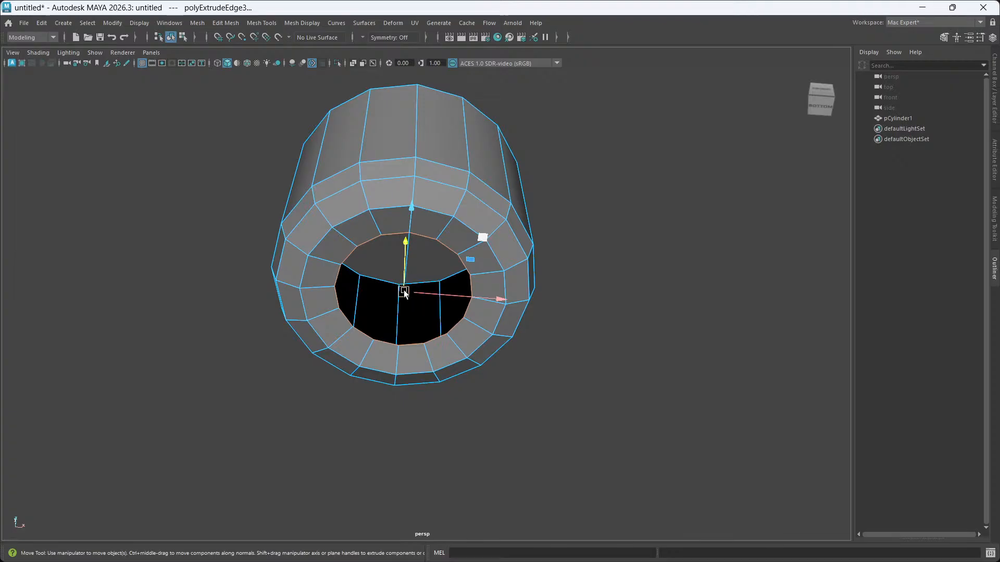
pyautogui.press('r')
pyautogui.moveTo(405, 295); pyautogui.dragTo(400, 292)
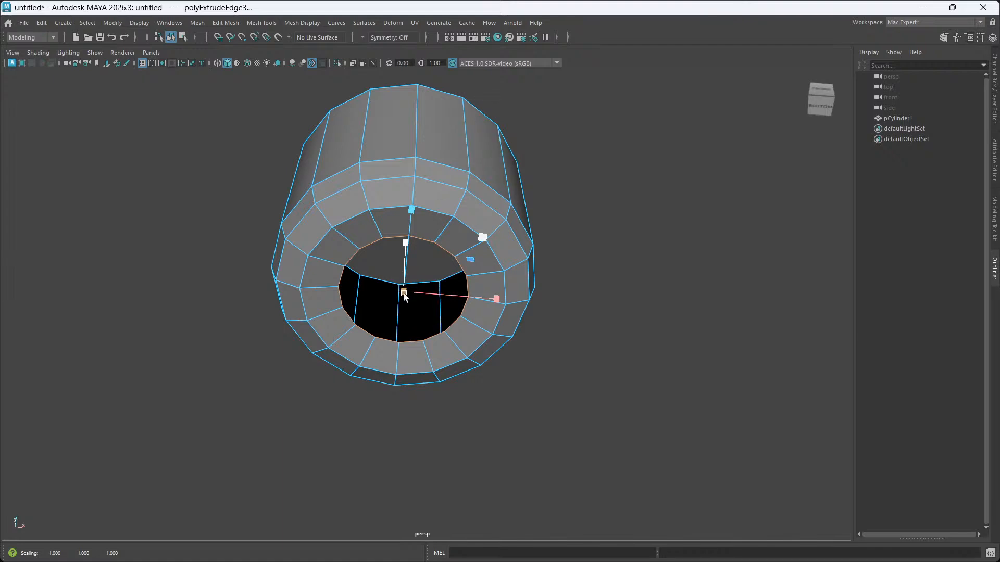
pyautogui.moveTo(403, 290)
pyautogui.mouseDown()
pyautogui.moveTo(370, 294)
pyautogui.moveTo(398, 292)
pyautogui.mouseUp()
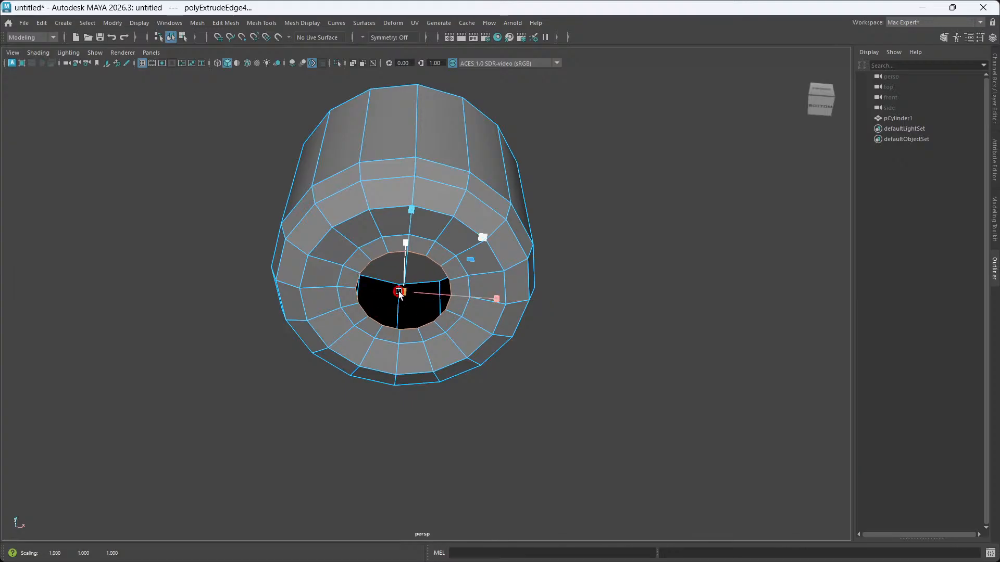
# Close the remaining bottom opening with Fill Hole and clear the selection.
pyautogui.keyDown('shift'); pyautogui.rightClick(430, 289); pyautogui.keyUp('shift')
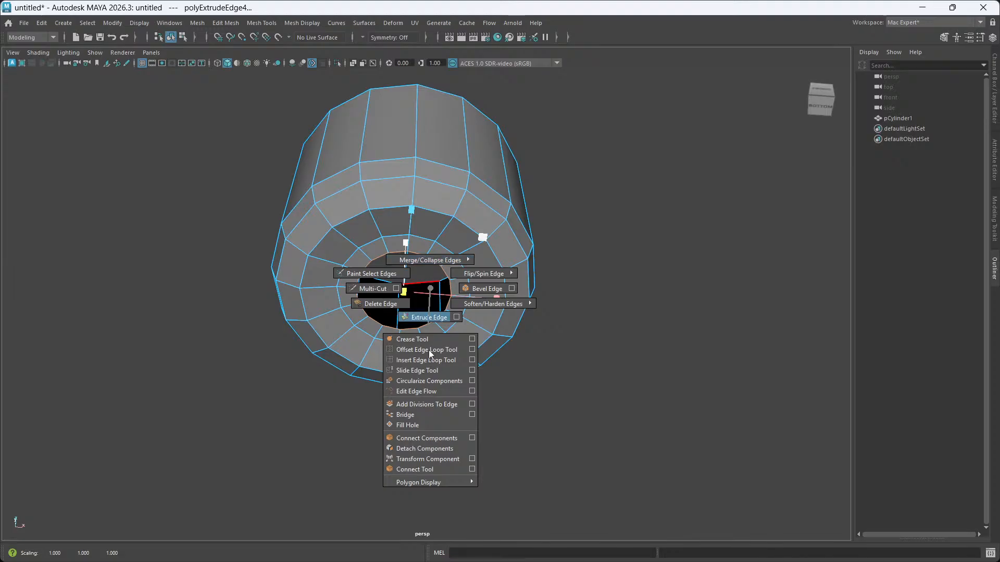
pyautogui.click(420, 426)
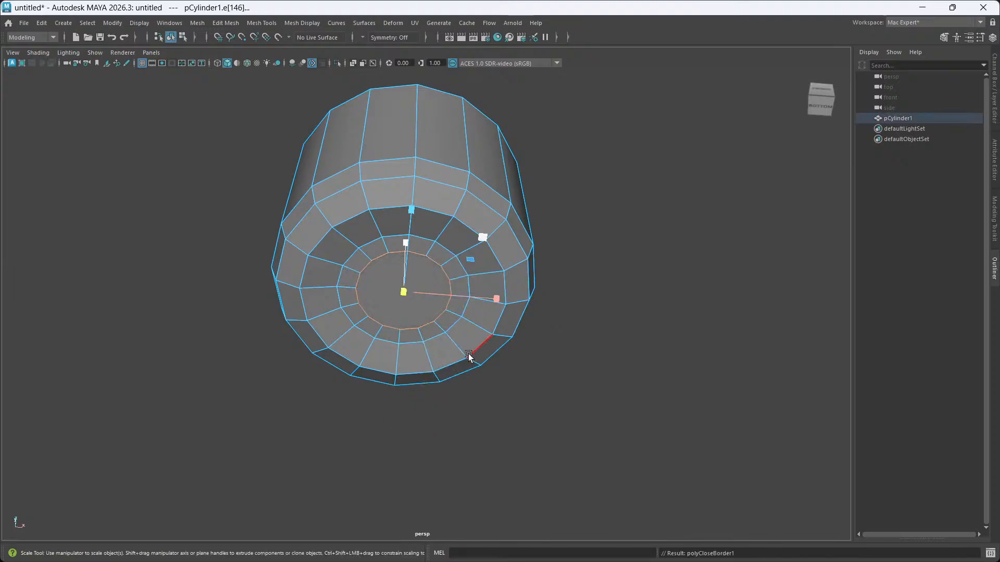
pyautogui.keyDown('alt'); pyautogui.moveTo(469, 356); pyautogui.dragTo(475, 352); pyautogui.keyUp('alt')
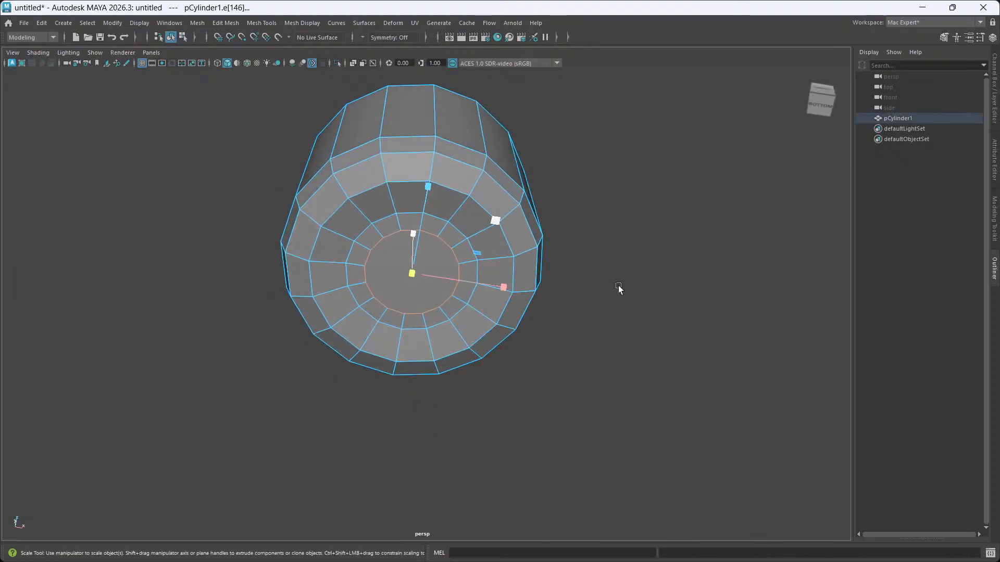
pyautogui.click(605, 274)
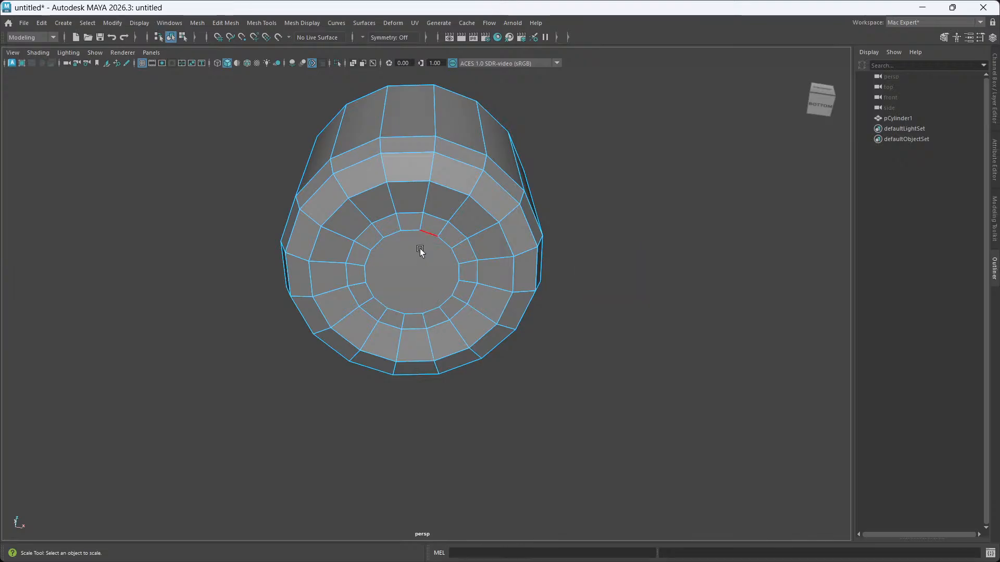
# Use Multi-Cut to add three parallel cuts across the filled bottom face, each joining opposite vertices of its border.
pyautogui.hotkey('ctrl', 'shift', 'x')
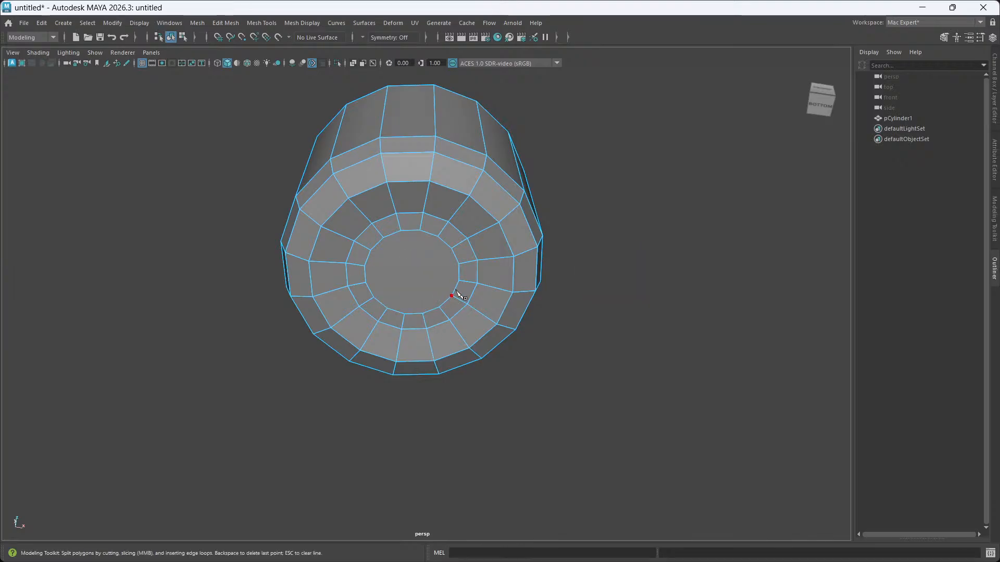
pyautogui.click(400, 231)
pyautogui.press('BackSpace')
pyautogui.click(420, 230)
pyautogui.click(401, 231)
pyautogui.click(422, 314)
pyautogui.press('Return')
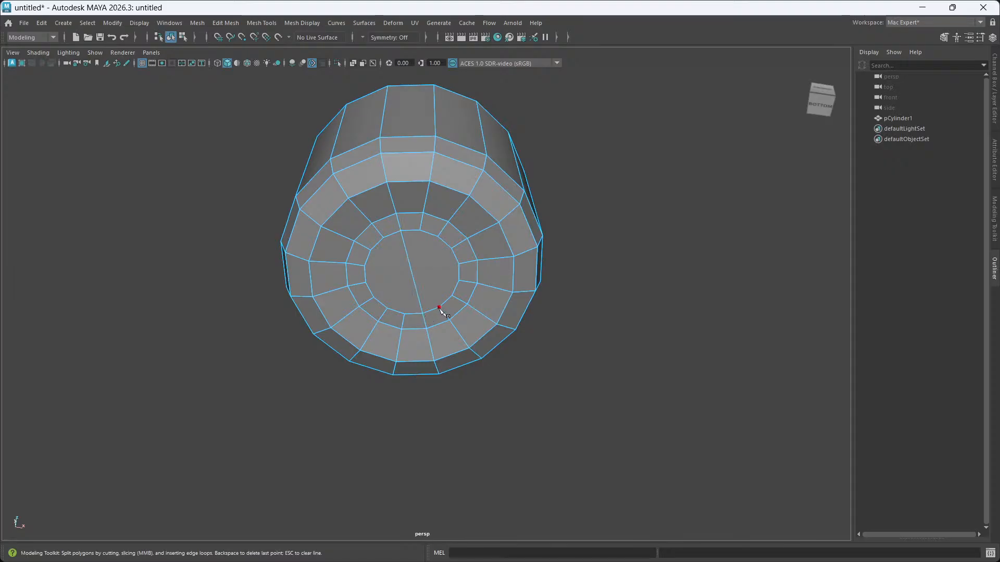
pyautogui.click(439, 307)
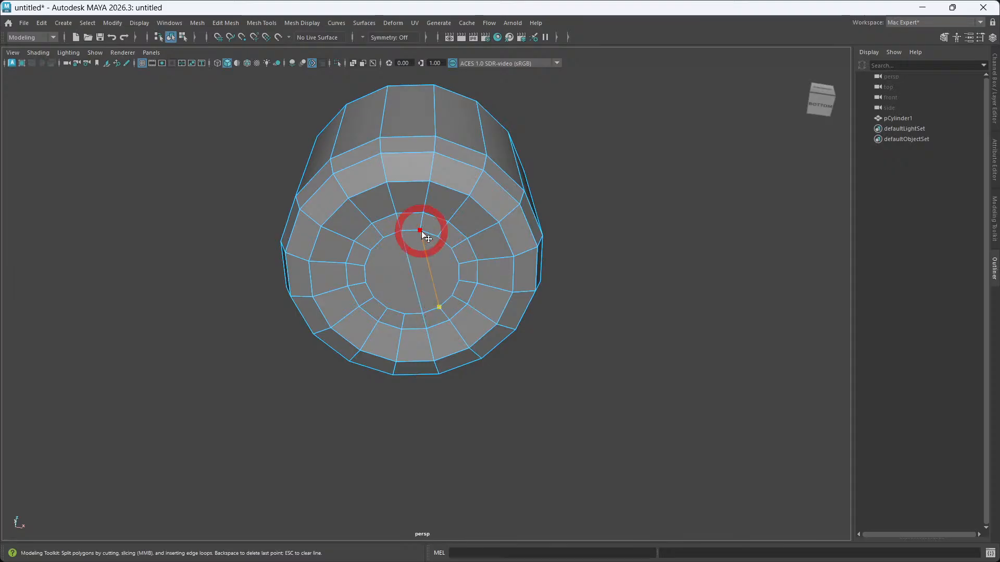
pyautogui.press('Return')
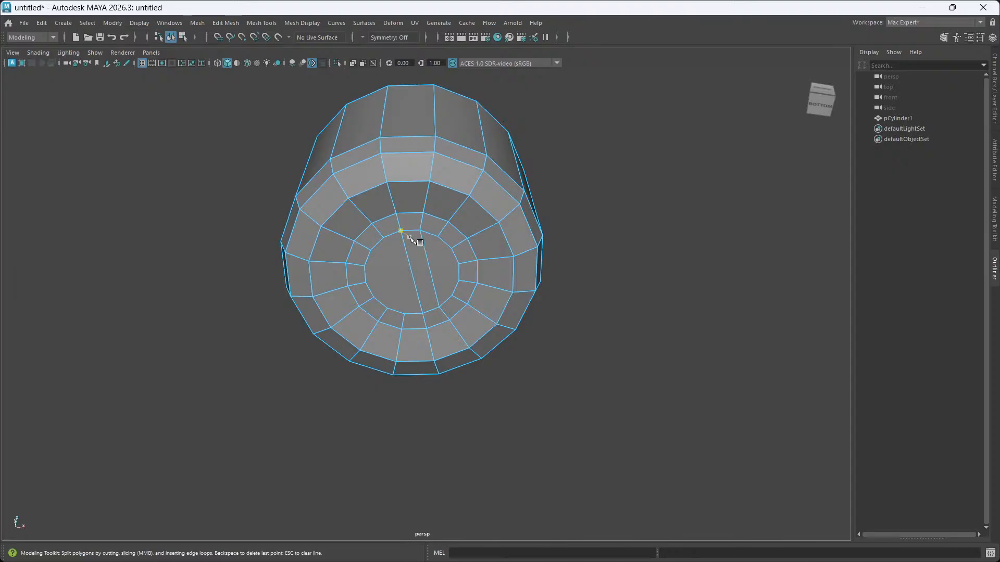
pyautogui.click(405, 315)
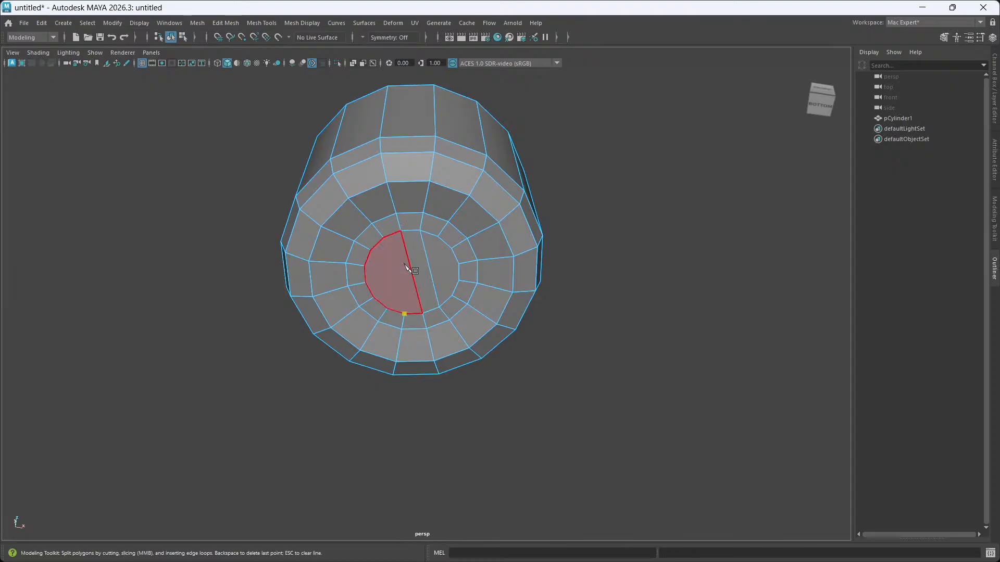
pyautogui.click(383, 239)
pyautogui.press('Return')
# Add three Multi-Cut lines crossing the existing parallel cuts to divide the filled bottom face into a grid.
pyautogui.click(364, 266)
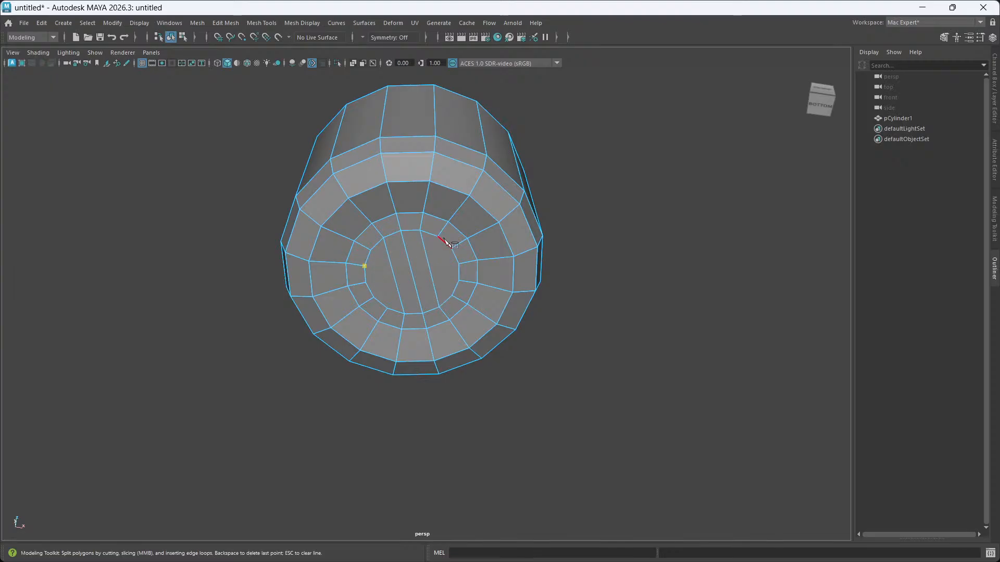
pyautogui.click(452, 248)
pyautogui.press('Return')
pyautogui.click(366, 284)
pyautogui.press('Return')
pyautogui.click(373, 298)
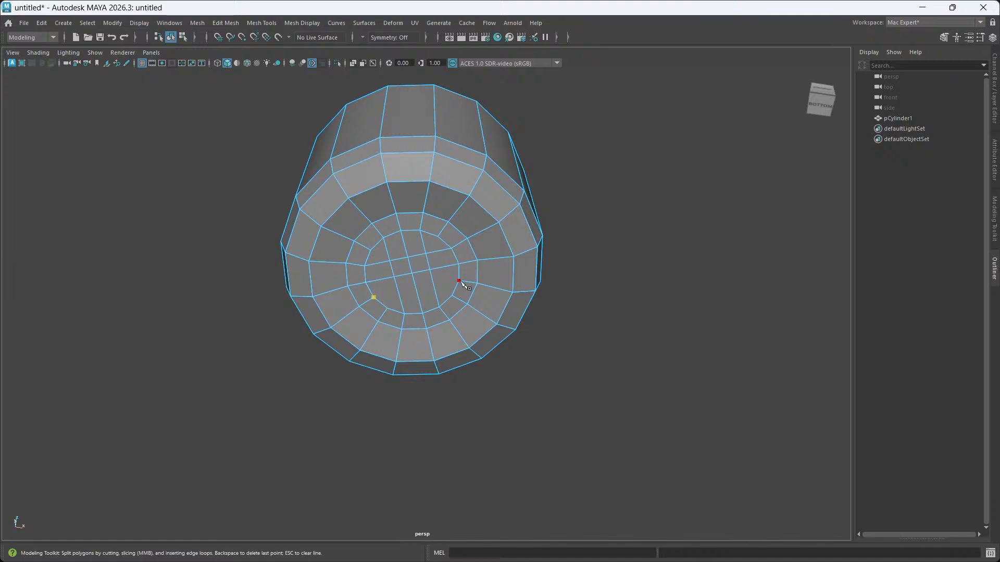
pyautogui.click(458, 280)
pyautogui.press('Return')
# Bevel the edge loop between the first two extruded bands around the outer bottom rim.
pyautogui.keyDown('alt'); pyautogui.moveTo(461, 282); pyautogui.dragTo(562, 326); pyautogui.keyUp('alt')
pyautogui.keyDown('alt'); pyautogui.moveTo(600, 277); pyautogui.dragTo(599, 249); pyautogui.keyUp('alt')
pyautogui.keyDown('alt'); pyautogui.moveTo(392, 297); pyautogui.dragTo(453, 310); pyautogui.keyUp('alt')
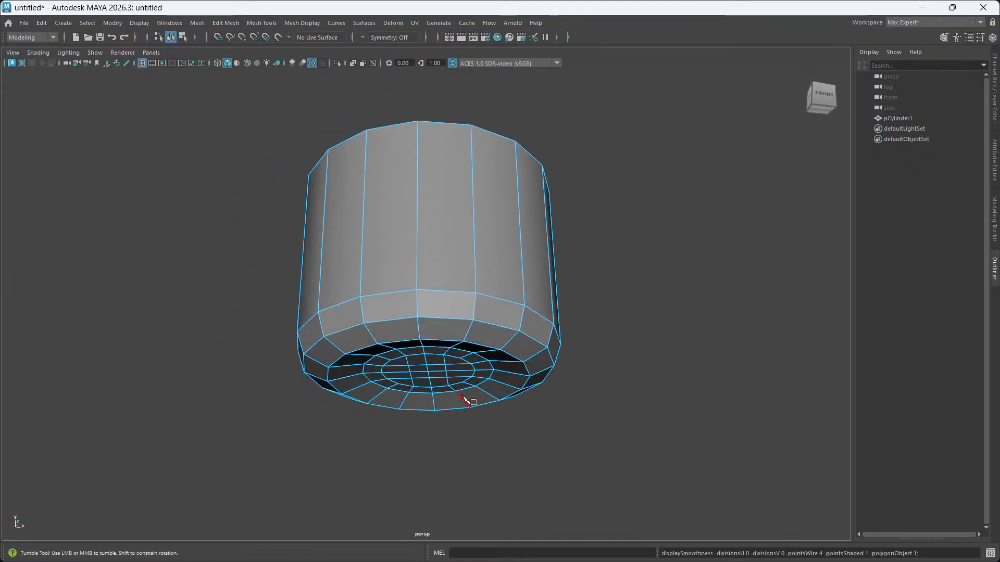
pyautogui.moveTo(548, 338)
pyautogui.keyDown('alt'); pyautogui.mouseDown()
pyautogui.moveTo(515, 343)
pyautogui.moveTo(496, 371)
pyautogui.moveTo(532, 338)
pyautogui.mouseUp(); pyautogui.keyUp('alt')
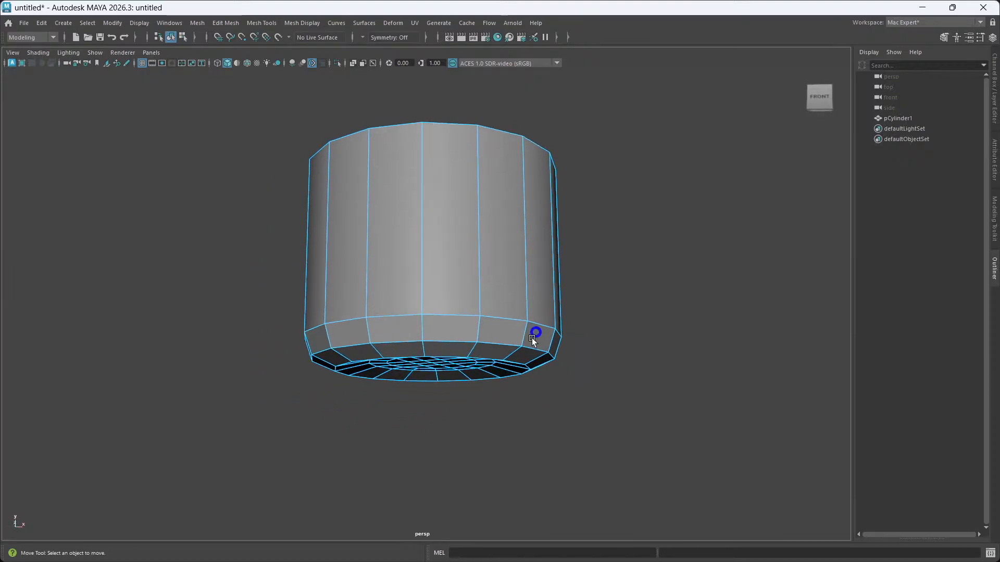
pyautogui.doubleClick(497, 344)
pyautogui.keyDown('alt'); pyautogui.moveTo(587, 364); pyautogui.dragTo(542, 363); pyautogui.keyUp('alt')
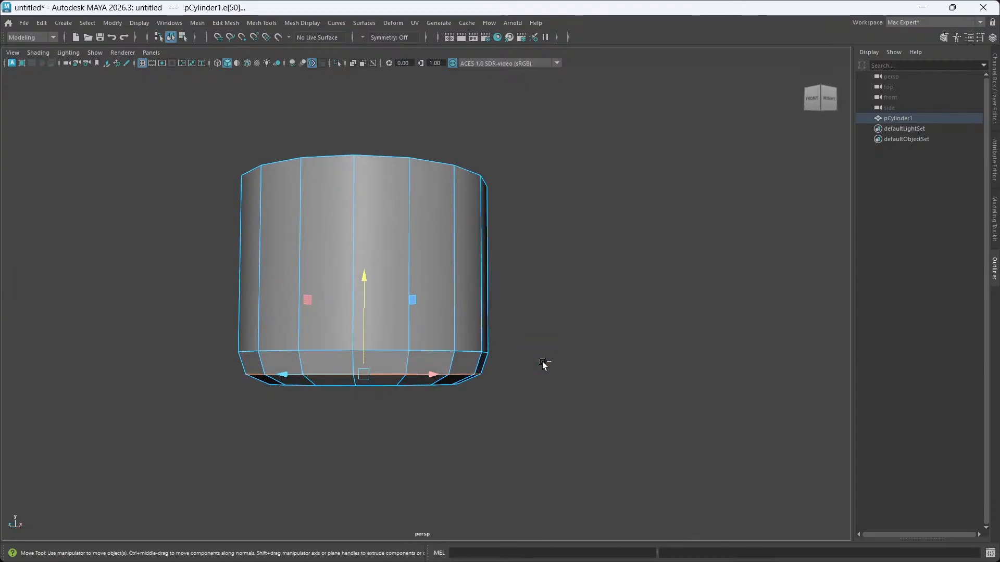
pyautogui.hotkey('ctrl', 'b')
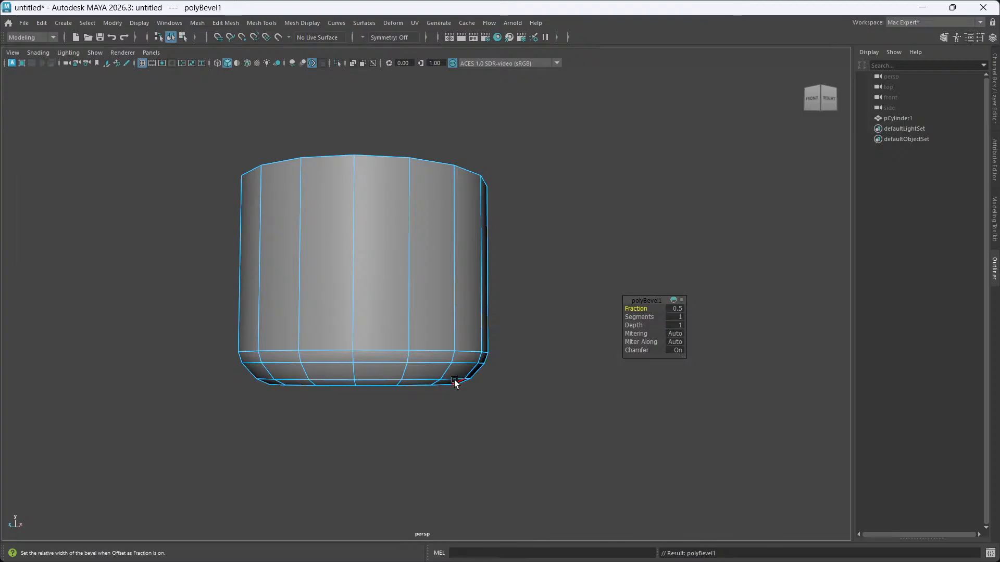
# Set the rim bevel's Fraction to 0.405 and check the profile from the front.
pyautogui.keyDown('alt'); pyautogui.moveTo(454, 383); pyautogui.dragTo(457, 357); pyautogui.keyUp('alt')
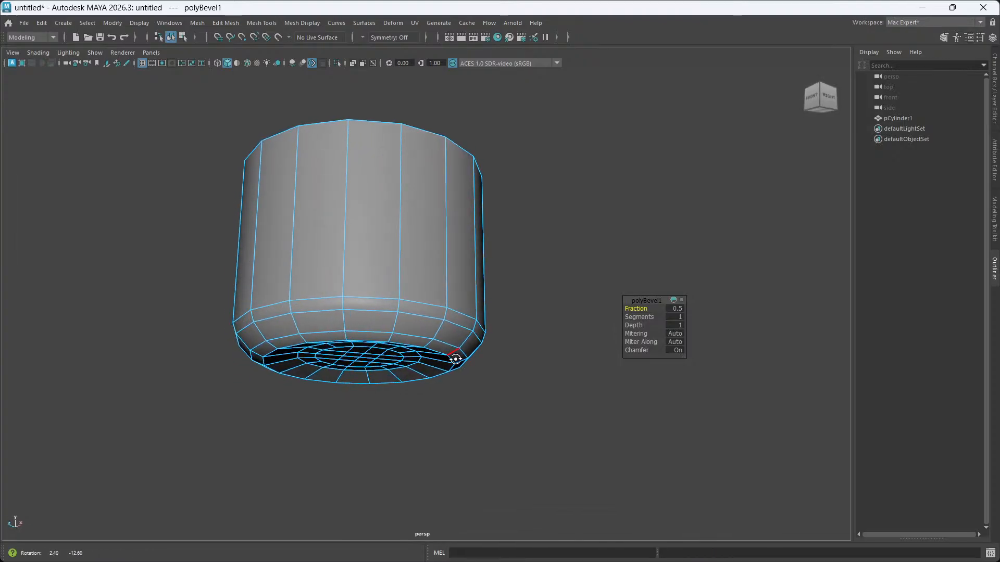
pyautogui.click(642, 317)
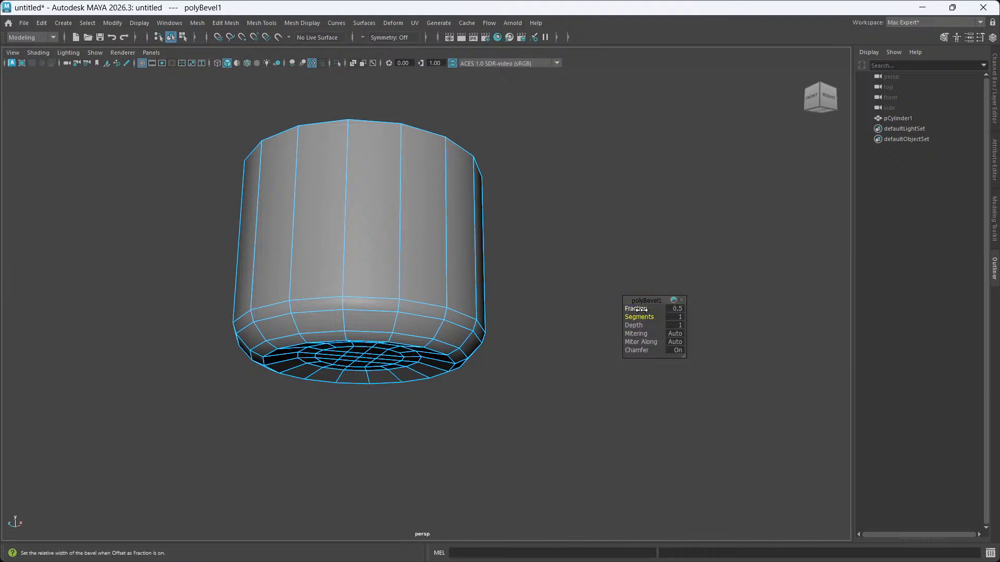
pyautogui.click(641, 310)
pyautogui.moveTo(641, 310); pyautogui.dragTo(591, 312, button='middle')
pyautogui.keyDown('alt'); pyautogui.moveTo(412, 283); pyautogui.dragTo(487, 365); pyautogui.keyUp('alt')
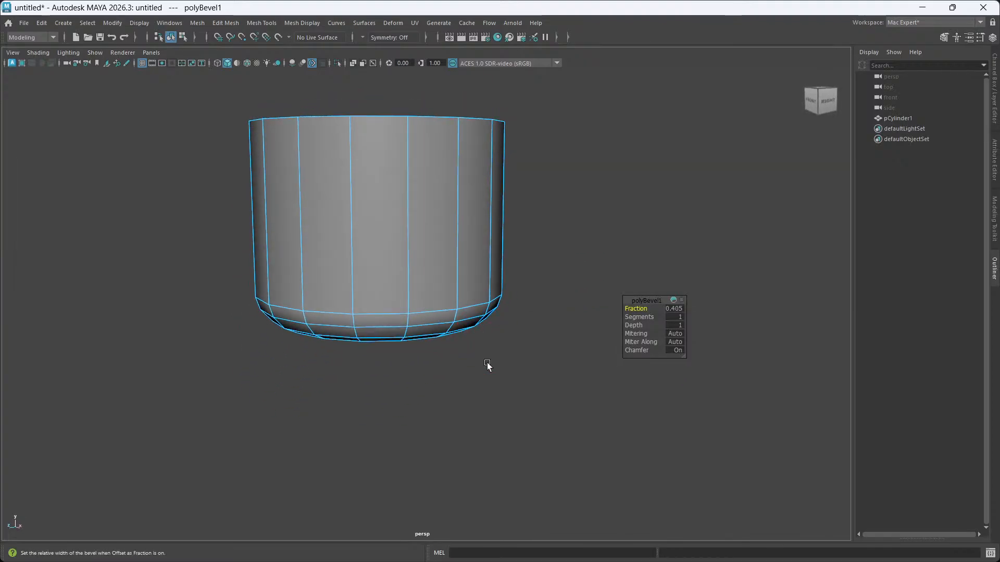
pyautogui.click(828, 104)
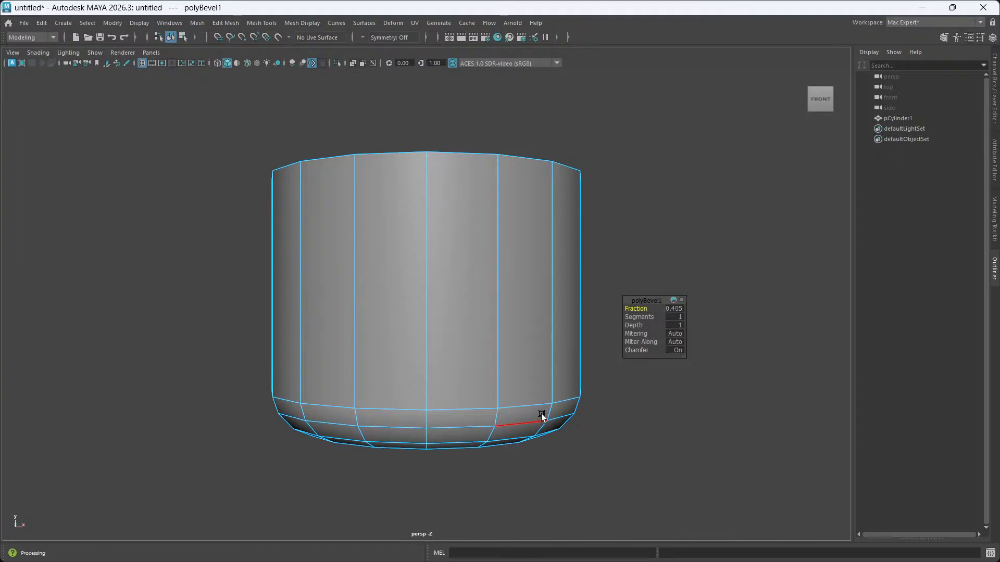
# Reduce the bottom rim bevel's Fraction to 0.213 and check the edge profile.
pyautogui.keyDown('alt'); pyautogui.moveTo(469, 449); pyautogui.dragTo(469, 445); pyautogui.keyUp('alt')
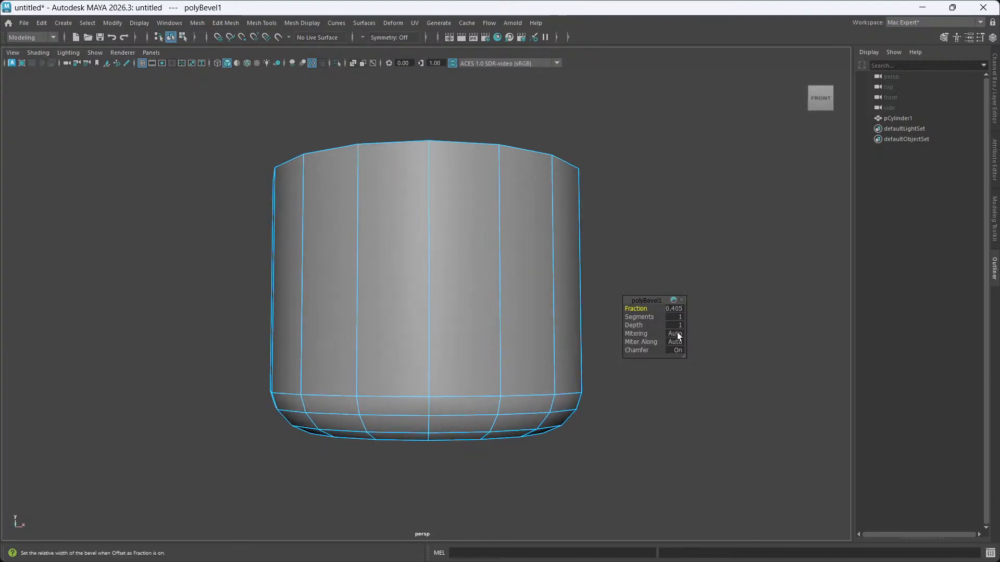
pyautogui.click(639, 308)
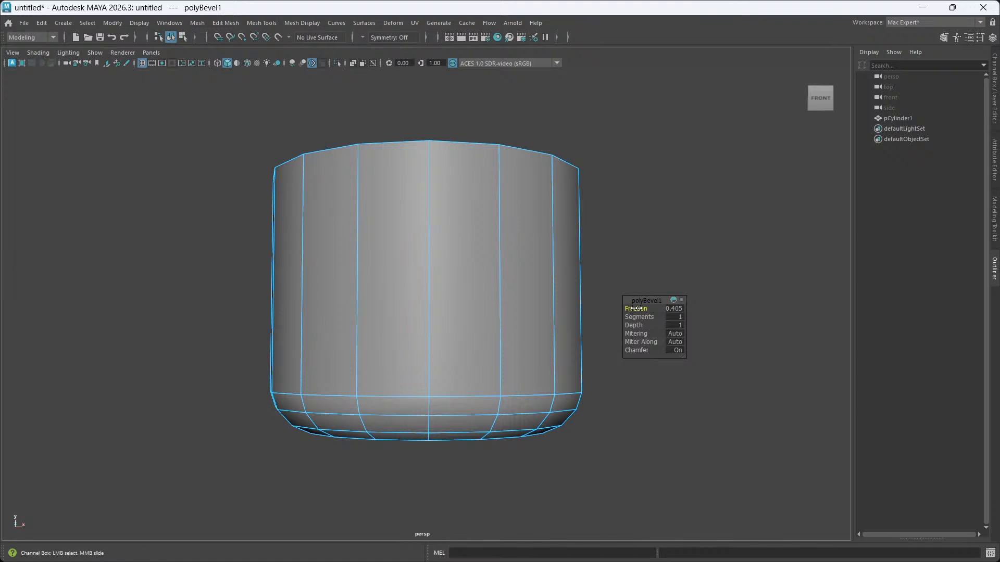
pyautogui.moveTo(639, 308); pyautogui.dragTo(535, 327, button='middle')
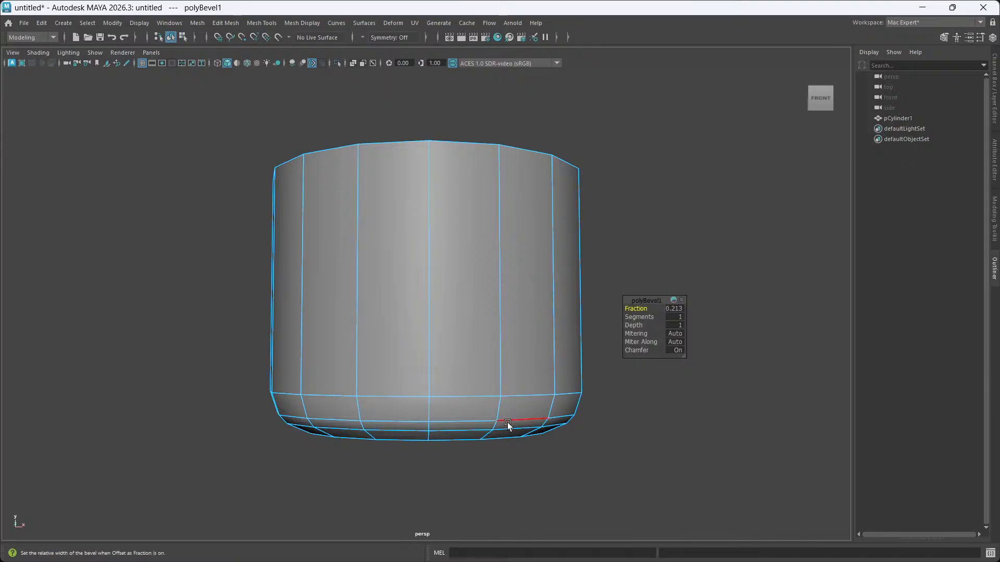
pyautogui.keyDown('alt'); pyautogui.moveTo(507, 423); pyautogui.dragTo(525, 413); pyautogui.keyUp('alt')
# Try the bottom rim bevel with 2 segments and undo the change.
pyautogui.moveTo(643, 320); pyautogui.dragTo(649, 319, button='middle')
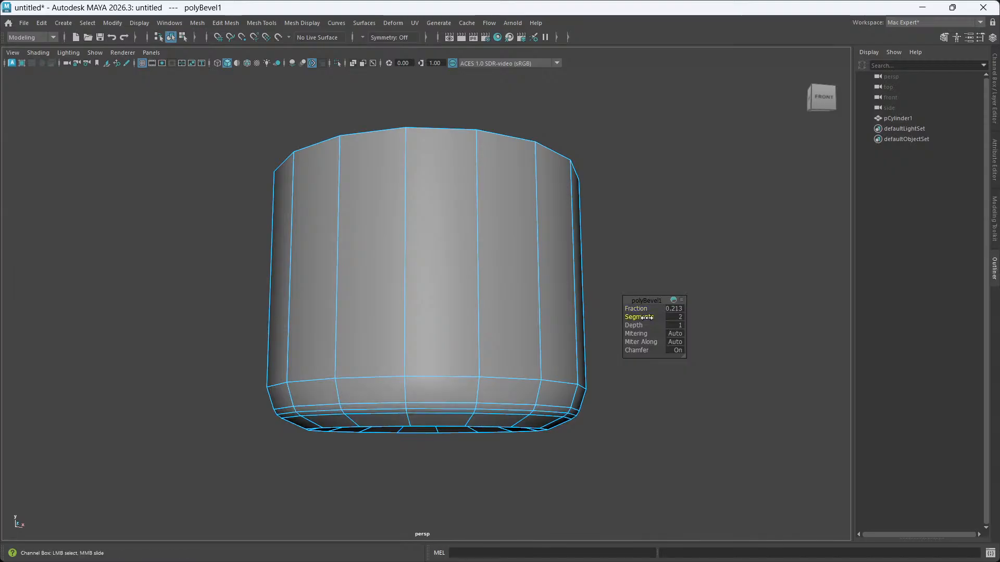
pyautogui.keyDown('alt'); pyautogui.moveTo(528, 378); pyautogui.dragTo(561, 370); pyautogui.keyUp('alt')
pyautogui.hotkey('ctrl', 'z')
# Set the bottom rim bevel's Fraction to 0.228 and check the rounded profile.
pyautogui.click(639, 308)
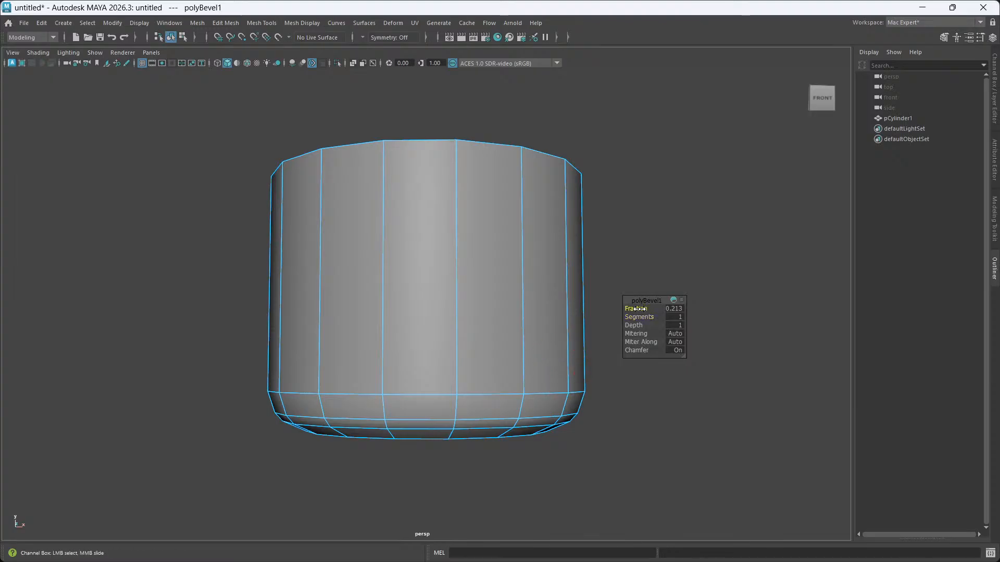
pyautogui.moveTo(638, 309); pyautogui.dragTo(646, 314, button='middle')
pyautogui.keyDown('alt'); pyautogui.moveTo(428, 416); pyautogui.dragTo(404, 412); pyautogui.keyUp('alt')
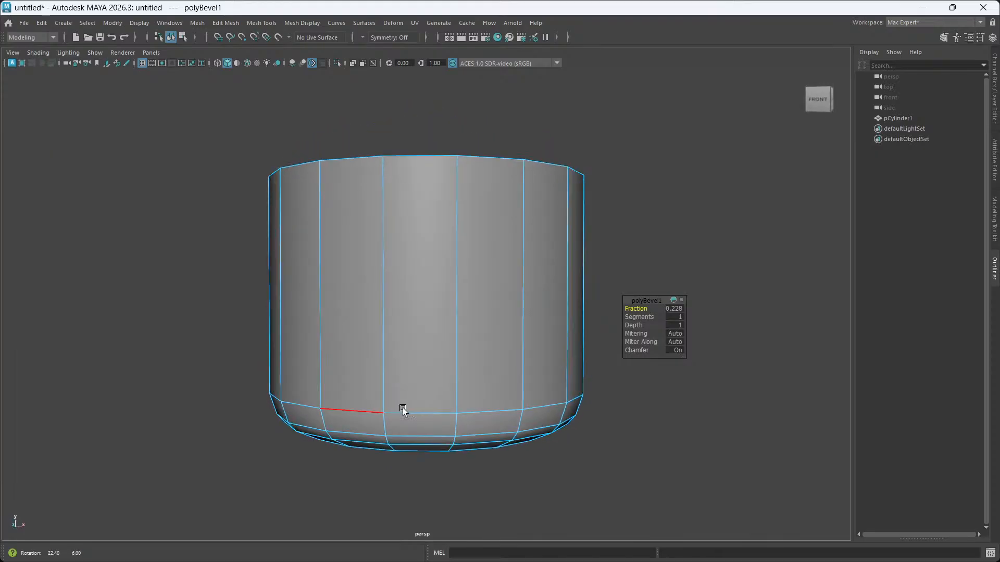
# Return to Object Mode and inspect the container's rounded bottom in smooth mesh preview.
pyautogui.click(624, 425)
pyautogui.keyDown('alt'); pyautogui.moveTo(513, 342); pyautogui.dragTo(514, 341); pyautogui.keyUp('alt')
pyautogui.moveTo(664, 268); pyautogui.dragTo(736, 248, button='right')
pyautogui.click(714, 284)
pyautogui.keyDown('alt'); pyautogui.moveTo(608, 318); pyautogui.dragTo(541, 277); pyautogui.keyUp('alt')
pyautogui.click(488, 301)
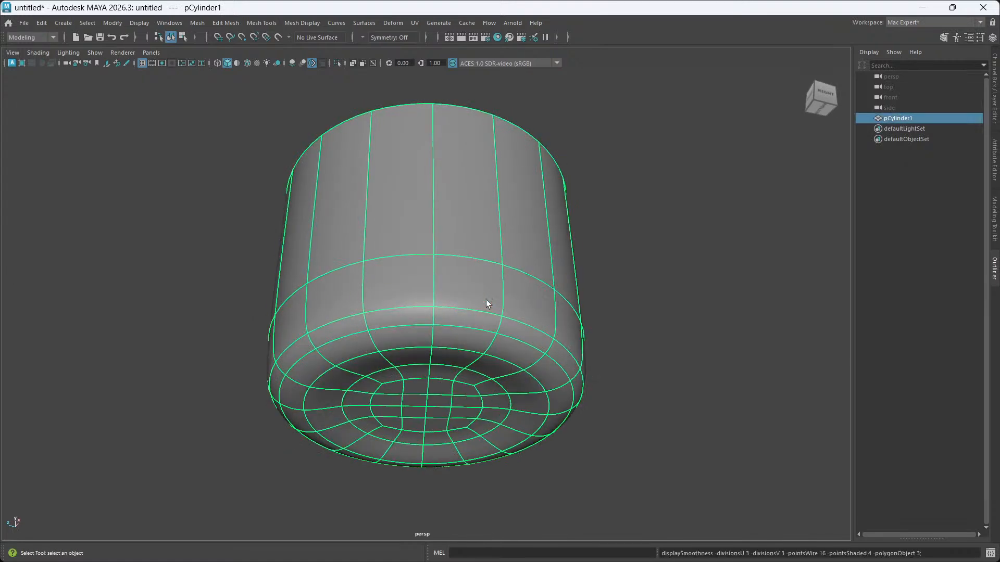
pyautogui.click(711, 307)
pyautogui.keyDown('alt'); pyautogui.moveTo(598, 289); pyautogui.dragTo(570, 285); pyautogui.keyUp('alt')
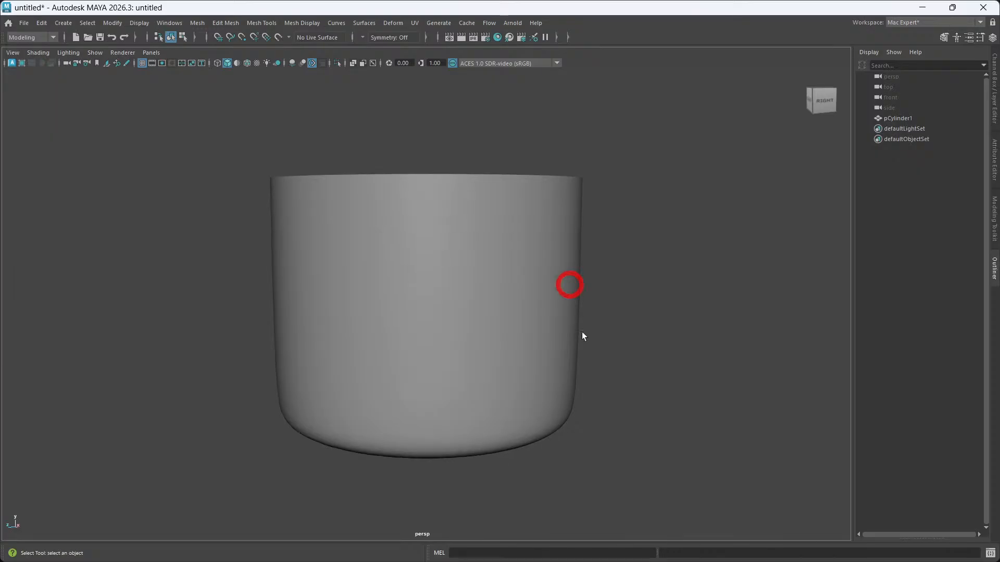
# Select the container and switch it back to the unsmoothed polygon display.
pyautogui.scroll(-2, 528, 314)
pyautogui.keyDown('alt'); pyautogui.moveTo(512, 278); pyautogui.dragTo(472, 365, button='middle'); pyautogui.keyUp('alt')
pyautogui.keyDown('alt'); pyautogui.moveTo(440, 380); pyautogui.dragTo(447, 390); pyautogui.keyUp('alt')
pyautogui.click(448, 391)
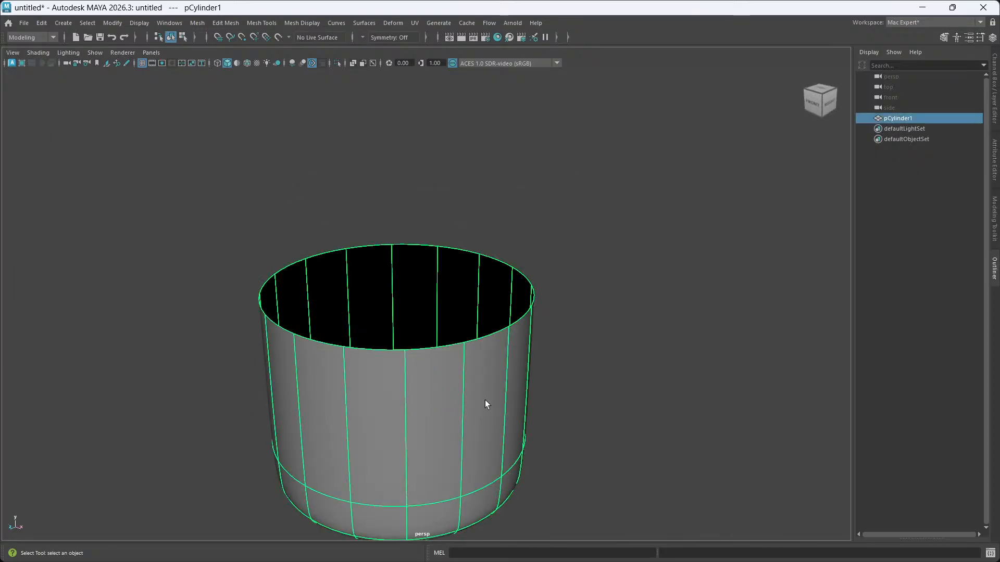
pyautogui.press('1')
pyautogui.keyDown('alt'); pyautogui.moveTo(459, 375); pyautogui.dragTo(486, 310, button='middle'); pyautogui.keyUp('alt')
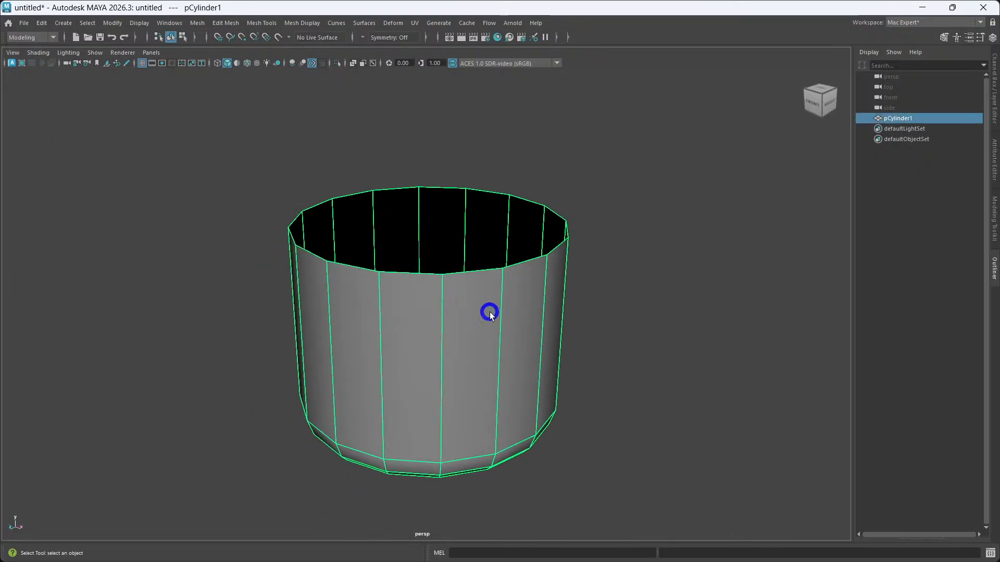
# Select the open top border edge loop and raise it to about Y 3.95 cm, making the container taller.
pyautogui.moveTo(472, 277); pyautogui.dragTo(472, 239, button='right')
pyautogui.doubleClick(480, 268)
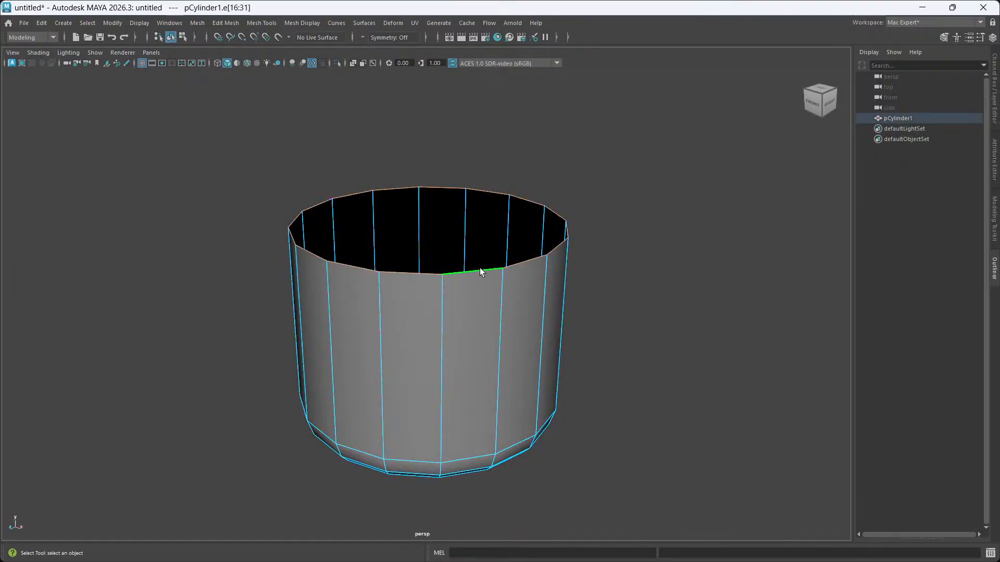
pyautogui.keyDown('alt'); pyautogui.moveTo(532, 330); pyautogui.dragTo(486, 339, button='right'); pyautogui.keyUp('alt')
pyautogui.keyDown('alt'); pyautogui.moveTo(486, 341); pyautogui.dragTo(451, 391); pyautogui.keyUp('alt')
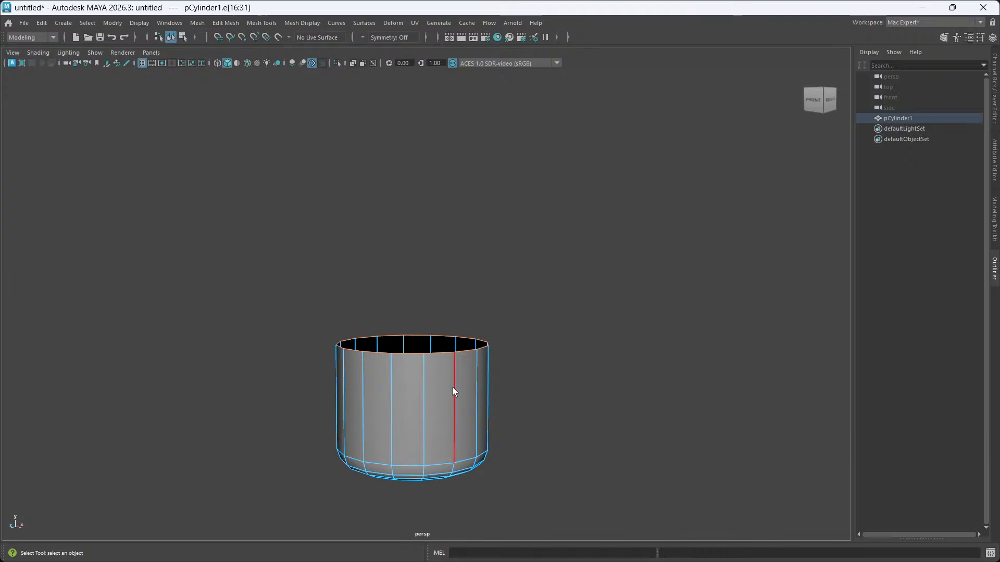
pyautogui.press('w')
pyautogui.moveTo(409, 311); pyautogui.dragTo(418, 204)
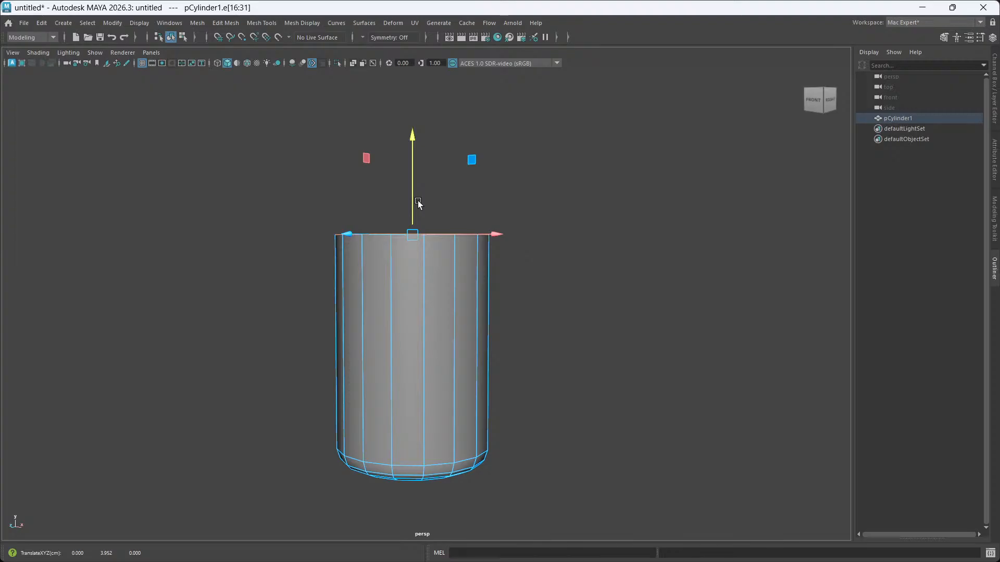
pyautogui.moveTo(494, 561)
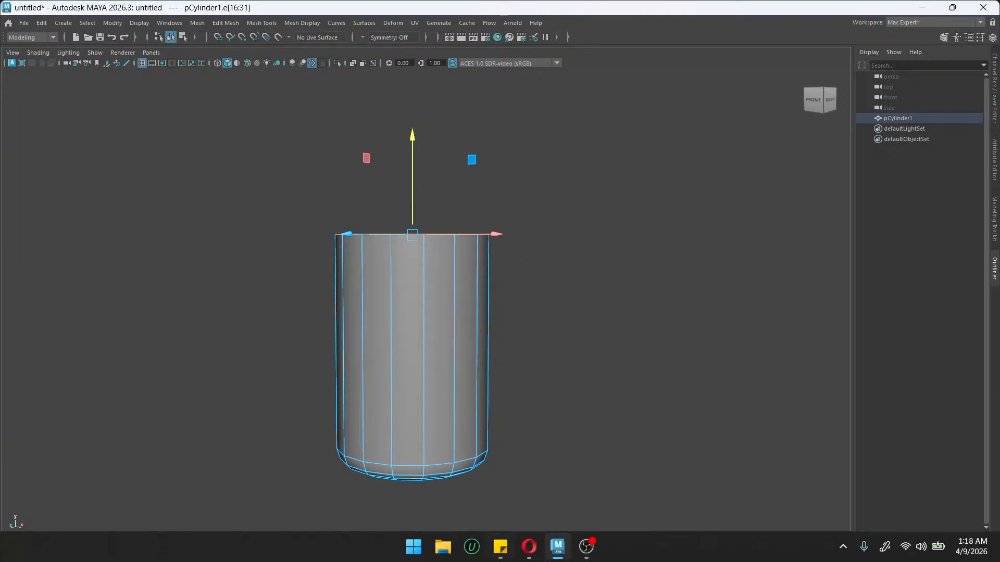
pyautogui.click(586, 547)
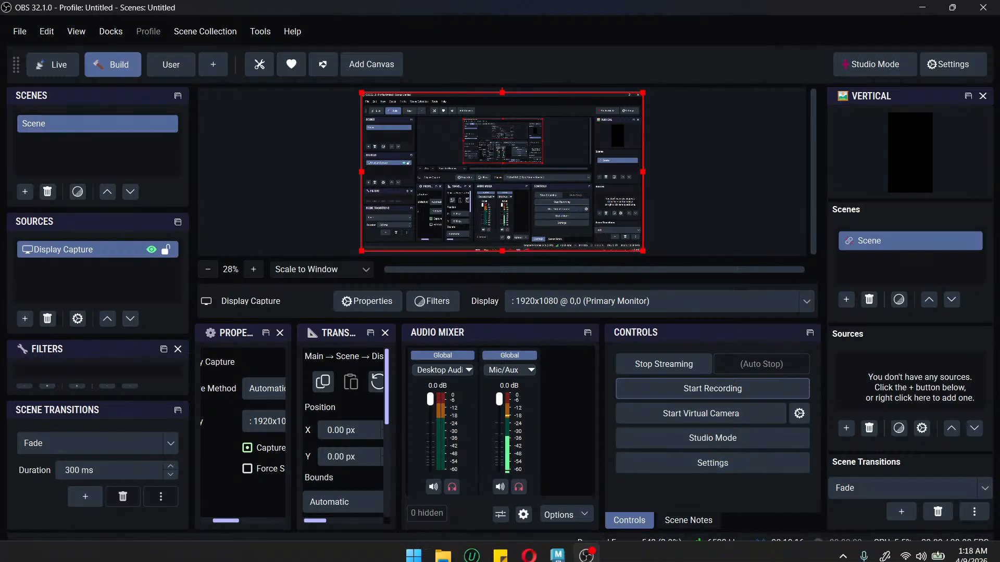
pyautogui.click(557, 546)
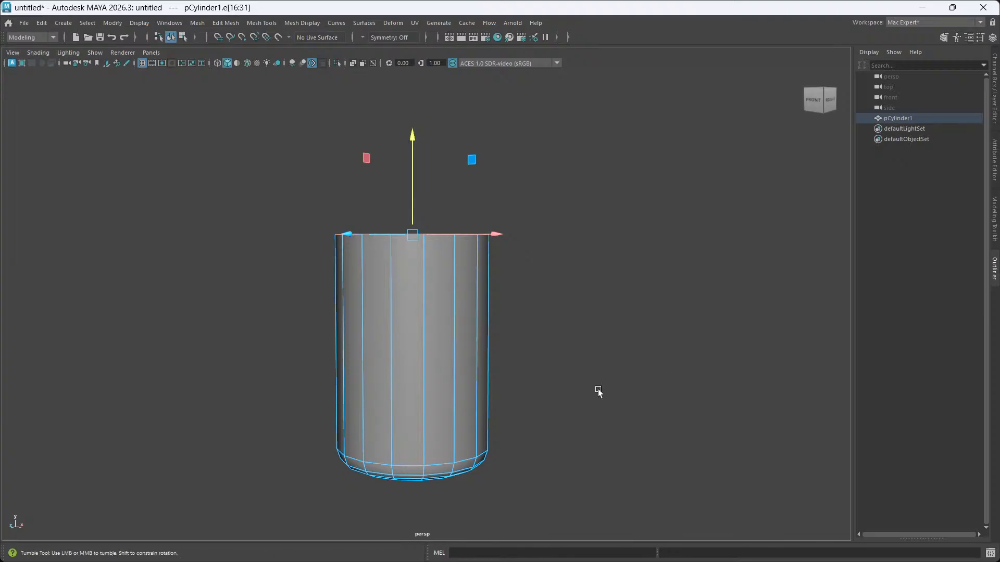
# Readjust the height of the top border edge loop to about Y 3.81 cm.
pyautogui.keyDown('alt'); pyautogui.moveTo(599, 393); pyautogui.dragTo(598, 371); pyautogui.keyUp('alt')
pyautogui.moveTo(413, 161)
pyautogui.mouseDown()
pyautogui.moveTo(413, 151)
pyautogui.moveTo(415, 172)
pyautogui.mouseUp()
pyautogui.keyDown('alt'); pyautogui.moveTo(523, 312); pyautogui.dragTo(533, 342); pyautogui.keyUp('alt')
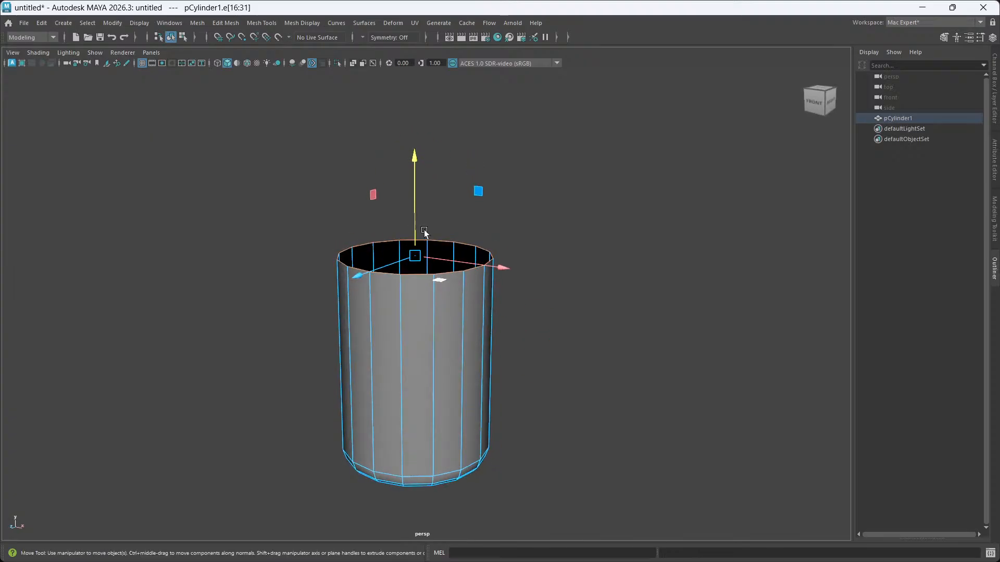
pyautogui.moveTo(414, 236); pyautogui.dragTo(417, 224)
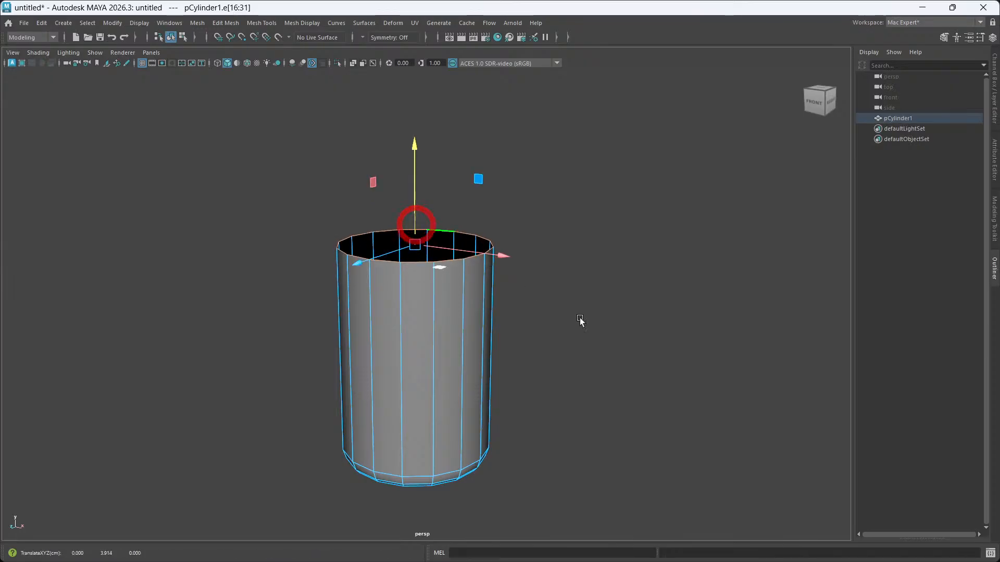
pyautogui.moveTo(580, 322)
pyautogui.keyDown('alt'); pyautogui.mouseDown()
pyautogui.moveTo(529, 305)
pyautogui.moveTo(538, 292)
pyautogui.moveTo(574, 302)
pyautogui.moveTo(579, 339)
pyautogui.moveTo(581, 326)
pyautogui.mouseUp(); pyautogui.keyUp('alt')
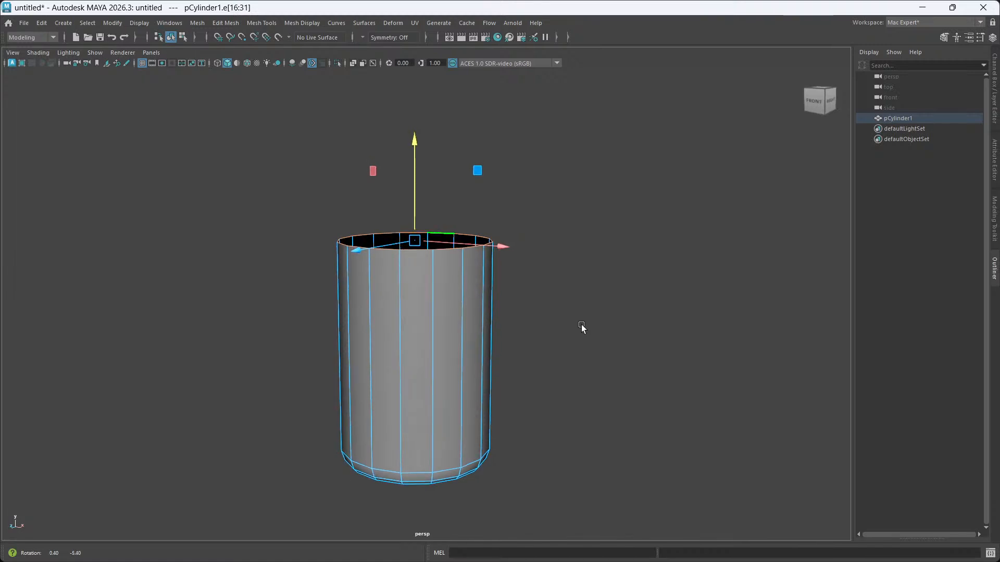
# Extrude the top border edges straight up into a narrow band ending at about Y 4.24 cm.
pyautogui.scroll(4, 580, 335)
pyautogui.keyDown('alt'); pyautogui.moveTo(571, 334); pyautogui.dragTo(562, 387, button='middle'); pyautogui.keyUp('alt')
pyautogui.scroll(-1, 577, 376)
pyautogui.scroll(3, 576, 379)
pyautogui.scroll(-5, 572, 383)
pyautogui.moveTo(410, 224); pyautogui.dragTo(407, 211)
pyautogui.moveTo(381, 347)
pyautogui.keyDown('alt'); pyautogui.mouseDown()
pyautogui.moveTo(466, 365)
pyautogui.moveTo(420, 349)
pyautogui.moveTo(389, 357)
pyautogui.mouseUp(); pyautogui.keyUp('alt')
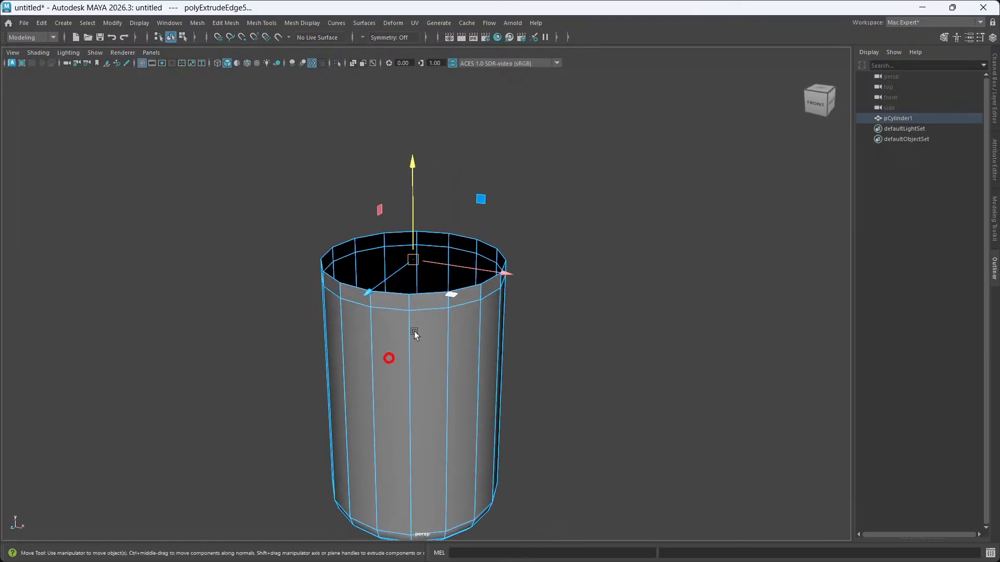
pyautogui.keyDown('alt'); pyautogui.moveTo(437, 322); pyautogui.dragTo(424, 324); pyautogui.keyUp('alt')
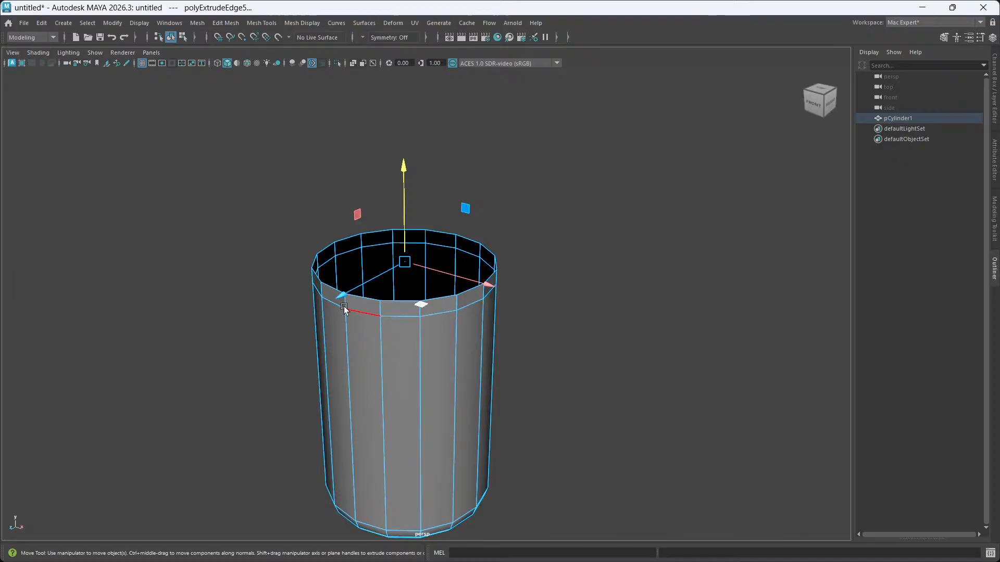
pyautogui.keyDown('alt'); pyautogui.moveTo(400, 325); pyautogui.dragTo(384, 319); pyautogui.keyUp('alt')
pyautogui.moveTo(400, 214); pyautogui.dragTo(399, 208)
# Extrude the top border edges inward twice by scaling, forming two concentric flat rings around the opening.
pyautogui.press('r')
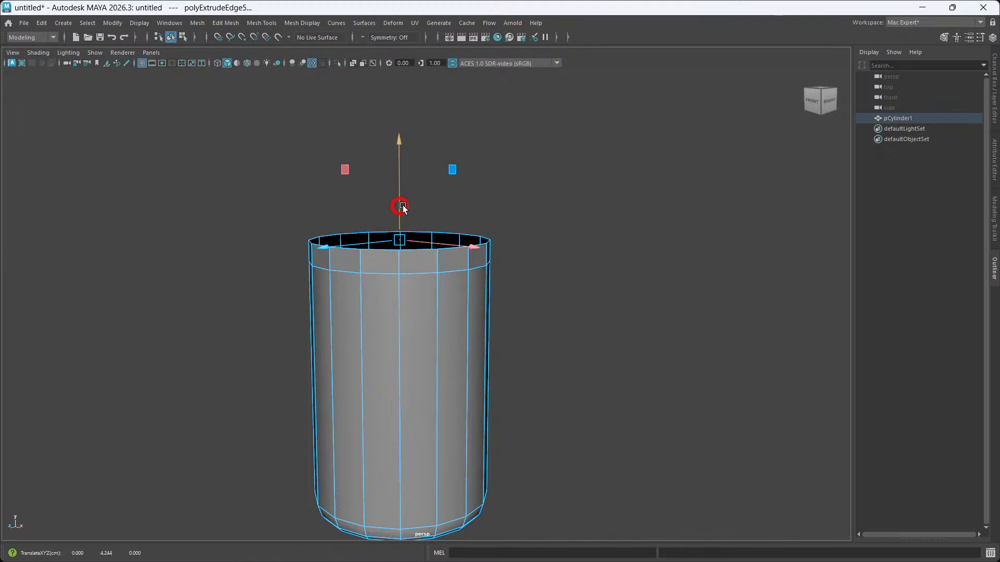
pyautogui.keyDown('alt'); pyautogui.moveTo(416, 267); pyautogui.dragTo(375, 280); pyautogui.keyUp('alt')
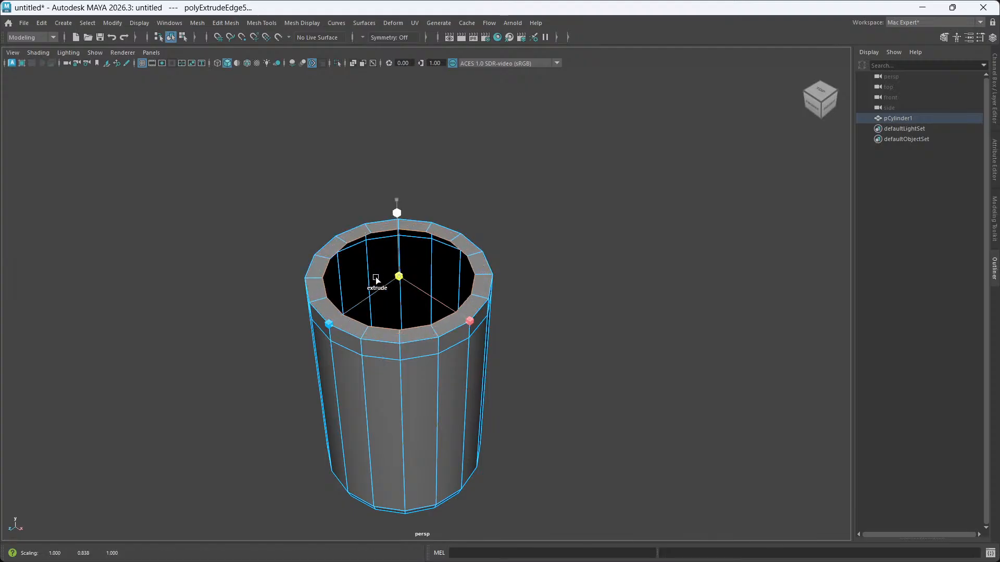
pyautogui.keyDown('shift'); pyautogui.moveTo(399, 276); pyautogui.dragTo(376, 282); pyautogui.keyUp('shift')
pyautogui.keyDown('alt'); pyautogui.moveTo(442, 365); pyautogui.dragTo(395, 349); pyautogui.keyUp('alt')
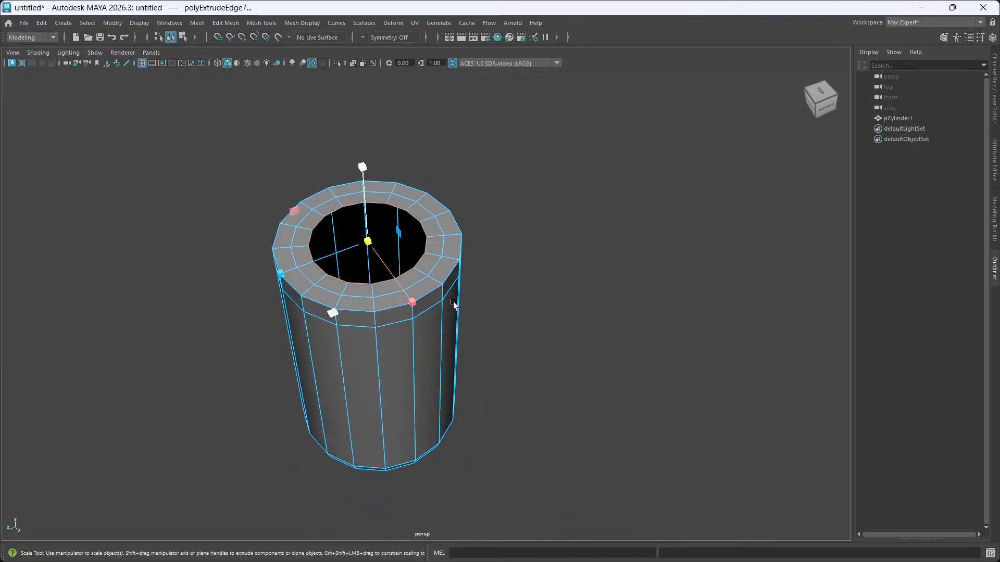
# Select the outer edge loop of the top rim and bevel it.
pyautogui.moveTo(533, 264); pyautogui.dragTo(532, 238, button='right')
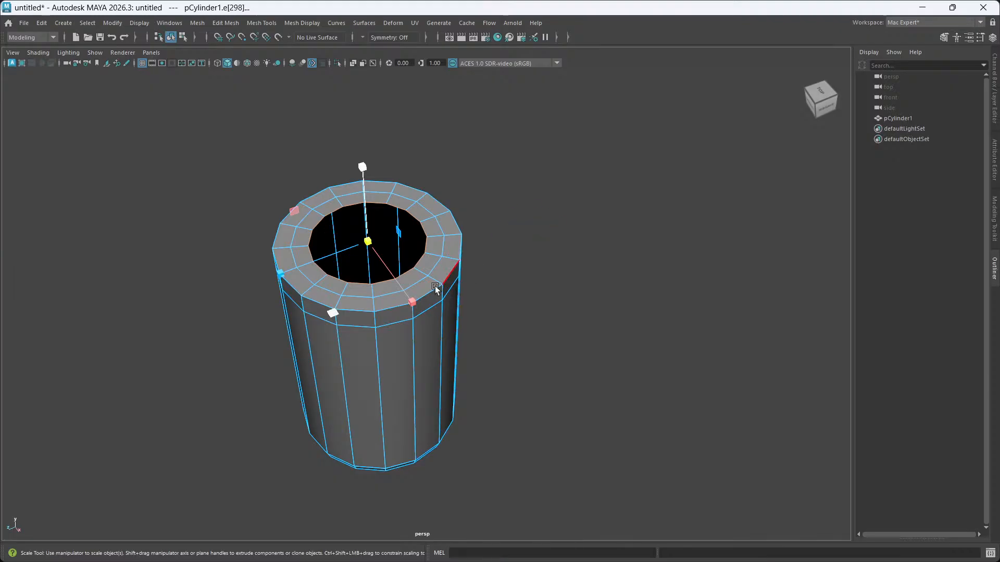
pyautogui.keyDown('alt'); pyautogui.moveTo(402, 386); pyautogui.dragTo(414, 363); pyautogui.keyUp('alt')
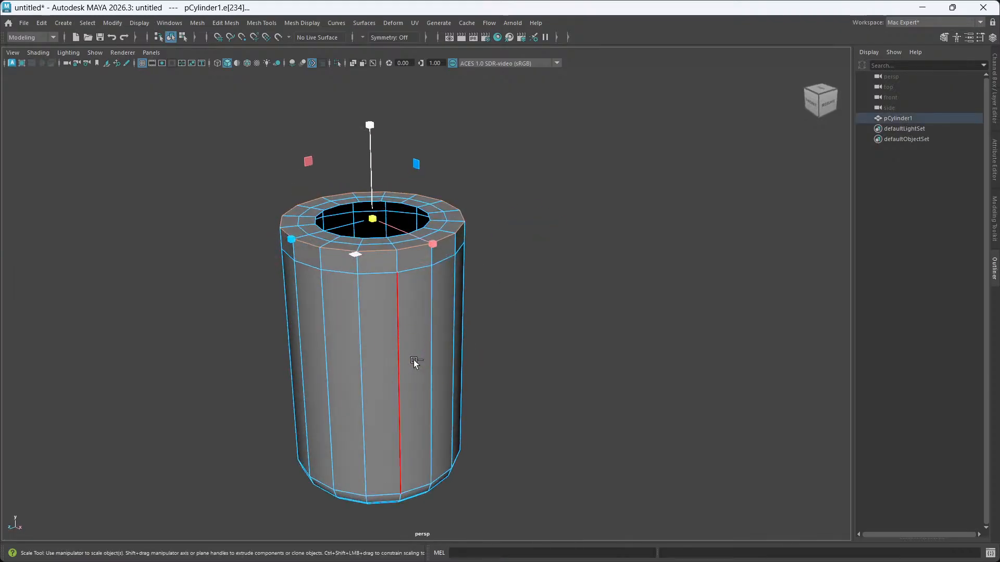
pyautogui.press('a')
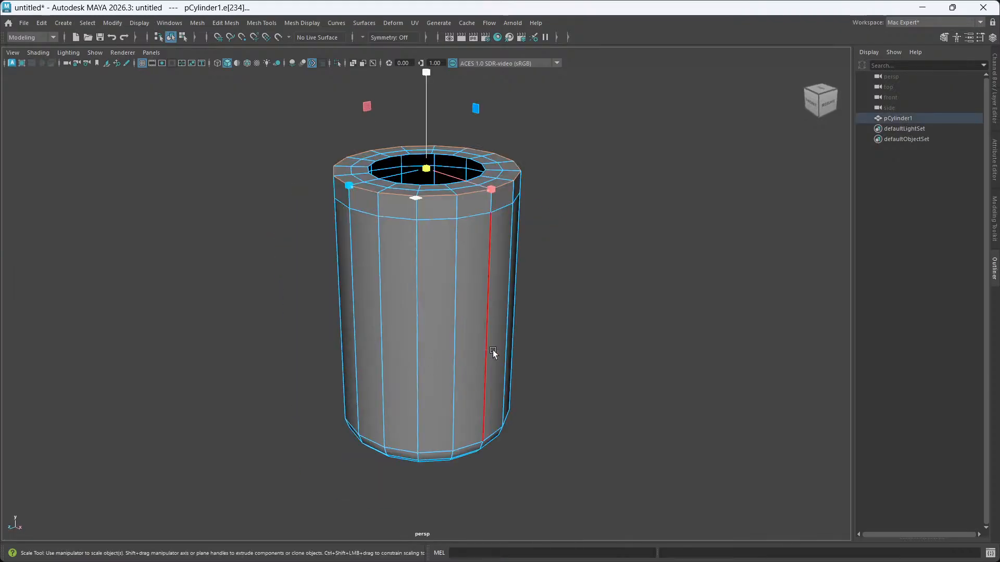
pyautogui.hotkey('ctrl', 'b')
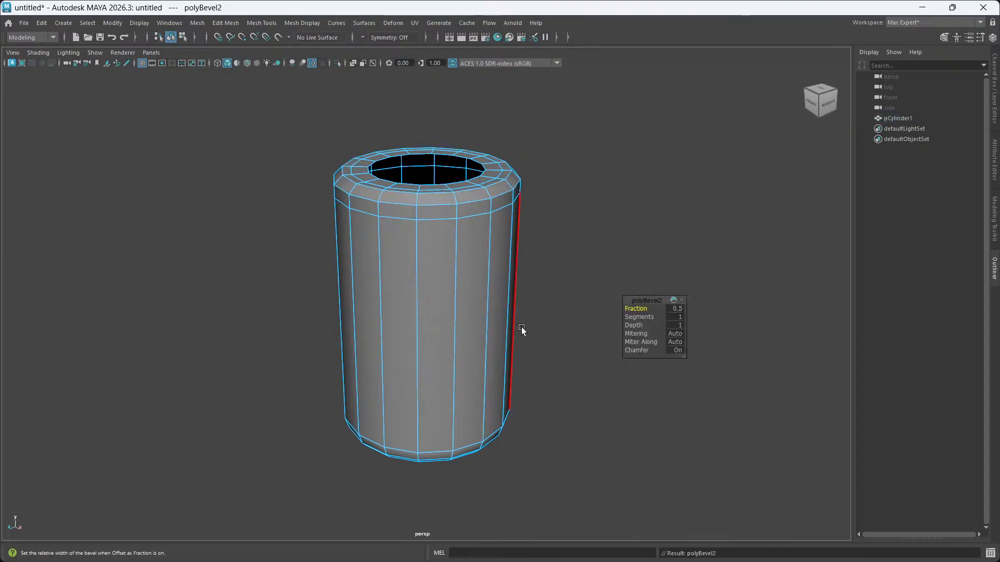
# Set the top rim bevel to 2 segments with a Fraction of 0.29.
pyautogui.keyDown('alt'); pyautogui.moveTo(458, 302); pyautogui.dragTo(475, 330); pyautogui.keyUp('alt')
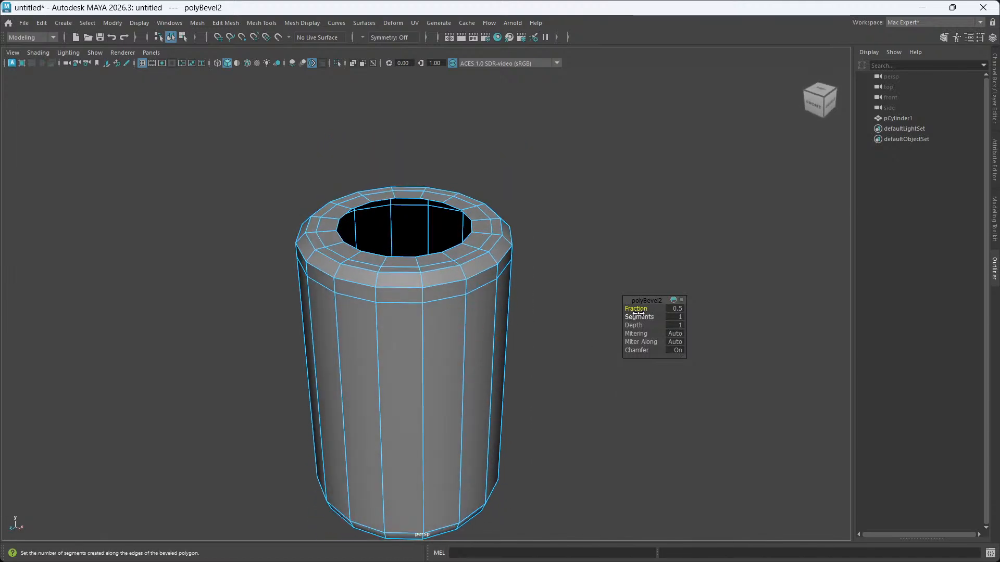
pyautogui.moveTo(635, 317); pyautogui.dragTo(643, 315)
pyautogui.keyDown('alt'); pyautogui.moveTo(440, 335); pyautogui.dragTo(420, 324); pyautogui.keyUp('alt')
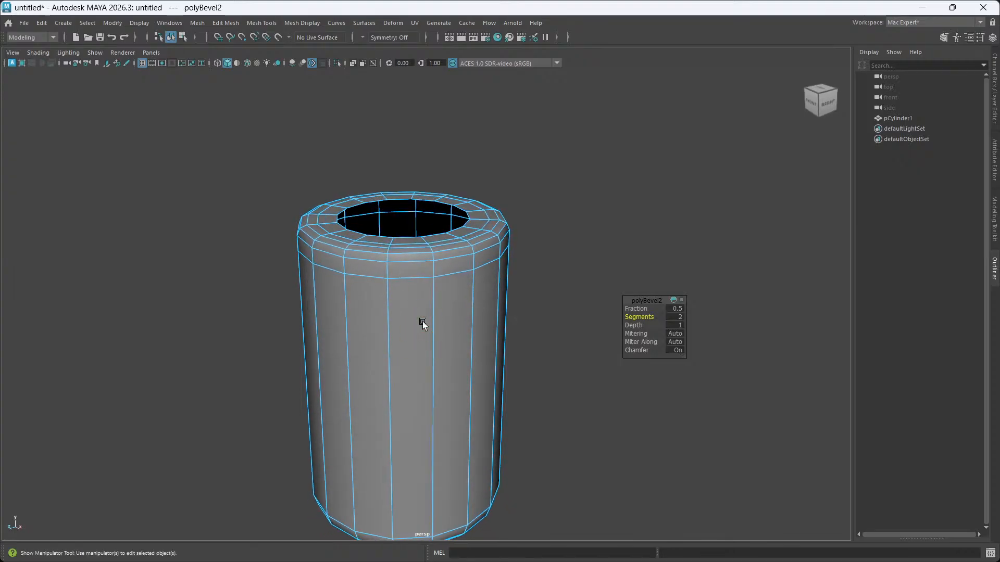
pyautogui.moveTo(635, 308); pyautogui.dragTo(479, 348)
# Turn on smooth mesh preview, return to Object Mode and select the container to inspect its top rim.
pyautogui.press('3')
pyautogui.click(554, 274)
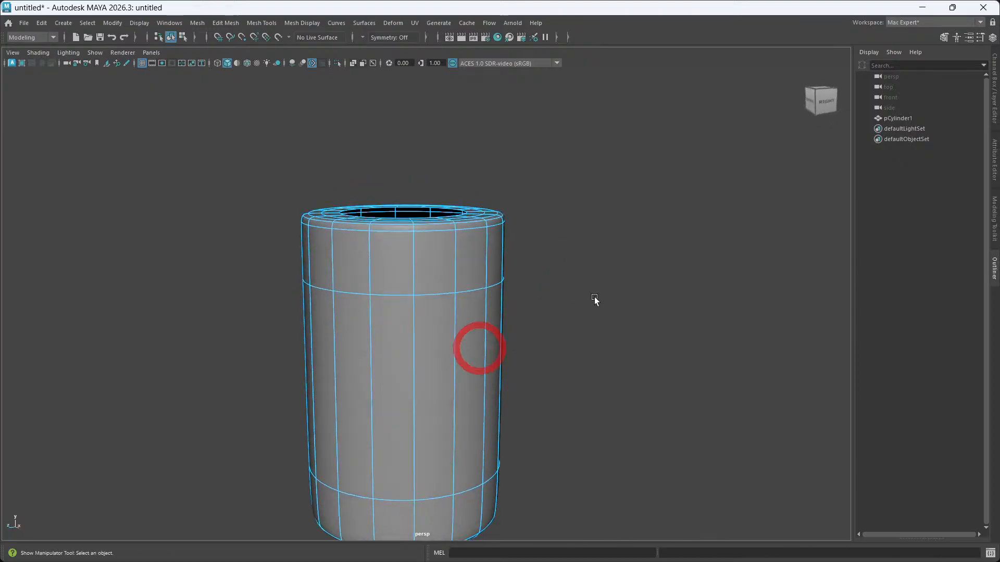
pyautogui.moveTo(595, 265); pyautogui.dragTo(652, 251, button='right')
pyautogui.keyDown('alt'); pyautogui.moveTo(542, 348); pyautogui.dragTo(457, 358); pyautogui.keyUp('alt')
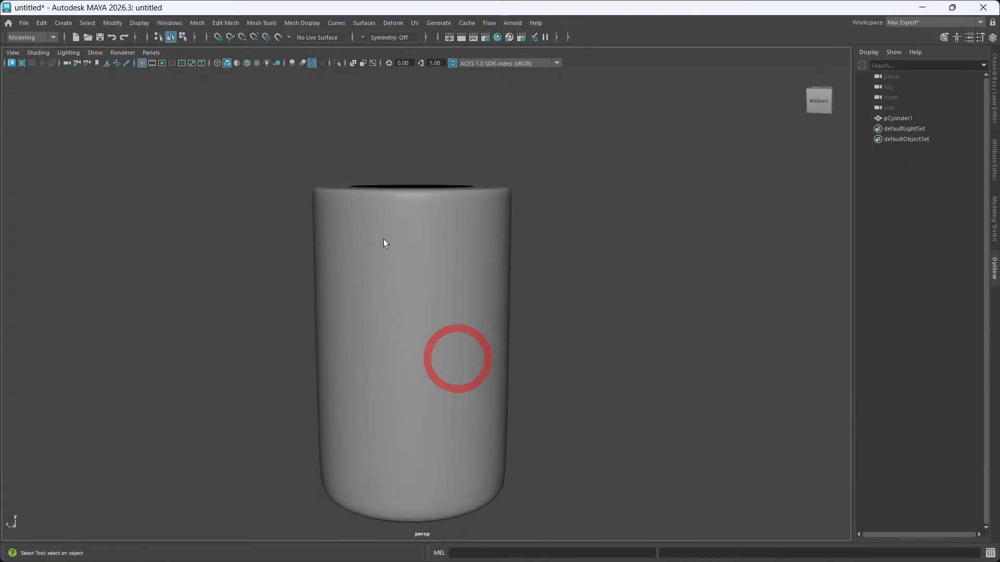
pyautogui.click(405, 209)
pyautogui.keyDown('alt'); pyautogui.moveTo(405, 208); pyautogui.dragTo(453, 309); pyautogui.keyUp('alt')
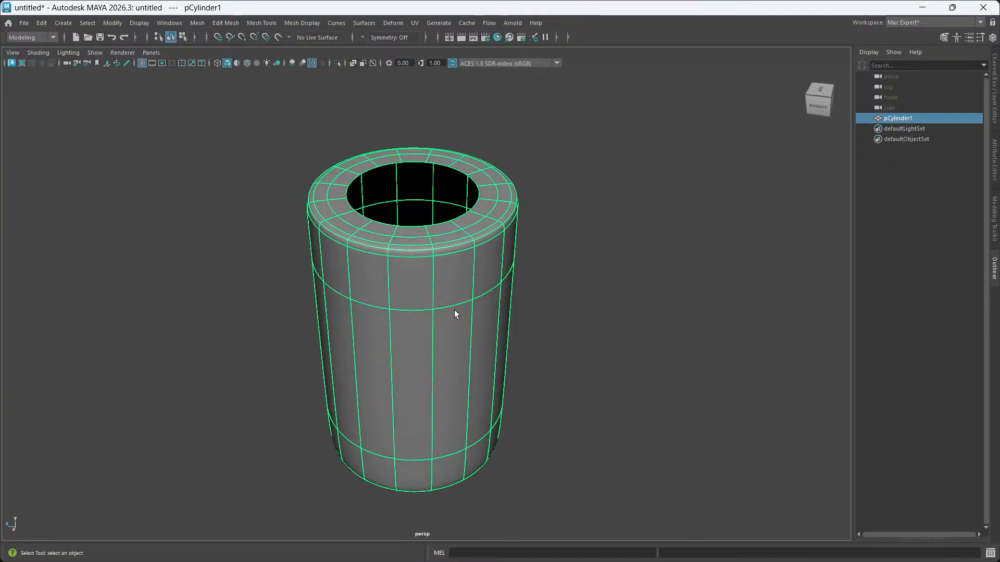
# Raise the top rim bevel's Fraction to 0.413 and deselect the container.
pyautogui.press('t')
pyautogui.keyDown('alt'); pyautogui.moveTo(432, 330); pyautogui.dragTo(408, 354, button='middle'); pyautogui.keyUp('alt')
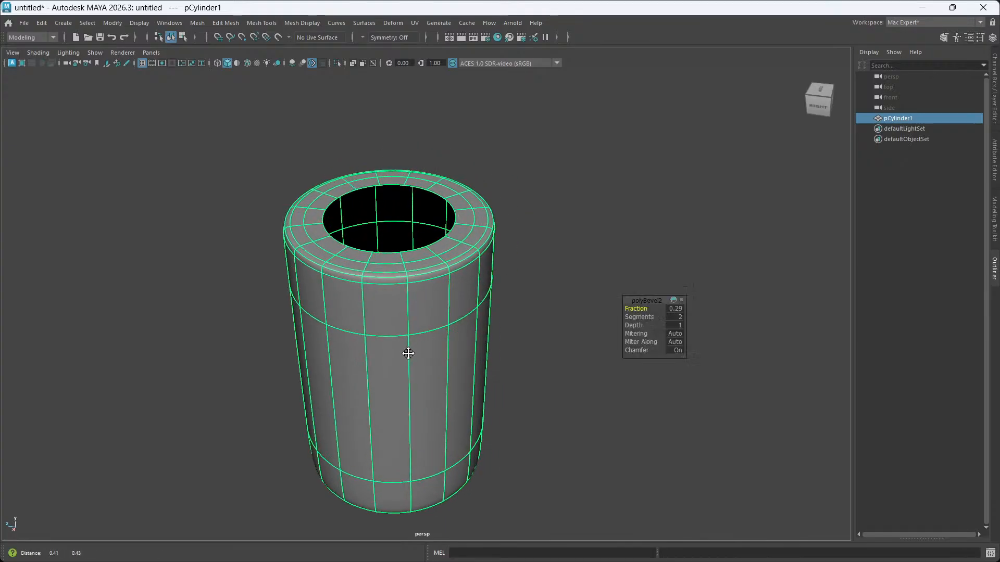
pyautogui.keyDown('alt'); pyautogui.moveTo(408, 353); pyautogui.dragTo(368, 380); pyautogui.keyUp('alt')
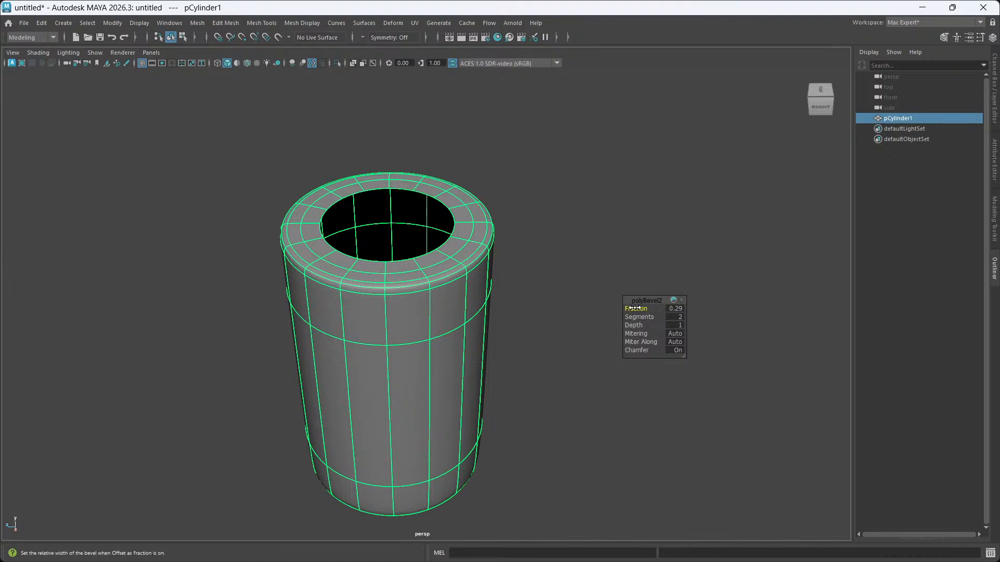
pyautogui.moveTo(635, 309); pyautogui.dragTo(698, 297, button='middle')
pyautogui.keyDown('alt'); pyautogui.moveTo(335, 408); pyautogui.dragTo(327, 385); pyautogui.keyUp('alt')
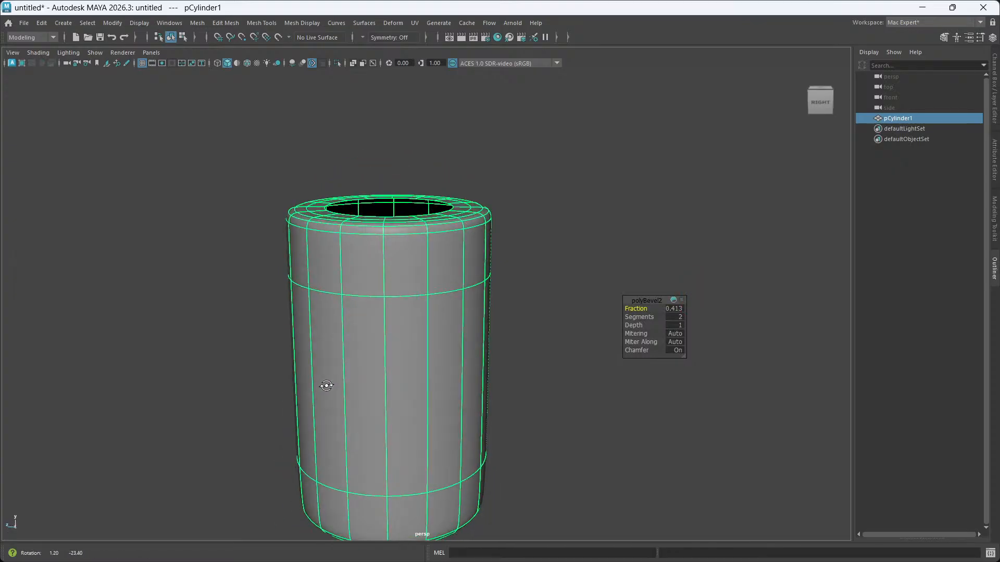
pyautogui.click(562, 263)
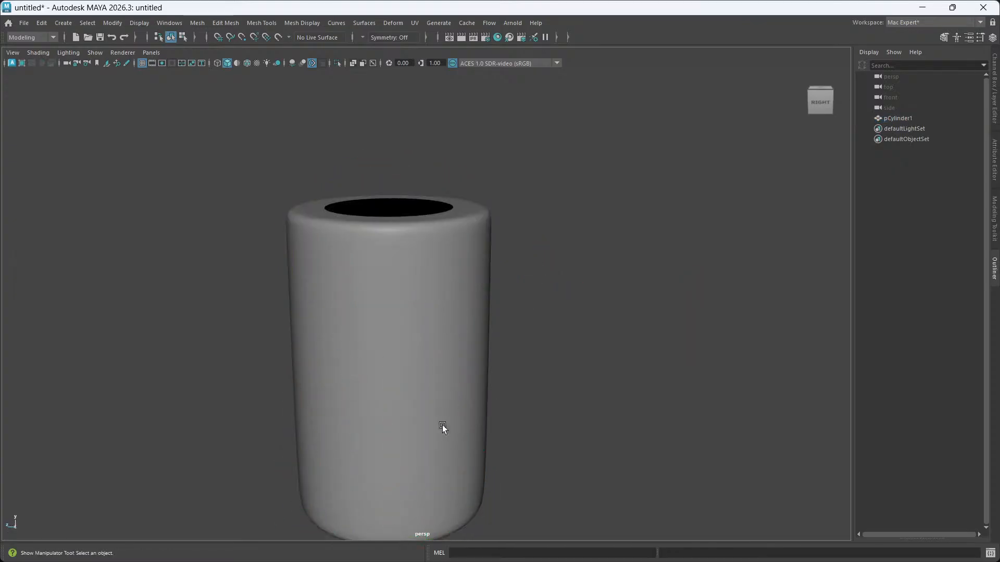
# Check the smoothed container from the side, turn on wireframe-on-shaded display and leave the container deselected.
pyautogui.keyDown('alt'); pyautogui.moveTo(429, 427); pyautogui.dragTo(422, 404); pyautogui.keyUp('alt')
pyautogui.keyDown('alt'); pyautogui.moveTo(422, 404); pyautogui.dragTo(420, 356, button='middle'); pyautogui.keyUp('alt')
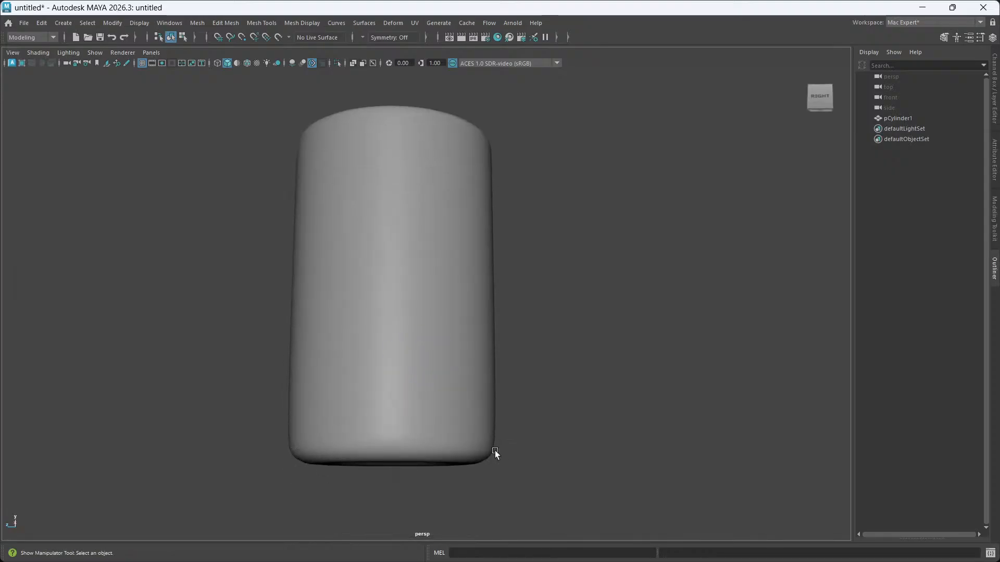
pyautogui.click(443, 357)
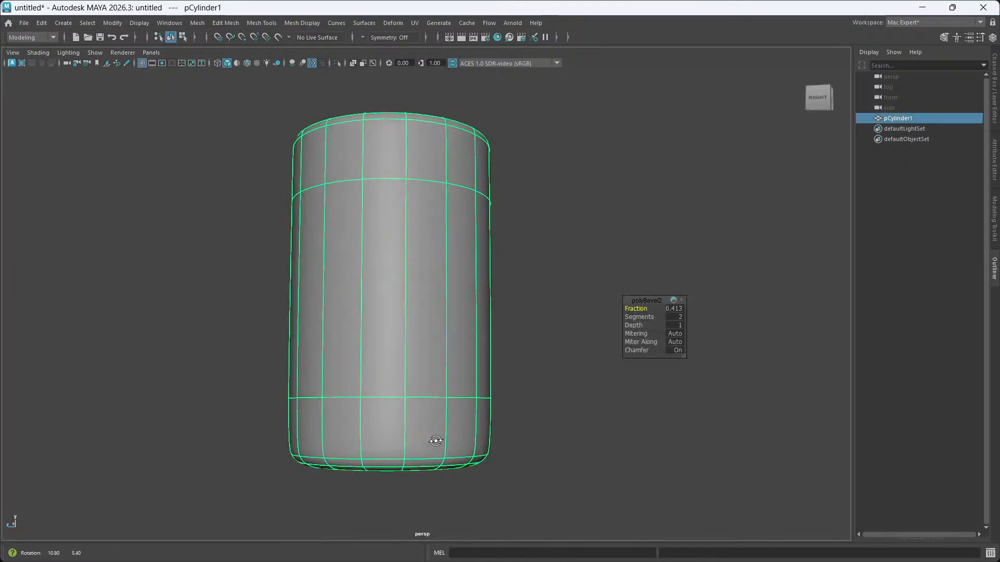
pyautogui.click(539, 376)
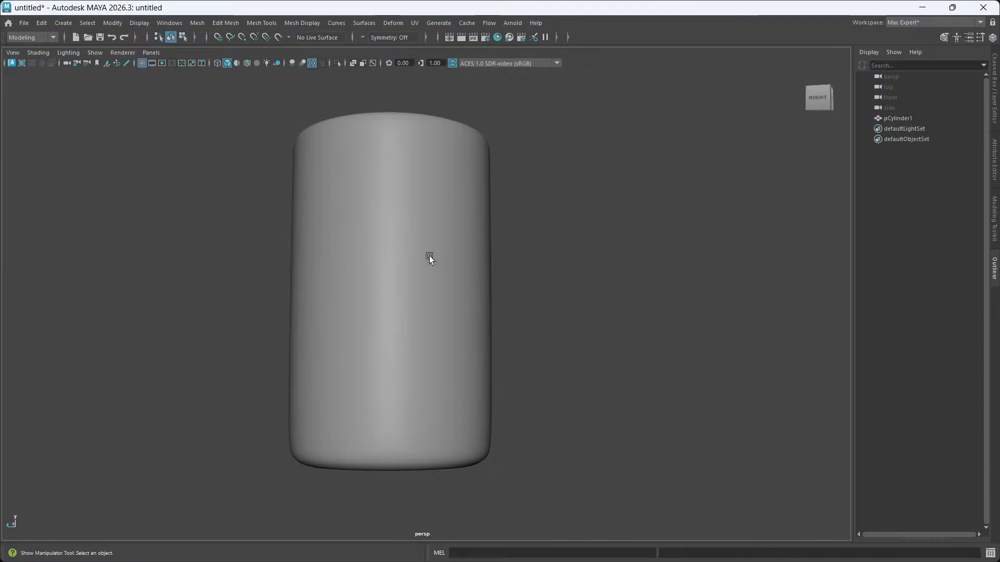
pyautogui.click(442, 292)
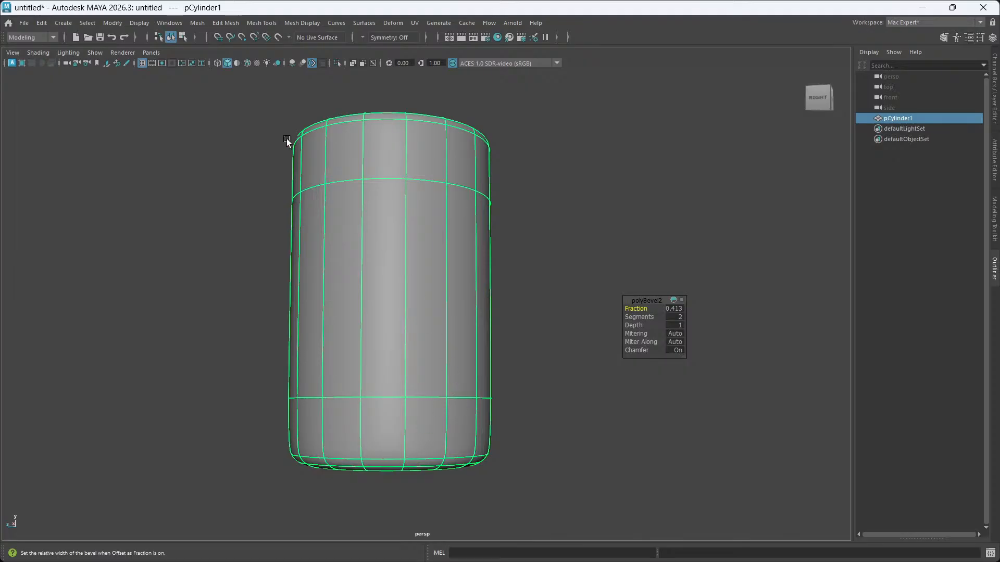
pyautogui.click(247, 64)
pyautogui.click(537, 465)
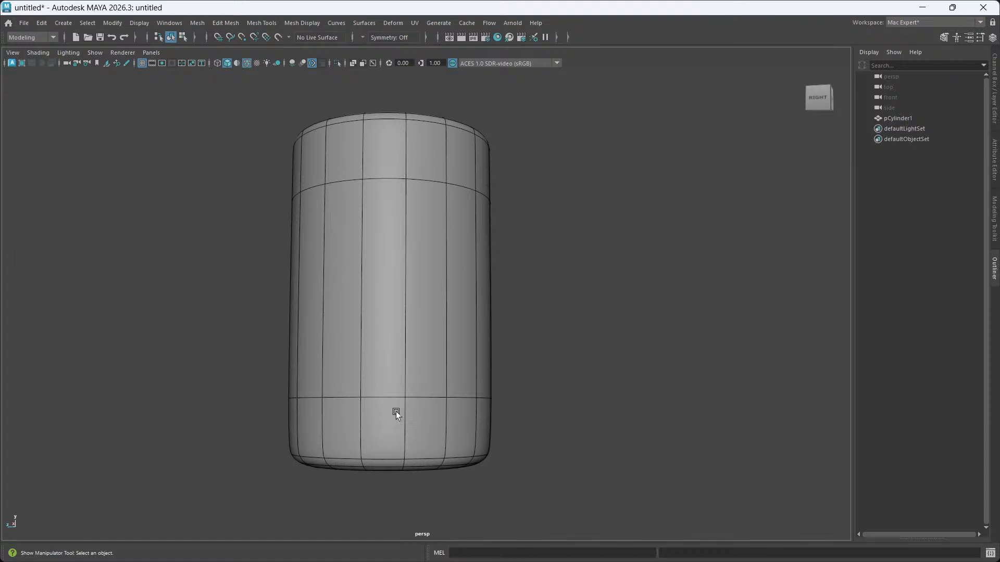
# Insert a horizontal edge loop around the middle of the container's body with the Multi-Cut tool.
pyautogui.moveTo(319, 449)
pyautogui.keyDown('alt'); pyautogui.mouseDown()
pyautogui.moveTo(326, 444)
pyautogui.moveTo(296, 446)
pyautogui.mouseUp(); pyautogui.keyUp('alt')
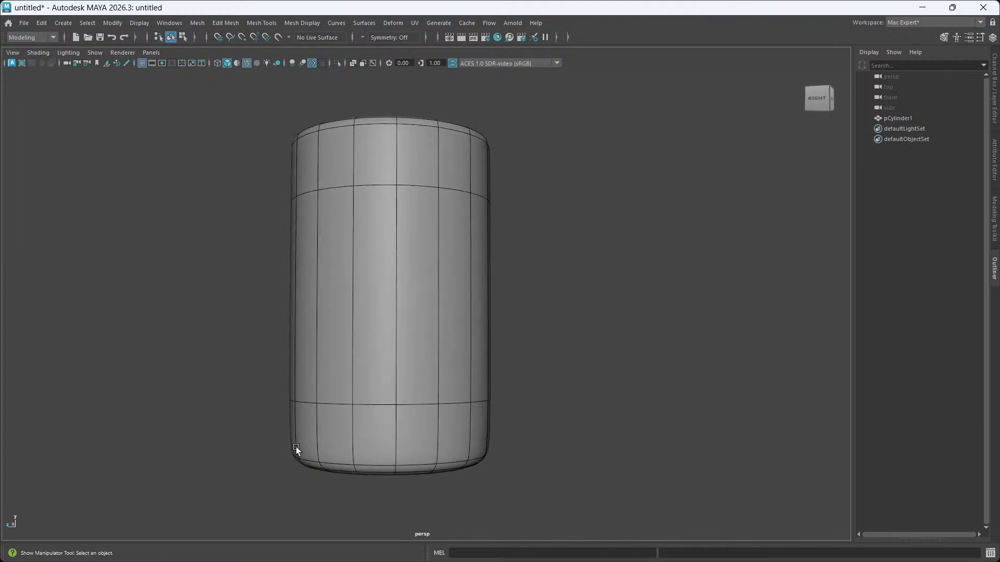
pyautogui.moveTo(443, 447)
pyautogui.keyDown('alt'); pyautogui.mouseDown()
pyautogui.moveTo(458, 442)
pyautogui.moveTo(449, 431)
pyautogui.mouseUp(); pyautogui.keyUp('alt')
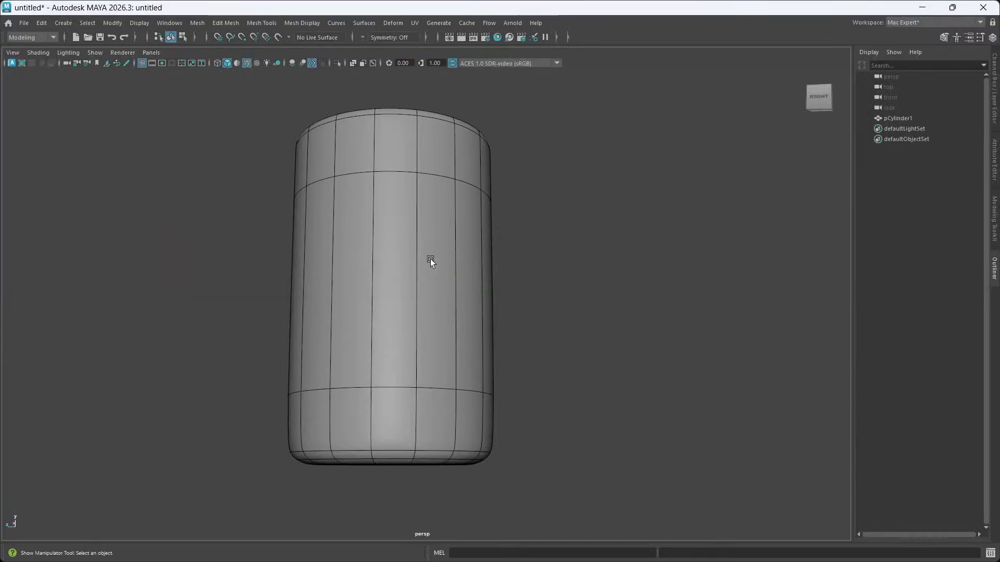
pyautogui.keyDown('alt'); pyautogui.moveTo(430, 259); pyautogui.dragTo(451, 292); pyautogui.keyUp('alt')
pyautogui.keyDown('alt'); pyautogui.moveTo(401, 182); pyautogui.dragTo(384, 239); pyautogui.keyUp('alt')
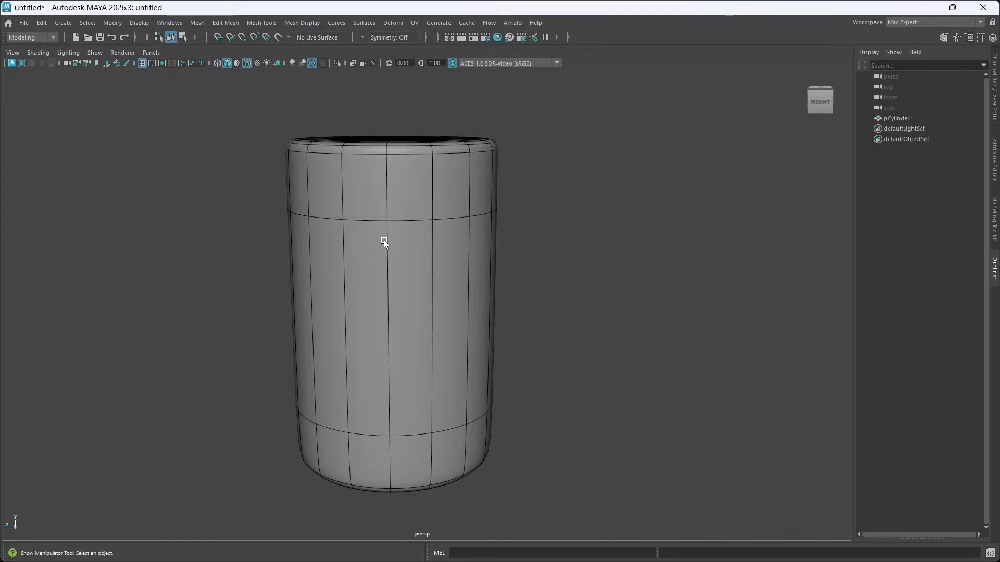
pyautogui.keyDown('alt'); pyautogui.moveTo(436, 351); pyautogui.dragTo(396, 345); pyautogui.keyUp('alt')
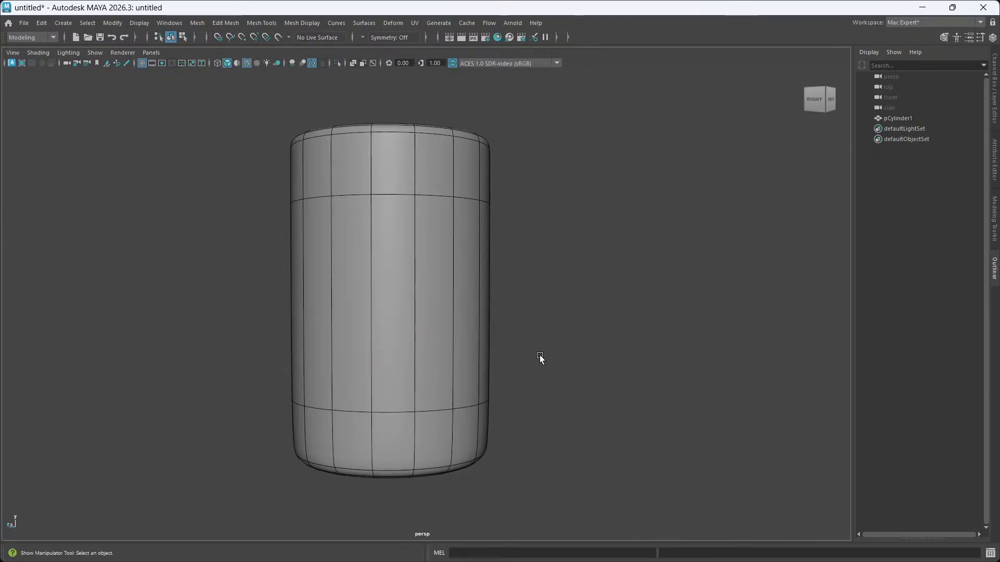
pyautogui.hotkey('ctrl', 'shift', 'x')
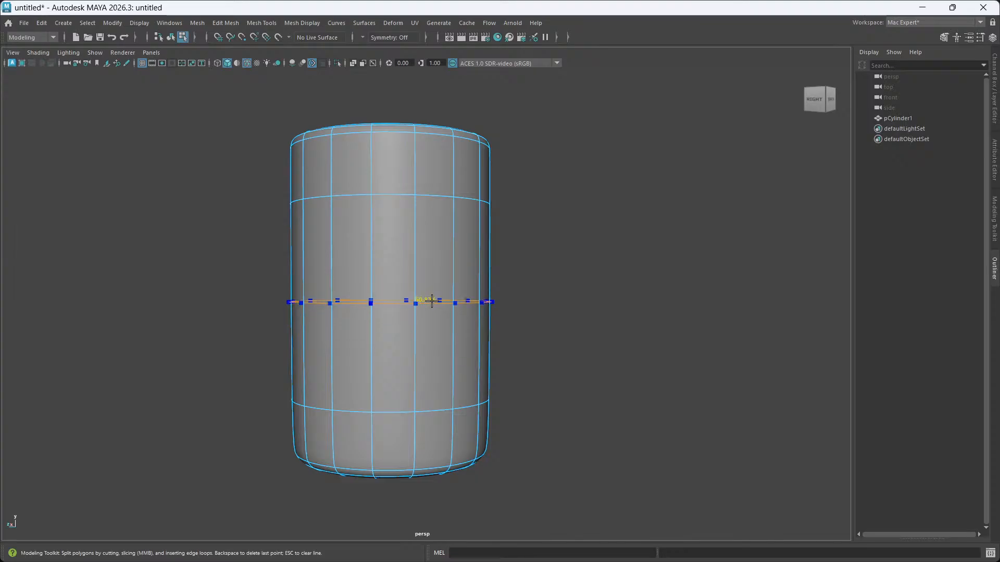
pyautogui.keyDown('ctrl'); pyautogui.click(414, 305); pyautogui.keyUp('ctrl')
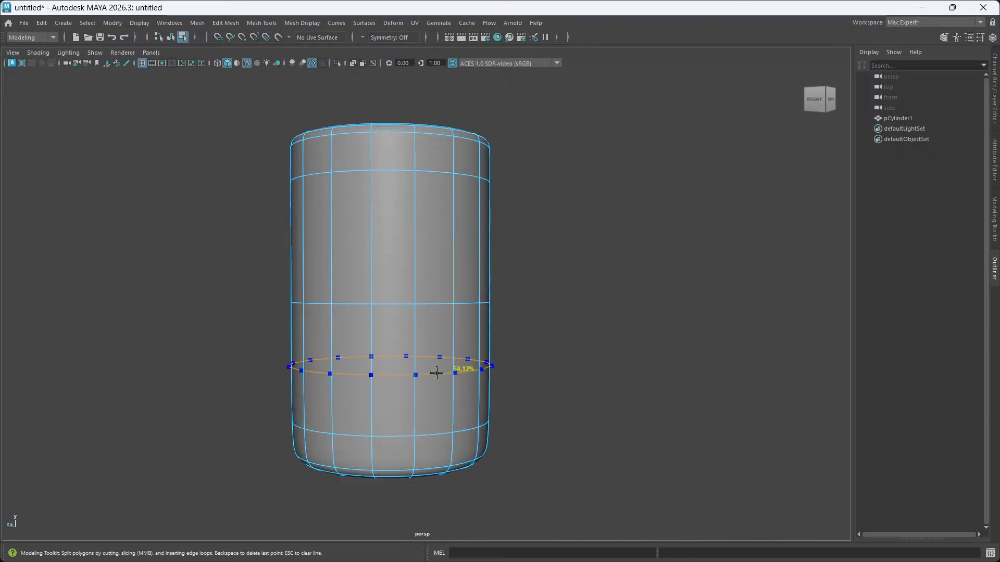
# Insert further horizontal edge loops above and below the middle loop, then return to Object Mode and deselect the container.
pyautogui.keyDown('ctrl'); pyautogui.click(436, 373); pyautogui.keyUp('ctrl')
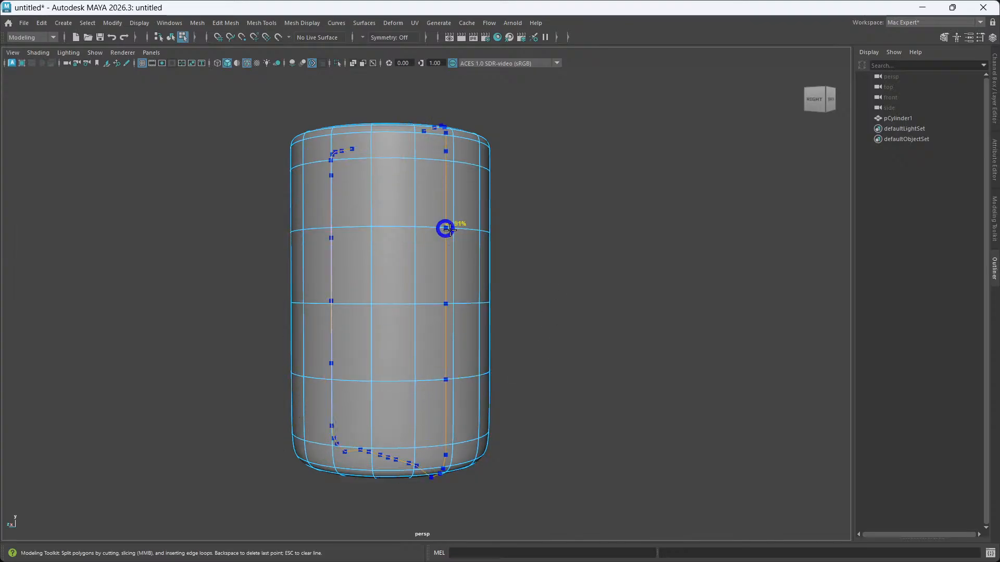
pyautogui.keyDown('alt'); pyautogui.moveTo(451, 319); pyautogui.dragTo(451, 298); pyautogui.keyUp('alt')
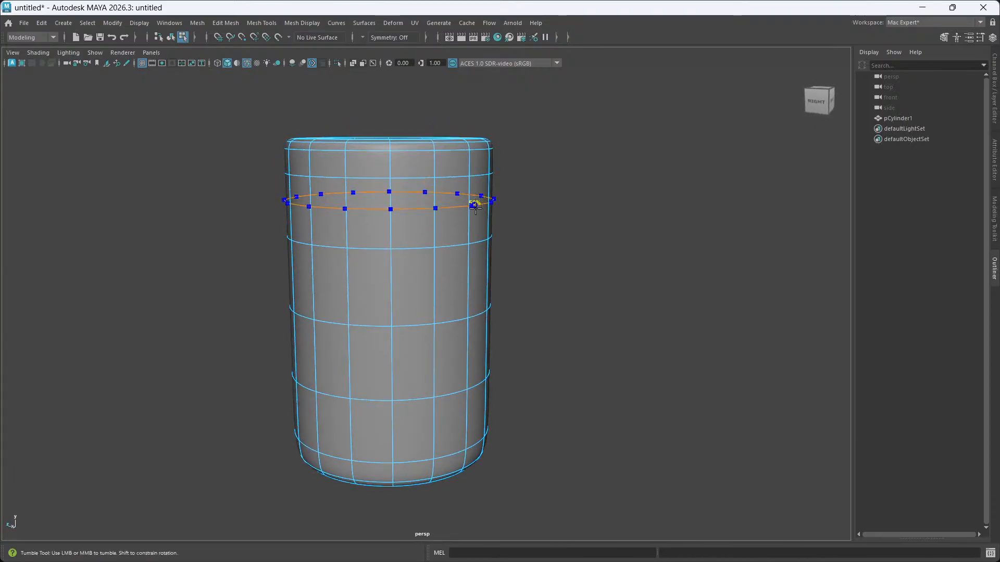
pyautogui.keyDown('ctrl'); pyautogui.click(477, 198); pyautogui.keyUp('ctrl')
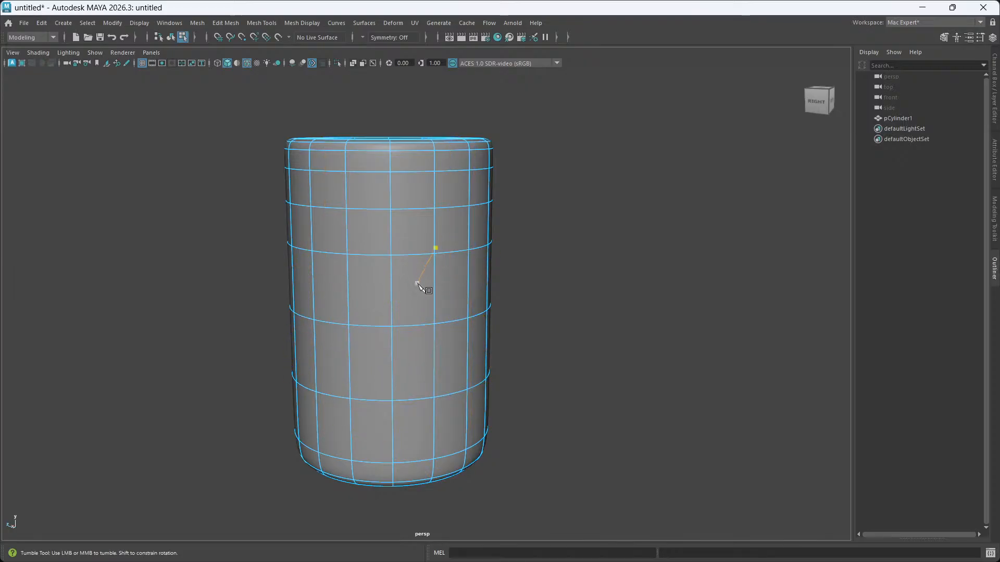
pyautogui.keyDown('alt'); pyautogui.moveTo(417, 283); pyautogui.dragTo(410, 260); pyautogui.keyUp('alt')
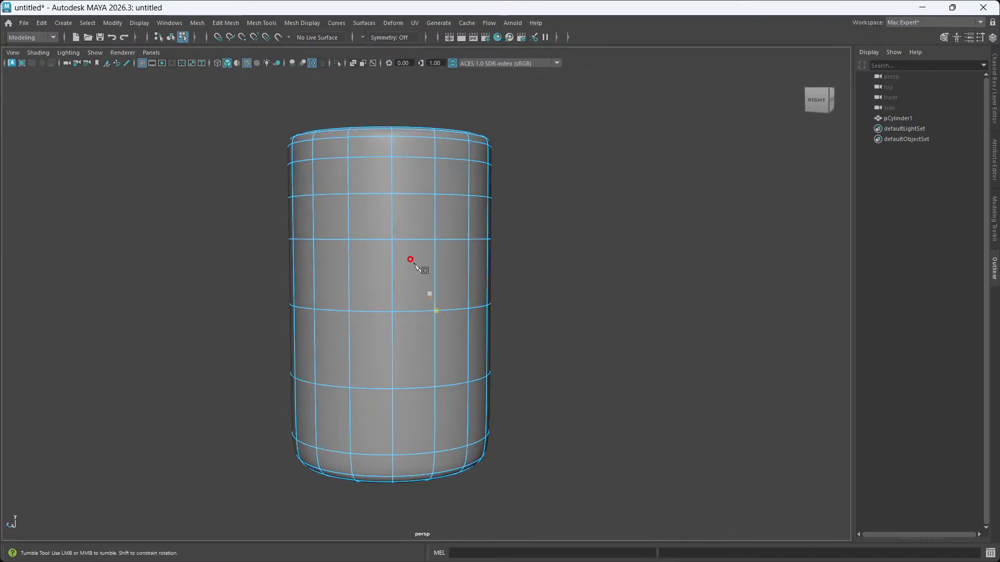
pyautogui.keyDown('ctrl'); pyautogui.click(438, 359); pyautogui.keyUp('ctrl')
pyautogui.keyDown('alt'); pyautogui.moveTo(423, 380); pyautogui.dragTo(431, 376); pyautogui.keyUp('alt')
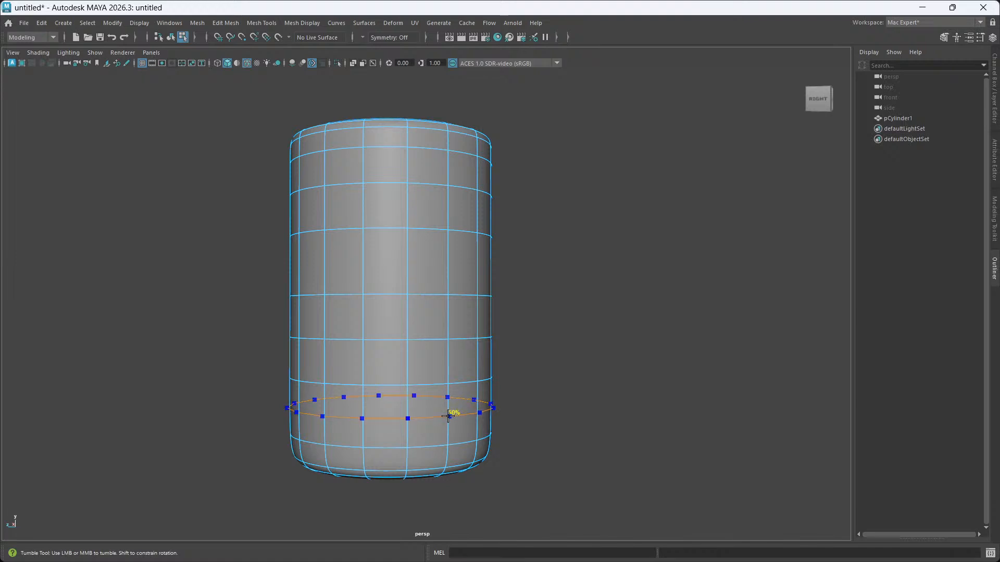
pyautogui.keyDown('ctrl'); pyautogui.click(448, 415); pyautogui.keyUp('ctrl')
pyautogui.moveTo(448, 415)
pyautogui.keyDown('alt'); pyautogui.mouseDown()
pyautogui.moveTo(451, 432)
pyautogui.moveTo(449, 410)
pyautogui.mouseUp(); pyautogui.keyUp('alt')
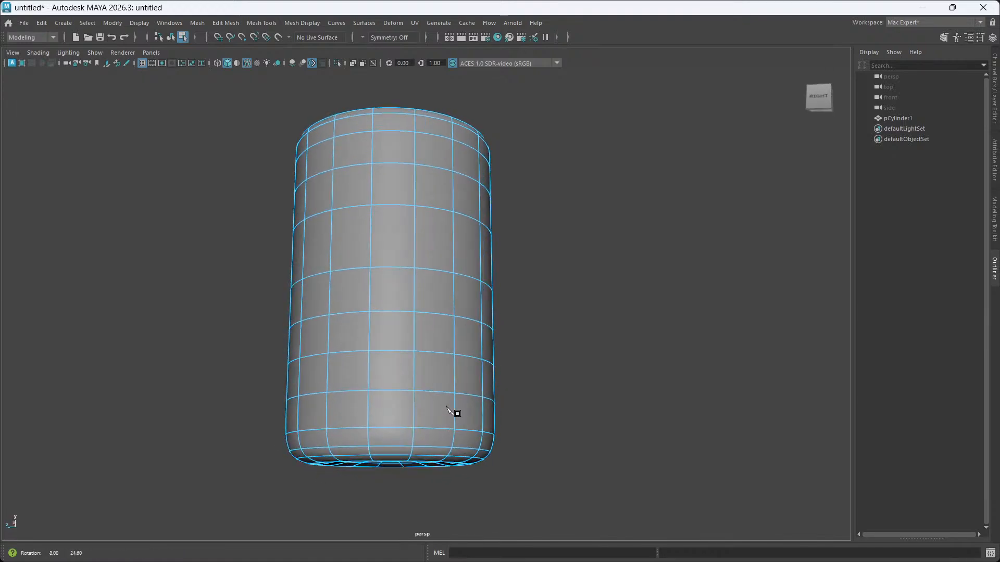
pyautogui.press('w')
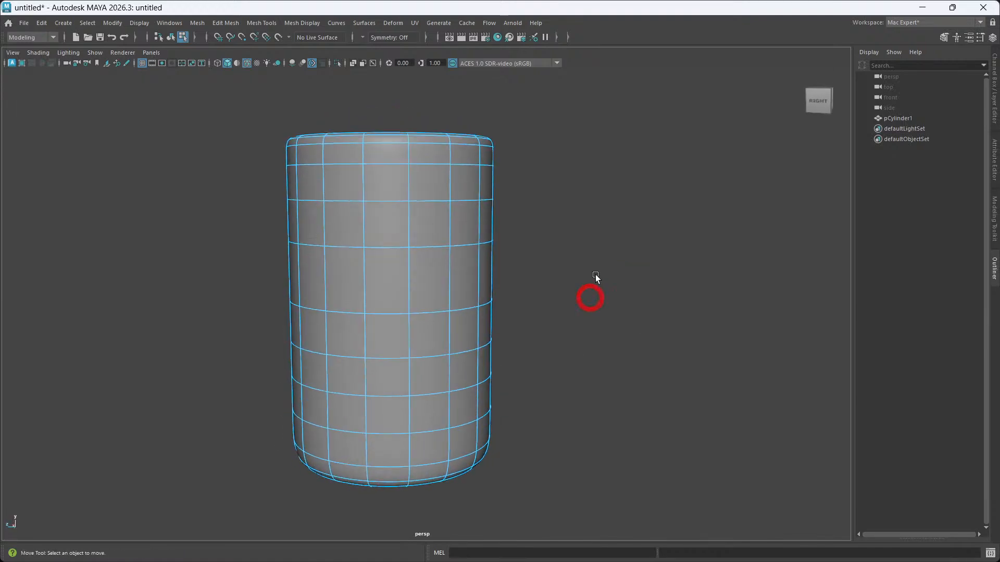
pyautogui.moveTo(596, 265); pyautogui.dragTo(664, 246, button='right')
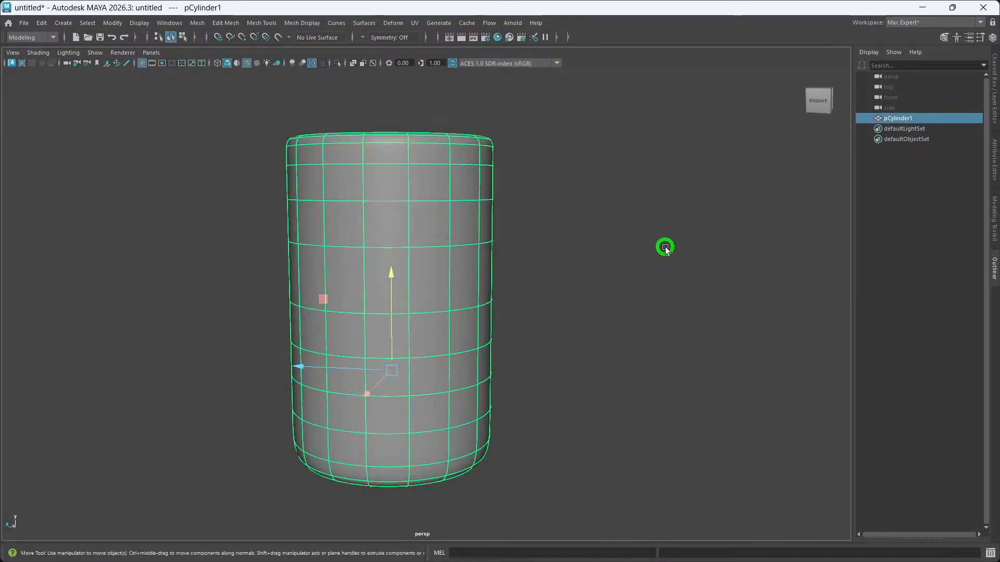
pyautogui.click(647, 284)
# Insert one more horizontal edge loop in the wide gap just above the container's middle loop.
pyautogui.moveTo(439, 292)
pyautogui.keyDown('alt'); pyautogui.mouseDown()
pyautogui.moveTo(495, 314)
pyautogui.moveTo(425, 303)
pyautogui.moveTo(430, 290)
pyautogui.mouseUp(); pyautogui.keyUp('alt')
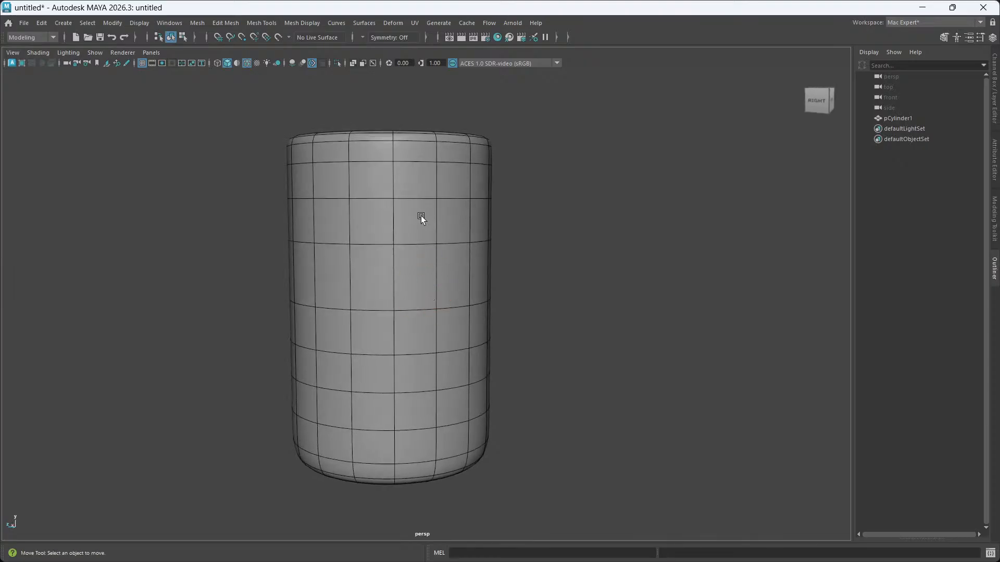
pyautogui.keyDown('alt'); pyautogui.moveTo(436, 224); pyautogui.dragTo(446, 278); pyautogui.keyUp('alt')
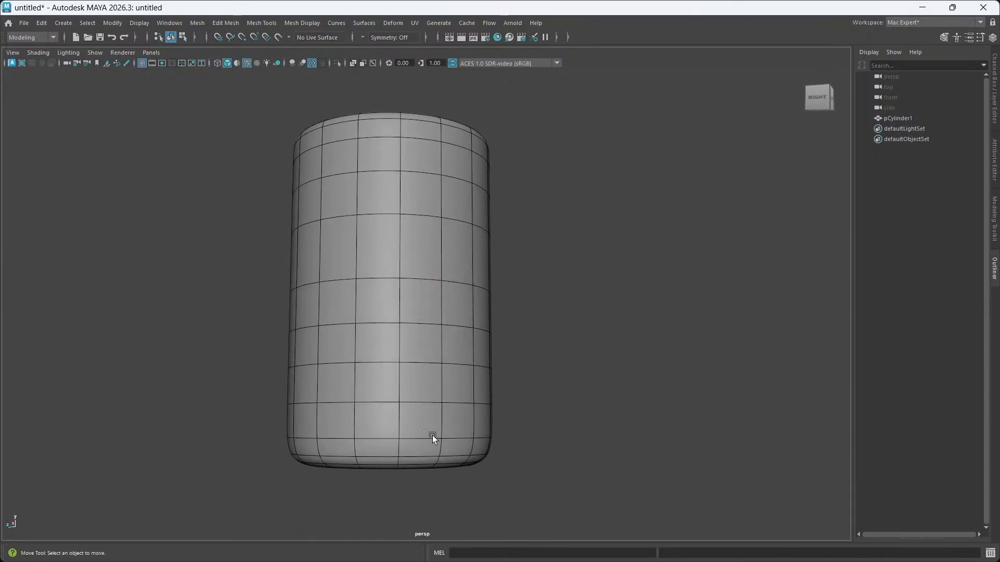
pyautogui.keyDown('alt'); pyautogui.moveTo(426, 445); pyautogui.dragTo(432, 307); pyautogui.keyUp('alt')
pyautogui.click(430, 280)
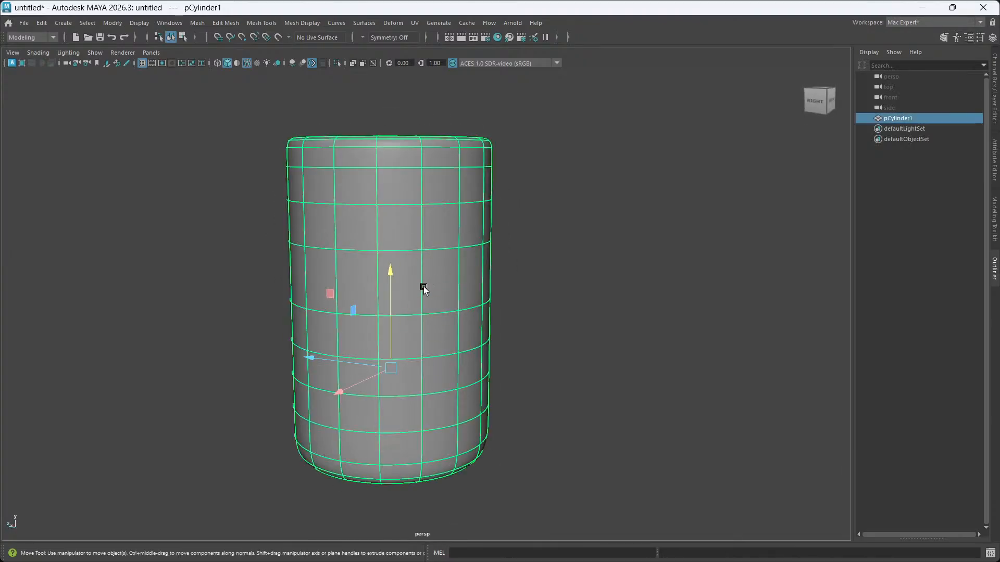
pyautogui.hotkey('ctrl', 'shift', 'x')
pyautogui.keyDown('ctrl'); pyautogui.click(423, 281); pyautogui.keyUp('ctrl')
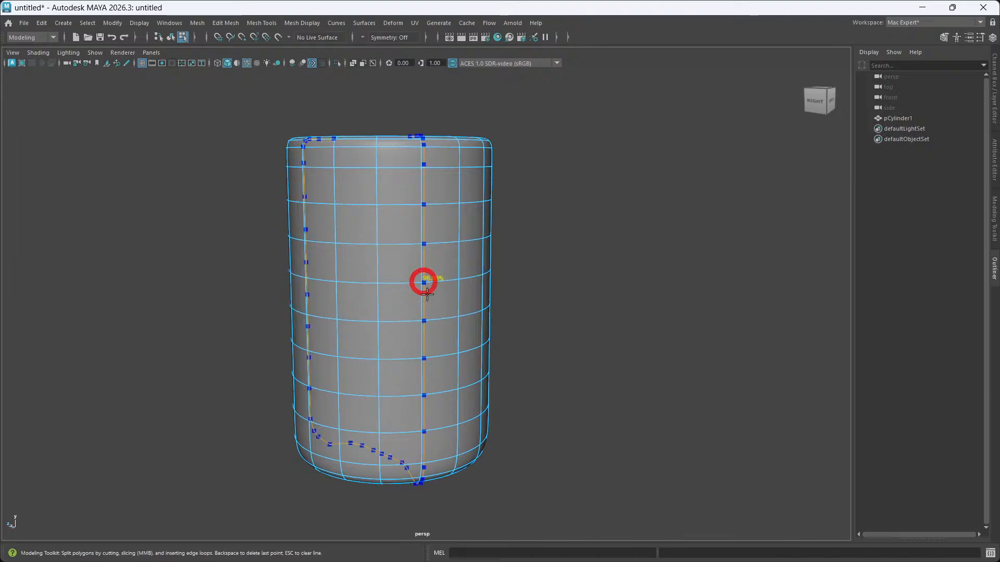
# Undo the added edge loops back to the single loop around the middle of the body.
pyautogui.keyDown('alt'); pyautogui.moveTo(439, 364); pyautogui.dragTo(410, 354); pyautogui.keyUp('alt')
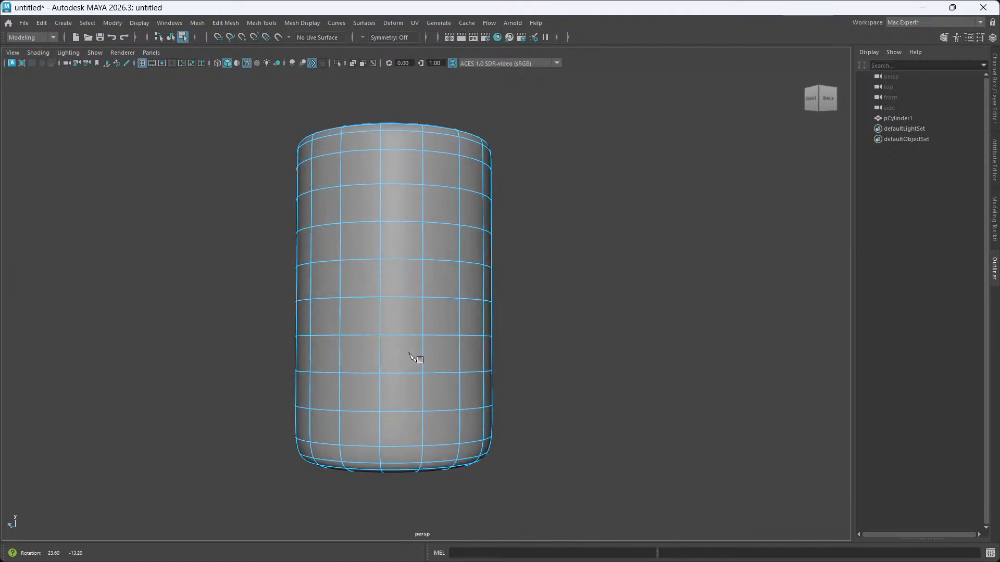
pyautogui.hotkey('ctrl', 'z')
pyautogui.hotkey('ctrl', 'z')
pyautogui.hotkey('ctrl', 'z')
pyautogui.hotkey('ctrl', 'z')
pyautogui.hotkey('ctrl', 'z')
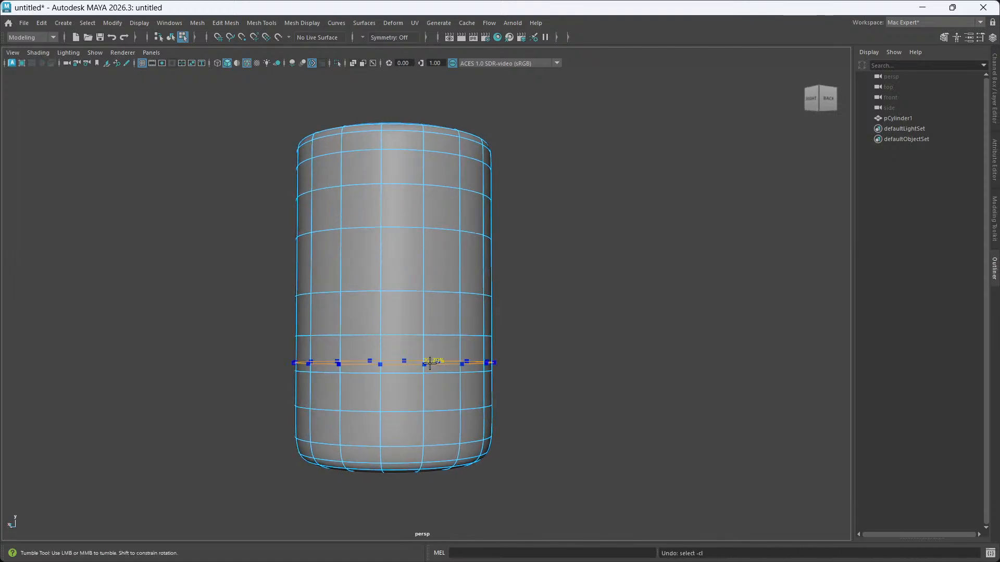
pyautogui.hotkey('ctrl', 'z')
pyautogui.hotkey('ctrl', 'z')
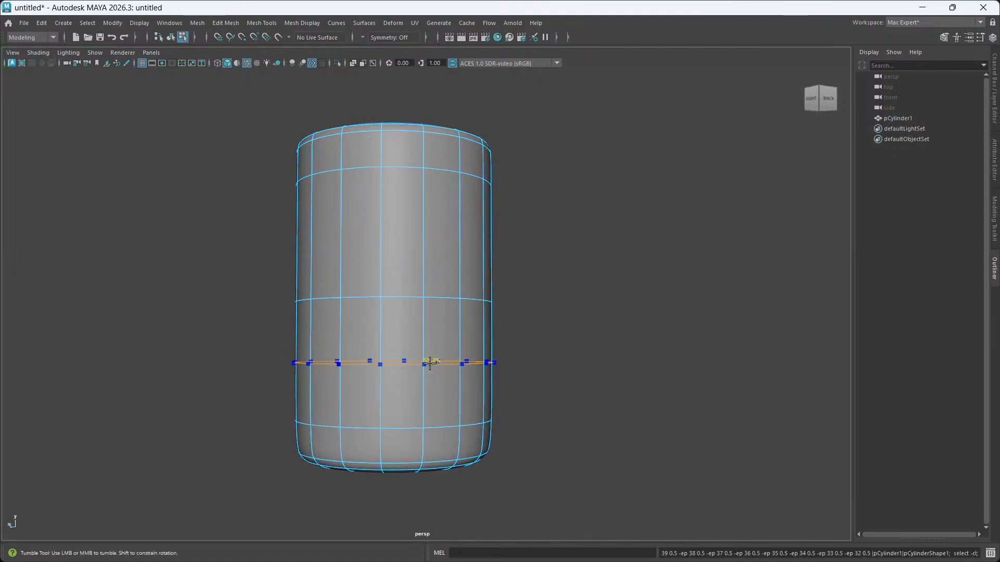
# Insert centred edge loops between the existing horizontal loops, dividing the container's upper and lower body into even bands.
pyautogui.keyDown('ctrl'); pyautogui.middleClick(458, 288); pyautogui.keyUp('ctrl')
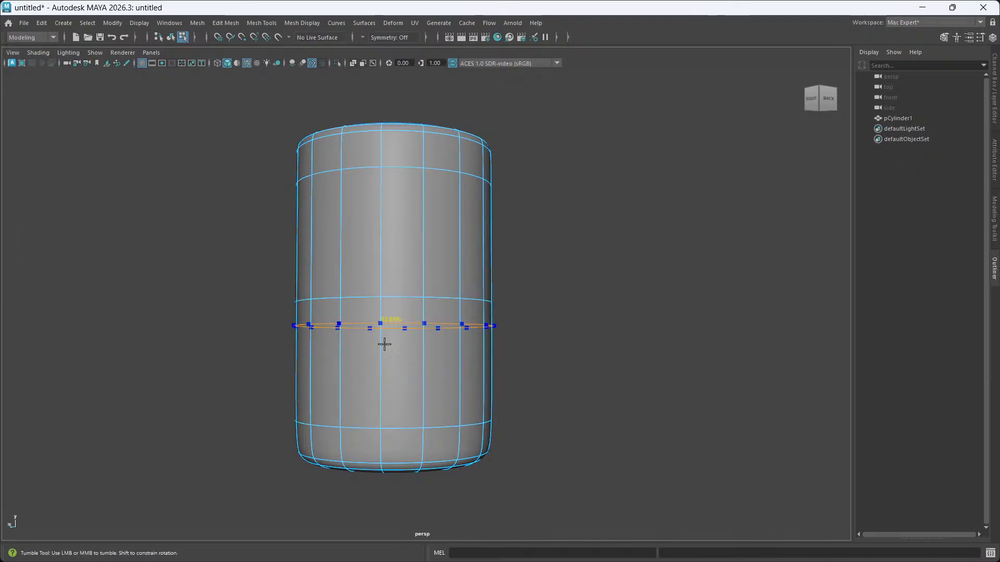
pyautogui.keyDown('ctrl'); pyautogui.middleClick(426, 362); pyautogui.keyUp('ctrl')
pyautogui.keyDown('ctrl'); pyautogui.middleClick(457, 224); pyautogui.keyUp('ctrl')
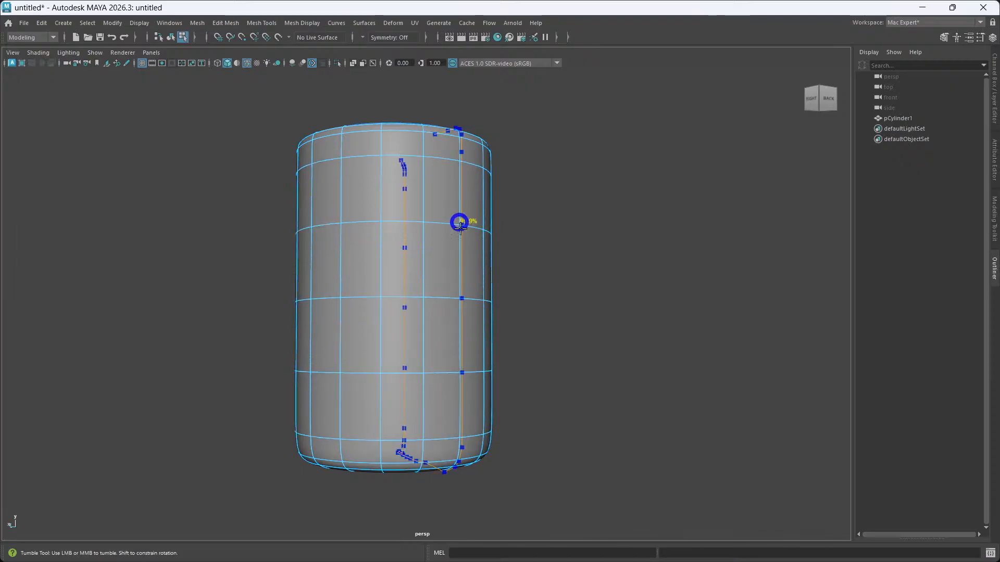
pyautogui.keyDown('ctrl'); pyautogui.middleClick(449, 333); pyautogui.keyUp('ctrl')
pyautogui.keyDown('ctrl'); pyautogui.middleClick(441, 404); pyautogui.keyUp('ctrl')
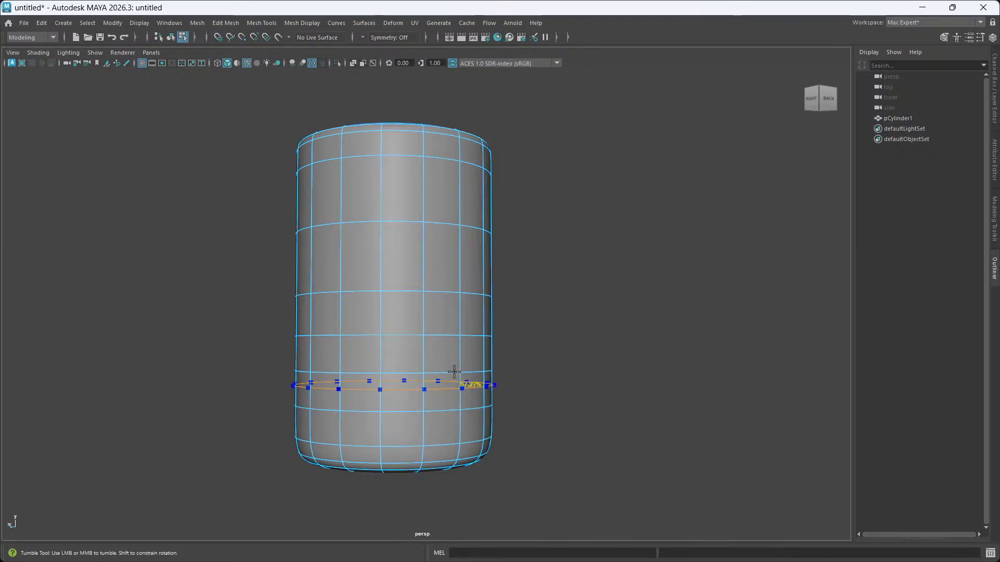
pyautogui.keyDown('ctrl'); pyautogui.middleClick(458, 192); pyautogui.keyUp('ctrl')
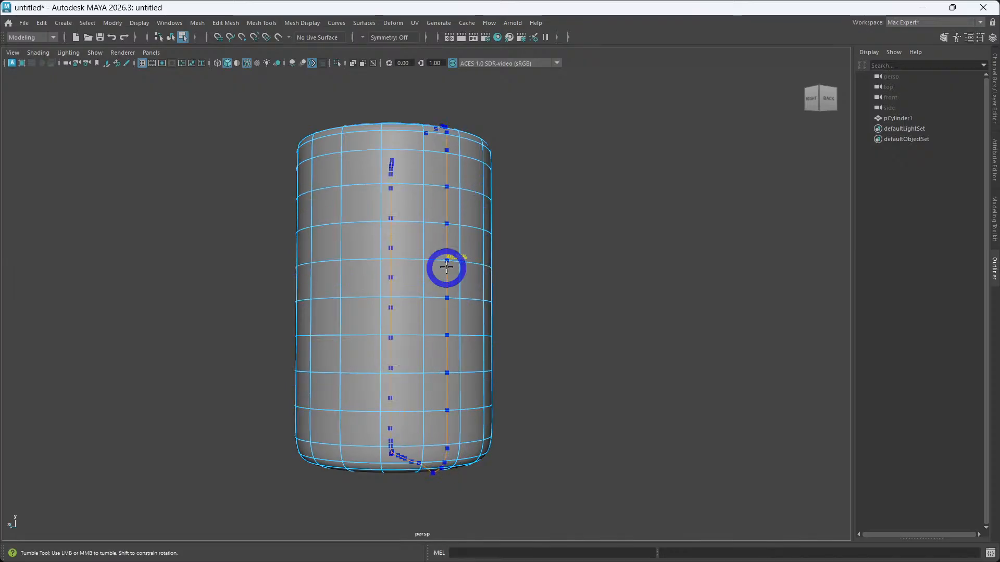
# Leave the Multi-Cut tool and turn off smooth mesh preview on the container.
pyautogui.press('q')
pyautogui.keyDown('alt'); pyautogui.moveTo(403, 297); pyautogui.dragTo(413, 314); pyautogui.keyUp('alt')
pyautogui.press('1')
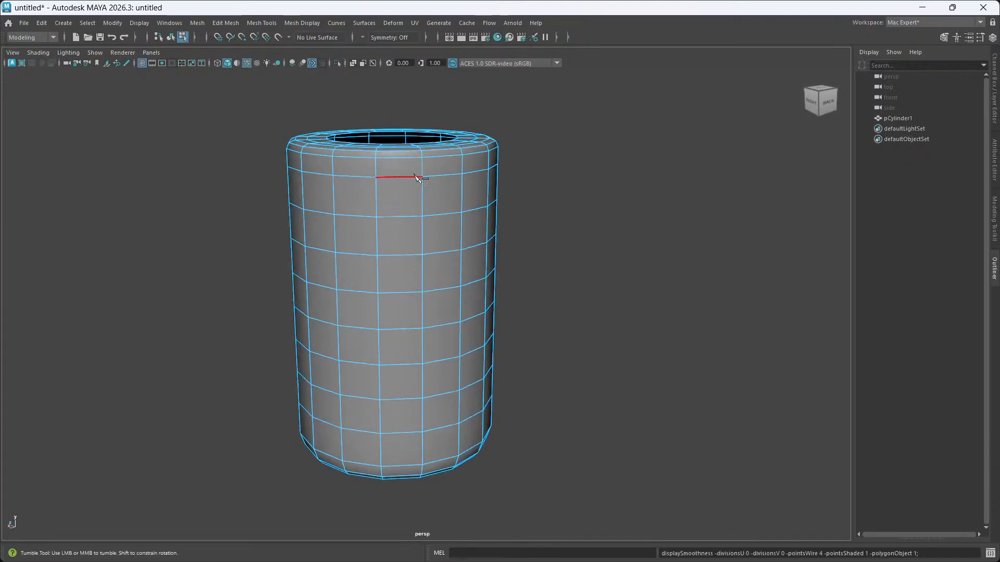
# Select the edge loop around the container's inner top opening.
pyautogui.keyDown('alt'); pyautogui.moveTo(469, 296); pyautogui.dragTo(404, 288); pyautogui.keyUp('alt')
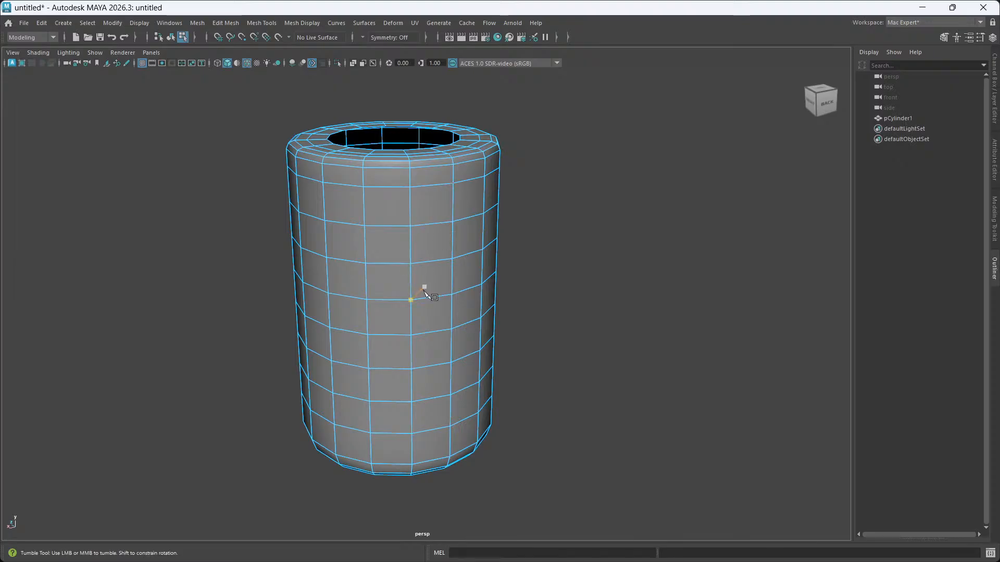
pyautogui.press('w')
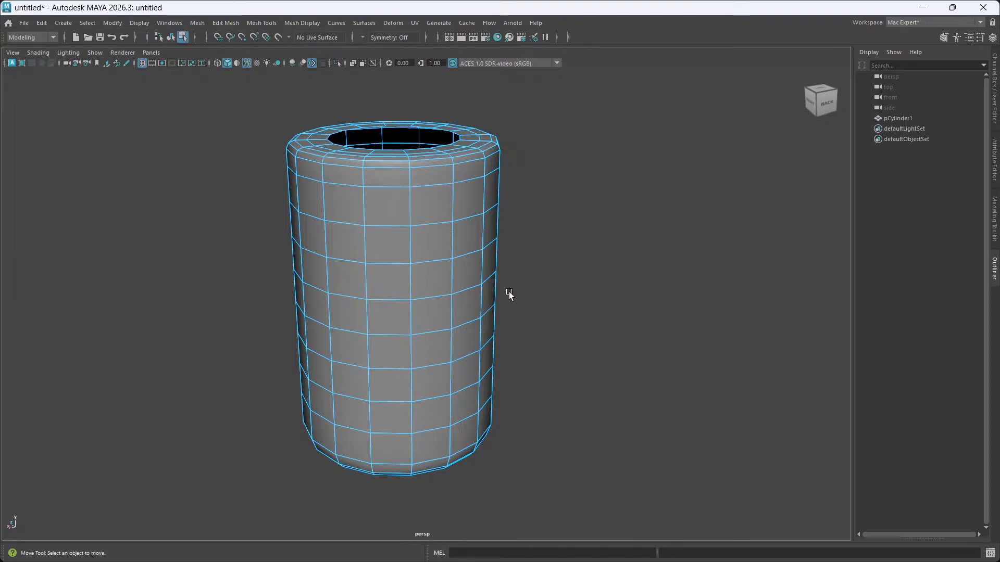
pyautogui.keyDown('alt'); pyautogui.moveTo(440, 317); pyautogui.dragTo(456, 230); pyautogui.keyUp('alt')
pyautogui.click(437, 283)
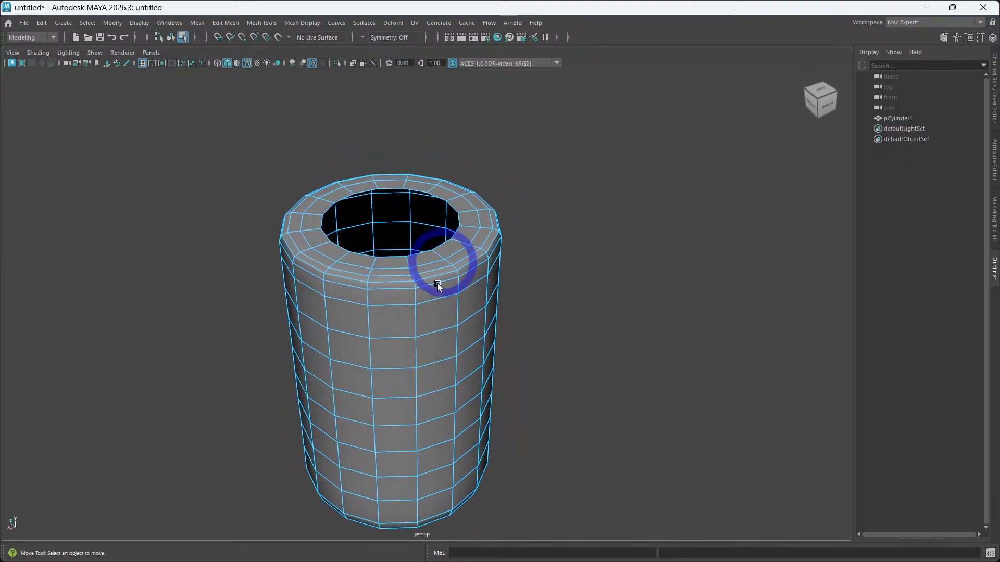
pyautogui.moveTo(437, 283)
pyautogui.keyDown('alt'); pyautogui.mouseDown()
pyautogui.moveTo(460, 266)
pyautogui.moveTo(438, 311)
pyautogui.moveTo(404, 294)
pyautogui.moveTo(406, 270)
pyautogui.moveTo(410, 321)
pyautogui.moveTo(430, 283)
pyautogui.mouseUp(); pyautogui.keyUp('alt')
pyautogui.doubleClick(457, 264)
pyautogui.keyDown('alt'); pyautogui.moveTo(430, 284); pyautogui.dragTo(435, 295, button='middle'); pyautogui.keyUp('alt')
pyautogui.keyDown('alt'); pyautogui.moveTo(440, 293); pyautogui.dragTo(439, 300); pyautogui.keyUp('alt')
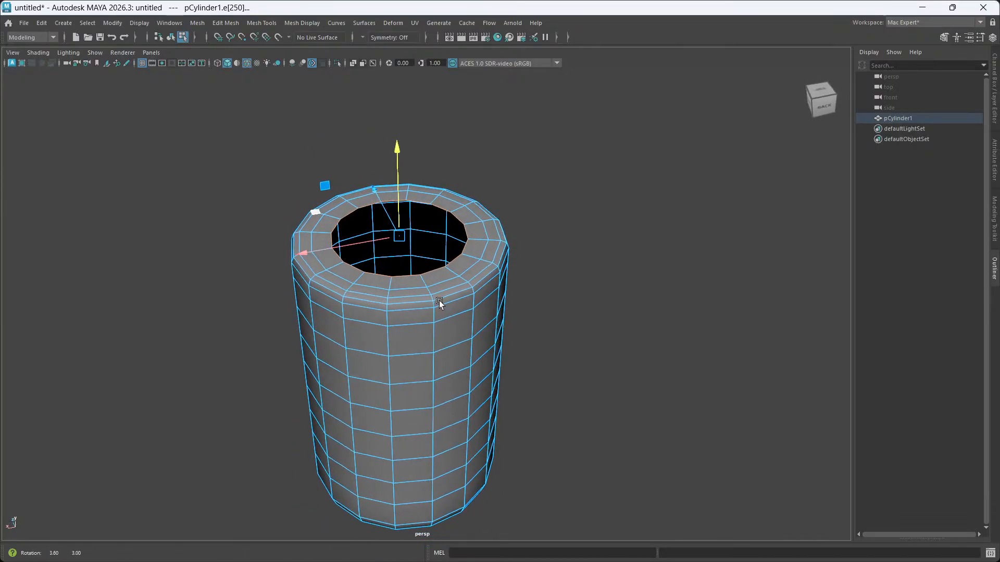
# Extrude the opening's edge loop slightly upward and then inward to form a small stepped collar.
pyautogui.keyDown('shift'); pyautogui.moveTo(398, 200); pyautogui.dragTo(404, 195); pyautogui.keyUp('shift')
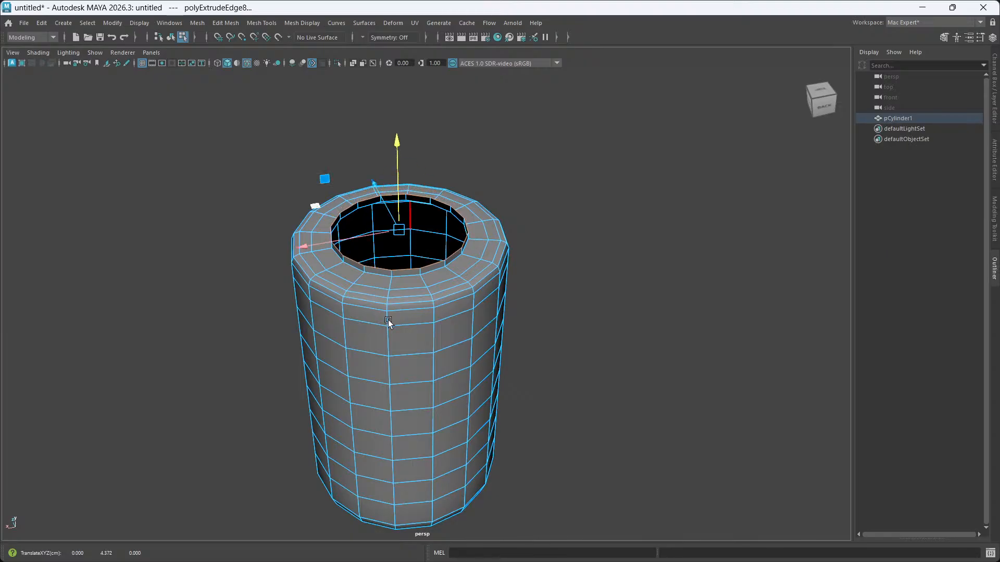
pyautogui.keyDown('alt'); pyautogui.moveTo(385, 323); pyautogui.dragTo(422, 318); pyautogui.keyUp('alt')
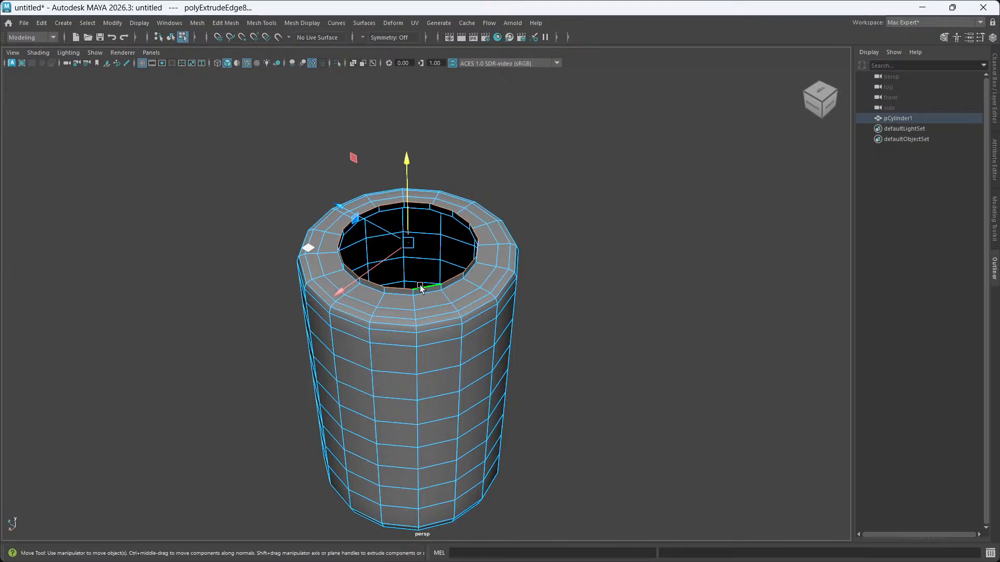
pyautogui.press('r')
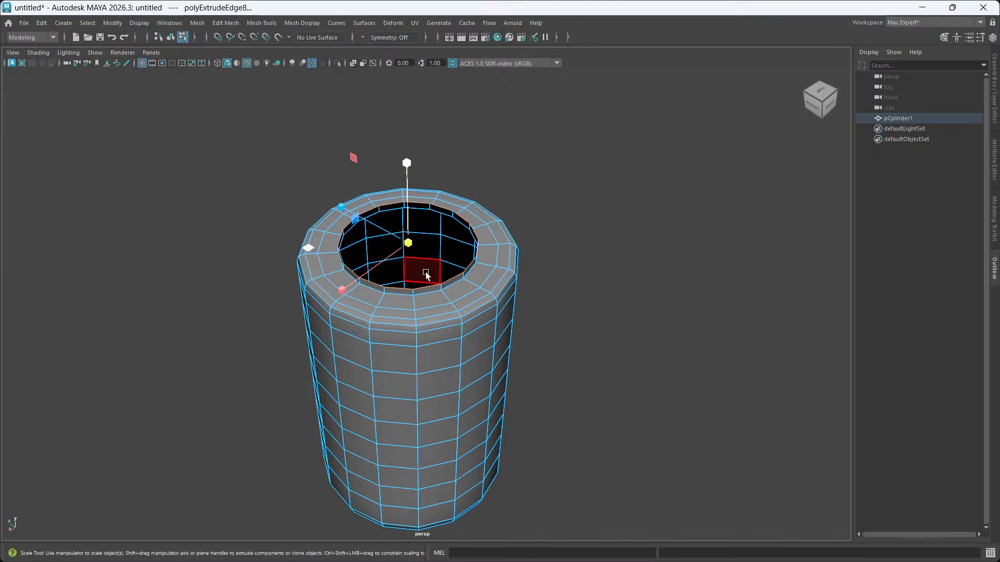
pyautogui.keyDown('shift'); pyautogui.moveTo(408, 243); pyautogui.dragTo(400, 243); pyautogui.keyUp('shift')
pyautogui.keyDown('alt'); pyautogui.moveTo(502, 357); pyautogui.dragTo(458, 297); pyautogui.keyUp('alt')
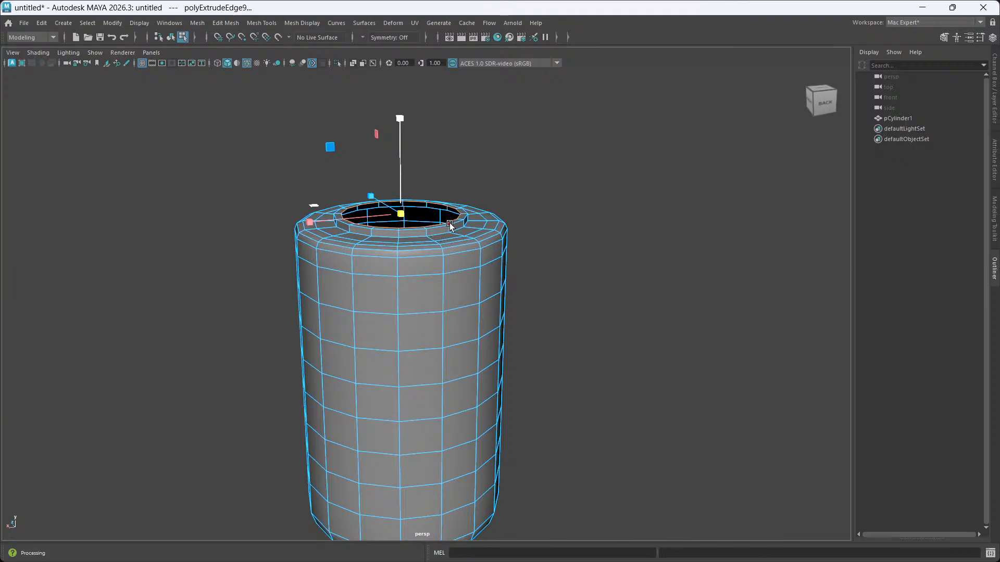
pyautogui.keyDown('alt'); pyautogui.moveTo(418, 238); pyautogui.dragTo(436, 267); pyautogui.keyUp('alt')
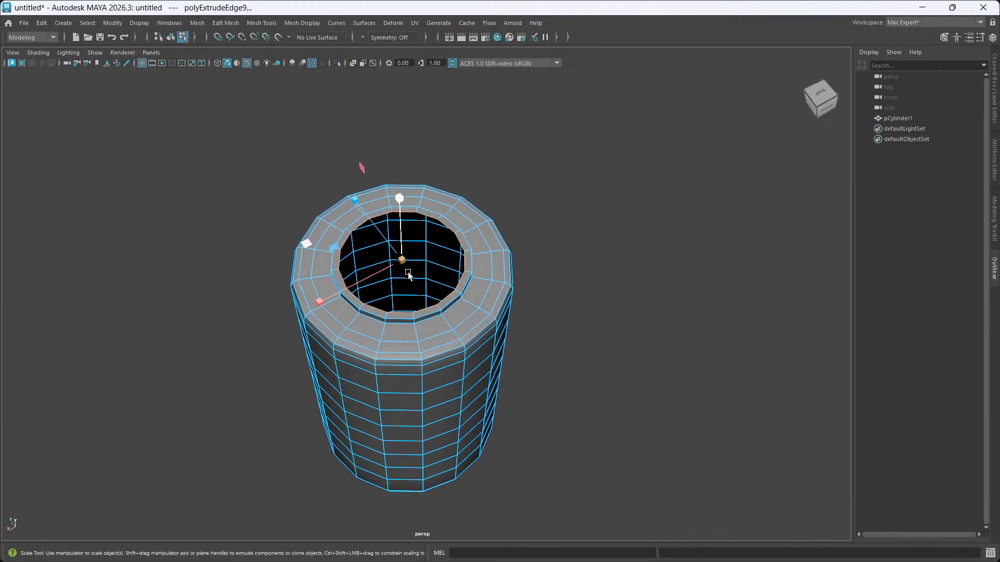
# Narrow the collar's inner edge loop slightly and extrude it upward into a tall neck.
pyautogui.click(401, 258)
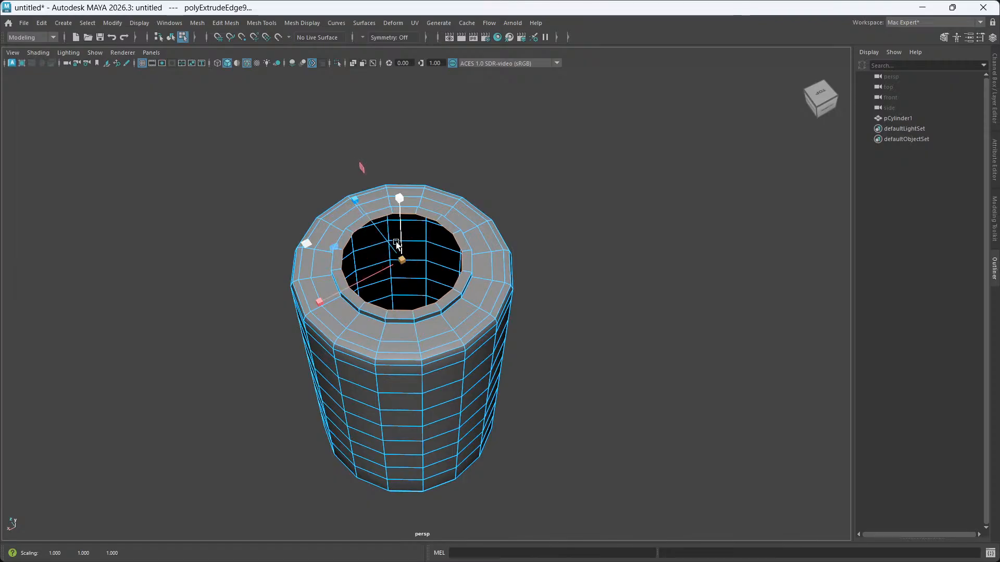
pyautogui.moveTo(397, 245); pyautogui.dragTo(397, 189)
pyautogui.keyDown('alt'); pyautogui.moveTo(417, 244); pyautogui.dragTo(403, 198); pyautogui.keyUp('alt')
pyautogui.scroll(-2, 414, 219)
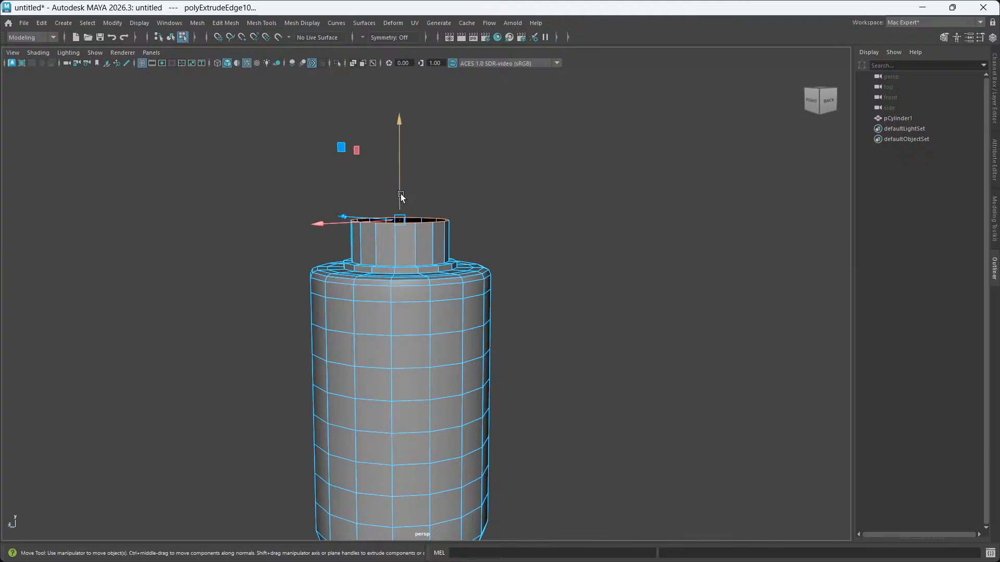
pyautogui.keyDown('alt'); pyautogui.moveTo(403, 245); pyautogui.dragTo(402, 245); pyautogui.keyUp('alt')
pyautogui.moveTo(400, 194); pyautogui.dragTo(419, 241)
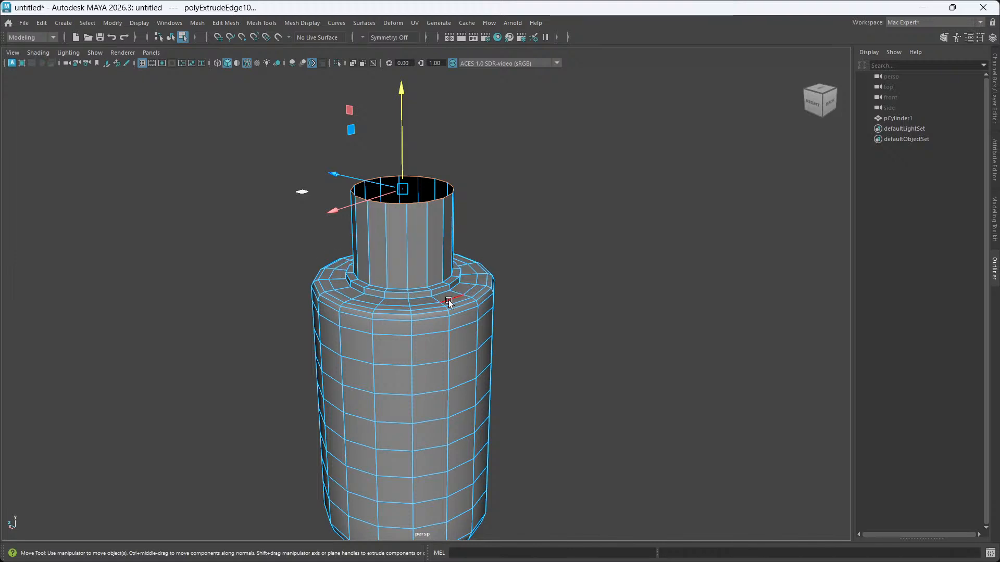
# Undo the neck and collar extrusions back to the flat top opening.
pyautogui.hotkey('ctrl', 'z')
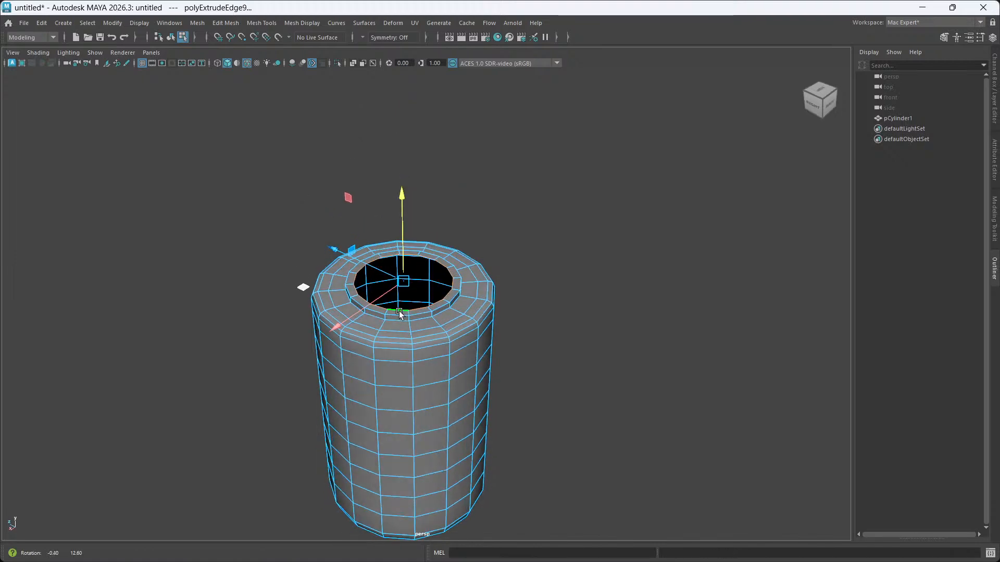
pyautogui.moveTo(394, 288)
pyautogui.keyDown('alt'); pyautogui.mouseDown()
pyautogui.moveTo(416, 292)
pyautogui.moveTo(404, 290)
pyautogui.mouseUp(); pyautogui.keyUp('alt')
pyautogui.press('r')
pyautogui.hotkey('ctrl', 'z')
pyautogui.hotkey('ctrl', 'z')
pyautogui.hotkey('ctrl', 'z')
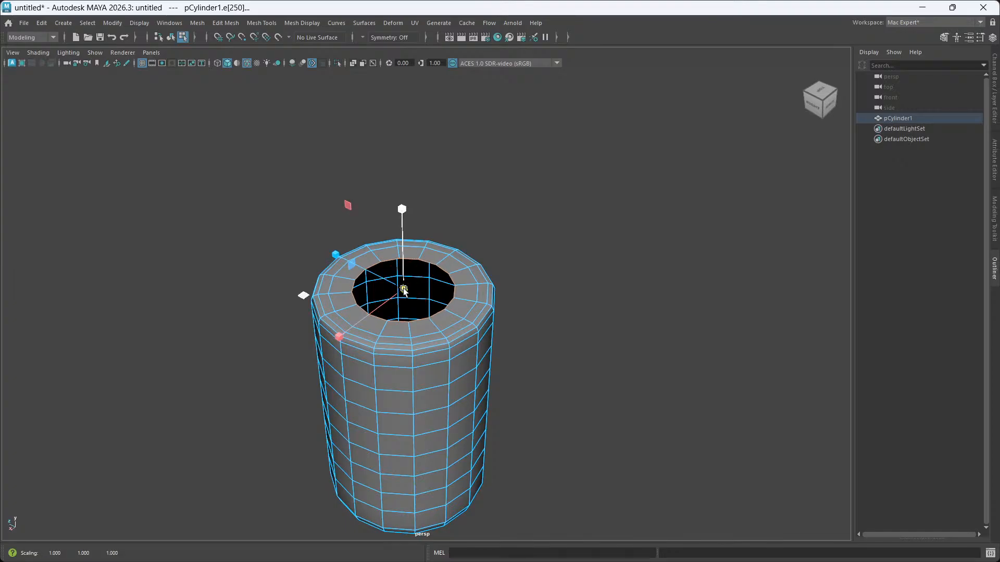
# Extrude the opening's edge loop upward into a short collar, and extrude the collar's top edge inward as a narrow ledge.
pyautogui.press('w')
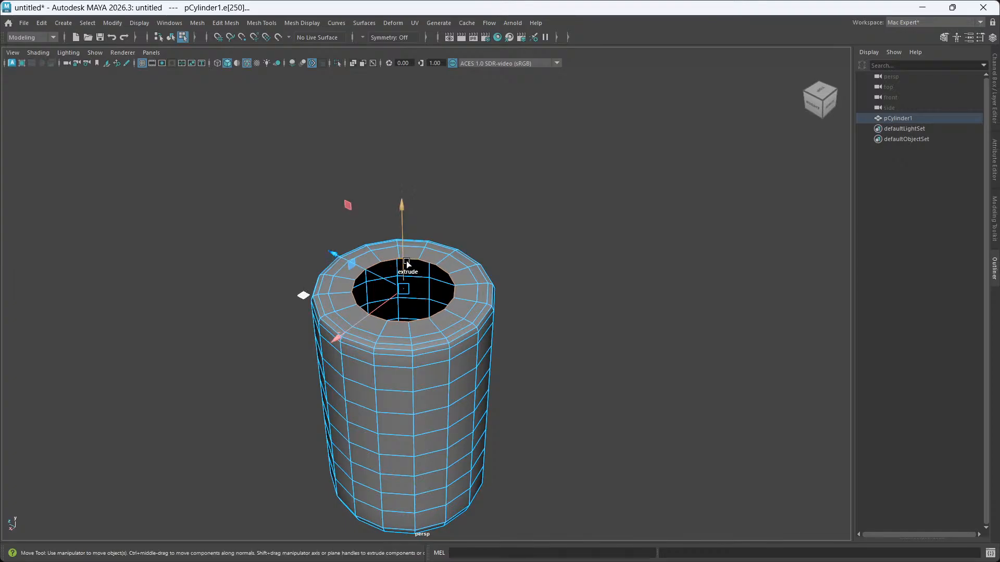
pyautogui.moveTo(404, 269); pyautogui.dragTo(406, 233)
pyautogui.keyDown('alt'); pyautogui.moveTo(415, 323); pyautogui.dragTo(427, 269); pyautogui.keyUp('alt')
pyautogui.moveTo(413, 176); pyautogui.dragTo(409, 214)
pyautogui.press('r')
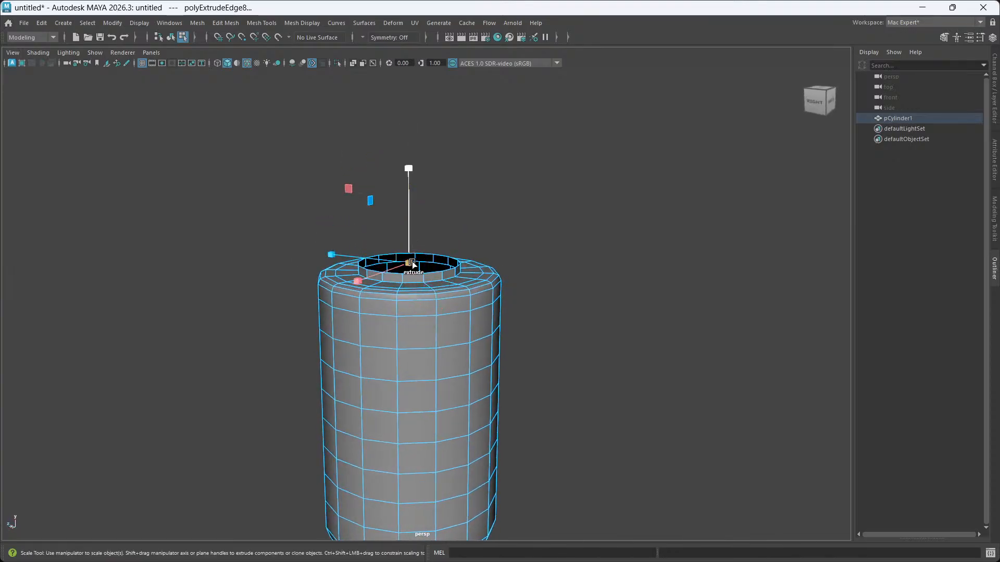
pyautogui.keyDown('shift'); pyautogui.moveTo(410, 263); pyautogui.dragTo(406, 264); pyautogui.keyUp('shift')
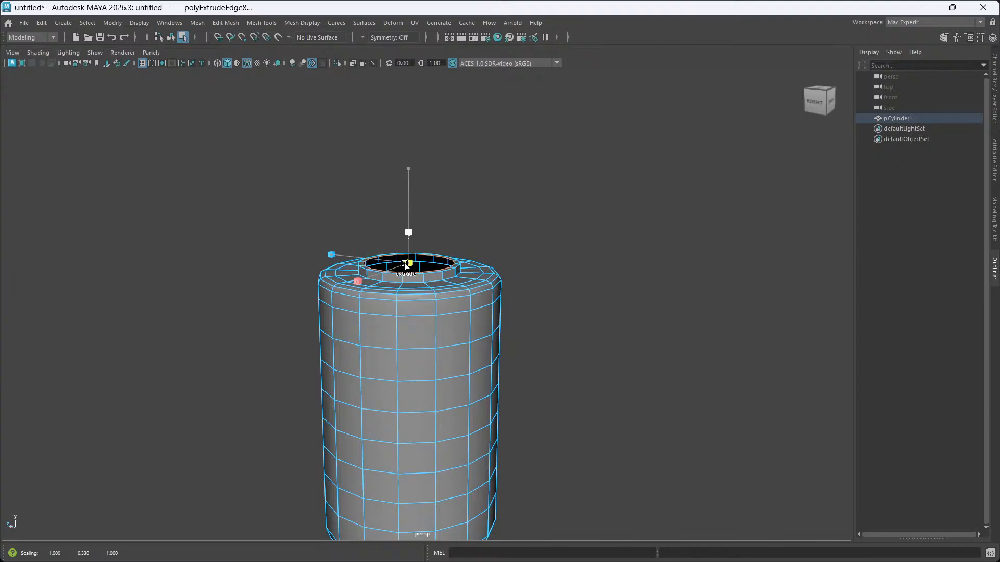
pyautogui.keyDown('alt'); pyautogui.moveTo(407, 161); pyautogui.dragTo(404, 308); pyautogui.keyUp('alt')
pyautogui.keyDown('alt'); pyautogui.moveTo(424, 351); pyautogui.dragTo(432, 340); pyautogui.keyUp('alt')
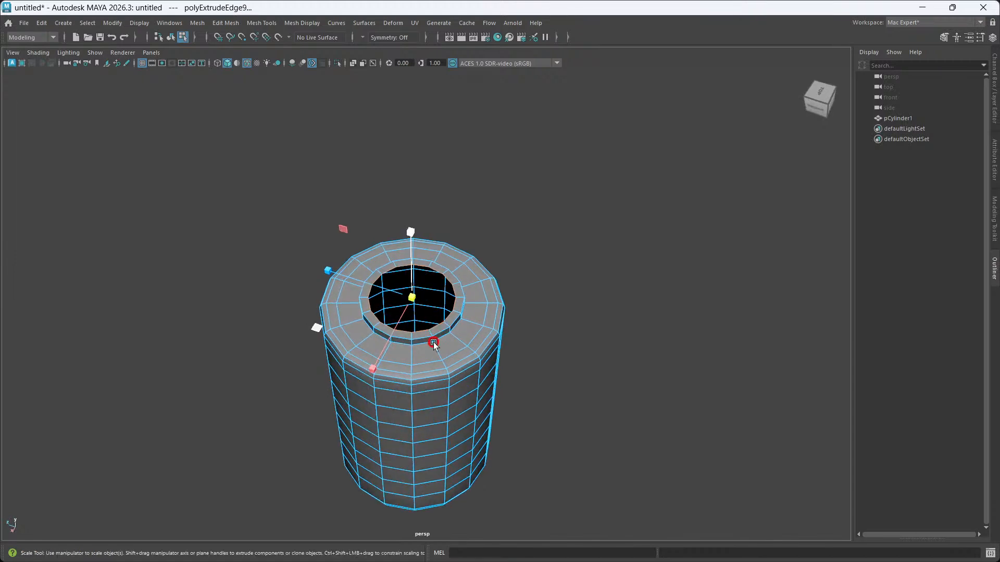
# Extrude the ledge's inner edge loop upward into a tall cylindrical neck and raise its top a little further.
pyautogui.press('w')
pyautogui.keyDown('shift'); pyautogui.moveTo(411, 253); pyautogui.dragTo(410, 217); pyautogui.keyUp('shift')
pyautogui.keyDown('alt'); pyautogui.moveTo(409, 364); pyautogui.dragTo(400, 314); pyautogui.keyUp('alt')
pyautogui.moveTo(431, 278)
pyautogui.keyDown('alt'); pyautogui.mouseDown()
pyautogui.moveTo(430, 258)
pyautogui.moveTo(438, 276)
pyautogui.mouseUp(); pyautogui.keyUp('alt')
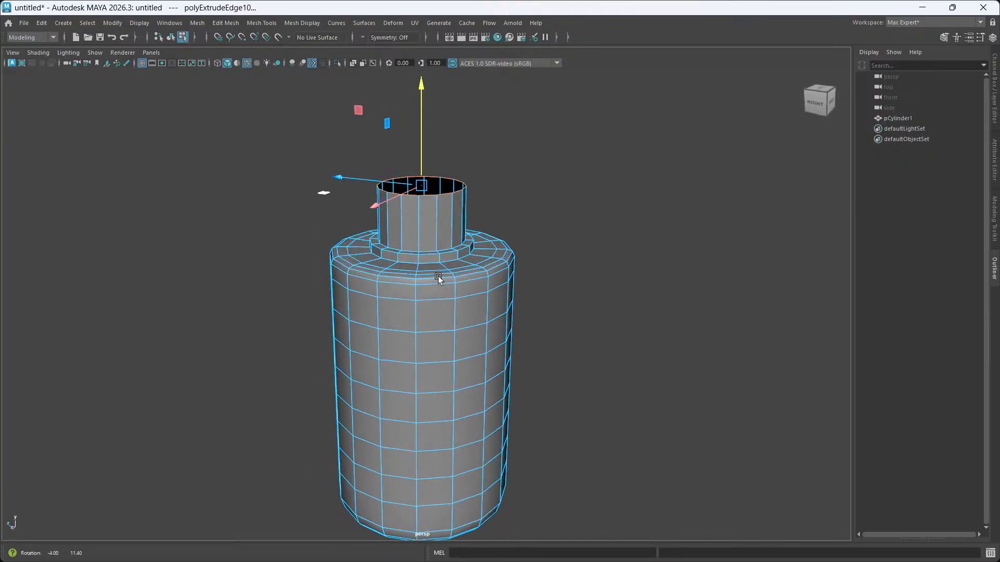
pyautogui.moveTo(421, 155); pyautogui.dragTo(428, 127)
pyautogui.keyDown('alt'); pyautogui.moveTo(421, 275); pyautogui.dragTo(468, 302); pyautogui.keyUp('alt')
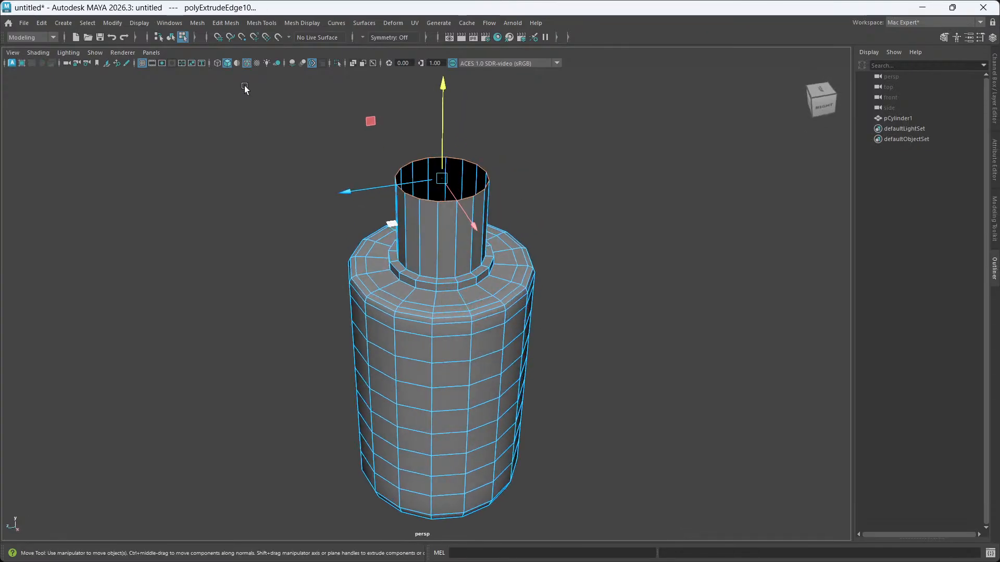
# Show the model in wireframe and extrude the neck's top edge loop inward to give the rim thickness.
pyautogui.click(217, 63)
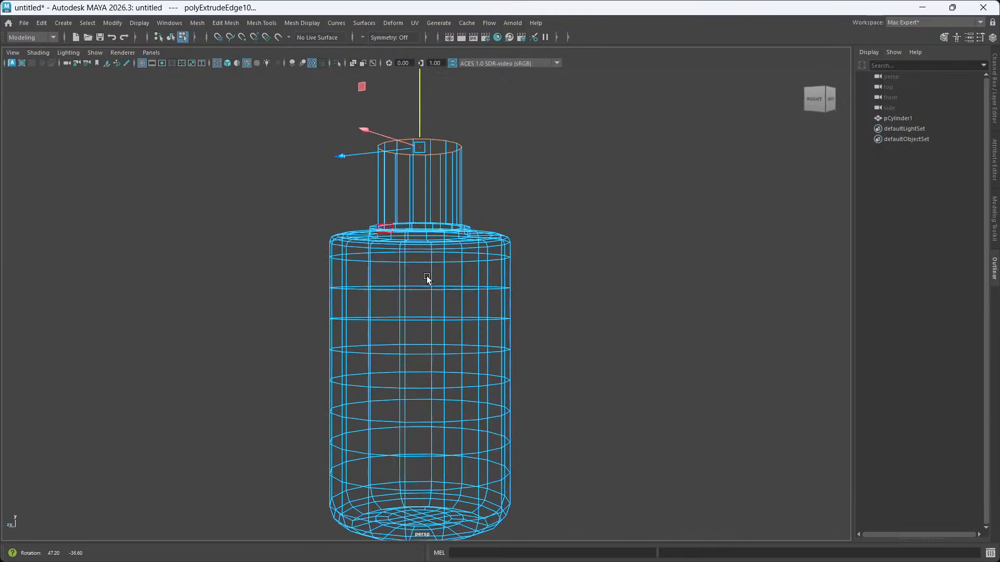
pyautogui.keyDown('alt'); pyautogui.moveTo(434, 269); pyautogui.dragTo(474, 314); pyautogui.keyUp('alt')
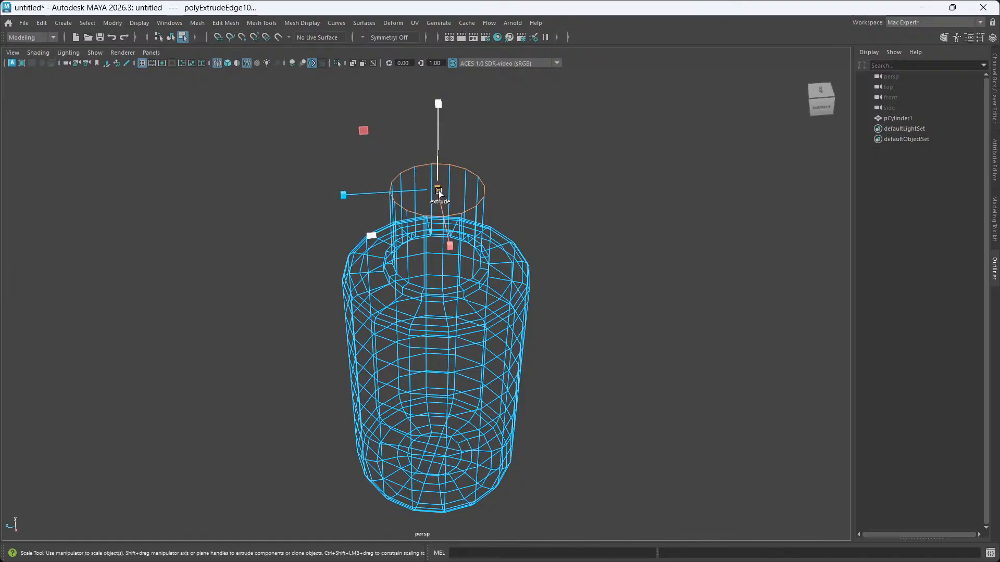
pyautogui.moveTo(442, 194)
pyautogui.mouseDown()
pyautogui.moveTo(417, 194)
pyautogui.moveTo(428, 192)
pyautogui.mouseUp()
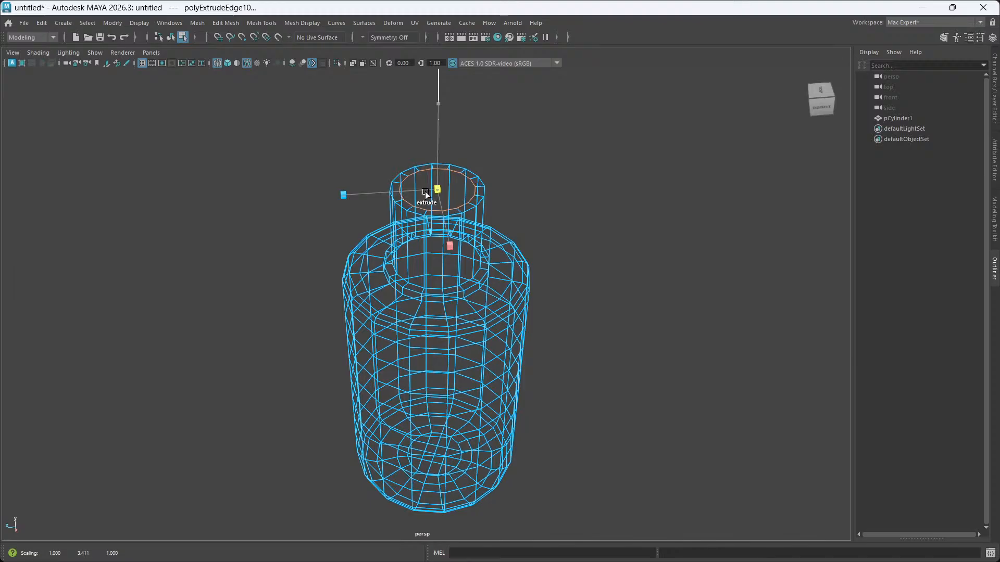
pyautogui.hotkey('ctrl', 'e')
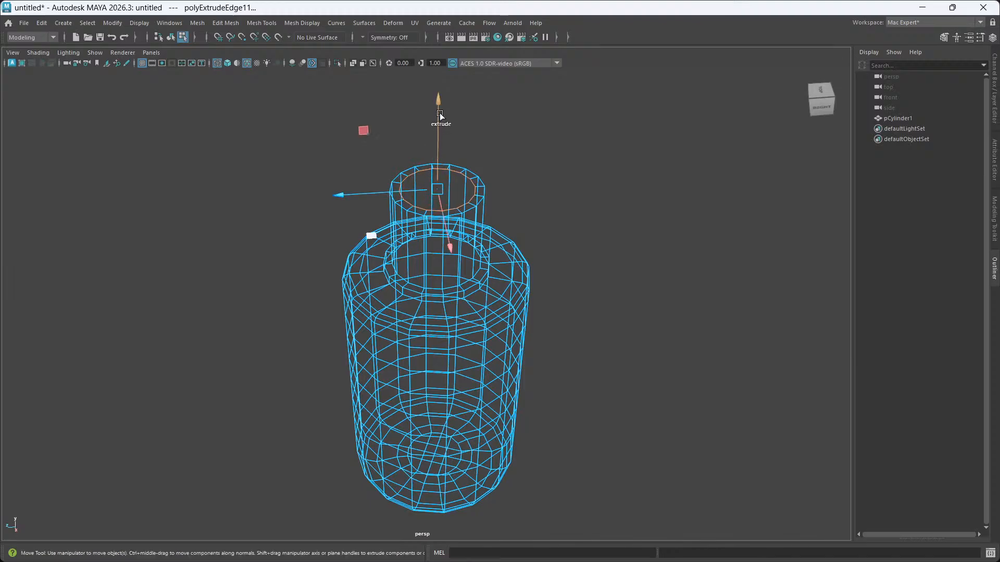
# Extrude the rim's inner edge loop down through the neck to just below the container's shoulder.
pyautogui.moveTo(437, 121); pyautogui.dragTo(426, 217)
pyautogui.keyDown('shift'); pyautogui.moveTo(426, 217); pyautogui.dragTo(426, 316, button='right'); pyautogui.keyUp('shift')
pyautogui.keyDown('alt'); pyautogui.moveTo(425, 316); pyautogui.dragTo(429, 292); pyautogui.keyUp('alt')
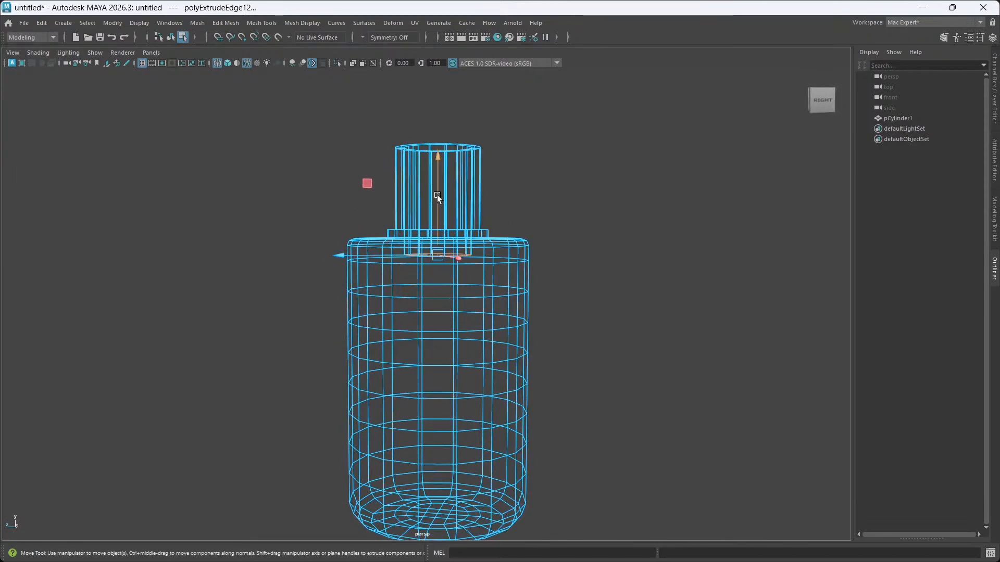
pyautogui.moveTo(437, 195); pyautogui.dragTo(436, 193)
# Extrude the inner edge loop outward to just inside the outer wall, and extrude it down as an inner wall to near the base.
pyautogui.press('r')
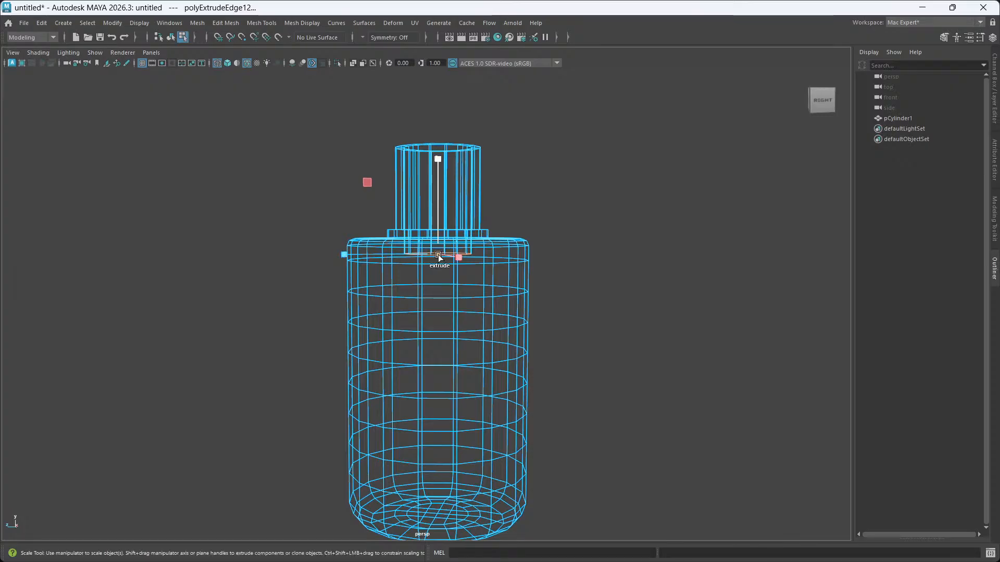
pyautogui.keyDown('shift'); pyautogui.moveTo(438, 255); pyautogui.dragTo(506, 252); pyautogui.keyUp('shift')
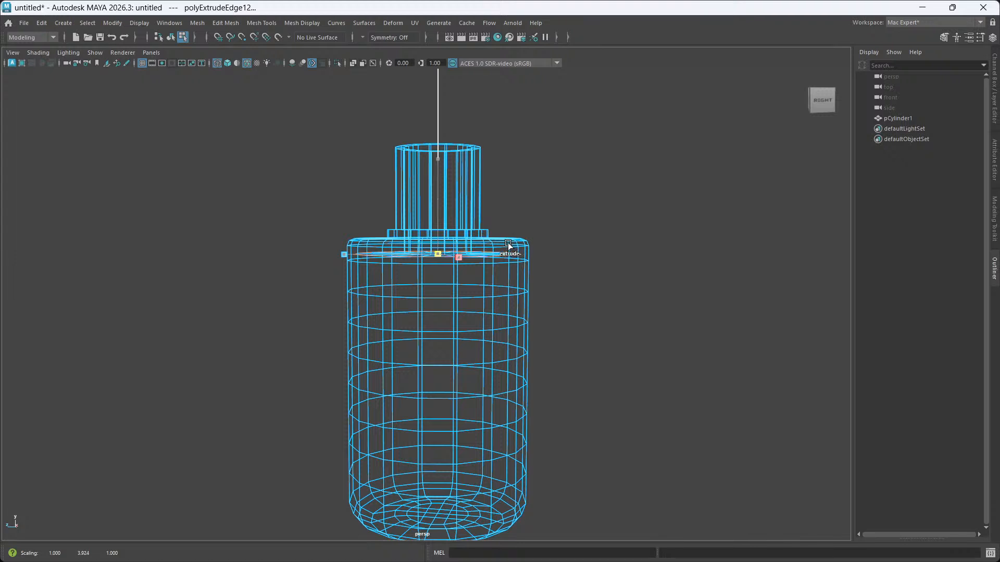
pyautogui.keyDown('shift'); pyautogui.moveTo(507, 243); pyautogui.dragTo(508, 243); pyautogui.keyUp('shift')
pyautogui.press('w')
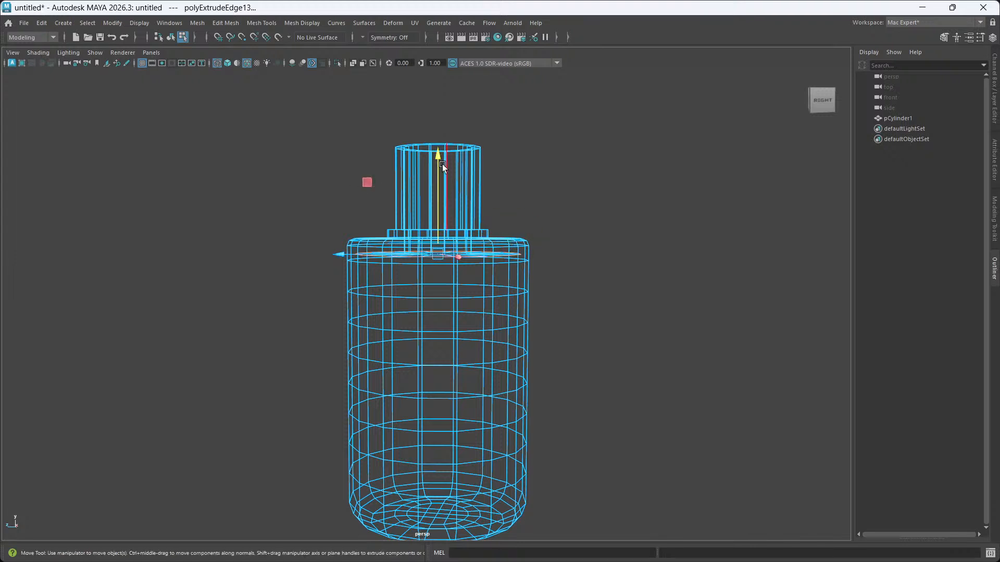
pyautogui.keyDown('shift'); pyautogui.moveTo(441, 159); pyautogui.dragTo(415, 371); pyautogui.keyUp('shift')
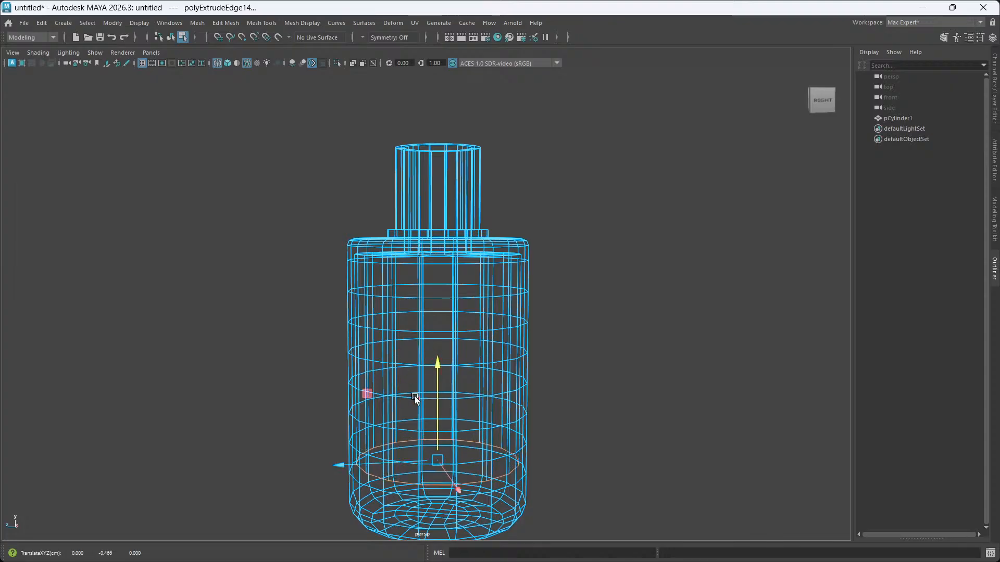
# Extrude the inner wall's bottom edge loop inward and lower it slightly to start the inner floor.
pyautogui.press('r')
pyautogui.keyDown('shift'); pyautogui.moveTo(437, 461); pyautogui.dragTo(395, 461); pyautogui.keyUp('shift')
pyautogui.press('w')
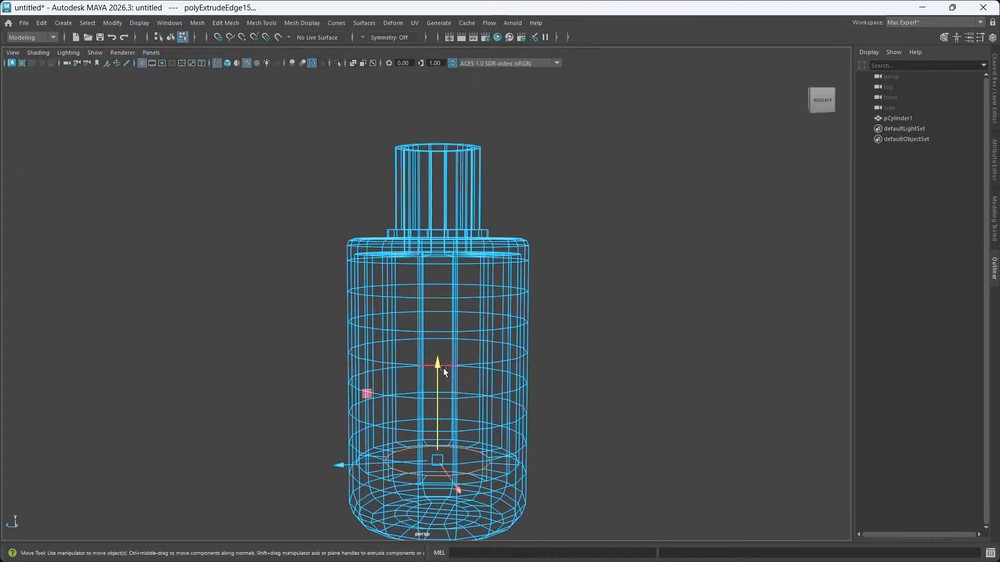
pyautogui.moveTo(437, 366); pyautogui.dragTo(437, 373)
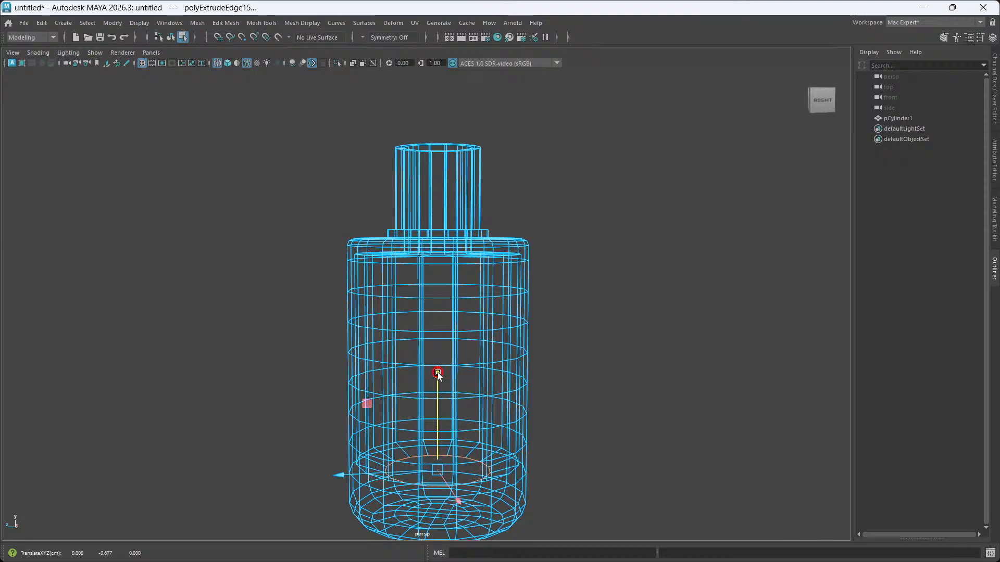
# Extrude the inner floor's edge loop further inward and raise the new loop slightly.
pyautogui.press('t')
pyautogui.click(429, 473)
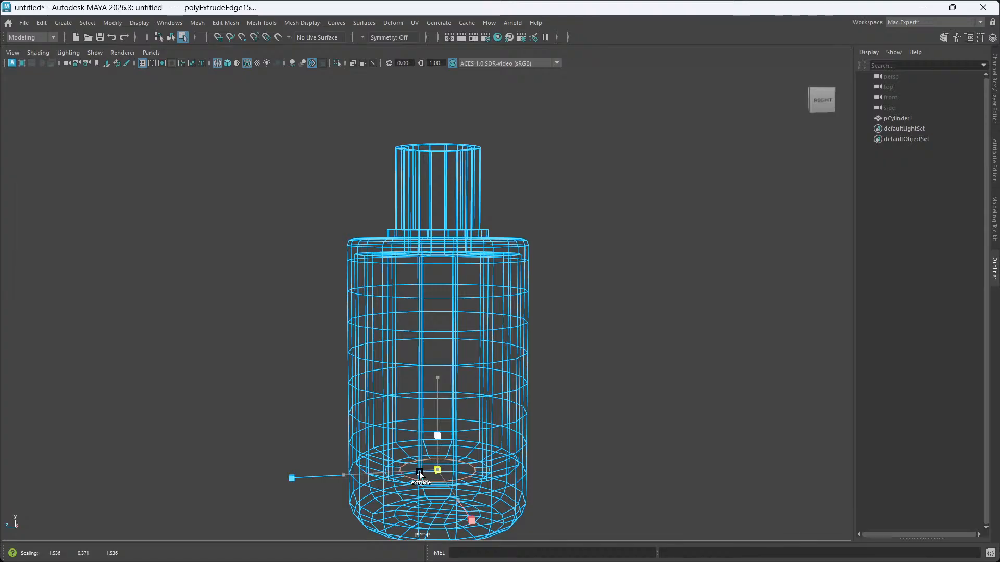
pyautogui.click(418, 473)
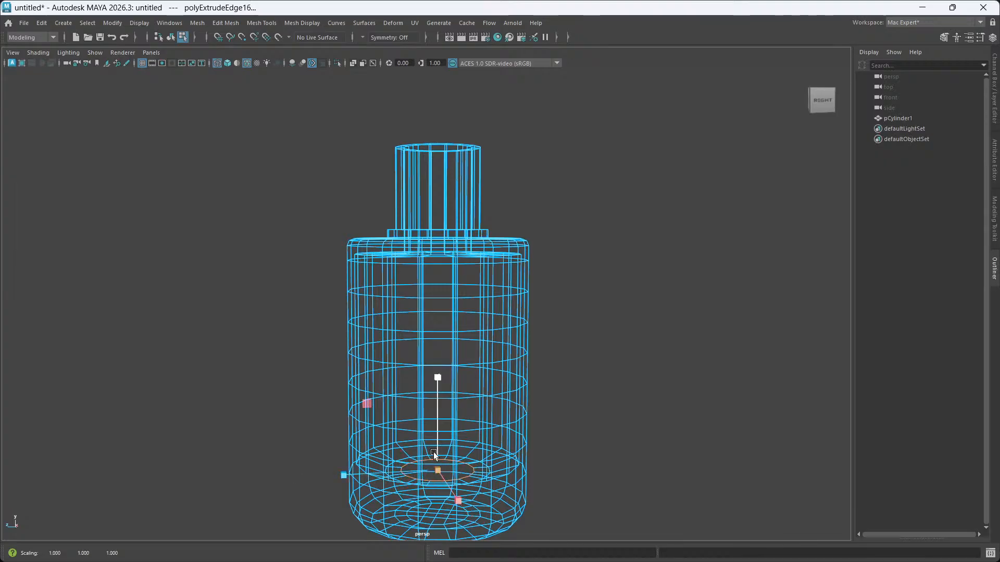
pyautogui.press('w')
pyautogui.moveTo(438, 388); pyautogui.dragTo(438, 384)
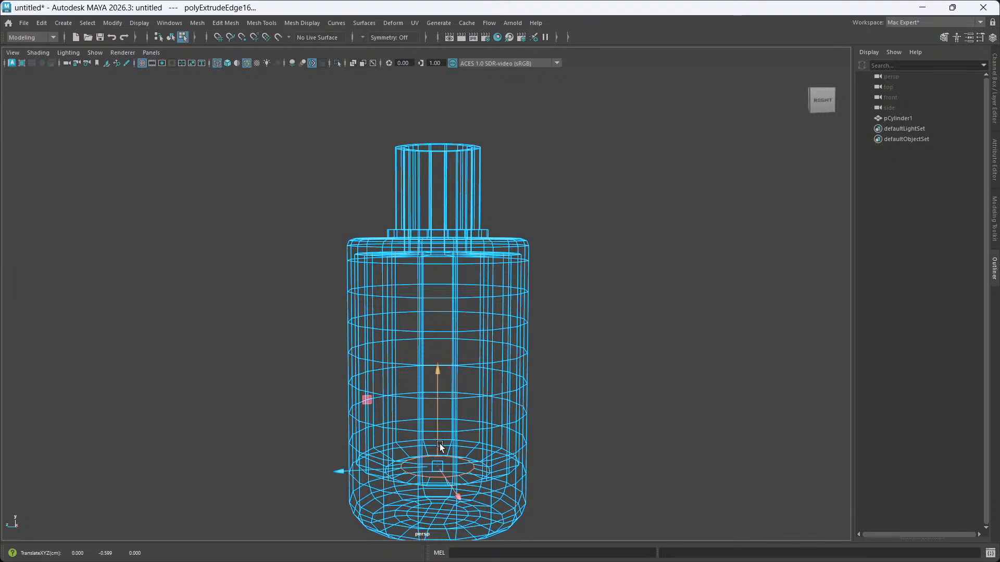
pyautogui.keyDown('alt'); pyautogui.moveTo(440, 447); pyautogui.dragTo(471, 457); pyautogui.keyUp('alt')
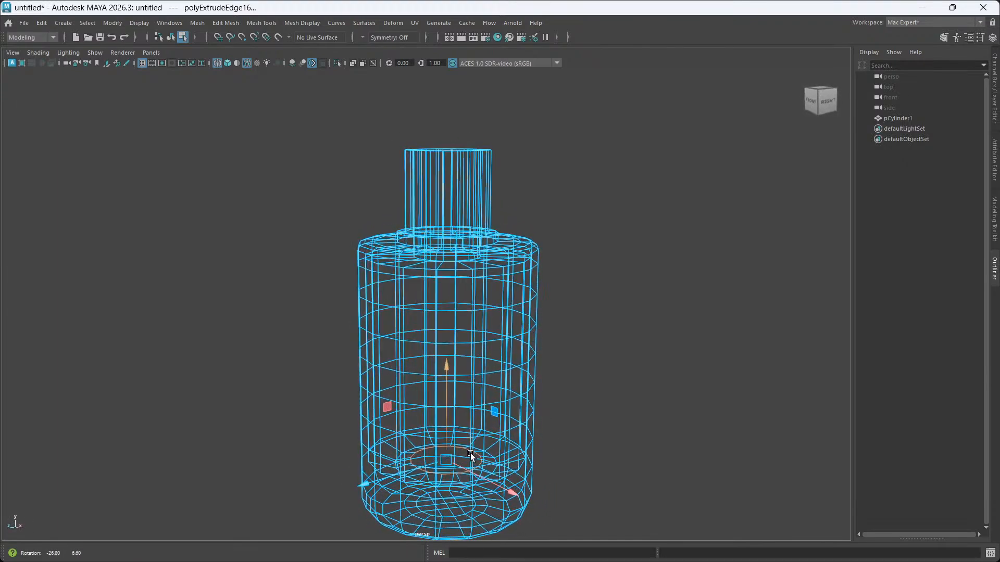
# Fill the hole in the centre of the inner floor and return the viewport to shaded display.
pyautogui.keyDown('shift'); pyautogui.rightClick(471, 452); pyautogui.keyUp('shift')
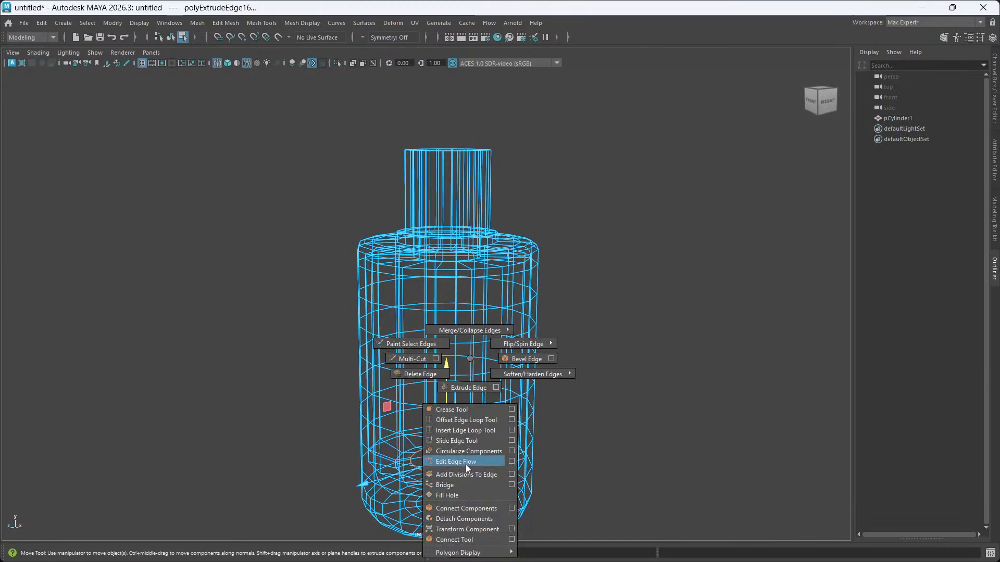
pyautogui.click(450, 494)
pyautogui.keyDown('alt'); pyautogui.moveTo(545, 411); pyautogui.dragTo(521, 404); pyautogui.keyUp('alt')
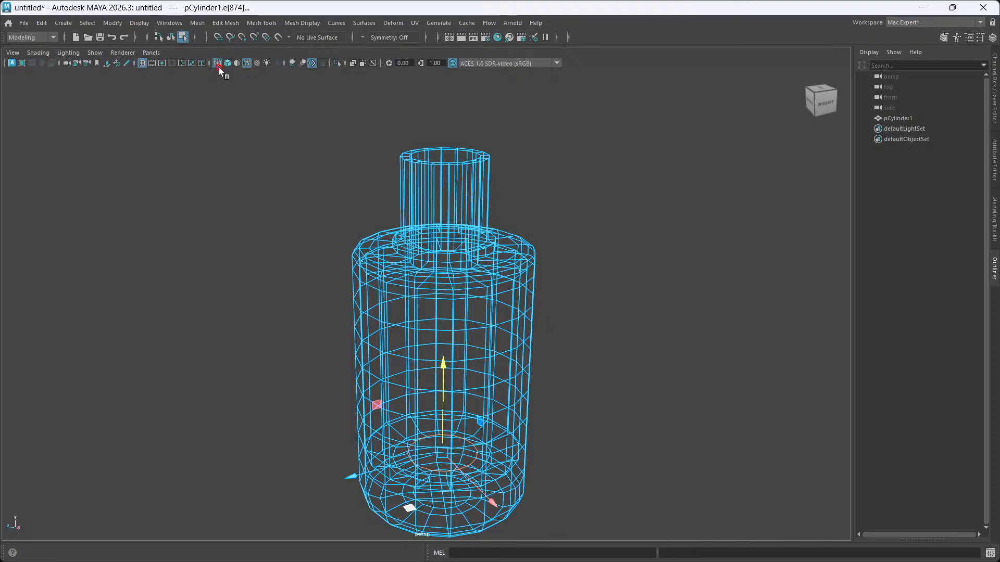
pyautogui.keyDown('alt'); pyautogui.moveTo(529, 384); pyautogui.dragTo(512, 366); pyautogui.keyUp('alt')
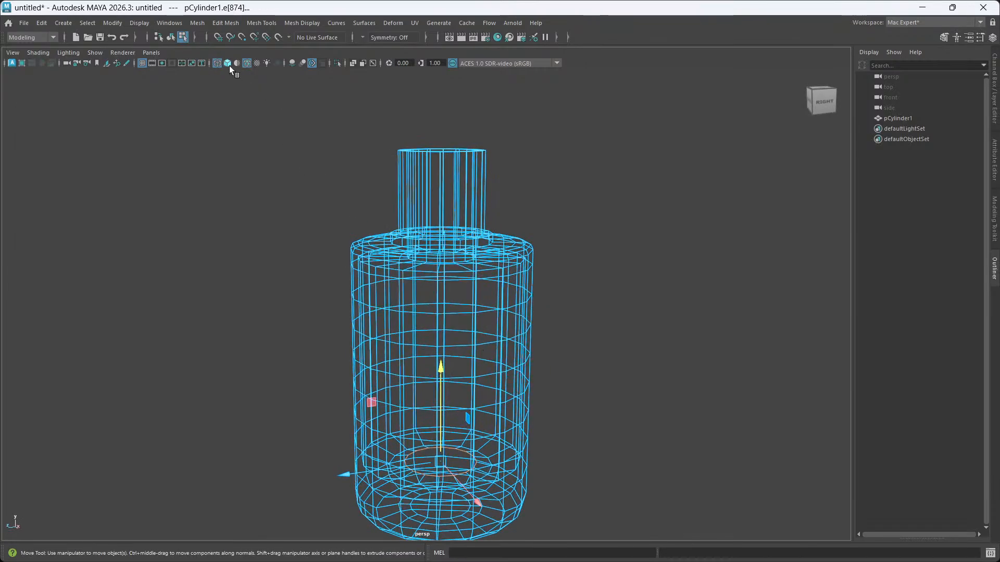
pyautogui.click(227, 63)
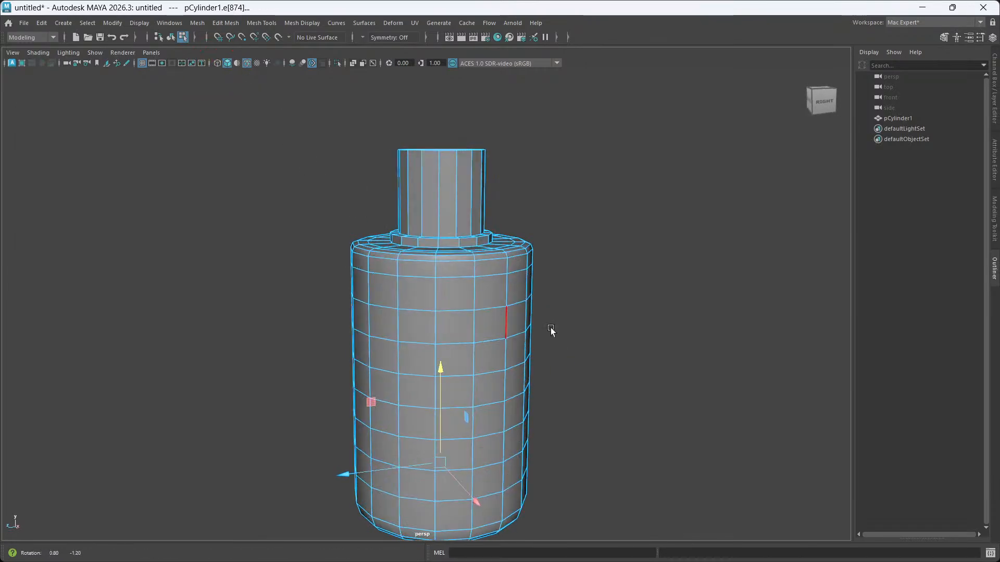
# Bevel the edge loops around the collar and the neck's top rim together.
pyautogui.moveTo(551, 327)
pyautogui.keyDown('alt'); pyautogui.mouseDown()
pyautogui.moveTo(557, 290)
pyautogui.moveTo(578, 346)
pyautogui.moveTo(546, 390)
pyautogui.moveTo(536, 368)
pyautogui.moveTo(545, 374)
pyautogui.mouseUp(); pyautogui.keyUp('alt')
pyautogui.scroll(8, 455, 302)
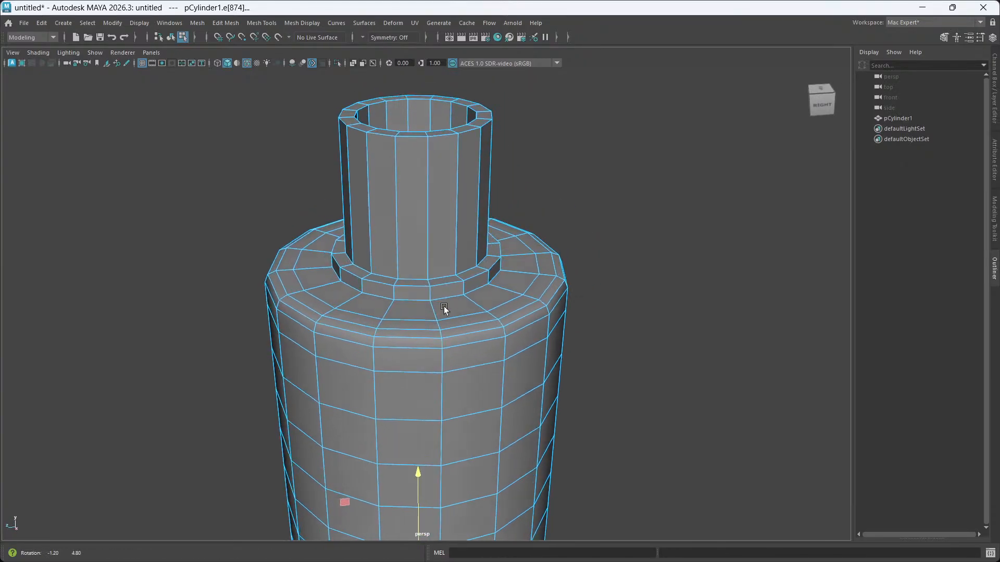
pyautogui.doubleClick(446, 324)
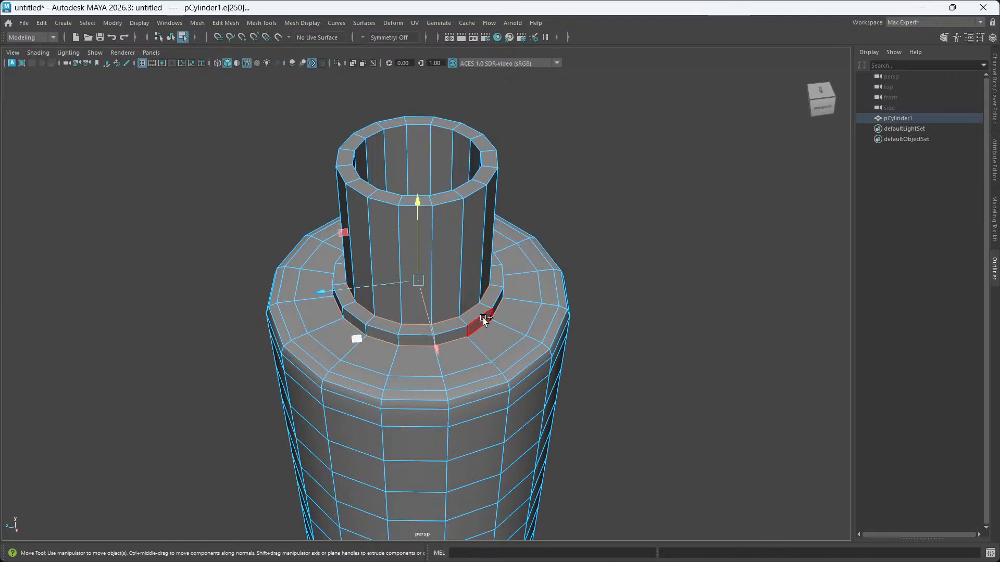
pyautogui.hotkey('ctrl', 'z')
pyautogui.keyDown('shift'); pyautogui.doubleClick(474, 193); pyautogui.keyUp('shift')
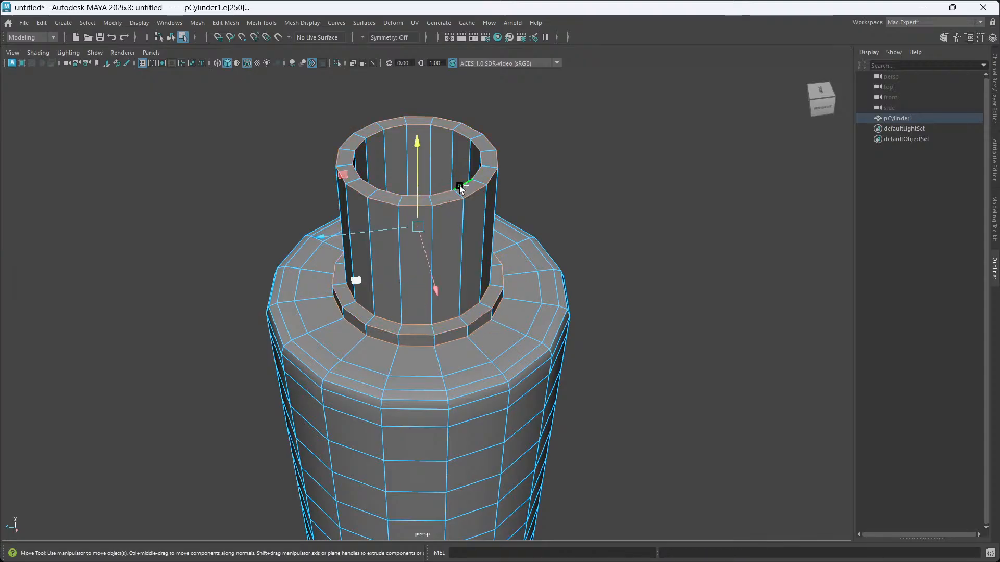
pyautogui.hotkey('ctrl', 'b')
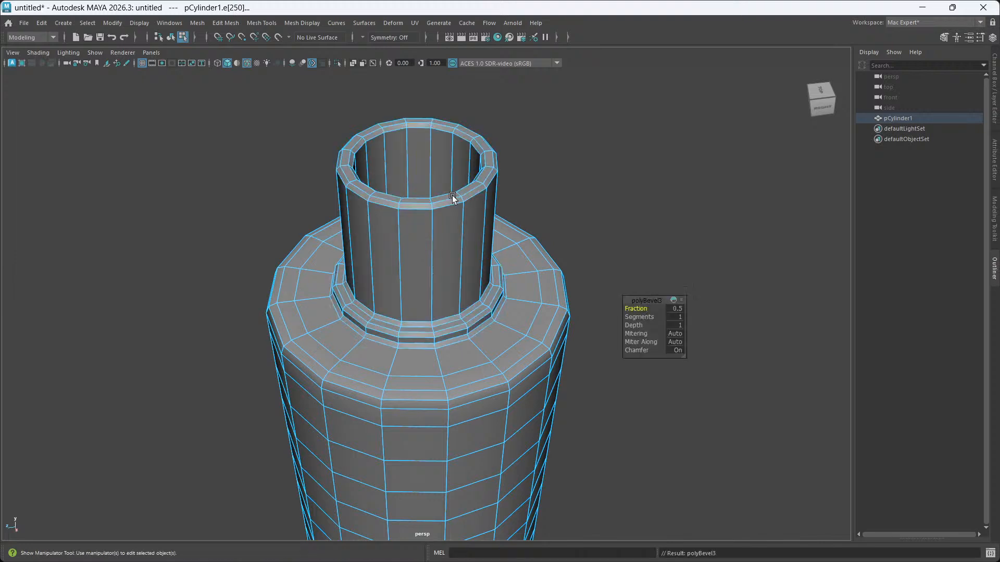
# Turn off Chamfer for the collar and rim bevel and reduce its Fraction to about 0.372.
pyautogui.keyDown('alt'); pyautogui.moveTo(436, 301); pyautogui.dragTo(451, 363); pyautogui.keyUp('alt')
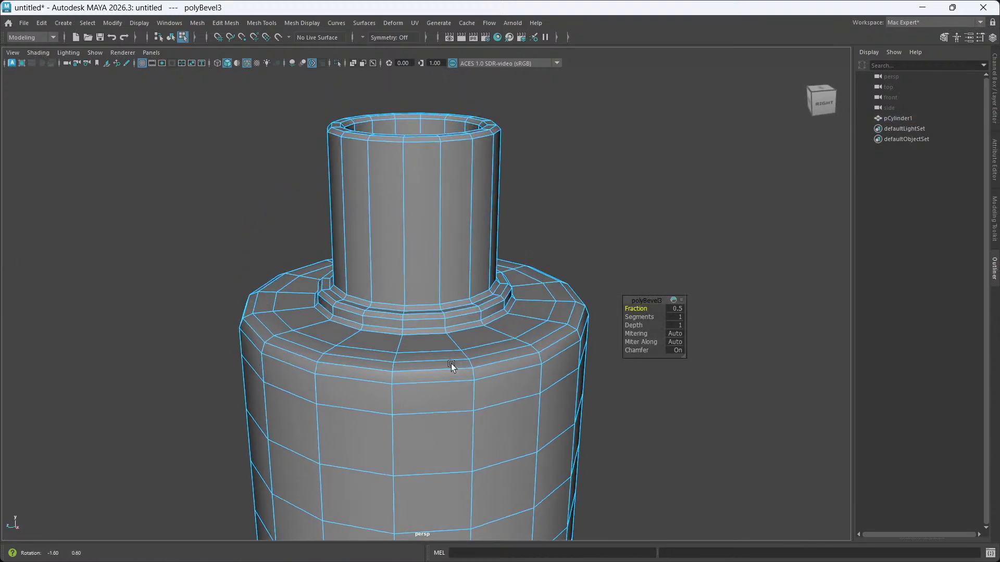
pyautogui.click(646, 351)
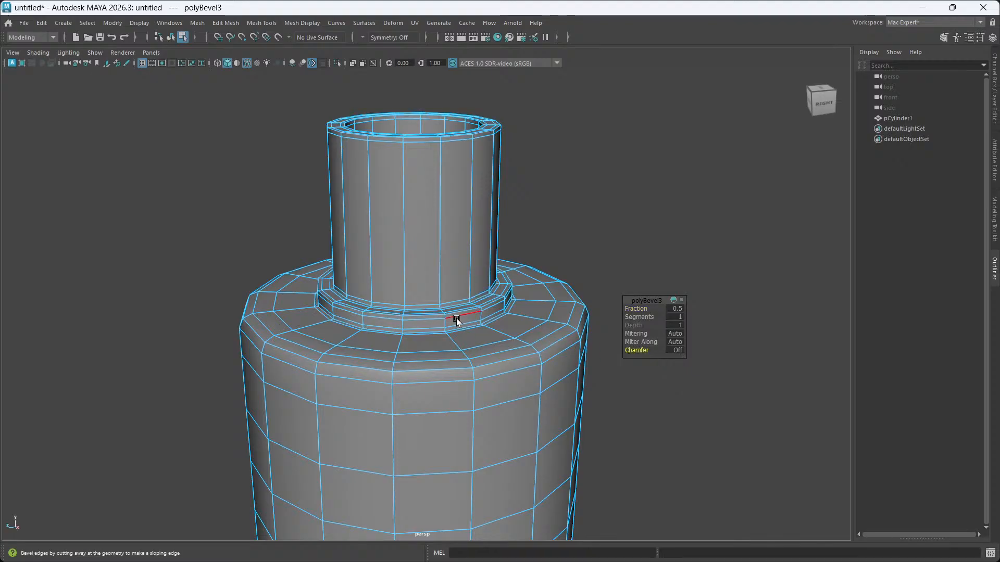
pyautogui.keyDown('alt'); pyautogui.moveTo(457, 323); pyautogui.dragTo(443, 340); pyautogui.keyUp('alt')
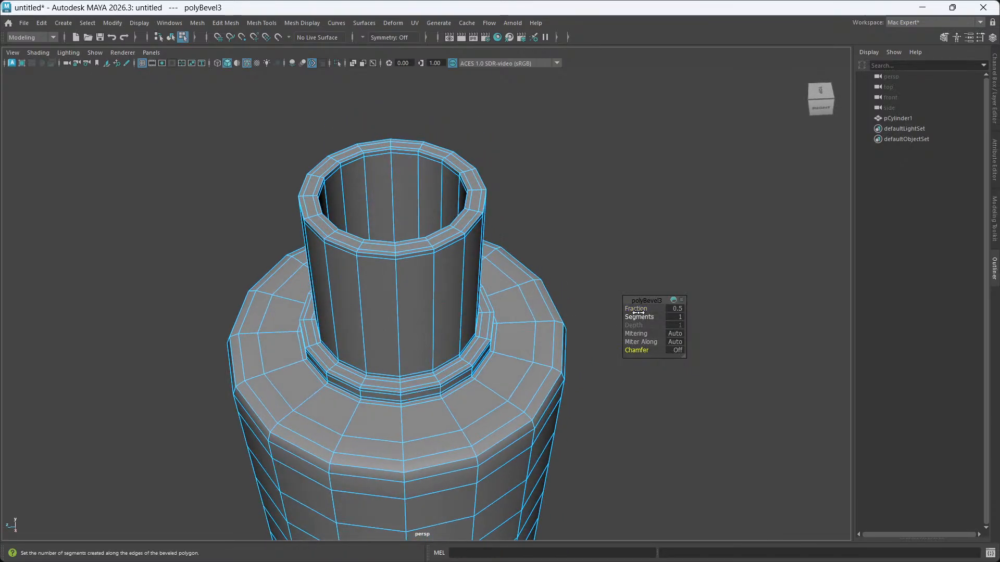
pyautogui.moveTo(639, 310); pyautogui.dragTo(574, 309)
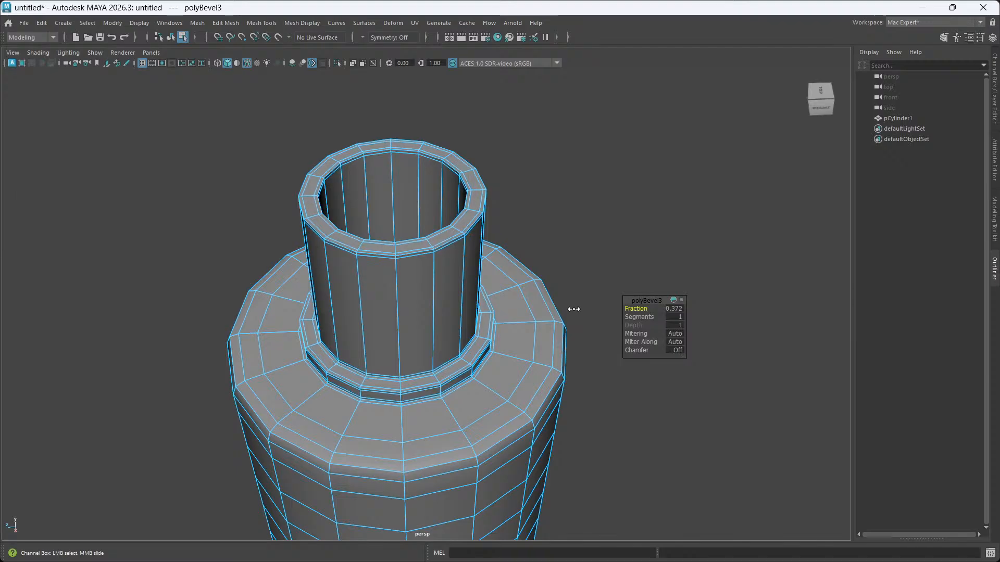
# Return to object mode and examine the bevelled rim and collar and the whole bottle body.
pyautogui.keyDown('alt'); pyautogui.moveTo(476, 393); pyautogui.dragTo(462, 353); pyautogui.keyUp('alt')
pyautogui.keyDown('alt'); pyautogui.moveTo(503, 364); pyautogui.dragTo(462, 431, button='right'); pyautogui.keyUp('alt')
pyautogui.keyDown('alt'); pyautogui.moveTo(461, 430); pyautogui.dragTo(435, 311, button='middle'); pyautogui.keyUp('alt')
pyautogui.keyDown('alt'); pyautogui.moveTo(434, 309); pyautogui.dragTo(416, 297, button='right'); pyautogui.keyUp('alt')
pyautogui.keyDown('alt'); pyautogui.moveTo(471, 265); pyautogui.dragTo(473, 334, button='middle'); pyautogui.keyUp('alt')
pyautogui.keyDown('alt'); pyautogui.moveTo(419, 399); pyautogui.dragTo(412, 362); pyautogui.keyUp('alt')
pyautogui.click(520, 320)
pyautogui.moveTo(544, 266); pyautogui.dragTo(596, 253, button='right')
pyautogui.click(581, 287)
pyautogui.scroll(-2, 442, 348)
pyautogui.scroll(-2, 441, 350)
pyautogui.keyDown('alt'); pyautogui.moveTo(427, 392); pyautogui.dragTo(435, 353, button='middle'); pyautogui.keyUp('alt')
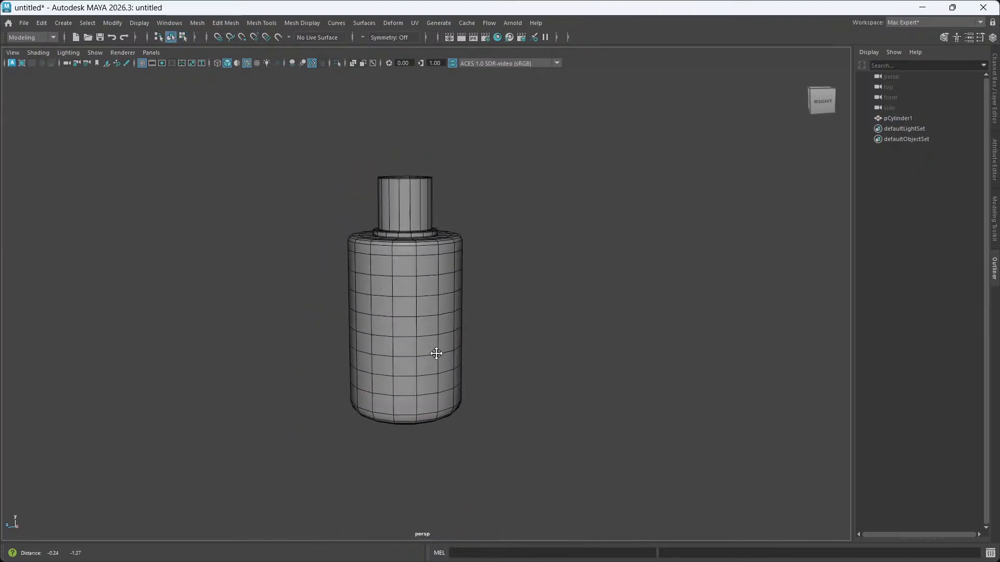
pyautogui.scroll(4, 436, 368)
pyautogui.keyDown('alt'); pyautogui.moveTo(436, 433); pyautogui.dragTo(408, 364); pyautogui.keyUp('alt')
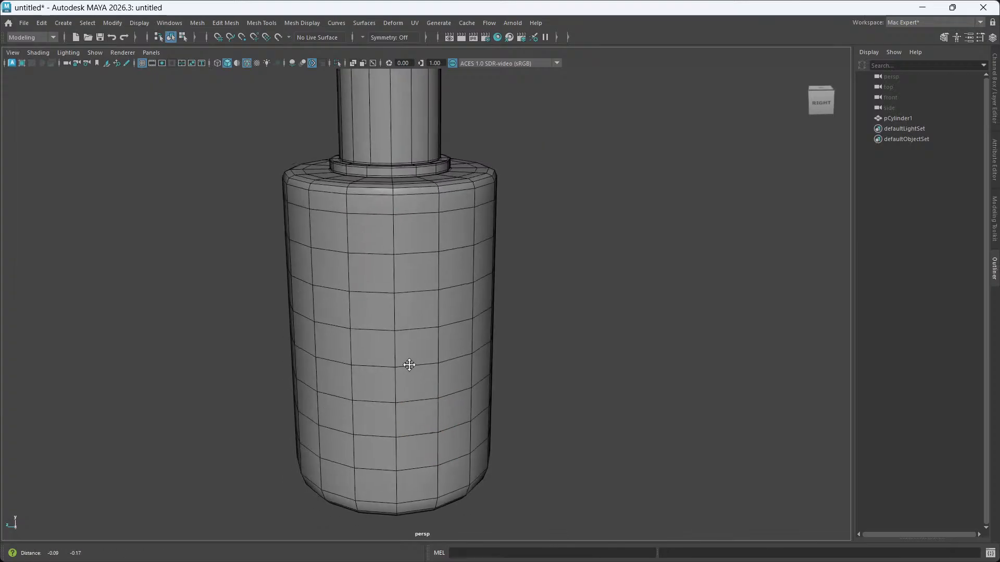
pyautogui.scroll(-4, 408, 365)
# Preview the bottle smoothed, examine its body, and return it to the unsmoothed display.
pyautogui.click(417, 364)
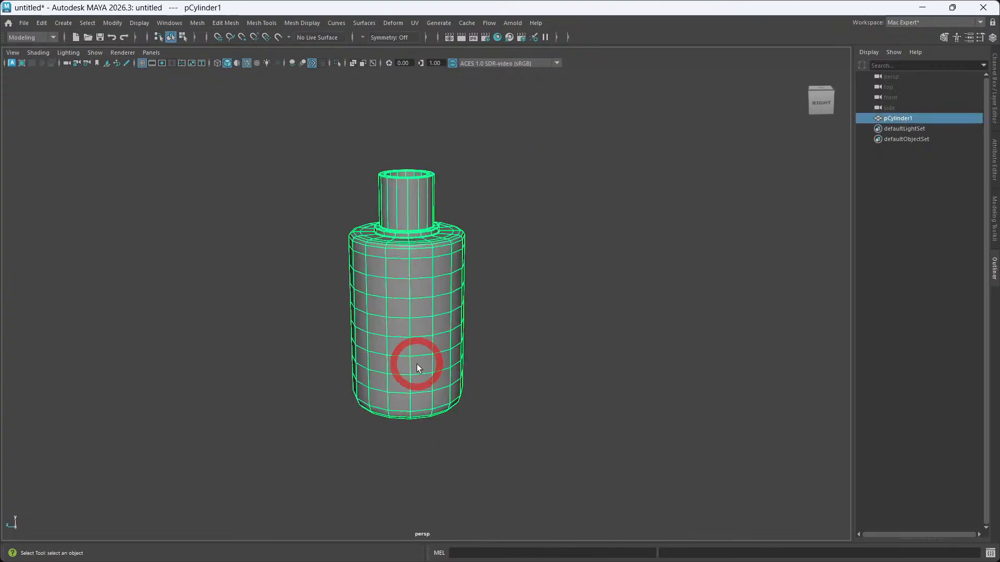
pyautogui.click(596, 309)
pyautogui.keyDown('alt'); pyautogui.moveTo(481, 335); pyautogui.dragTo(467, 261); pyautogui.keyUp('alt')
pyautogui.scroll(3, 442, 296)
pyautogui.scroll(2, 436, 308)
pyautogui.click(442, 276)
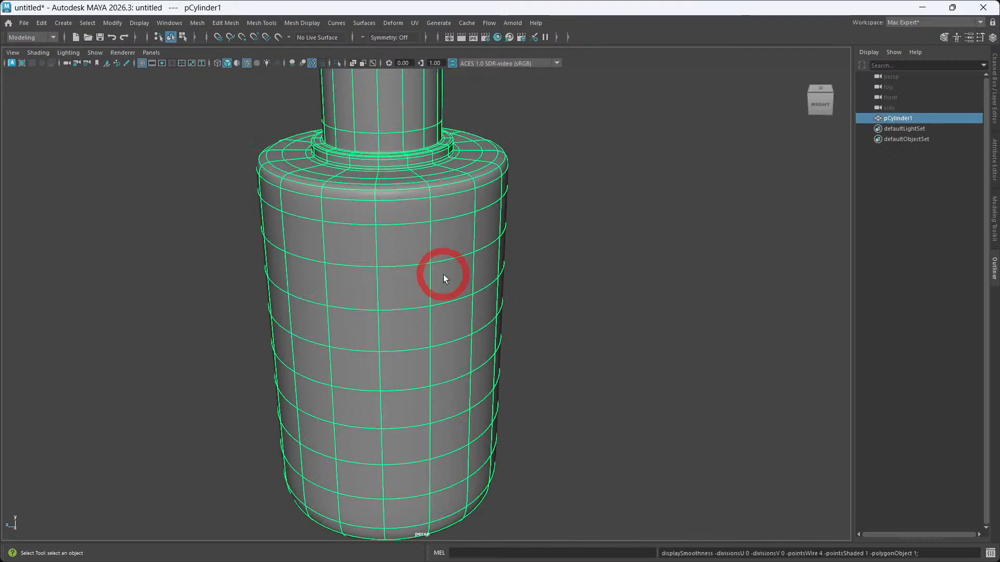
pyautogui.press('1')
pyautogui.click(594, 240)
# Bevel the edge loop on the outer wall below the shoulder and lower the Fraction to leave a very narrow band.
pyautogui.moveTo(411, 263); pyautogui.dragTo(411, 228, button='right')
pyautogui.click(410, 221)
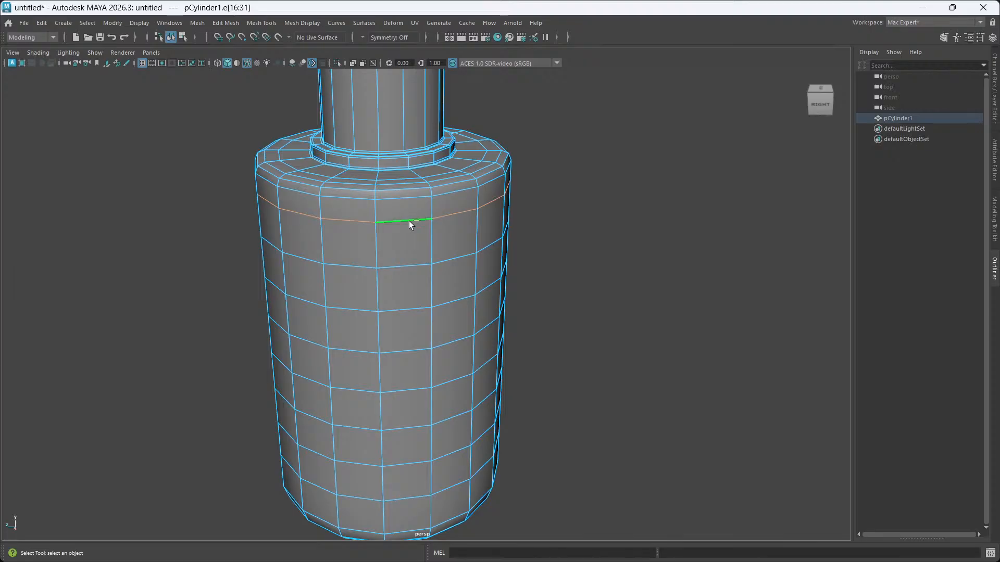
pyautogui.hotkey('ctrl', 'b')
pyautogui.scroll(3, 420, 243)
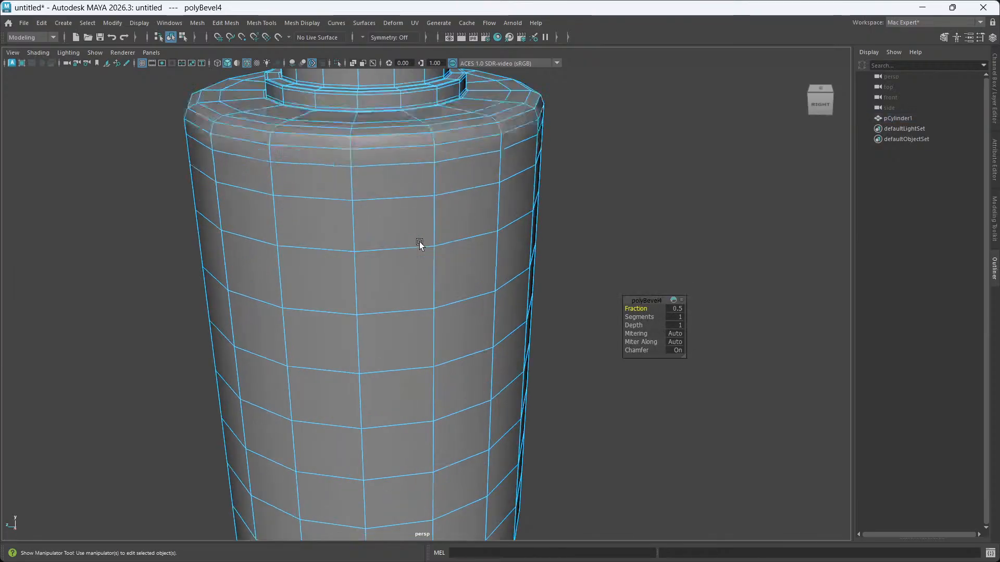
pyautogui.moveTo(419, 242)
pyautogui.keyDown('alt'); pyautogui.mouseDown()
pyautogui.moveTo(430, 221)
pyautogui.moveTo(415, 255)
pyautogui.moveTo(422, 245)
pyautogui.mouseUp(); pyautogui.keyUp('alt')
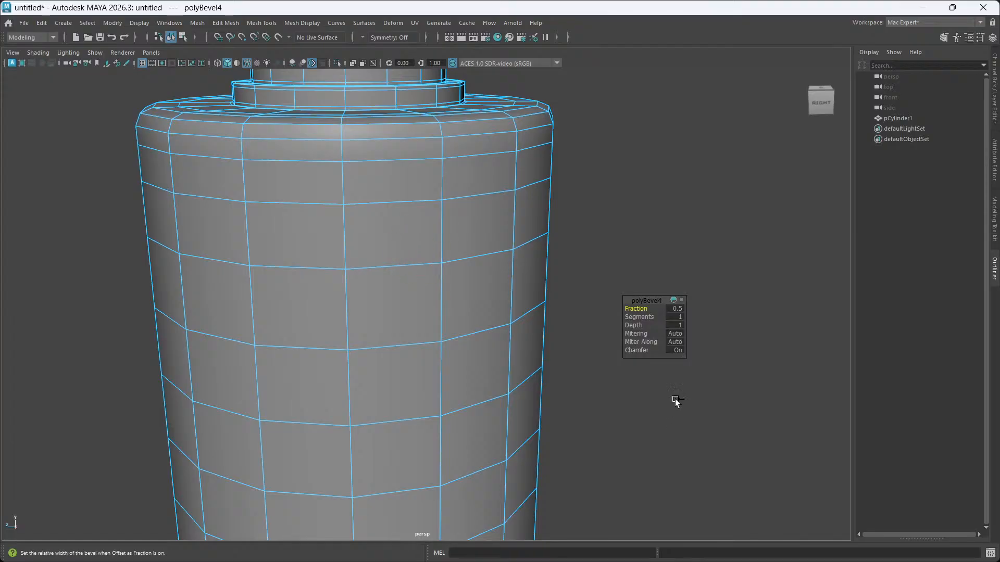
pyautogui.click(633, 309)
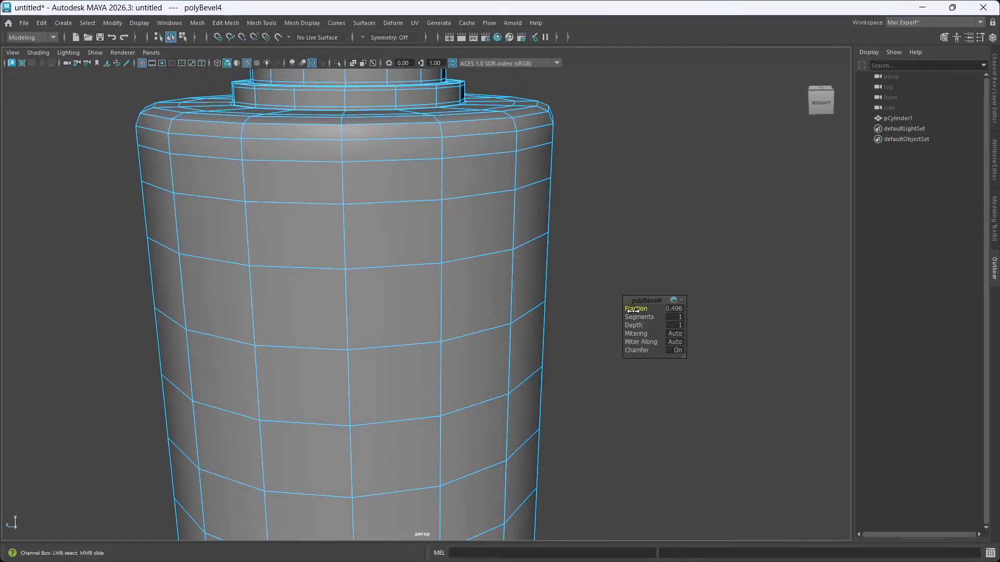
pyautogui.moveTo(632, 308); pyautogui.dragTo(397, 300, button='middle')
# Extrude the narrow ring of faces below the shoulder with an Offset of 0.006.
pyautogui.moveTo(425, 249)
pyautogui.mouseDown(button='right')
pyautogui.moveTo(436, 229)
pyautogui.moveTo(425, 274)
pyautogui.mouseUp(button='right')
pyautogui.click(424, 275)
pyautogui.scroll(6, 364, 208)
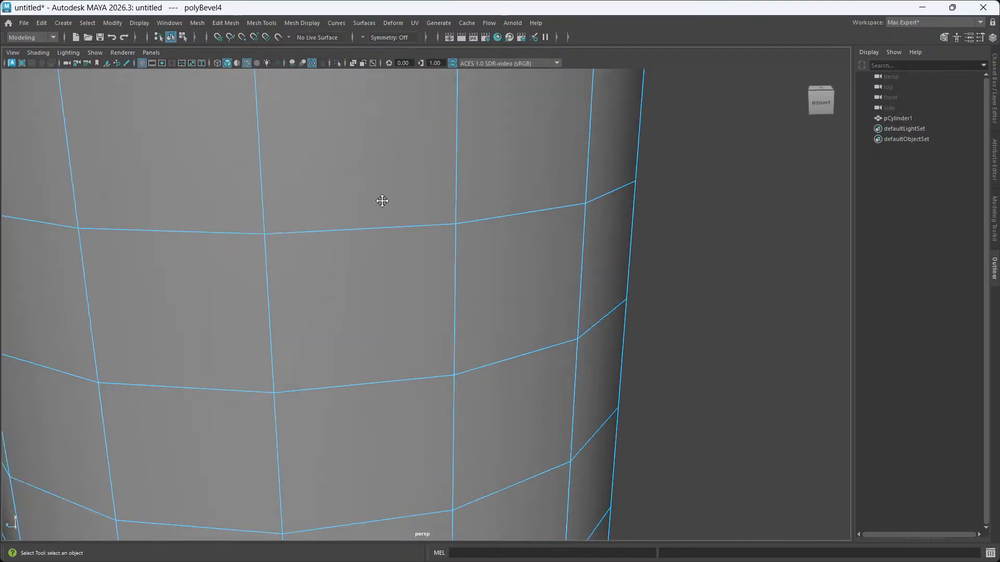
pyautogui.keyDown('alt'); pyautogui.moveTo(382, 201); pyautogui.dragTo(403, 283, button='middle'); pyautogui.keyUp('alt')
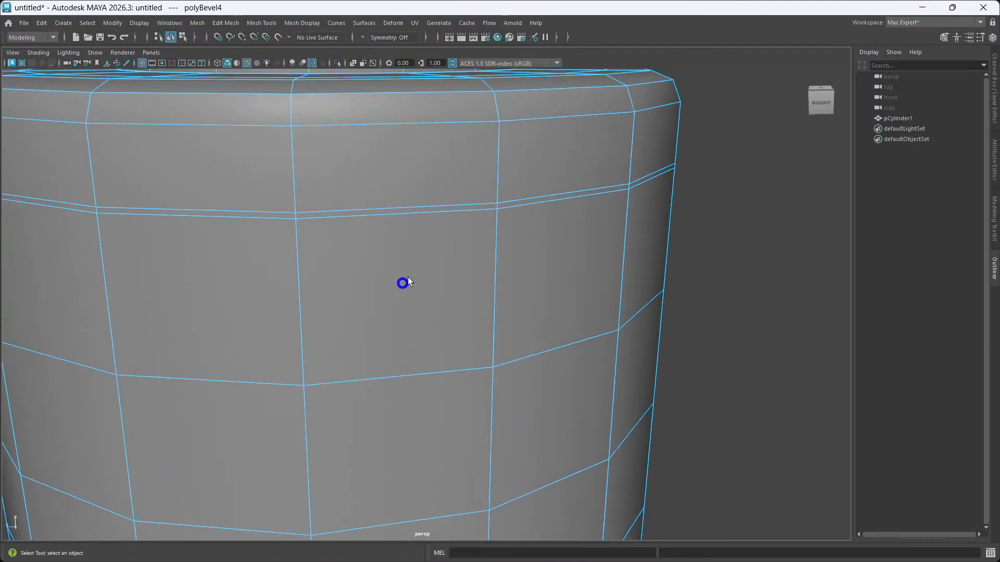
pyautogui.doubleClick(409, 211)
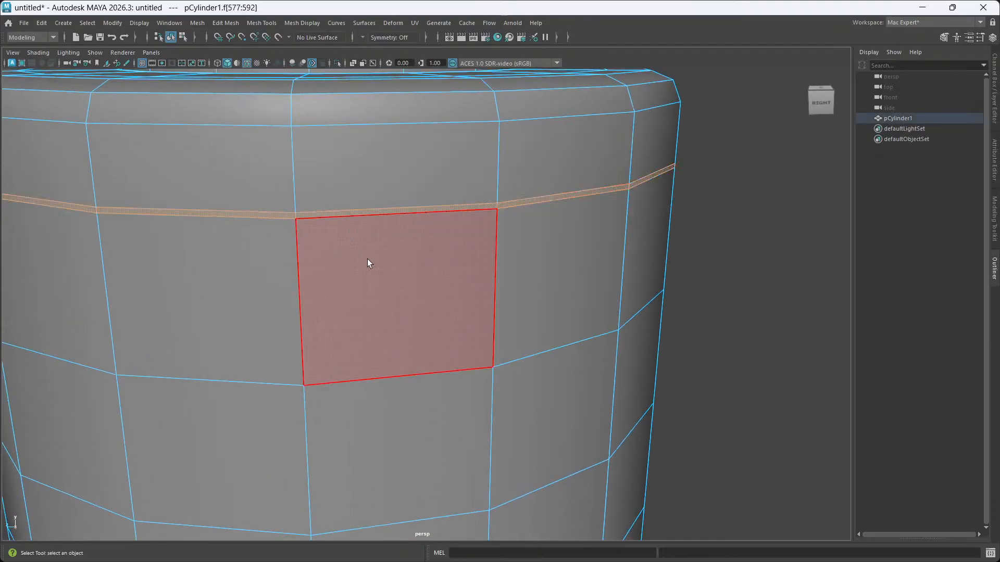
pyautogui.keyDown('alt'); pyautogui.moveTo(368, 261); pyautogui.dragTo(415, 252, button='middle'); pyautogui.keyUp('alt')
pyautogui.scroll(-5, 429, 275)
pyautogui.moveTo(408, 289)
pyautogui.keyDown('alt'); pyautogui.mouseDown()
pyautogui.moveTo(417, 290)
pyautogui.moveTo(408, 287)
pyautogui.mouseUp(); pyautogui.keyUp('alt')
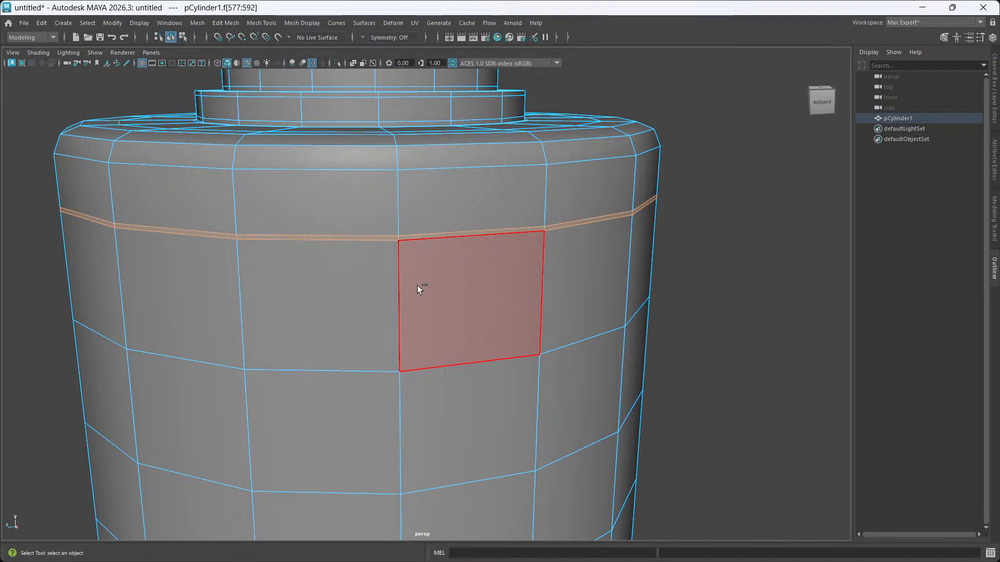
pyautogui.hotkey('ctrl', 'e')
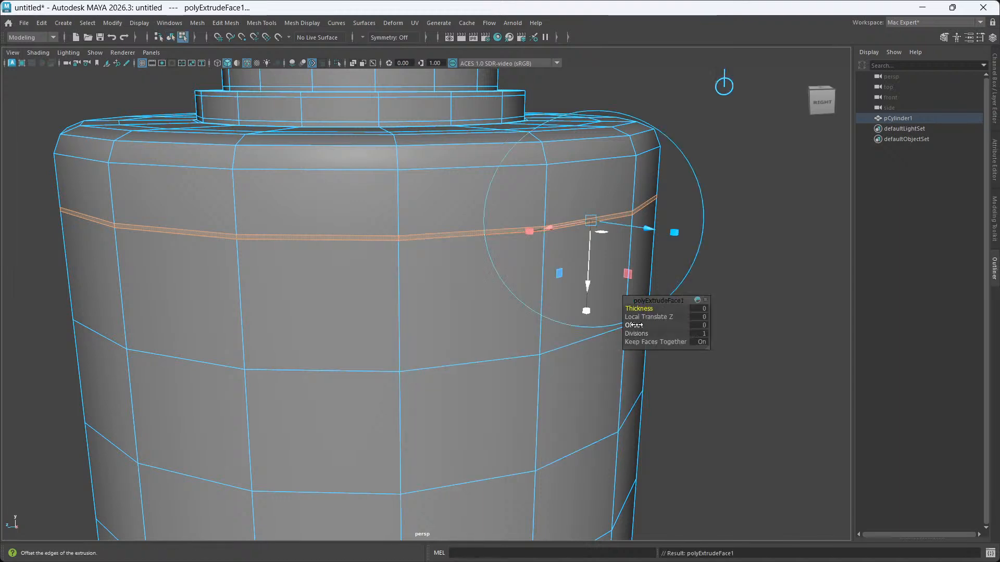
pyautogui.moveTo(633, 325); pyautogui.dragTo(634, 325)
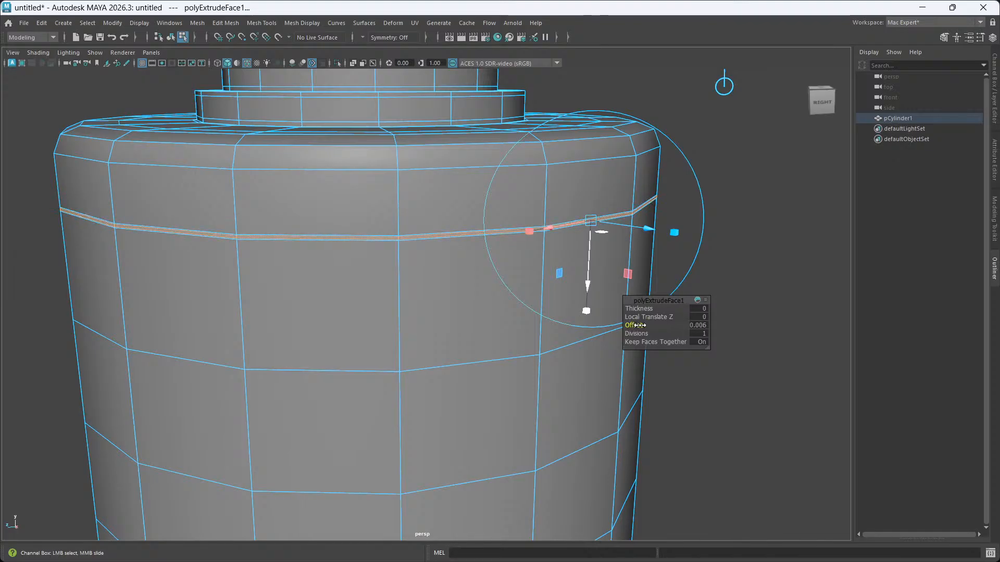
# Extrude the inset face ring inward with a Thickness of -0.005 to form a groove, and return to object mode.
pyautogui.scroll(6, 415, 350)
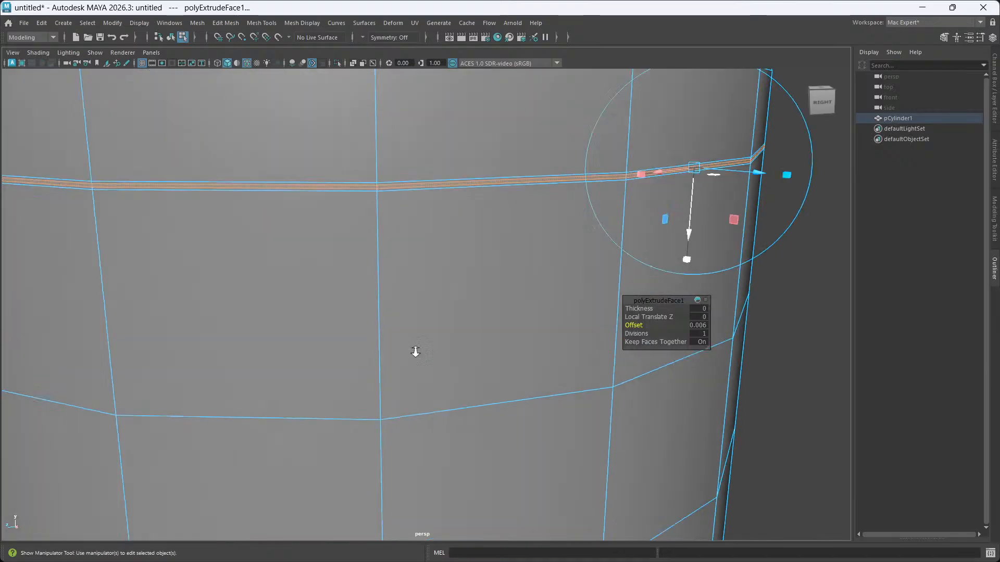
pyautogui.keyDown('alt'); pyautogui.moveTo(432, 290); pyautogui.dragTo(432, 323); pyautogui.keyUp('alt')
pyautogui.hotkey('ctrl', 'e')
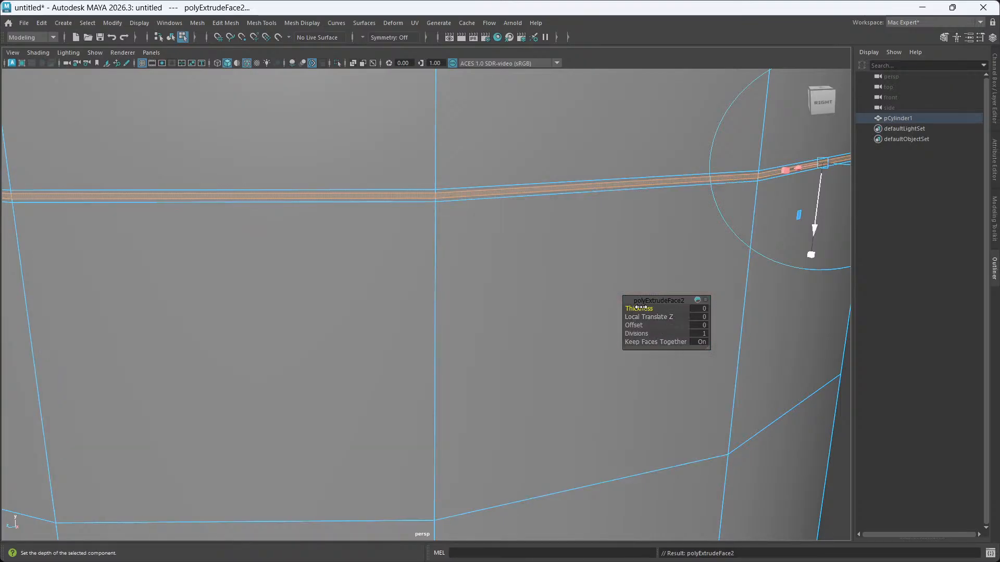
pyautogui.moveTo(641, 308); pyautogui.dragTo(637, 311)
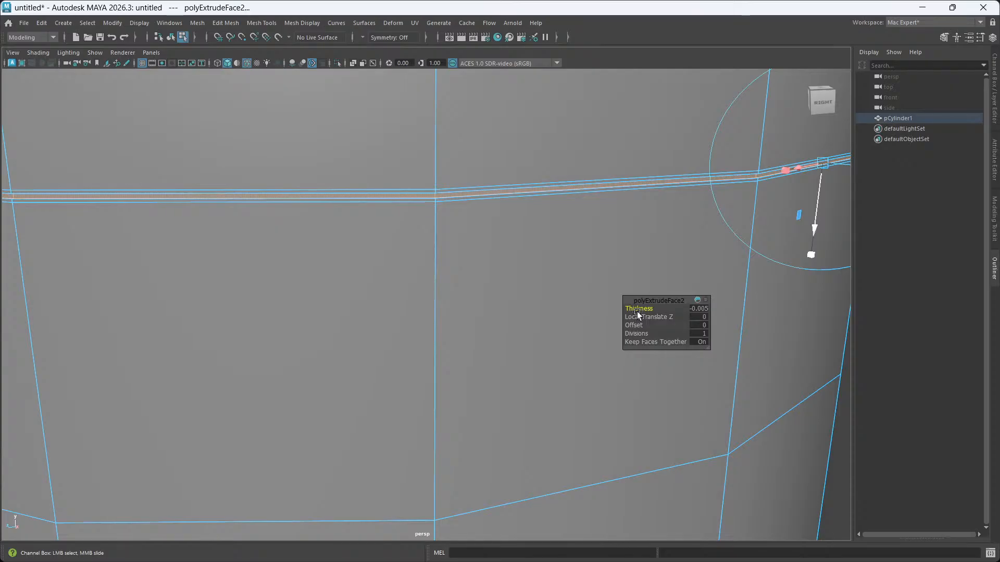
pyautogui.keyDown('alt'); pyautogui.moveTo(364, 352); pyautogui.dragTo(388, 361); pyautogui.keyUp('alt')
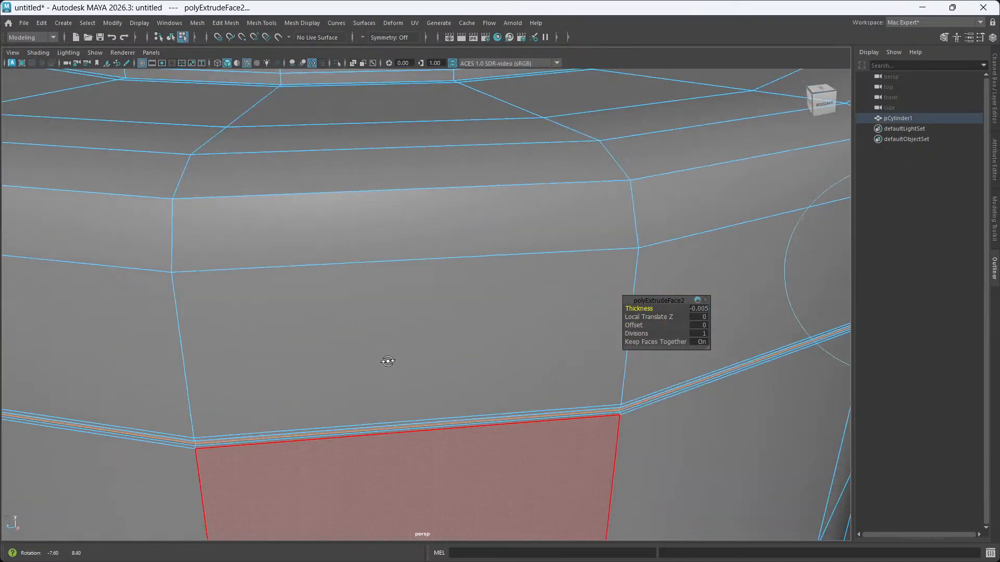
pyautogui.scroll(-8, 379, 354)
pyautogui.keyDown('alt'); pyautogui.moveTo(376, 365); pyautogui.dragTo(359, 366, button='middle'); pyautogui.keyUp('alt')
pyautogui.moveTo(649, 434); pyautogui.dragTo(704, 255, button='right')
pyautogui.click(704, 255)
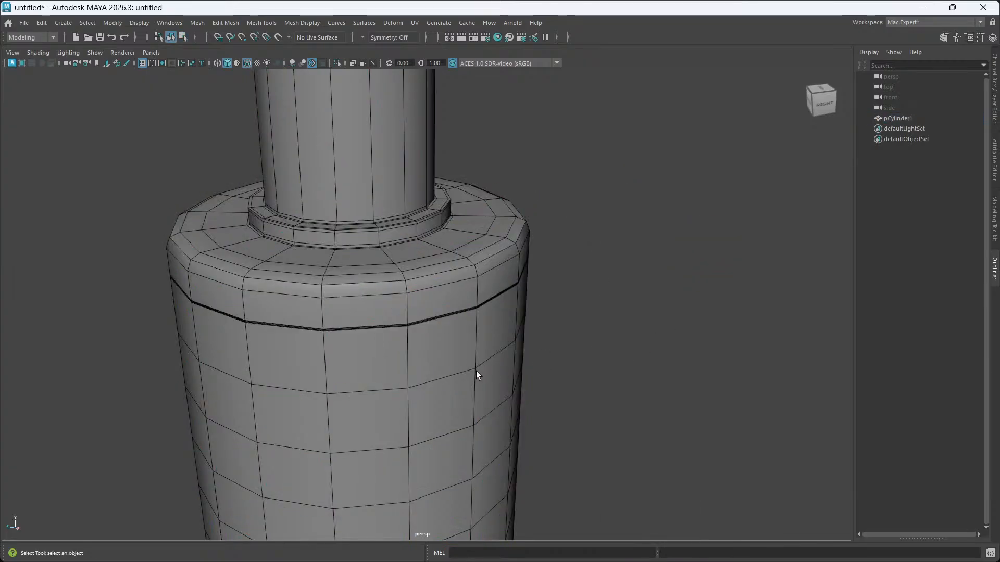
# Make the groove below the shoulder shallower by changing the extrusion's Thickness to about -0.004.
pyautogui.keyDown('alt'); pyautogui.moveTo(443, 394); pyautogui.dragTo(456, 378); pyautogui.keyUp('alt')
pyautogui.scroll(3, 438, 359)
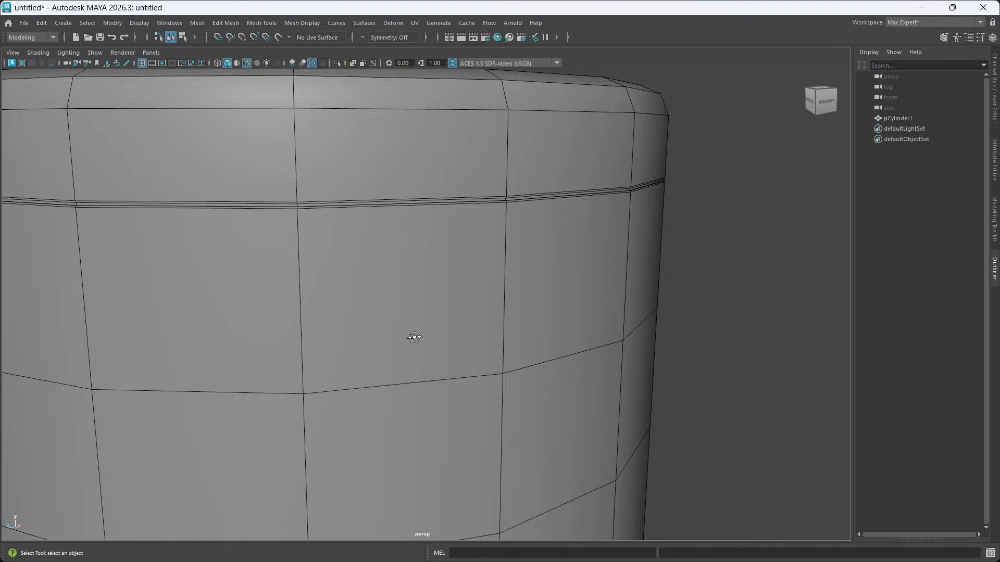
pyautogui.keyDown('alt'); pyautogui.moveTo(411, 336); pyautogui.dragTo(417, 345); pyautogui.keyUp('alt')
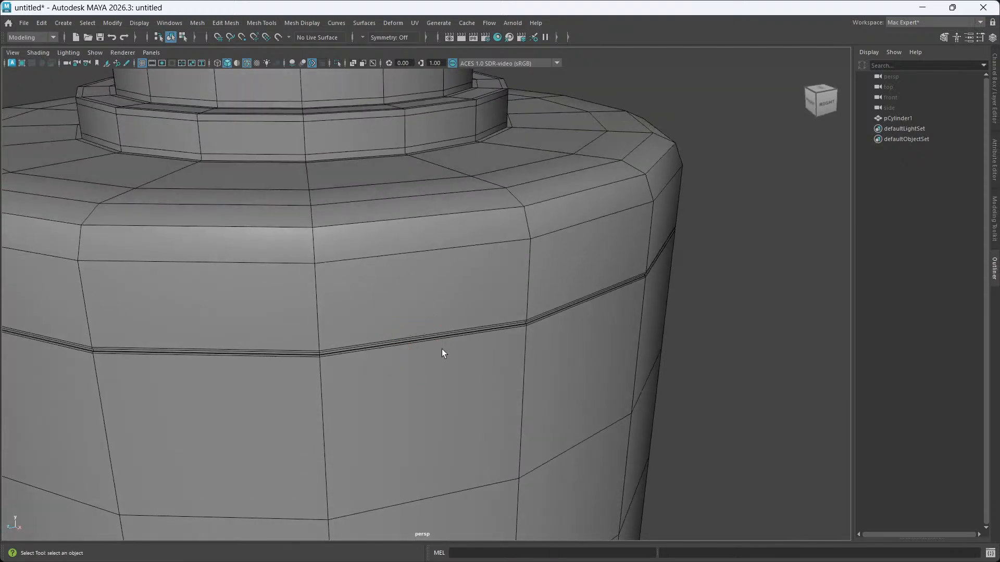
pyautogui.click(467, 346)
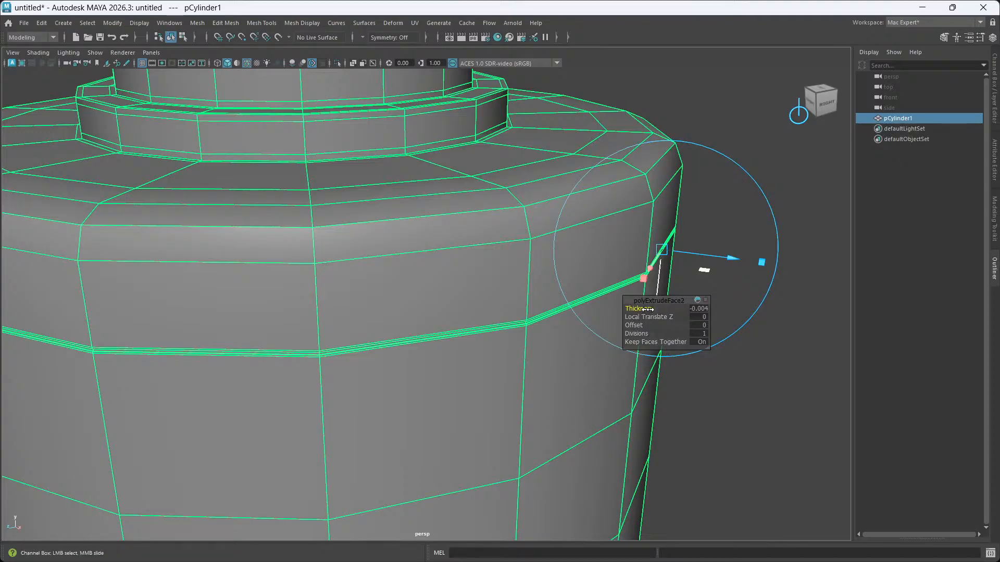
pyautogui.moveTo(647, 309); pyautogui.dragTo(649, 309)
pyautogui.click(731, 420)
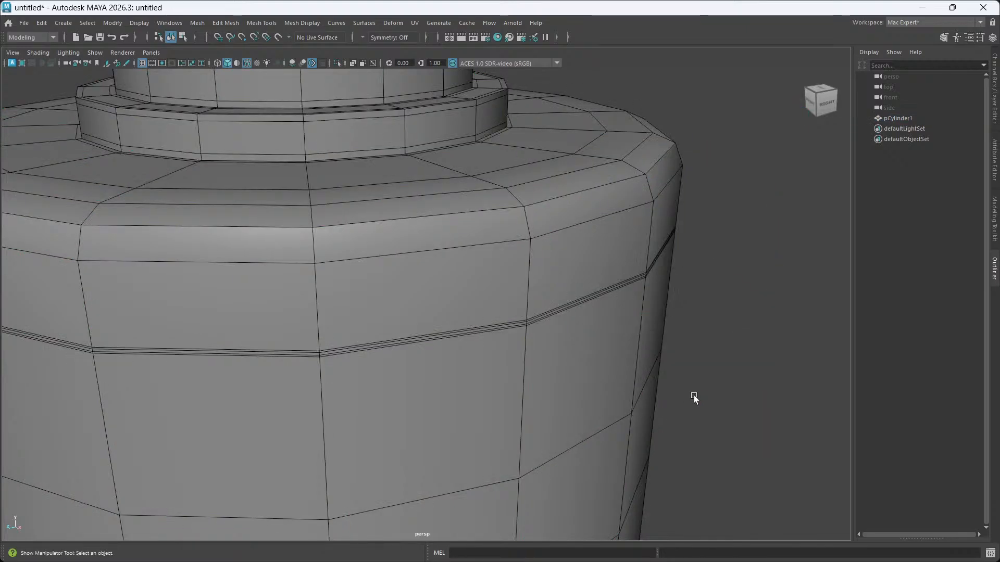
# Turn on smooth mesh preview for the whole bottle and deselect it.
pyautogui.moveTo(554, 386)
pyautogui.keyDown('alt'); pyautogui.mouseDown()
pyautogui.moveTo(564, 374)
pyautogui.moveTo(556, 382)
pyautogui.mouseUp(); pyautogui.keyUp('alt')
pyautogui.keyDown('alt'); pyautogui.moveTo(555, 382); pyautogui.dragTo(502, 349, button='right'); pyautogui.keyUp('alt')
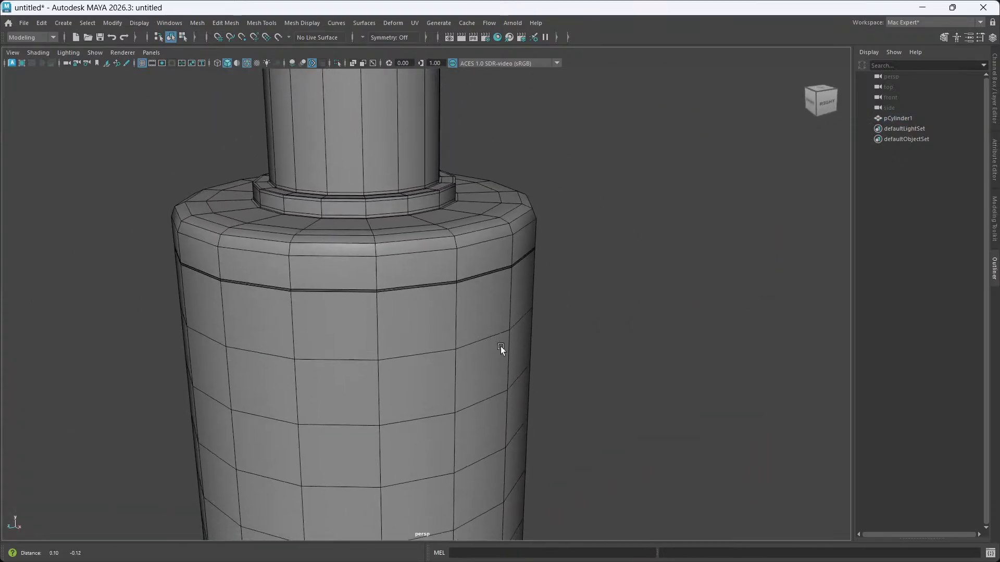
pyautogui.rightClick(570, 311)
pyautogui.click(471, 324)
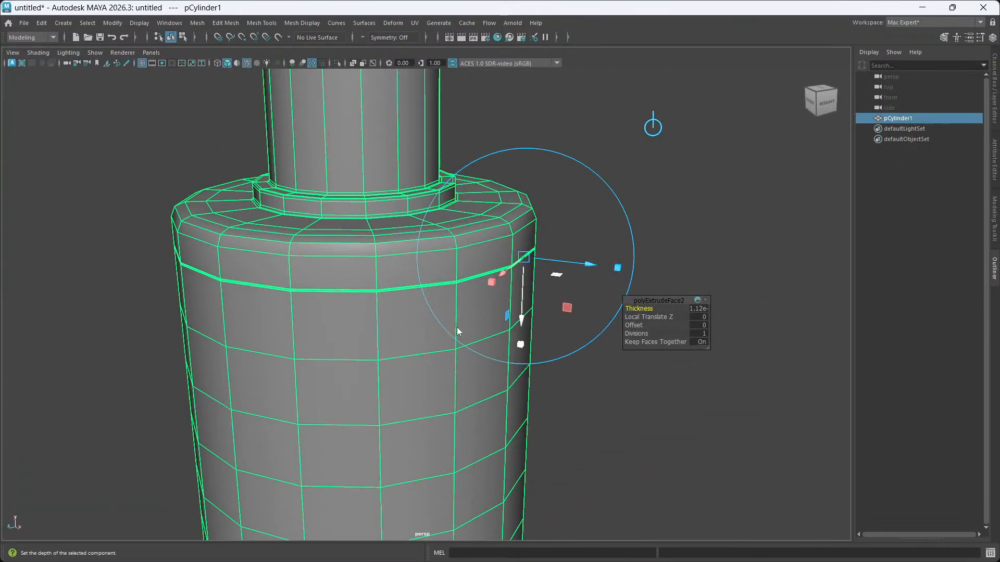
pyautogui.moveTo(457, 264); pyautogui.dragTo(528, 250, button='right')
pyautogui.click(593, 234)
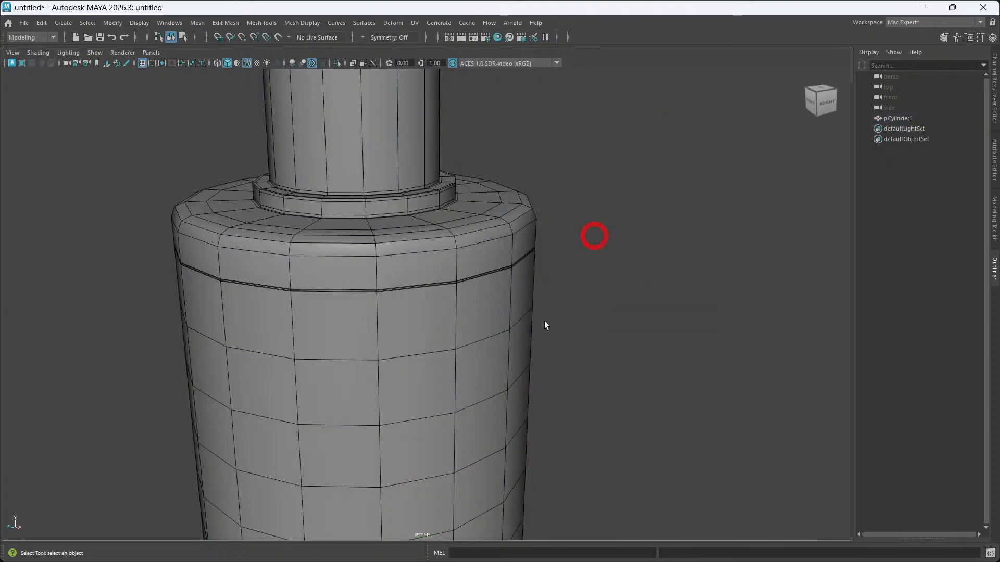
pyautogui.keyDown('alt'); pyautogui.moveTo(453, 410); pyautogui.dragTo(455, 408); pyautogui.keyUp('alt')
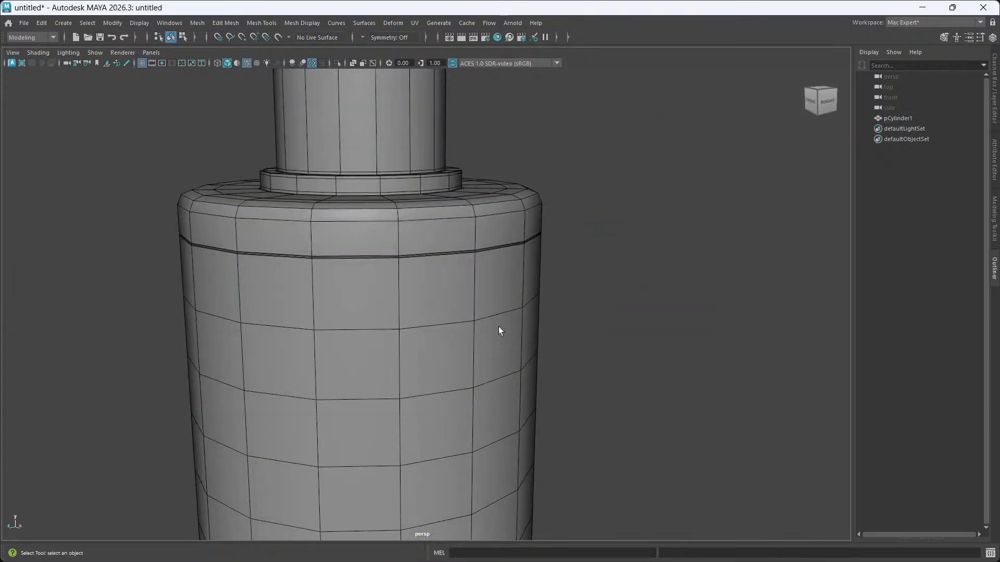
pyautogui.click(435, 310)
pyautogui.press('3')
pyautogui.click(635, 305)
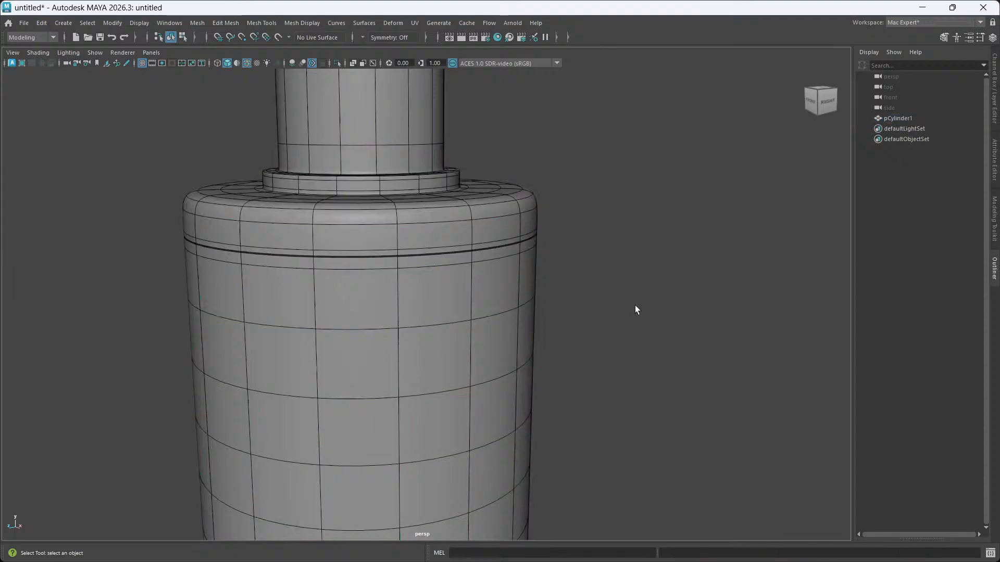
# Turn off the wireframe on shaded surfaces and examine the smoothed shoulder and body groove from several sides.
pyautogui.scroll(8, 509, 384)
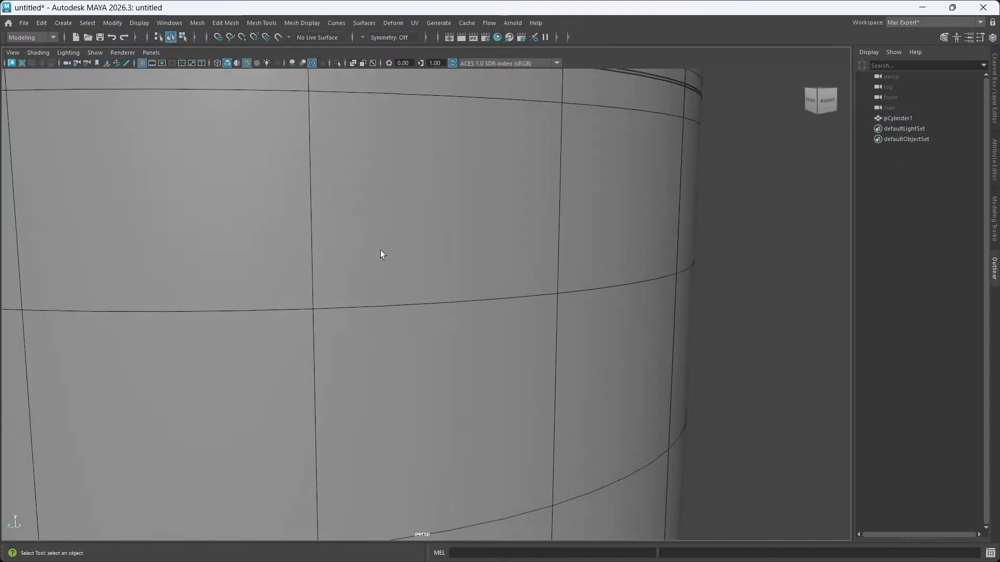
pyautogui.keyDown('alt'); pyautogui.moveTo(380, 251); pyautogui.dragTo(383, 320, button='middle'); pyautogui.keyUp('alt')
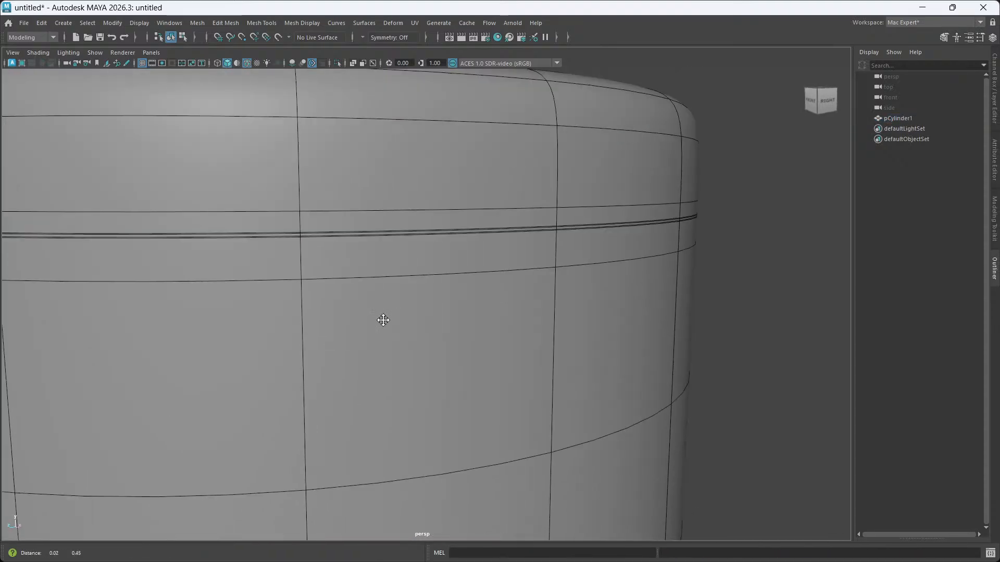
pyautogui.click(248, 65)
pyautogui.moveTo(453, 374)
pyautogui.keyDown('alt'); pyautogui.mouseDown()
pyautogui.moveTo(420, 389)
pyautogui.moveTo(452, 395)
pyautogui.moveTo(445, 397)
pyautogui.mouseUp(); pyautogui.keyUp('alt')
pyautogui.scroll(-4, 421, 390)
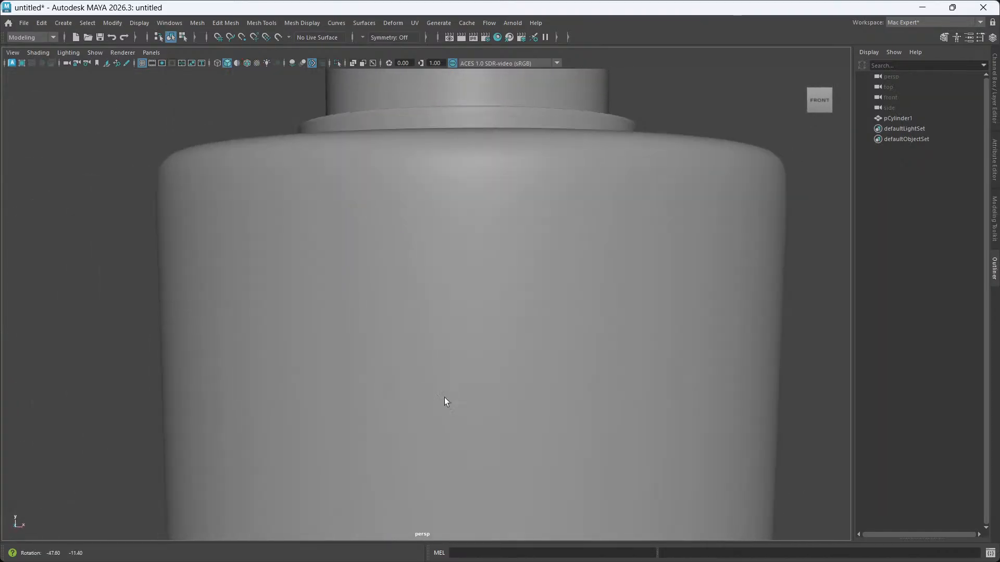
pyautogui.click(464, 329)
pyautogui.keyDown('alt'); pyautogui.moveTo(509, 404); pyautogui.dragTo(491, 408); pyautogui.keyUp('alt')
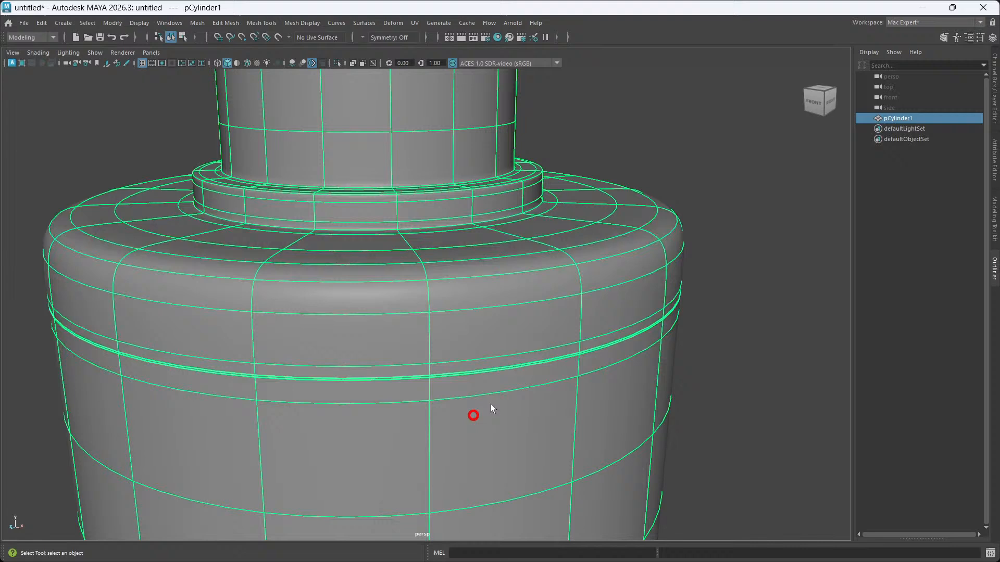
pyautogui.click(771, 318)
pyautogui.keyDown('alt'); pyautogui.moveTo(667, 417); pyautogui.dragTo(606, 415); pyautogui.keyUp('alt')
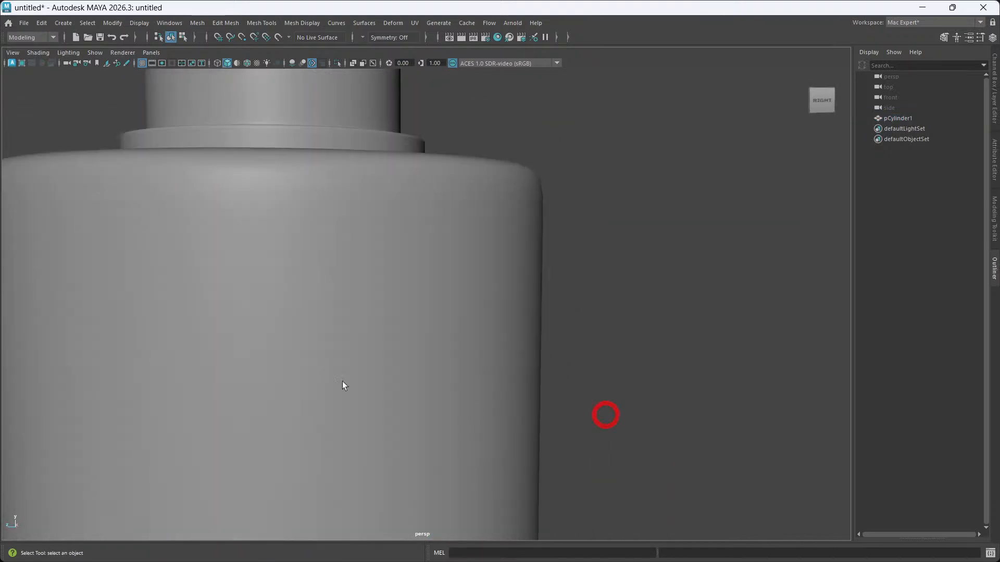
pyautogui.scroll(-5, 342, 386)
pyautogui.scroll(6, 426, 339)
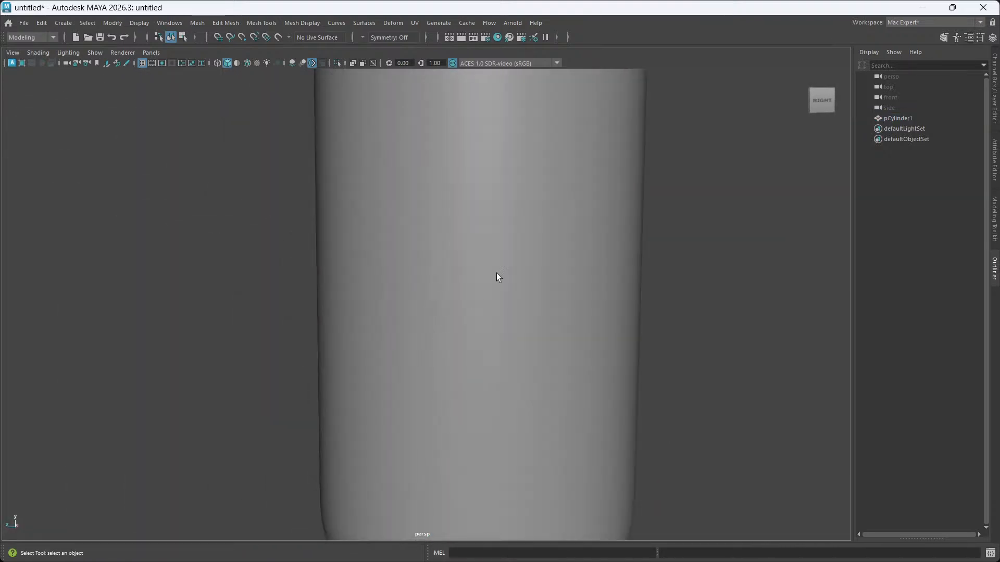
pyautogui.scroll(-3, 451, 306)
# Deepen the groove below the shoulder by changing the extrusion's Thickness to about -0.041.
pyautogui.click(454, 293)
pyautogui.keyDown('alt'); pyautogui.moveTo(454, 295); pyautogui.dragTo(464, 313); pyautogui.keyUp('alt')
pyautogui.press('t')
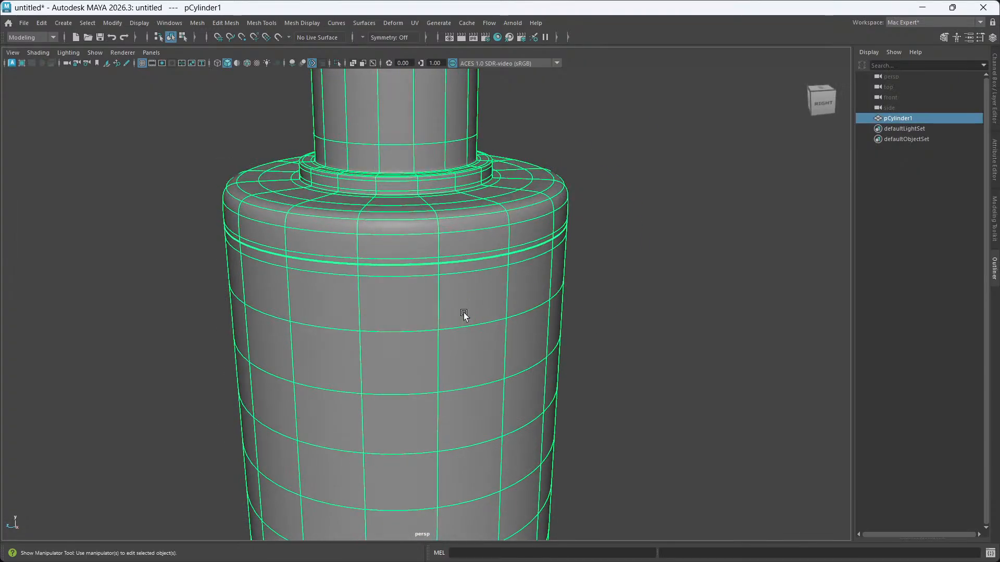
pyautogui.hotkey('ctrl', 'e')
pyautogui.scroll(5, 462, 290)
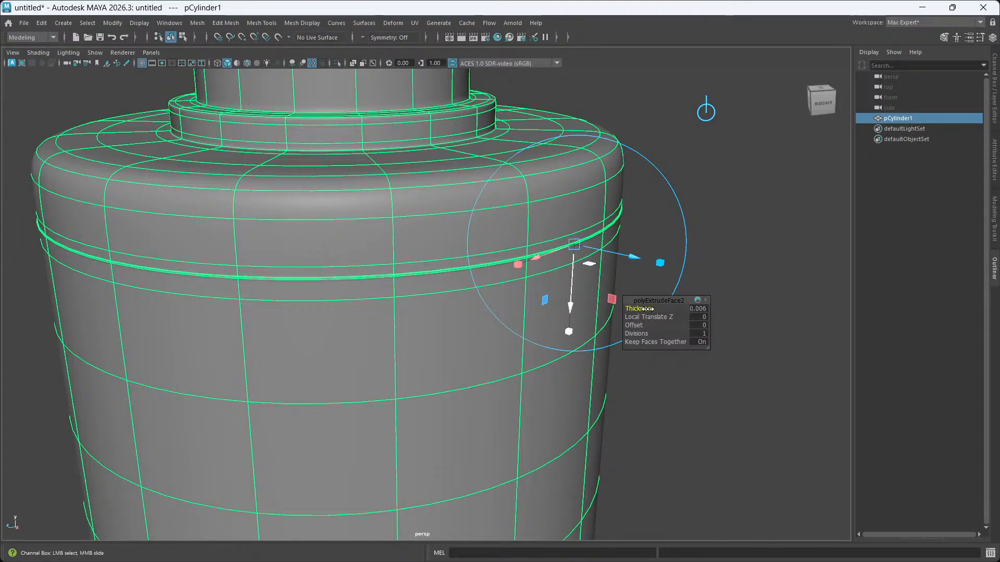
pyautogui.moveTo(648, 308); pyautogui.dragTo(623, 311, button='middle')
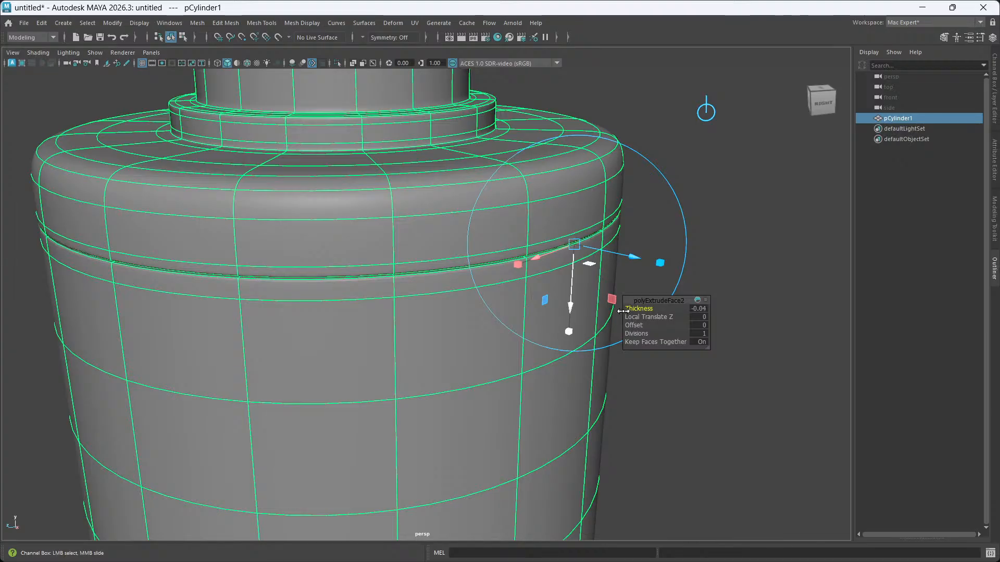
pyautogui.click(682, 428)
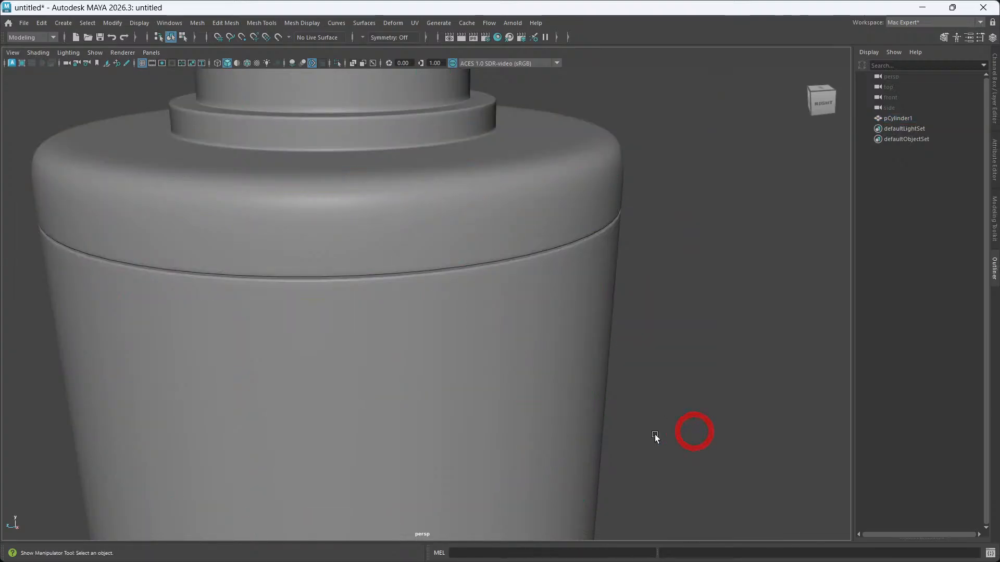
# Examine the deepened groove in relation to the whole bottle from the side and from above.
pyautogui.keyDown('alt'); pyautogui.moveTo(654, 435); pyautogui.dragTo(576, 404); pyautogui.keyUp('alt')
pyautogui.scroll(-5, 370, 326)
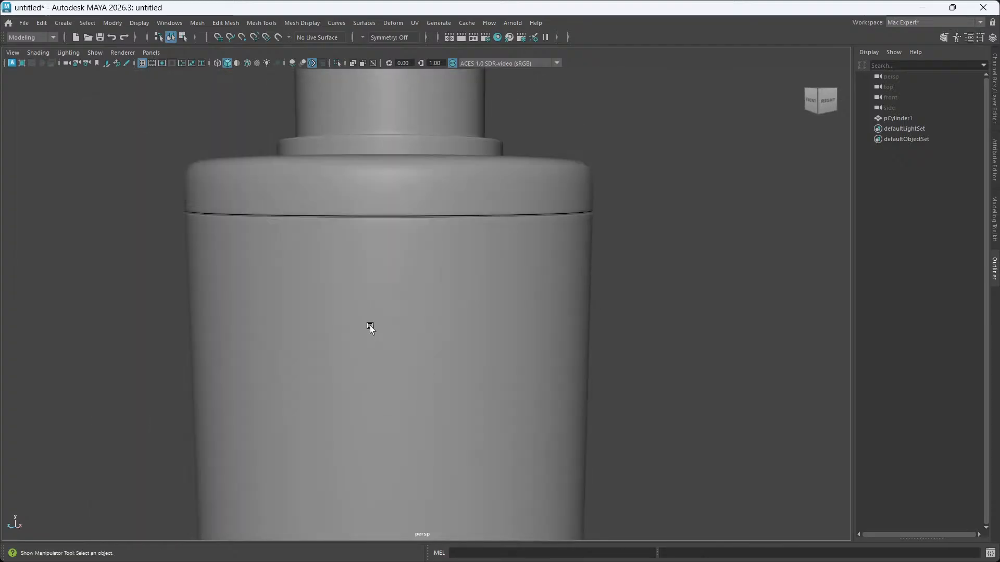
pyautogui.keyDown('alt'); pyautogui.moveTo(446, 316); pyautogui.dragTo(443, 283, button='middle'); pyautogui.keyUp('alt')
pyautogui.keyDown('alt'); pyautogui.moveTo(430, 399); pyautogui.dragTo(444, 360); pyautogui.keyUp('alt')
pyautogui.keyDown('alt'); pyautogui.moveTo(444, 359); pyautogui.dragTo(444, 374, button='middle'); pyautogui.keyUp('alt')
pyautogui.scroll(-5, 445, 351)
pyautogui.keyDown('alt'); pyautogui.moveTo(445, 338); pyautogui.dragTo(445, 348, button='middle'); pyautogui.keyUp('alt')
pyautogui.keyDown('alt'); pyautogui.moveTo(445, 348); pyautogui.dragTo(448, 453); pyautogui.keyUp('alt')
pyautogui.scroll(6, 410, 413)
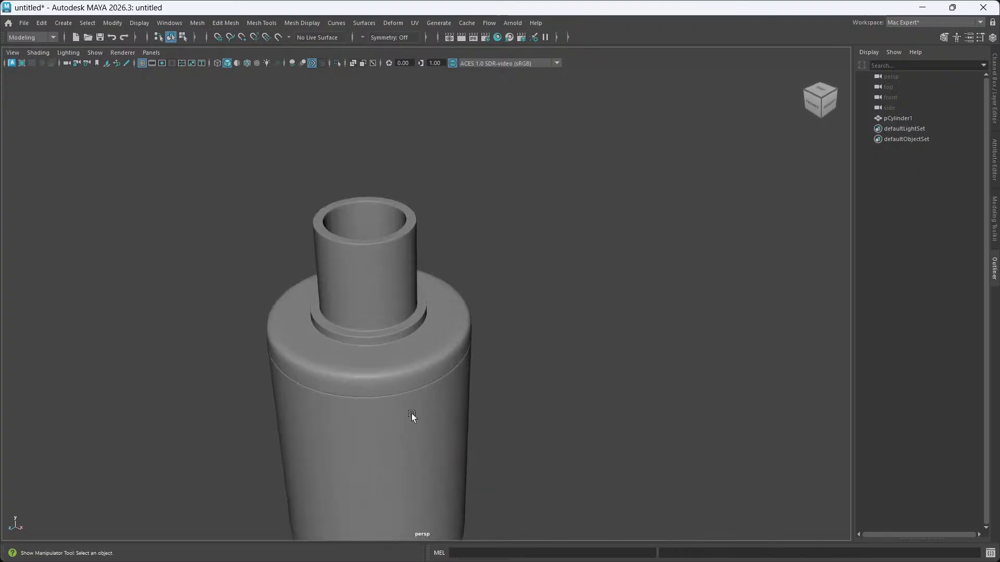
# Make the groove below the shoulder shallower, changing the extrusion's Thickness to about -0.034 and further to about -0.028.
pyautogui.keyDown('alt'); pyautogui.moveTo(396, 453); pyautogui.dragTo(422, 357, button='middle'); pyautogui.keyUp('alt')
pyautogui.keyDown('alt'); pyautogui.moveTo(401, 437); pyautogui.dragTo(406, 389); pyautogui.keyUp('alt')
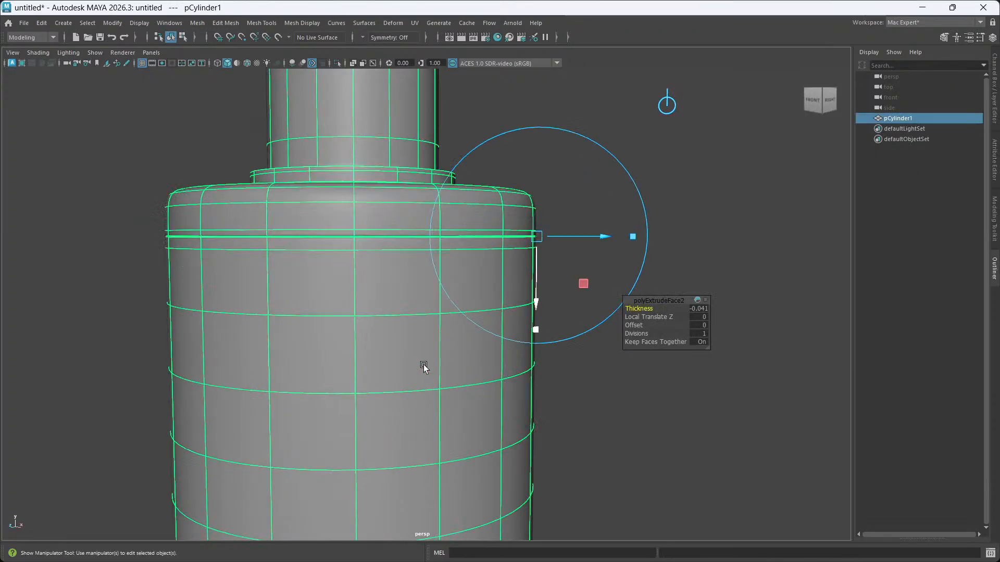
pyautogui.scroll(3, 573, 354)
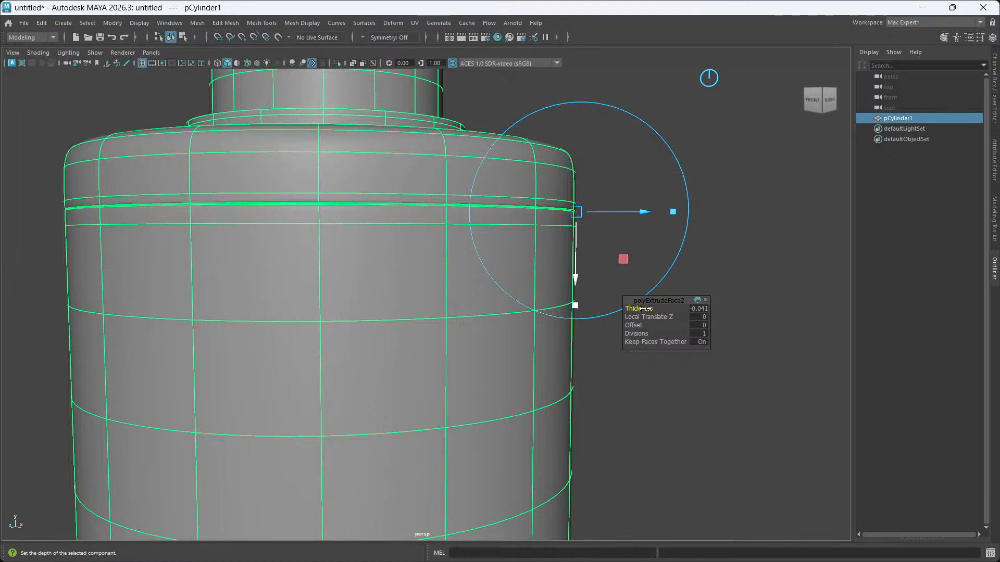
pyautogui.moveTo(645, 309); pyautogui.dragTo(649, 310)
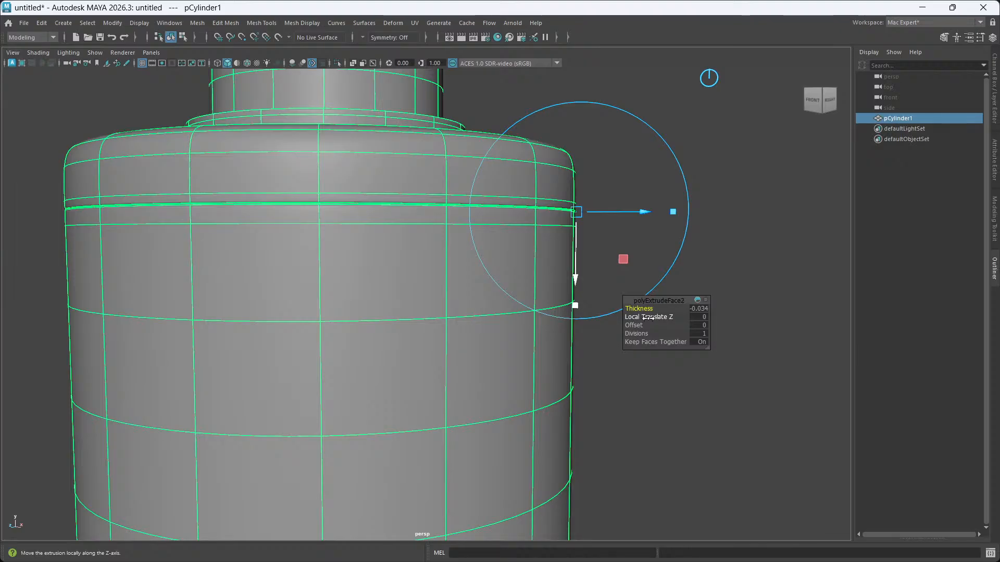
pyautogui.click(795, 193)
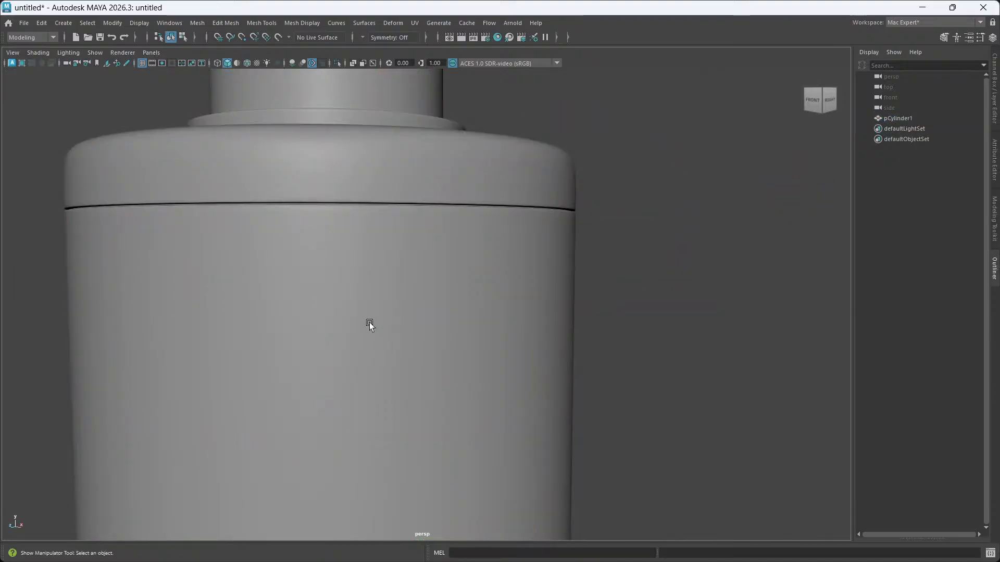
pyautogui.moveTo(368, 326)
pyautogui.keyDown('alt'); pyautogui.mouseDown()
pyautogui.moveTo(348, 364)
pyautogui.moveTo(358, 325)
pyautogui.moveTo(333, 336)
pyautogui.moveTo(353, 330)
pyautogui.mouseUp(); pyautogui.keyUp('alt')
pyautogui.click(372, 323)
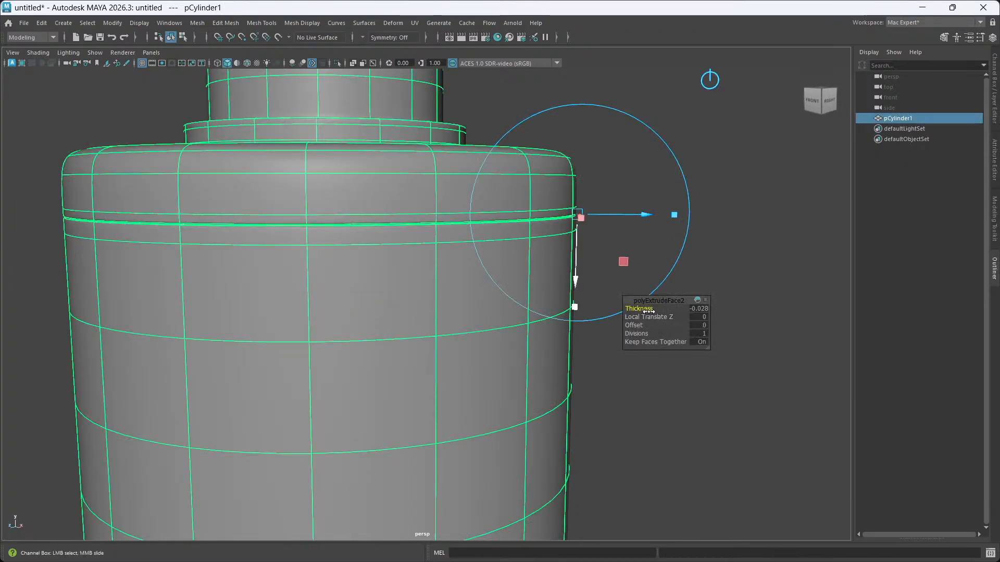
pyautogui.click(794, 249)
# Check the groove up close and reduce its depth by changing the extrusion's Thickness to about -0.008.
pyautogui.keyDown('alt'); pyautogui.moveTo(663, 307); pyautogui.dragTo(633, 314); pyautogui.keyUp('alt')
pyautogui.scroll(10, 529, 288)
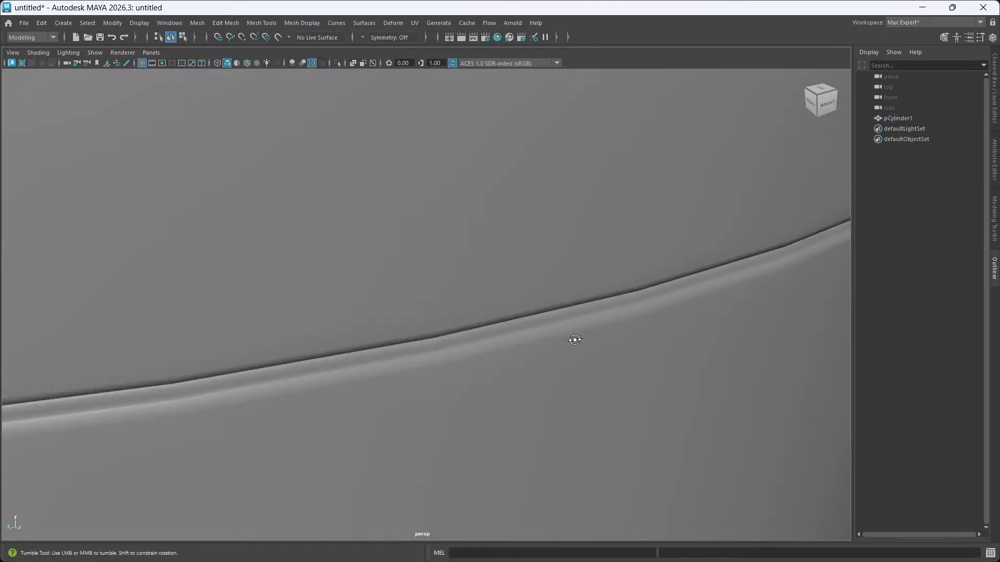
pyautogui.keyDown('alt'); pyautogui.moveTo(574, 339); pyautogui.dragTo(562, 333); pyautogui.keyUp('alt')
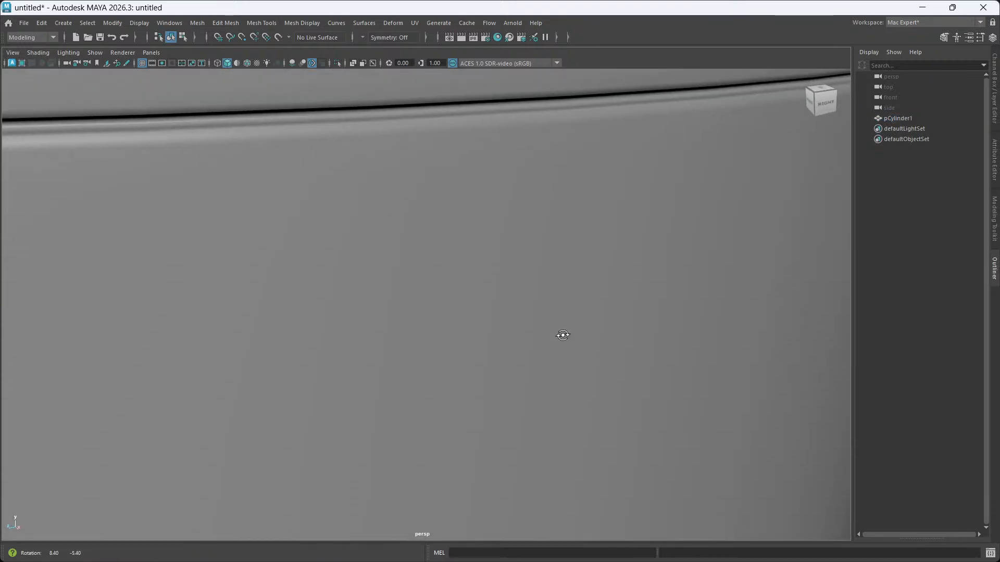
pyautogui.click(598, 189)
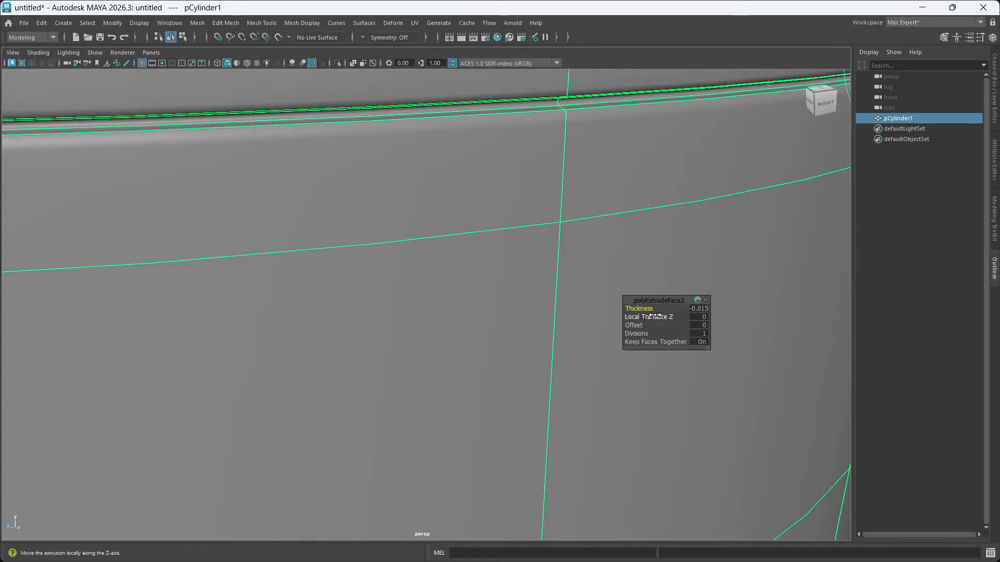
pyautogui.moveTo(643, 311); pyautogui.dragTo(646, 312)
pyautogui.scroll(-6, 534, 288)
pyautogui.keyDown('alt'); pyautogui.moveTo(534, 288); pyautogui.dragTo(536, 293); pyautogui.keyUp('alt')
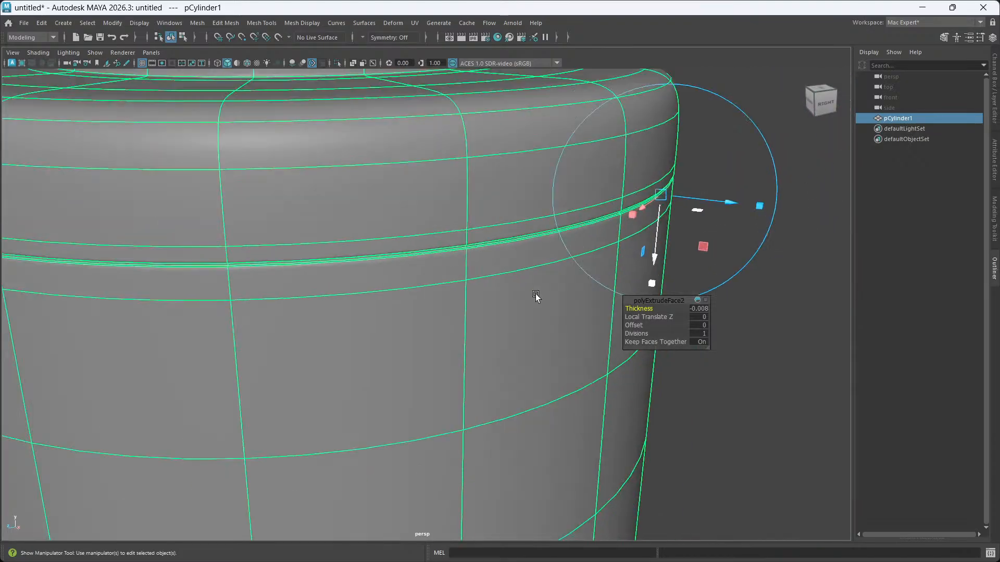
pyautogui.click(717, 438)
# Examine the shallow groove, shoulder, collar and neck on the smoothed bottle.
pyautogui.scroll(-4, 578, 364)
pyautogui.moveTo(522, 389)
pyautogui.keyDown('alt'); pyautogui.mouseDown()
pyautogui.moveTo(538, 378)
pyautogui.moveTo(511, 383)
pyautogui.mouseUp(); pyautogui.keyUp('alt')
pyautogui.scroll(-3, 479, 312)
pyautogui.scroll(-5, 611, 313)
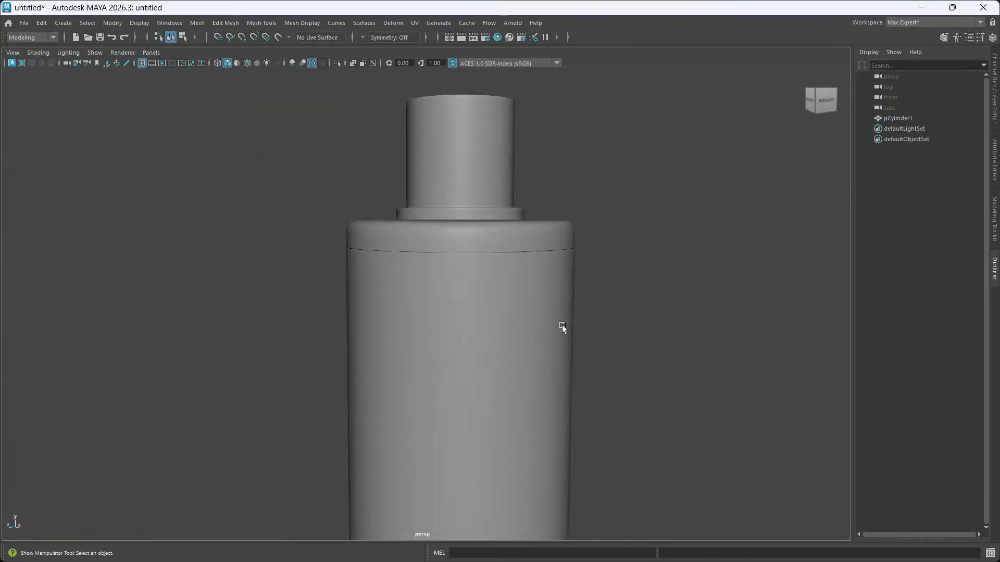
pyautogui.keyDown('alt'); pyautogui.moveTo(562, 328); pyautogui.dragTo(520, 324); pyautogui.keyUp('alt')
pyautogui.scroll(-5, 521, 260)
pyautogui.scroll(5, 471, 295)
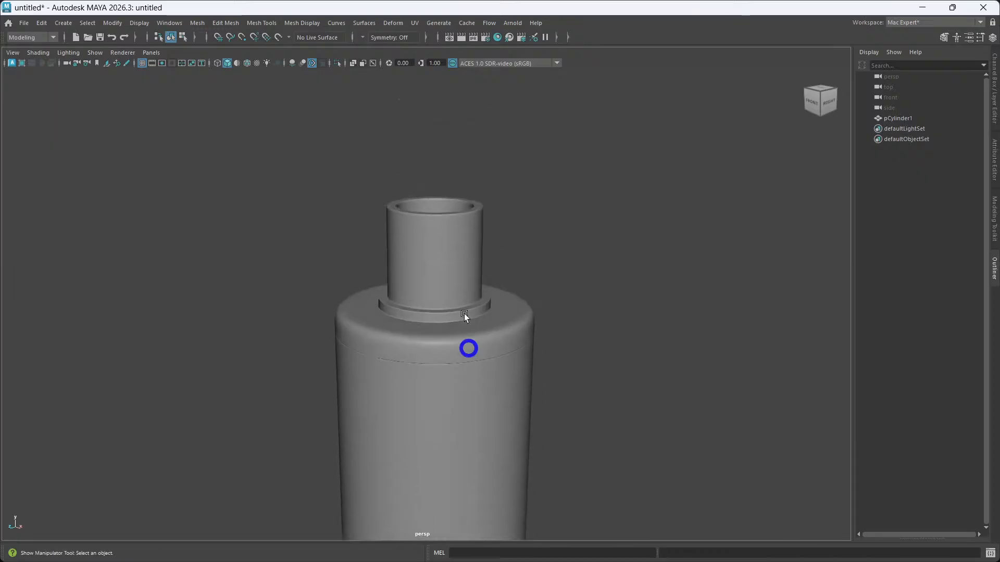
pyautogui.click(457, 275)
pyautogui.scroll(3, 472, 384)
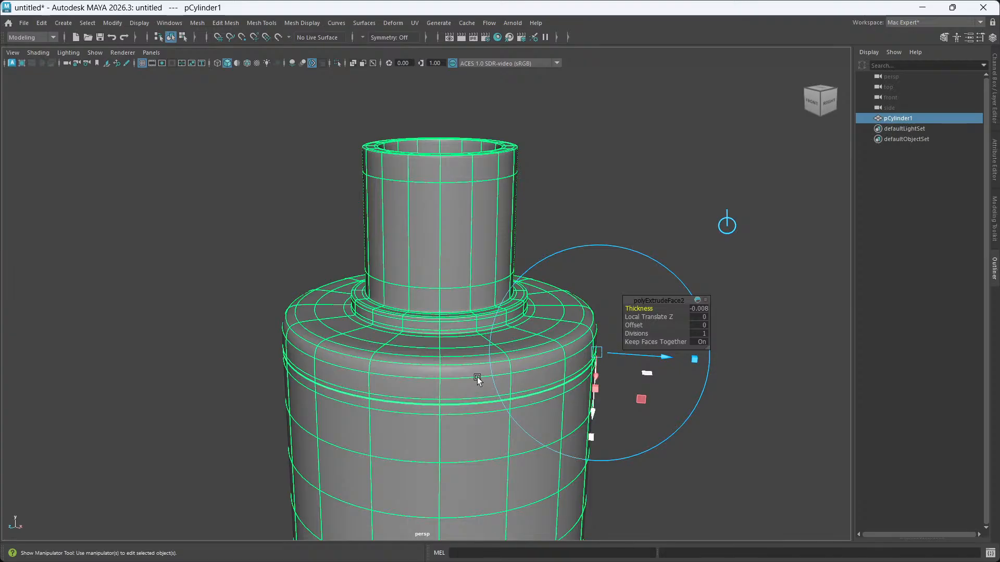
pyautogui.click(531, 231)
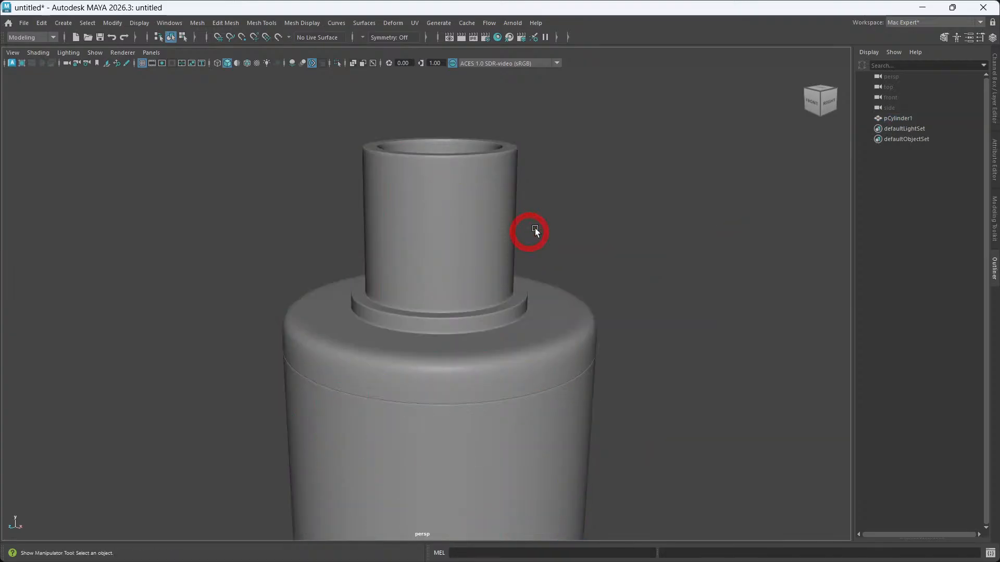
# Turn off smooth mesh preview for the bottle and deselect it.
pyautogui.keyDown('alt'); pyautogui.moveTo(530, 231); pyautogui.dragTo(455, 272); pyautogui.keyUp('alt')
pyautogui.click(462, 236)
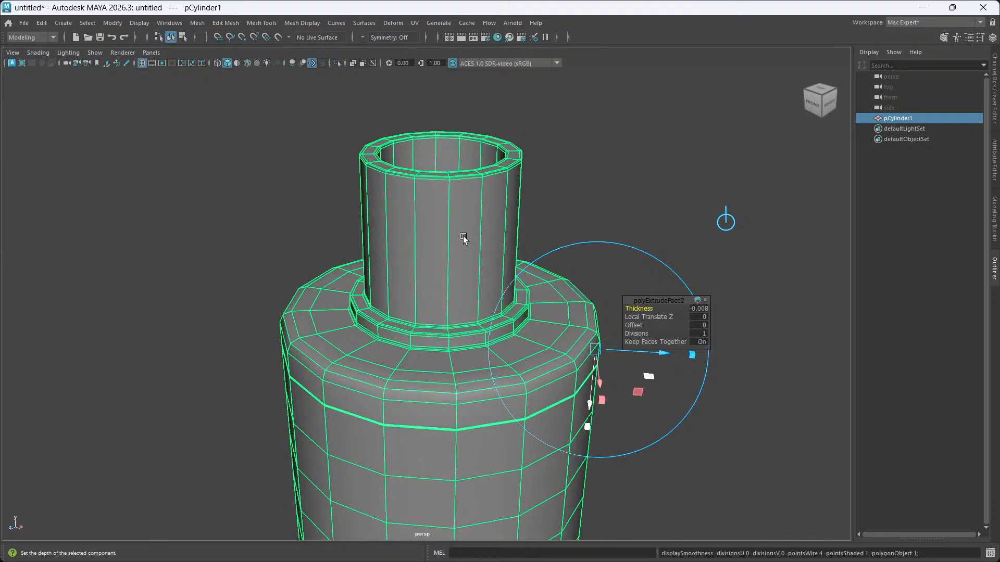
pyautogui.click(598, 184)
pyautogui.rightClick(598, 183)
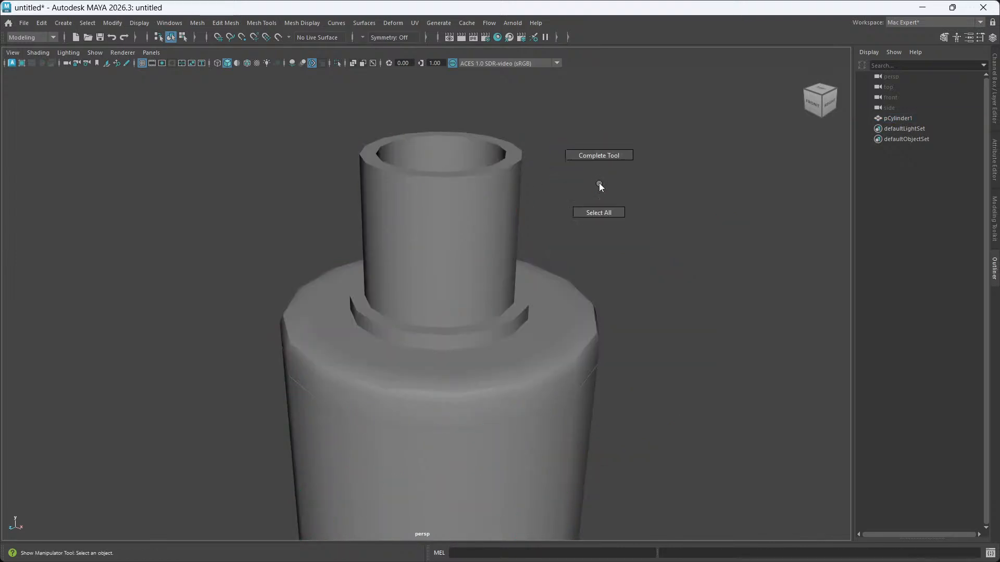
# In face mode, select the full loop of tall outer faces around the bottle's neck.
pyautogui.click(502, 211)
pyautogui.rightClick(634, 186)
pyautogui.moveTo(625, 187); pyautogui.dragTo(623, 211, button='right')
pyautogui.click(496, 279)
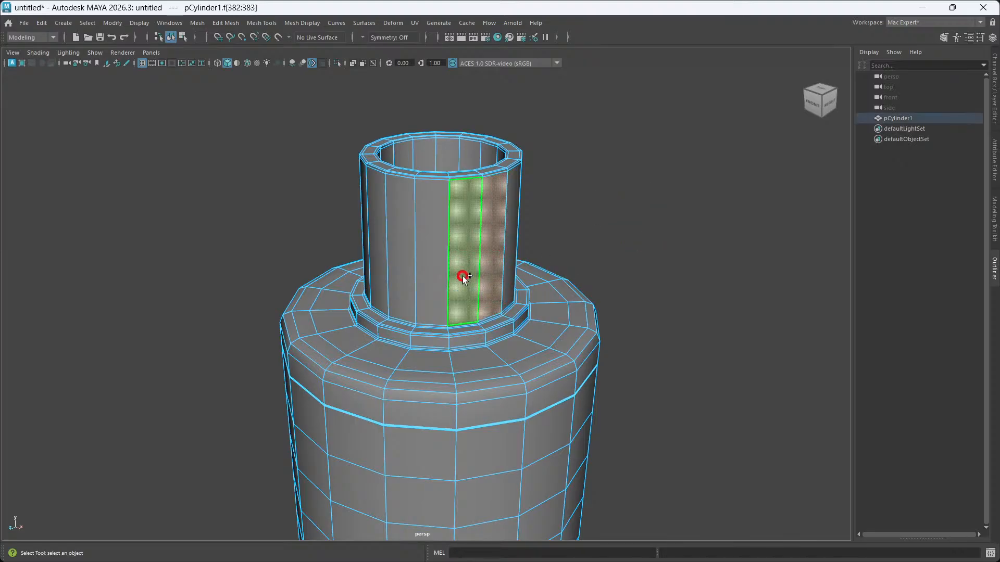
pyautogui.keyDown('shift'); pyautogui.doubleClick(461, 278); pyautogui.keyUp('shift')
pyautogui.keyDown('alt'); pyautogui.moveTo(448, 273); pyautogui.dragTo(468, 264); pyautogui.keyUp('alt')
pyautogui.scroll(4, 482, 249)
pyautogui.keyDown('alt'); pyautogui.moveTo(485, 253); pyautogui.dragTo(460, 351, button='middle'); pyautogui.keyUp('alt')
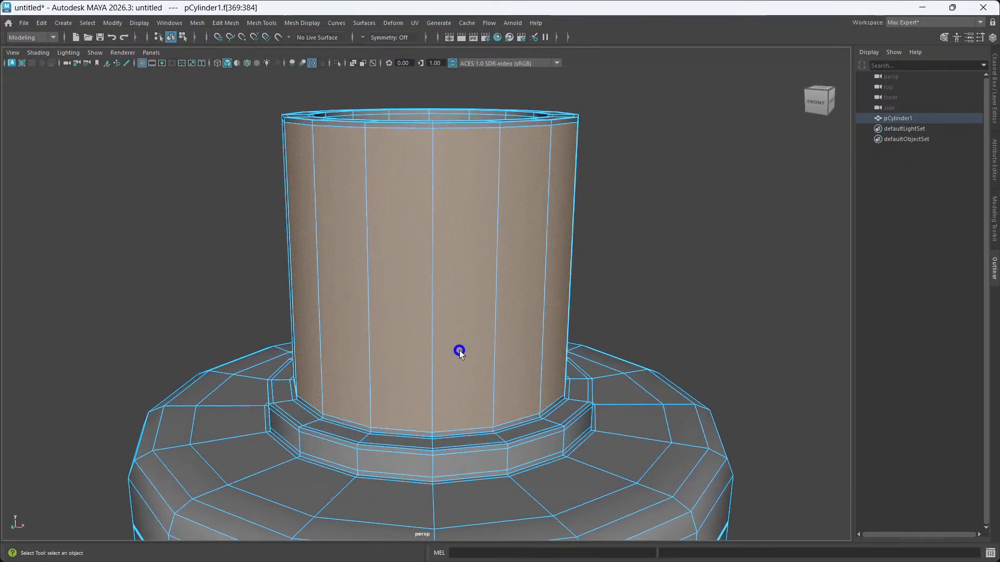
pyautogui.keyDown('alt'); pyautogui.moveTo(489, 271); pyautogui.dragTo(474, 308, button='middle'); pyautogui.keyUp('alt')
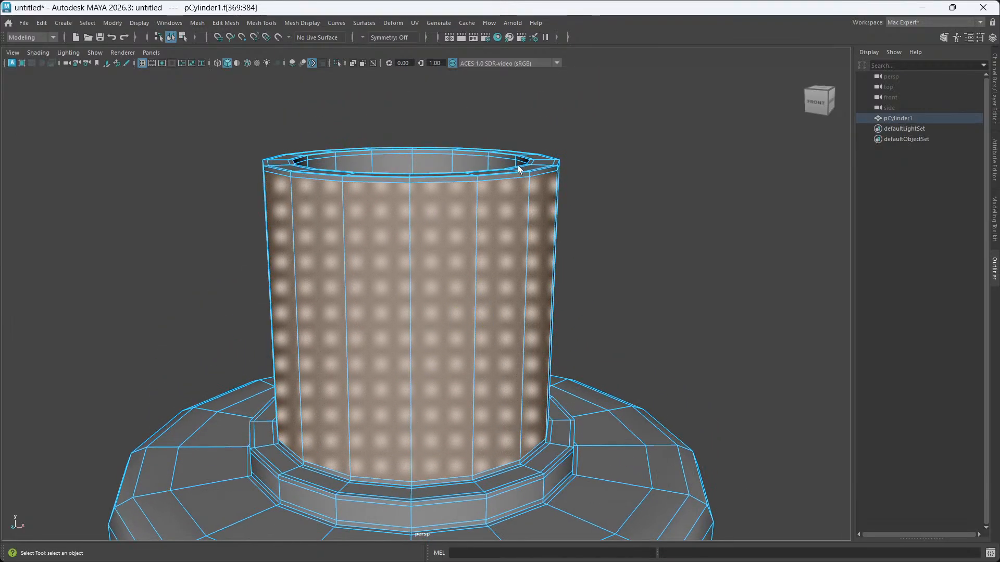
# Reselect the neck's outer faces together with the thin face ring below the rim and duplicate them as a separate shell.
pyautogui.keyDown('ctrl'); pyautogui.click(465, 175); pyautogui.keyUp('ctrl')
pyautogui.keyDown('ctrl'); pyautogui.click(490, 180); pyautogui.keyUp('ctrl')
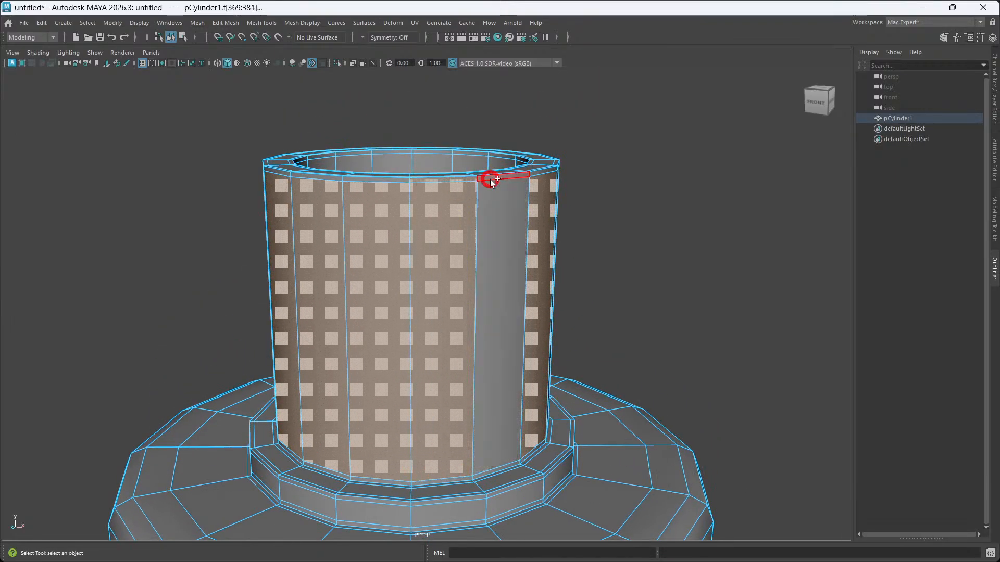
pyautogui.keyDown('shift'); pyautogui.click(513, 176); pyautogui.keyUp('shift')
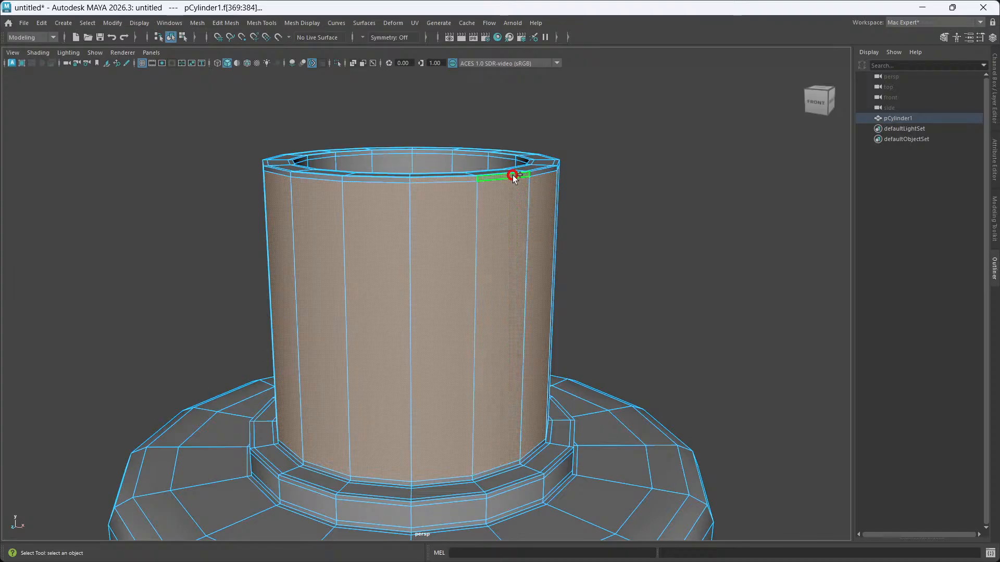
pyautogui.click(651, 205)
pyautogui.click(514, 238)
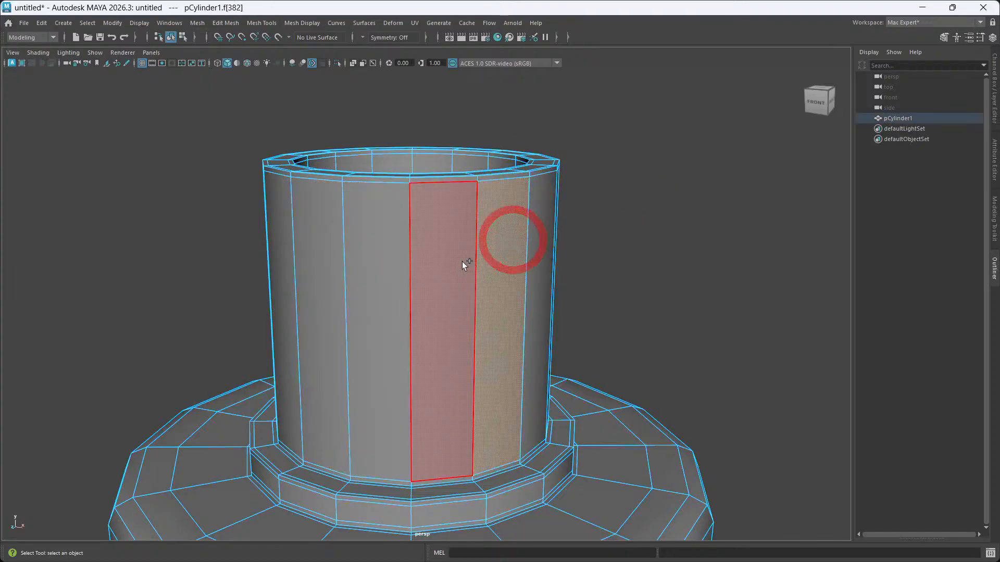
pyautogui.keyDown('shift'); pyautogui.doubleClick(452, 265); pyautogui.keyUp('shift')
pyautogui.keyDown('shift'); pyautogui.click(453, 177); pyautogui.keyUp('shift')
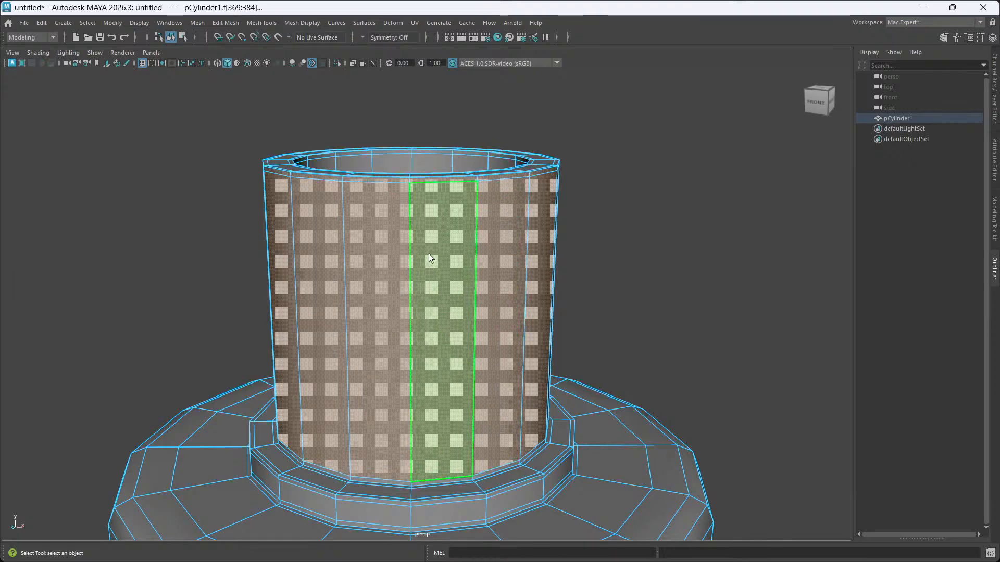
pyautogui.keyDown('shift'); pyautogui.rightClick(449, 220); pyautogui.keyUp('shift')
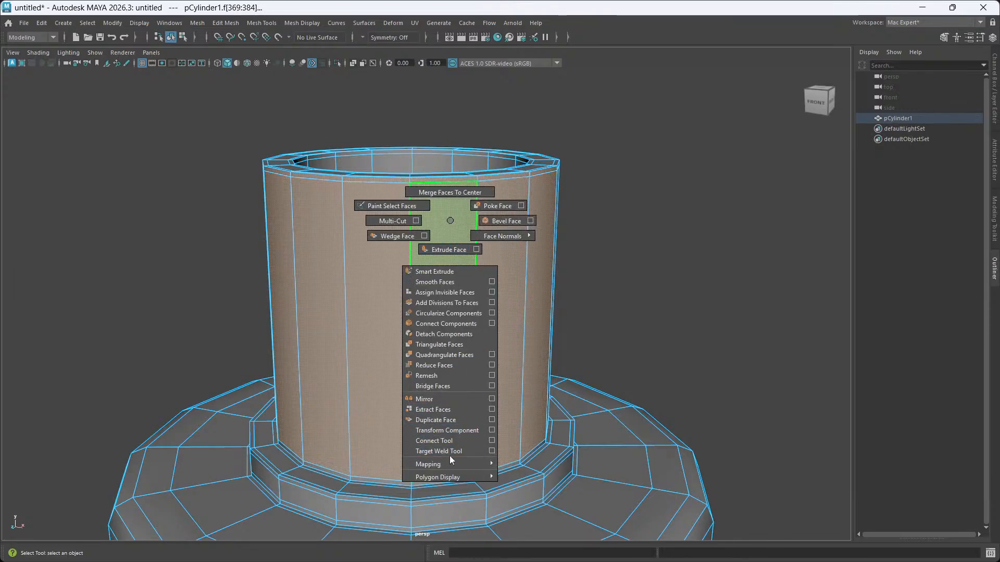
pyautogui.click(451, 421)
pyautogui.keyDown('alt'); pyautogui.moveTo(451, 413); pyautogui.dragTo(473, 401); pyautogui.keyUp('alt')
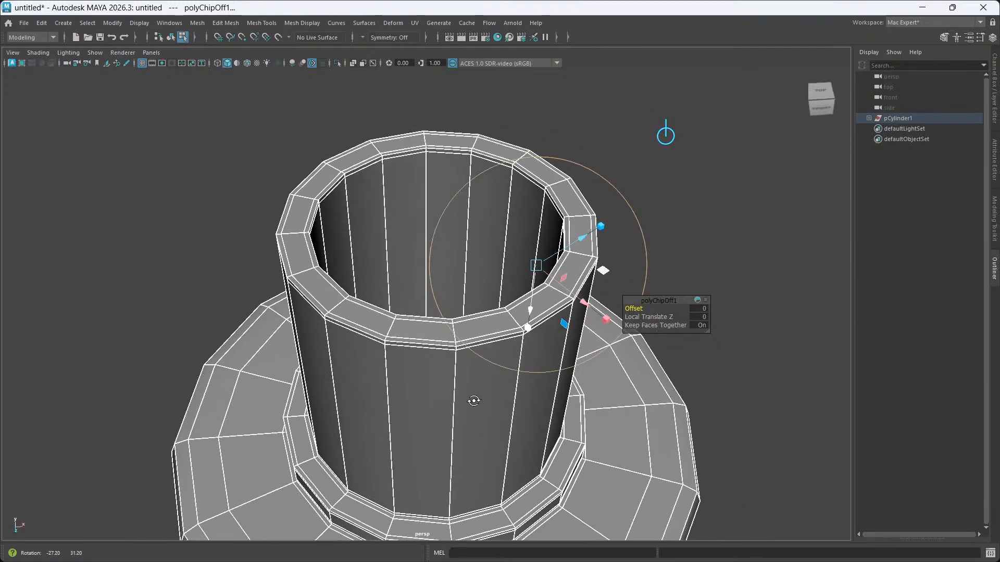
pyautogui.press('r')
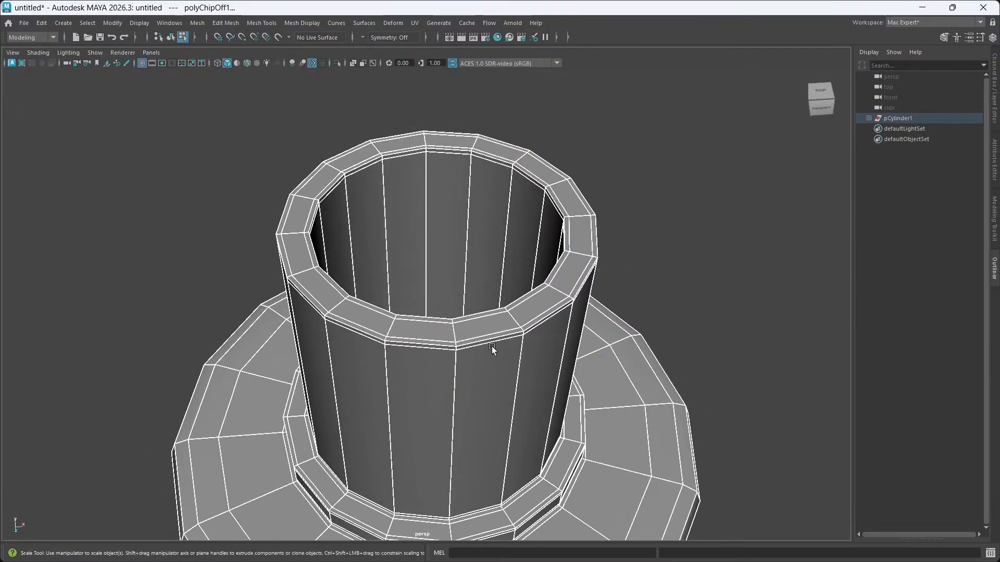
pyautogui.scroll(-6, 492, 346)
pyautogui.keyDown('alt'); pyautogui.moveTo(492, 438); pyautogui.dragTo(491, 416); pyautogui.keyUp('alt')
pyautogui.keyDown('alt'); pyautogui.moveTo(432, 489); pyautogui.dragTo(435, 439, button='middle'); pyautogui.keyUp('alt')
pyautogui.moveTo(432, 485); pyautogui.dragTo(433, 485)
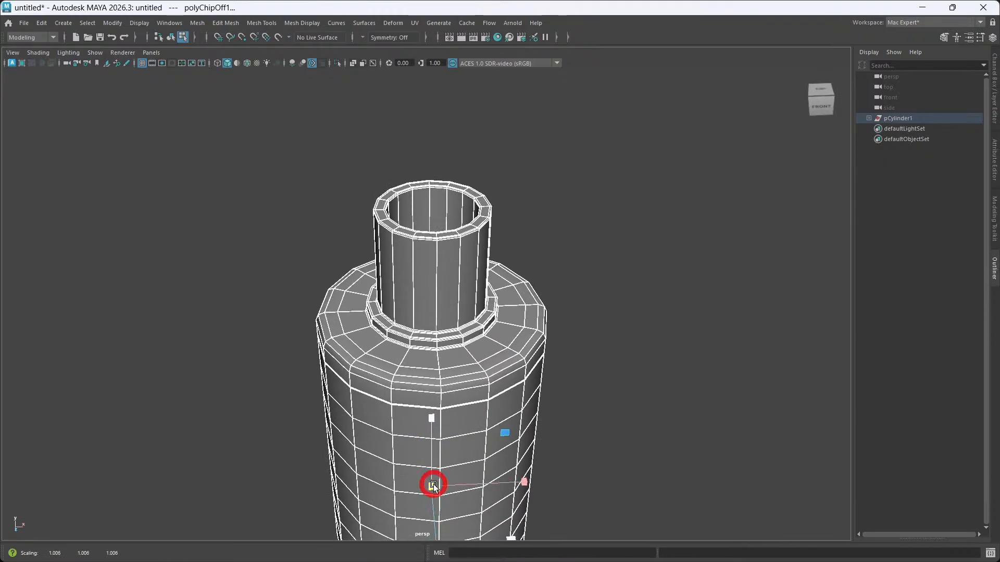
pyautogui.hotkey('ctrl', 'z')
pyautogui.click(633, 286)
pyautogui.keyDown('alt'); pyautogui.moveTo(515, 418); pyautogui.dragTo(515, 404); pyautogui.keyUp('alt')
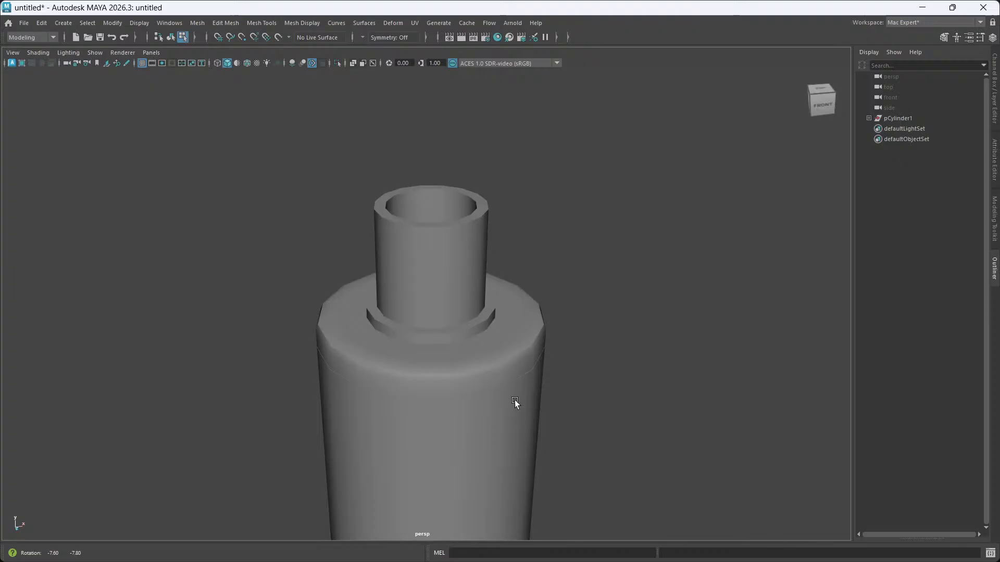
# Select the duplicated neck shell as an object, centre its pivot and scale it up slightly so it surrounds the neck.
pyautogui.doubleClick(453, 264)
pyautogui.moveTo(434, 348)
pyautogui.keyDown('alt'); pyautogui.mouseDown()
pyautogui.moveTo(459, 339)
pyautogui.moveTo(423, 342)
pyautogui.mouseUp(); pyautogui.keyUp('alt')
pyautogui.moveTo(607, 263); pyautogui.dragTo(660, 247, button='right')
pyautogui.keyDown('alt'); pyautogui.moveTo(435, 429); pyautogui.dragTo(488, 350); pyautogui.keyUp('alt')
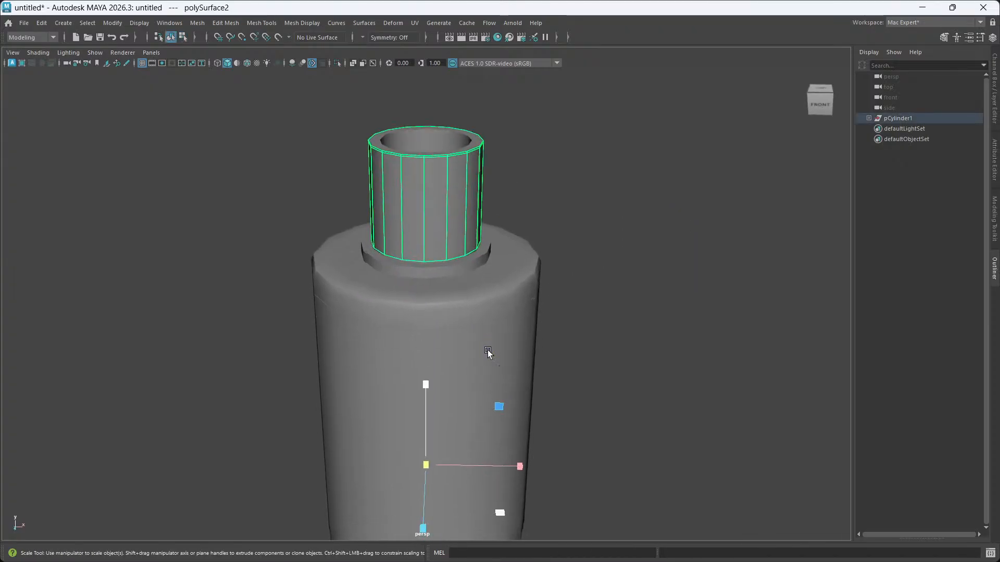
pyautogui.press('d')
pyautogui.rightClick(552, 294)
pyautogui.click(553, 322)
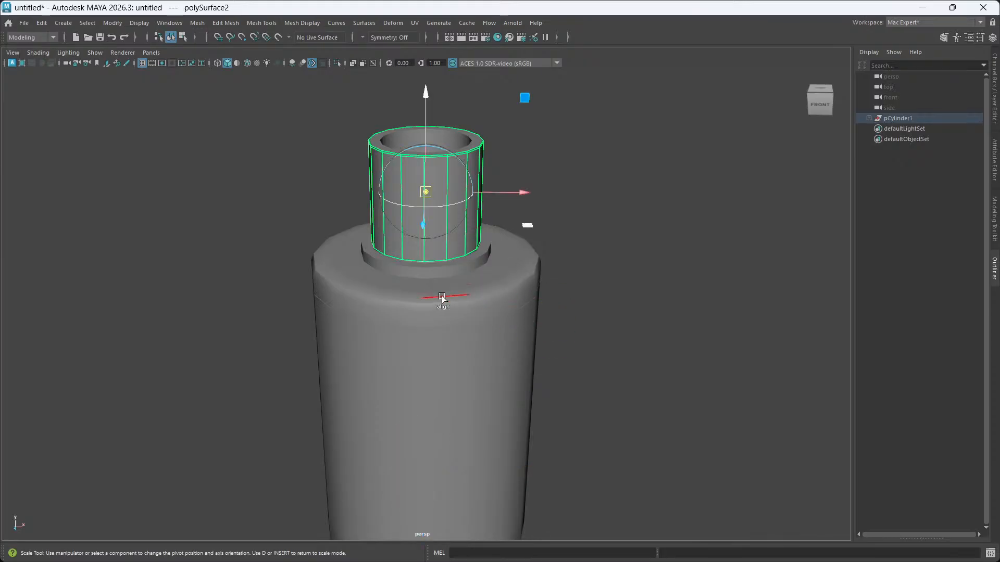
pyautogui.press('d')
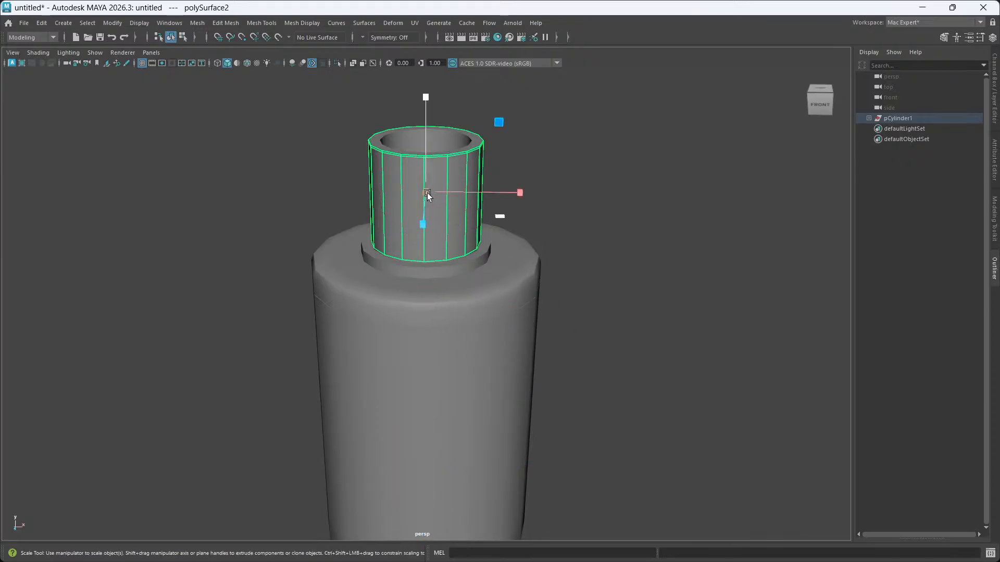
pyautogui.moveTo(427, 193); pyautogui.dragTo(431, 192)
# Delete the extra edge loop just below the top border of the duplicated neck shell.
pyautogui.scroll(4, 481, 265)
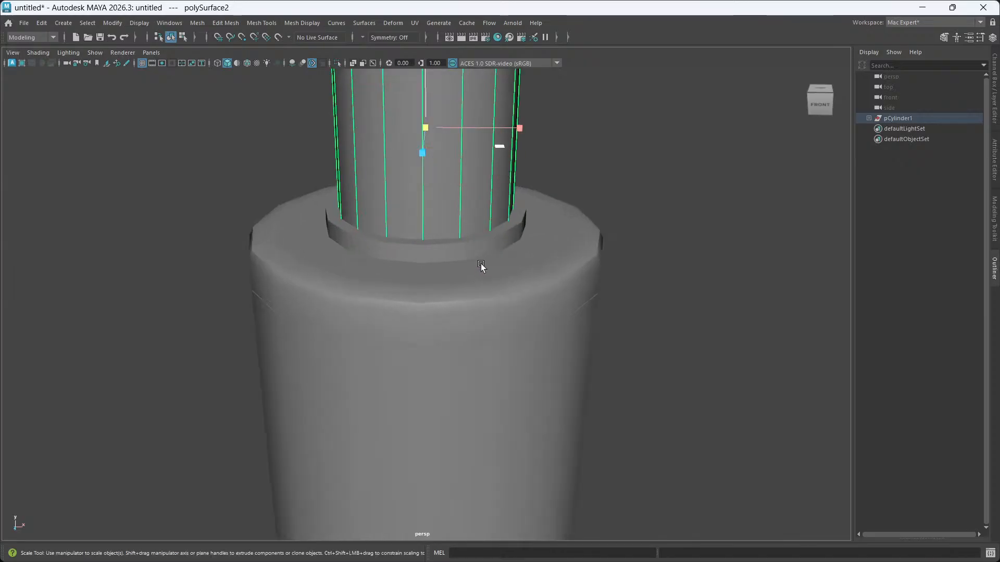
pyautogui.keyDown('alt'); pyautogui.moveTo(481, 264); pyautogui.dragTo(484, 367, button='middle'); pyautogui.keyUp('alt')
pyautogui.keyDown('alt'); pyautogui.moveTo(484, 323); pyautogui.dragTo(492, 366); pyautogui.keyUp('alt')
pyautogui.moveTo(621, 194); pyautogui.dragTo(619, 167, button='right')
pyautogui.scroll(4, 529, 314)
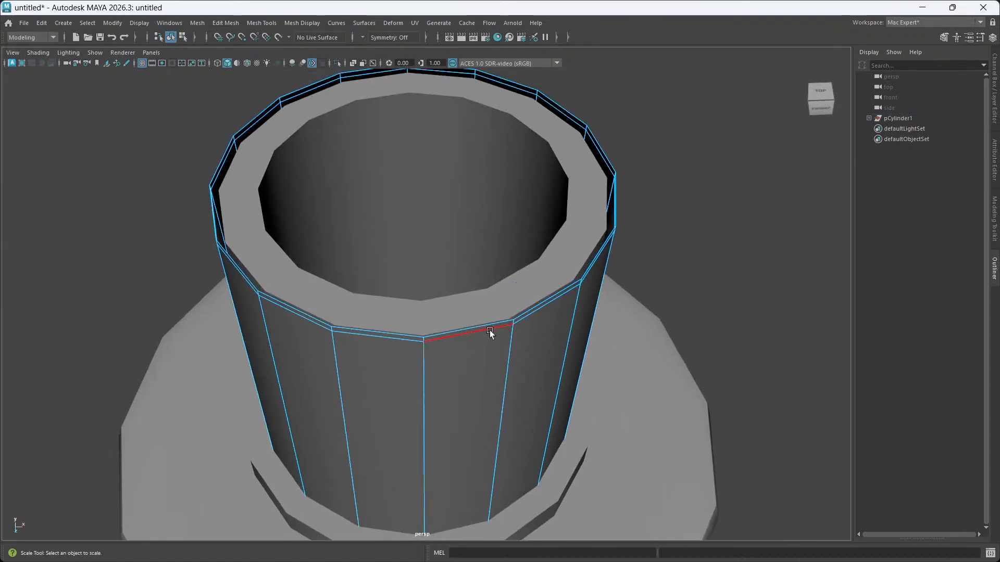
pyautogui.doubleClick(489, 330)
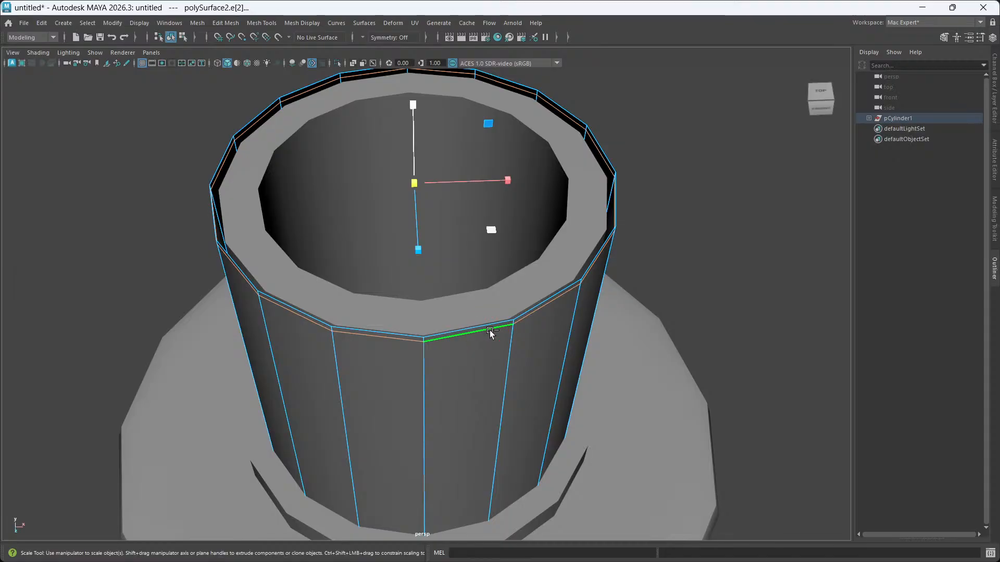
pyautogui.press('Delete')
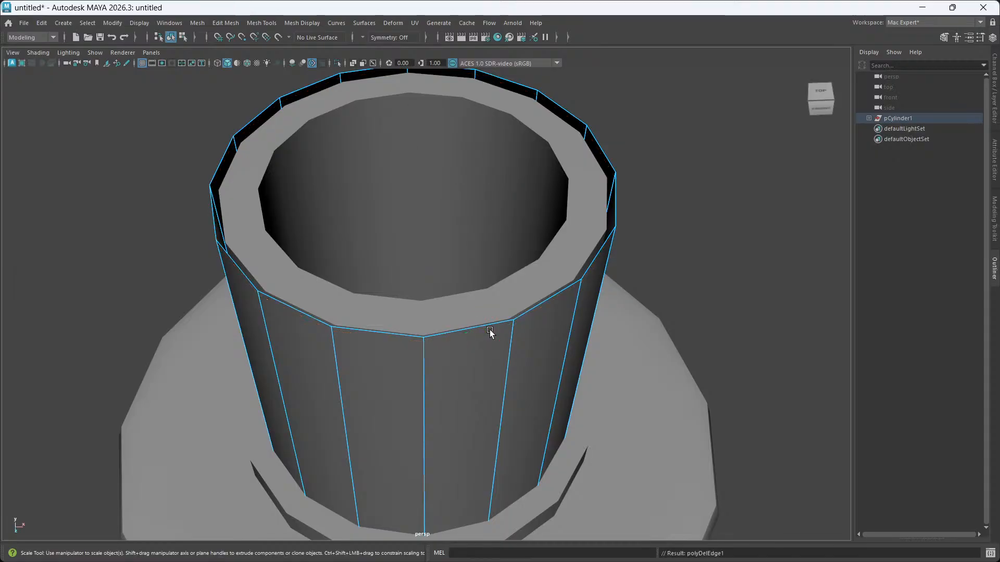
# Return the shell to object selection and raise it slightly so its lower edge clears the collar.
pyautogui.keyDown('alt'); pyautogui.moveTo(489, 330); pyautogui.dragTo(482, 347); pyautogui.keyUp('alt')
pyautogui.scroll(-3, 498, 269)
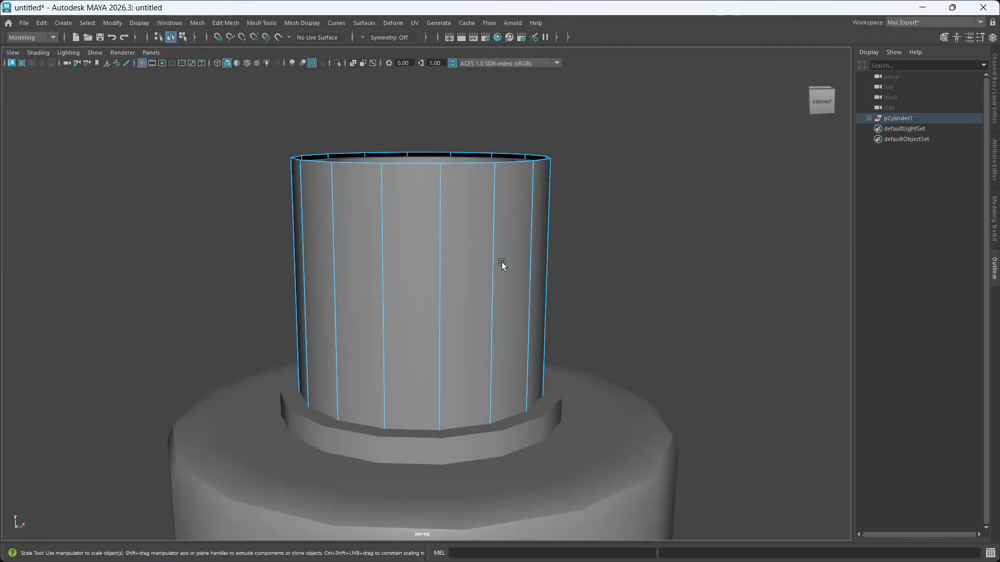
pyautogui.keyDown('alt'); pyautogui.moveTo(502, 261); pyautogui.dragTo(472, 317, button='middle'); pyautogui.keyUp('alt')
pyautogui.keyDown('alt'); pyautogui.moveTo(472, 317); pyautogui.dragTo(474, 324); pyautogui.keyUp('alt')
pyautogui.press('w')
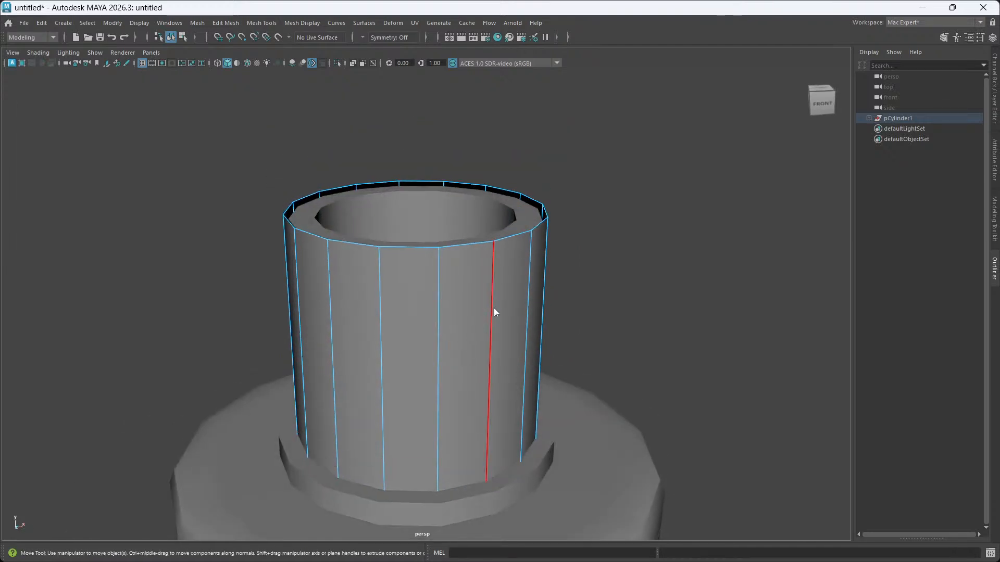
pyautogui.moveTo(494, 308); pyautogui.dragTo(526, 249, button='right')
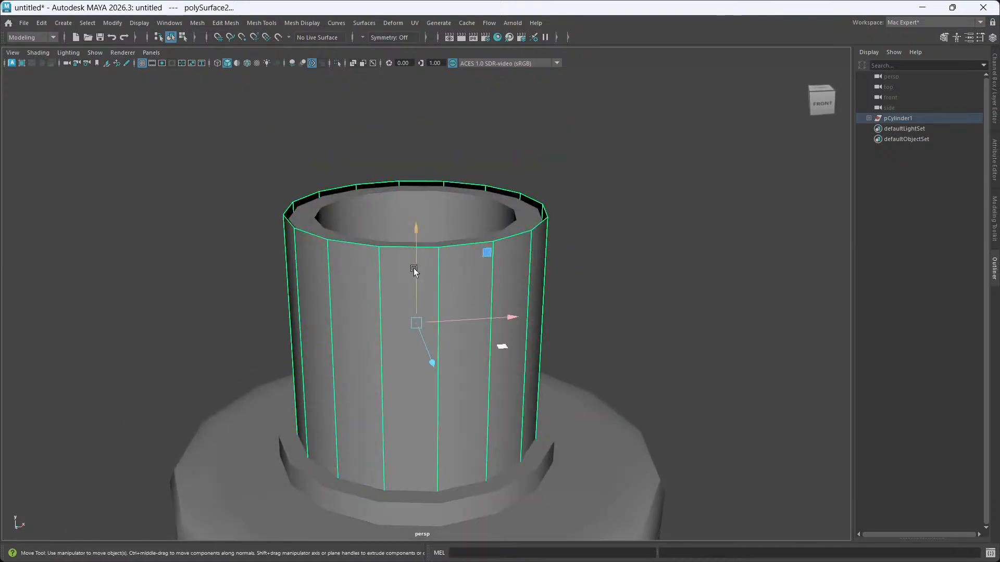
pyautogui.moveTo(413, 268); pyautogui.dragTo(417, 264)
pyautogui.keyDown('alt'); pyautogui.moveTo(417, 266); pyautogui.dragTo(455, 317); pyautogui.keyUp('alt')
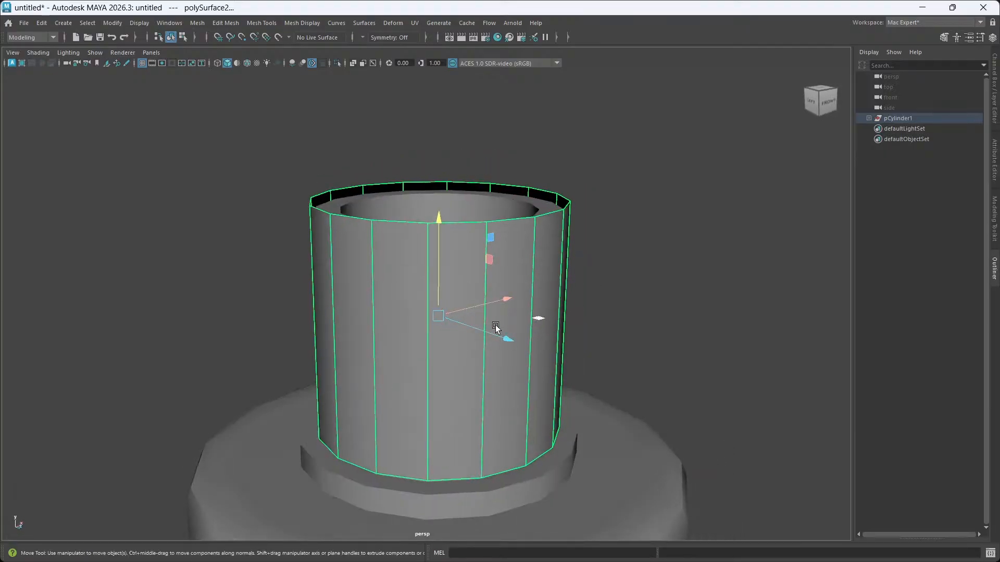
pyautogui.keyDown('alt'); pyautogui.moveTo(478, 358); pyautogui.dragTo(527, 363); pyautogui.keyUp('alt')
# Adjust the shell's uniform scale to about 1.028 and fine-tune its vertical position around the neck.
pyautogui.press('r')
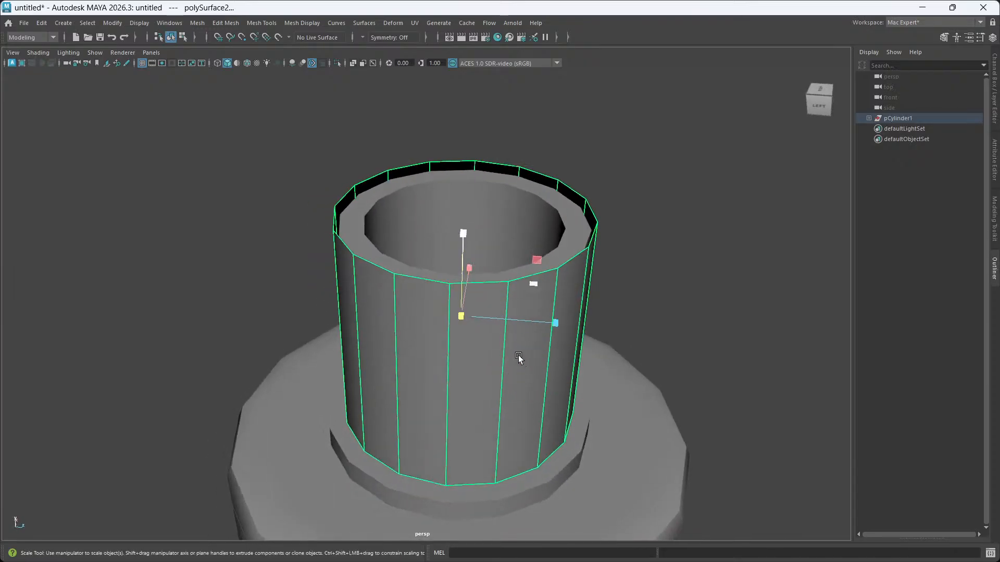
pyautogui.moveTo(462, 318)
pyautogui.mouseDown()
pyautogui.moveTo(485, 311)
pyautogui.moveTo(461, 305)
pyautogui.mouseUp()
pyautogui.click(460, 304)
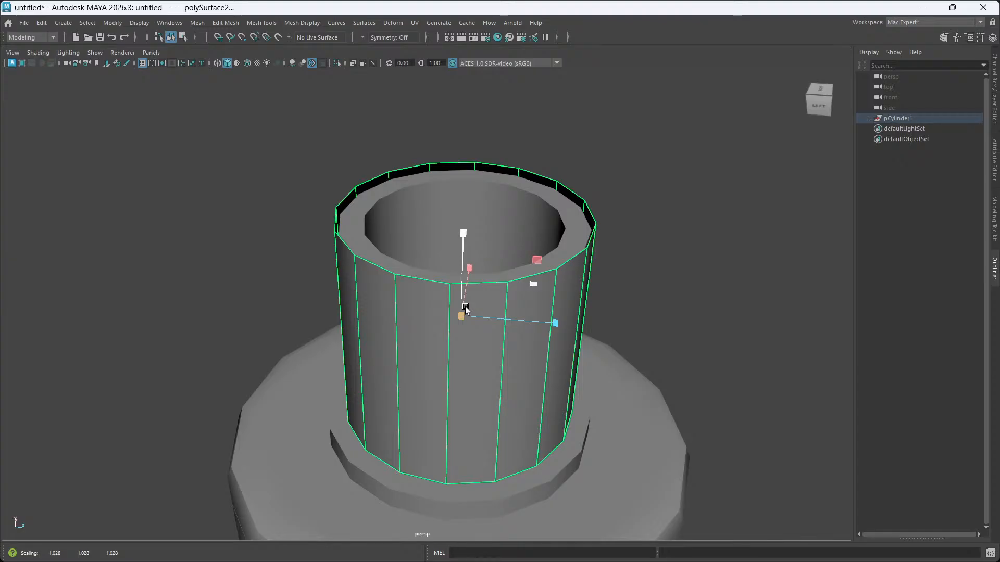
pyautogui.keyDown('alt'); pyautogui.moveTo(471, 325); pyautogui.dragTo(477, 349); pyautogui.keyUp('alt')
pyautogui.moveTo(472, 158); pyautogui.dragTo(470, 165)
pyautogui.keyDown('alt'); pyautogui.moveTo(524, 297); pyautogui.dragTo(527, 323); pyautogui.keyUp('alt')
# Select the shell's top border edge loop and adjust its height to sit just above the neck's rim.
pyautogui.moveTo(575, 216); pyautogui.dragTo(578, 190, button='right')
pyautogui.moveTo(477, 124); pyautogui.dragTo(480, 108)
pyautogui.keyDown('alt'); pyautogui.moveTo(520, 207); pyautogui.dragTo(527, 264); pyautogui.keyUp('alt')
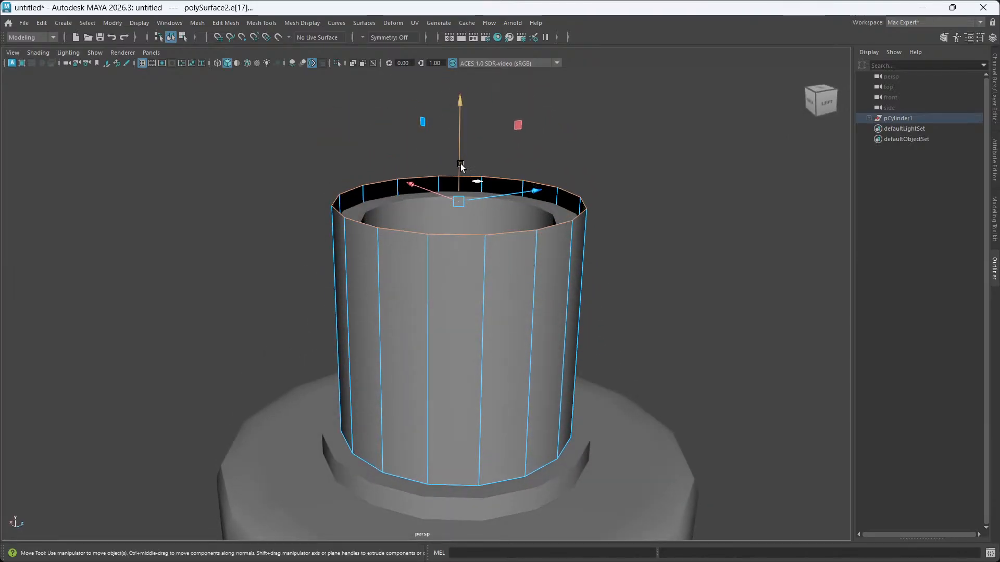
pyautogui.moveTo(461, 166); pyautogui.dragTo(463, 176)
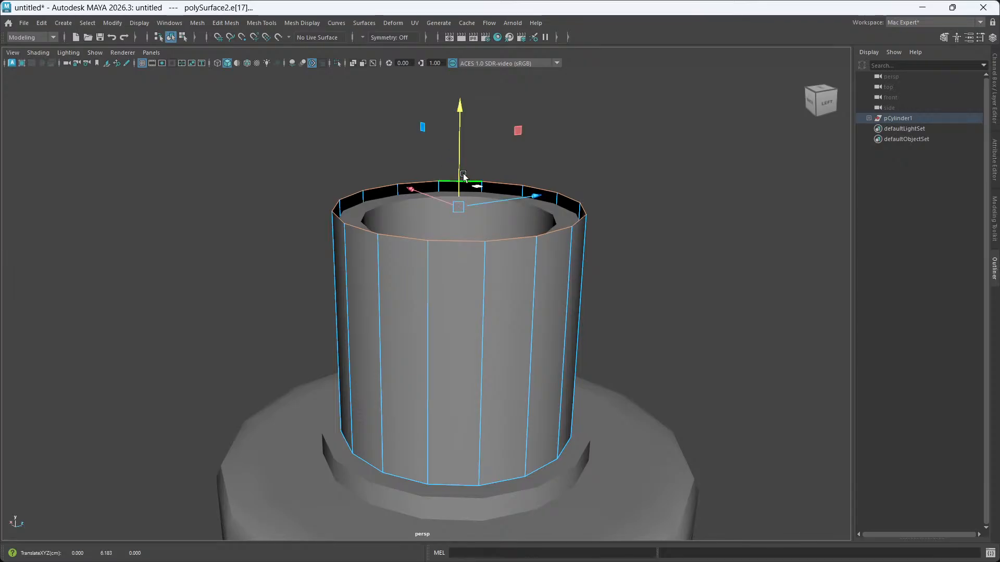
# Extrude the shell's top border edges inward three times, scaling each ring down towards the centre.
pyautogui.hotkey('ctrl', 'e')
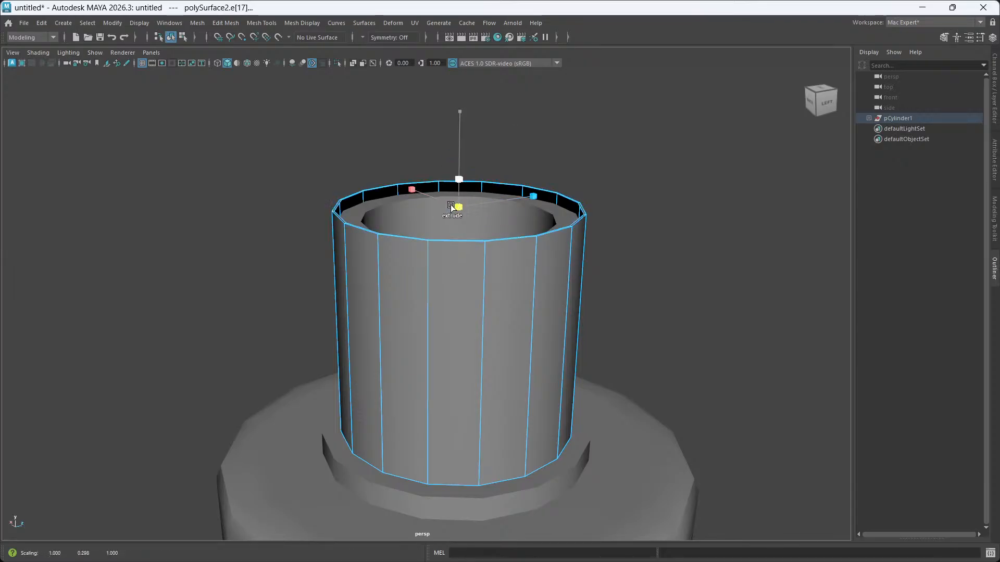
pyautogui.moveTo(451, 206); pyautogui.dragTo(405, 210)
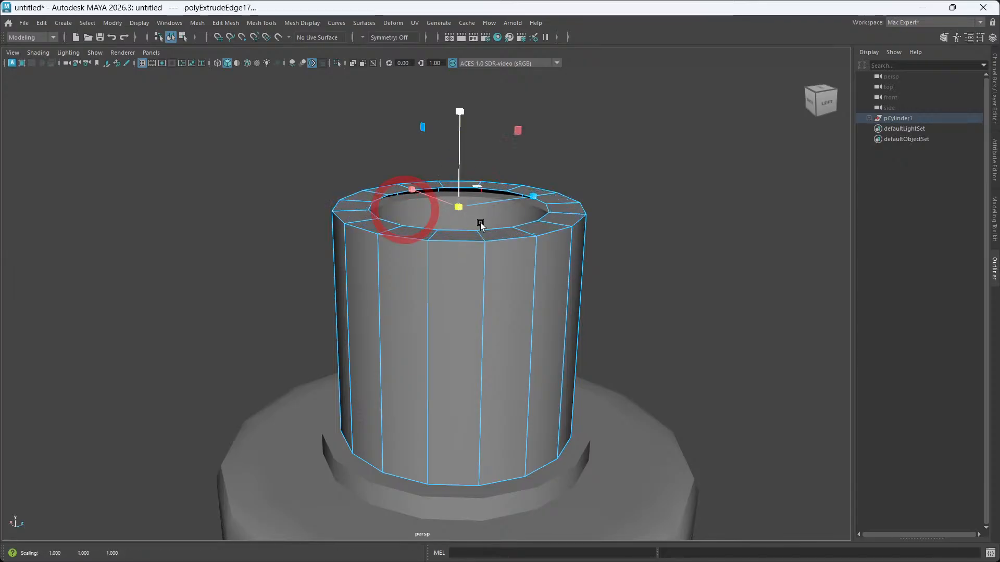
pyautogui.keyDown('alt'); pyautogui.moveTo(480, 225); pyautogui.dragTo(400, 234); pyautogui.keyUp('alt')
pyautogui.hotkey('ctrl', 'e')
pyautogui.hotkey('ctrl', 'e')
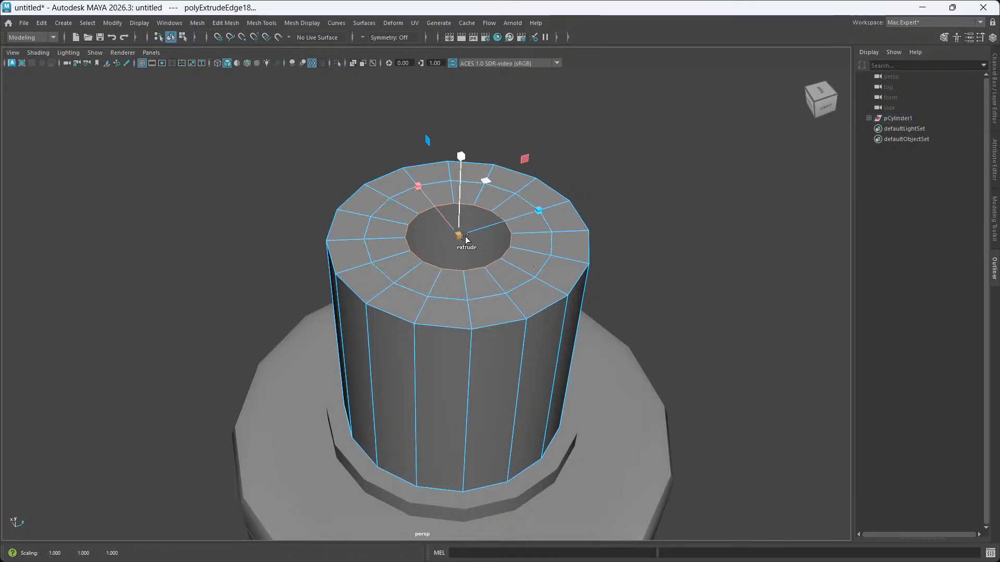
pyautogui.hotkey('ctrl', 'e')
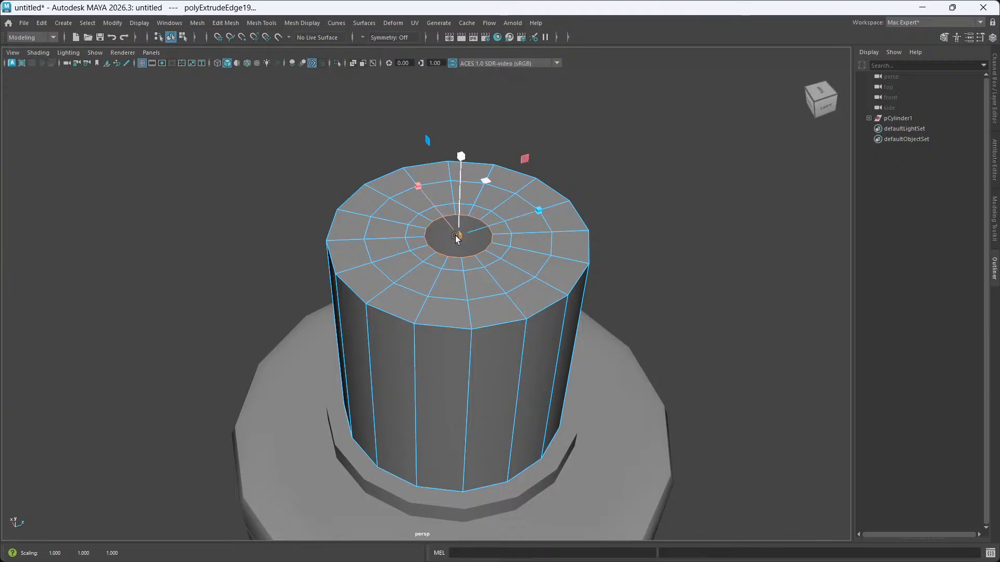
# Merge the innermost edge ring to its centre to close the top of the shell.
pyautogui.keyDown('shift'); pyautogui.rightClick(459, 239); pyautogui.keyUp('shift')
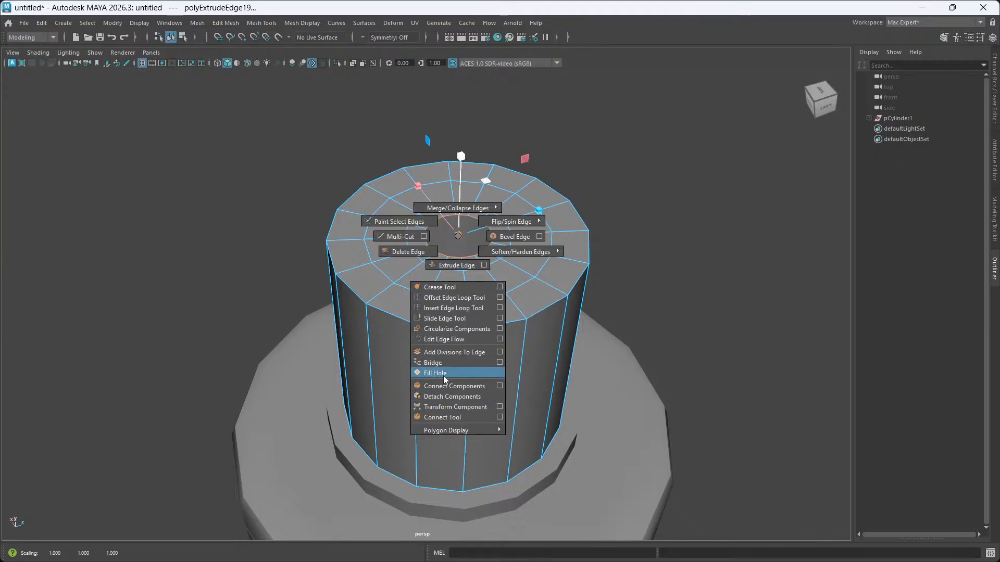
pyautogui.moveTo(461, 208)
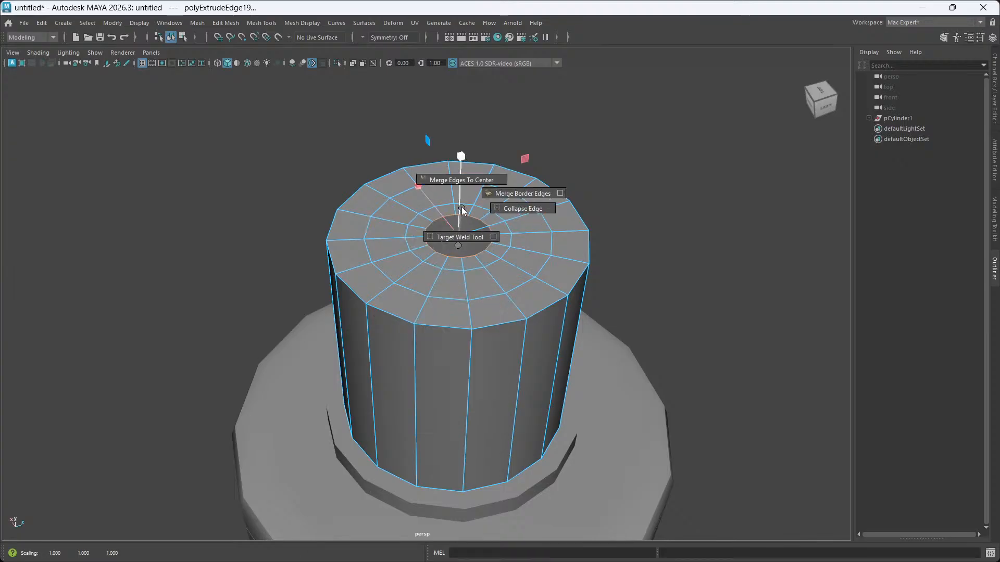
pyautogui.click(465, 180)
pyautogui.keyDown('alt'); pyautogui.moveTo(464, 345); pyautogui.dragTo(476, 330); pyautogui.keyUp('alt')
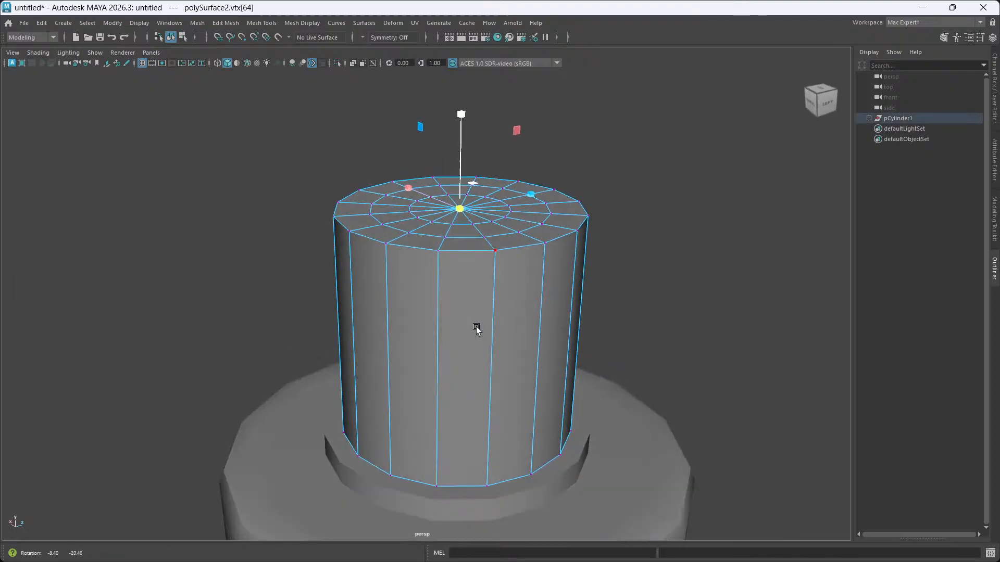
pyautogui.keyDown('alt'); pyautogui.moveTo(495, 217); pyautogui.dragTo(495, 328); pyautogui.keyUp('alt')
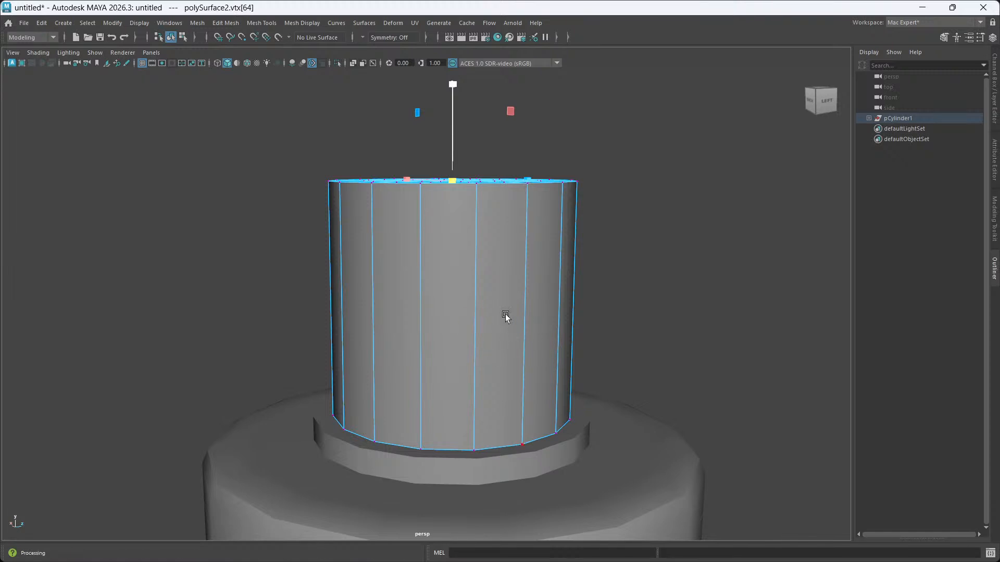
# Insert three horizontal edge loops around the cap's side wall, at mid-height and in the upper and lower halves.
pyautogui.moveTo(505, 316); pyautogui.dragTo(557, 249, button='right')
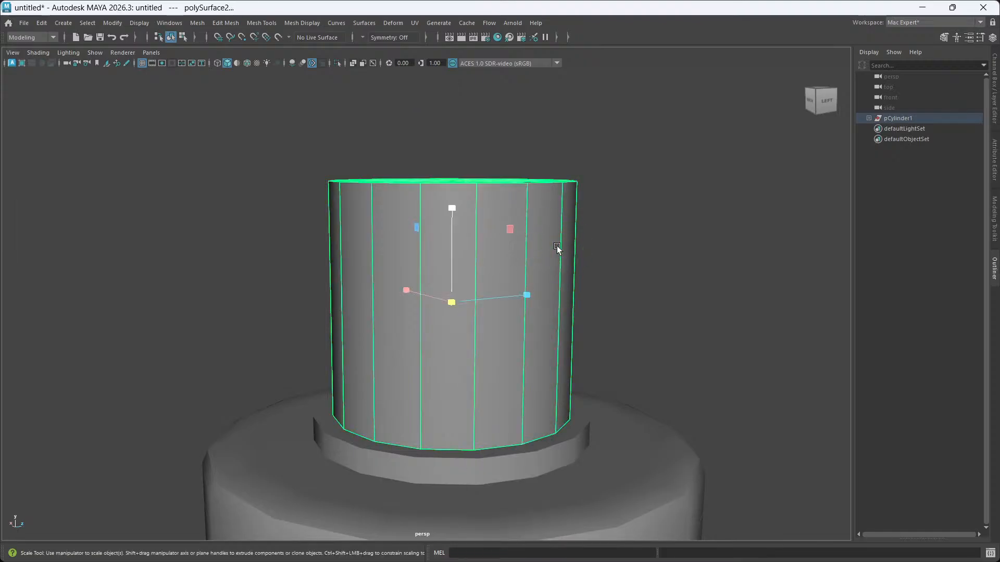
pyautogui.hotkey('ctrl', 'shift', 'x')
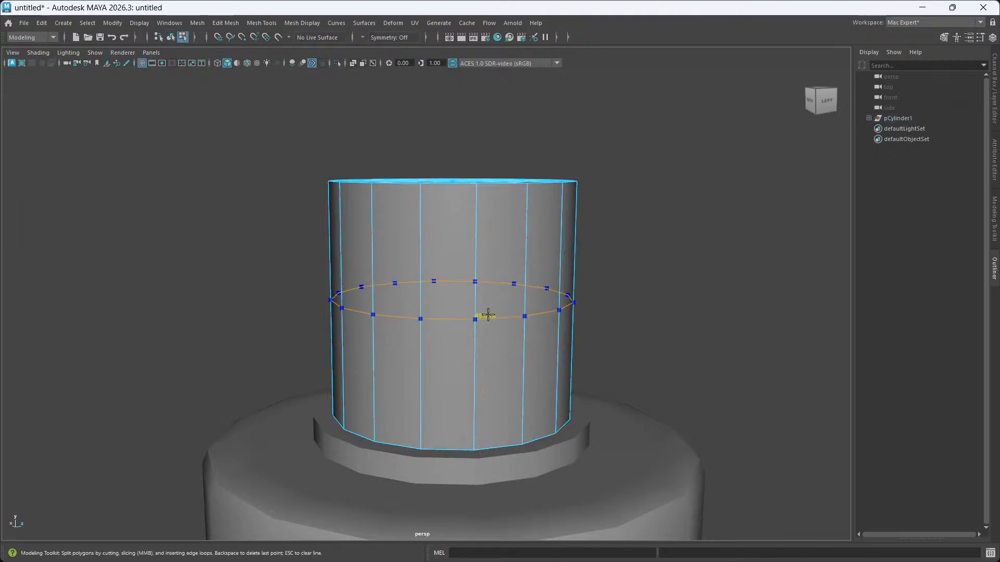
pyautogui.keyDown('ctrl'); pyautogui.click(480, 316); pyautogui.keyUp('ctrl')
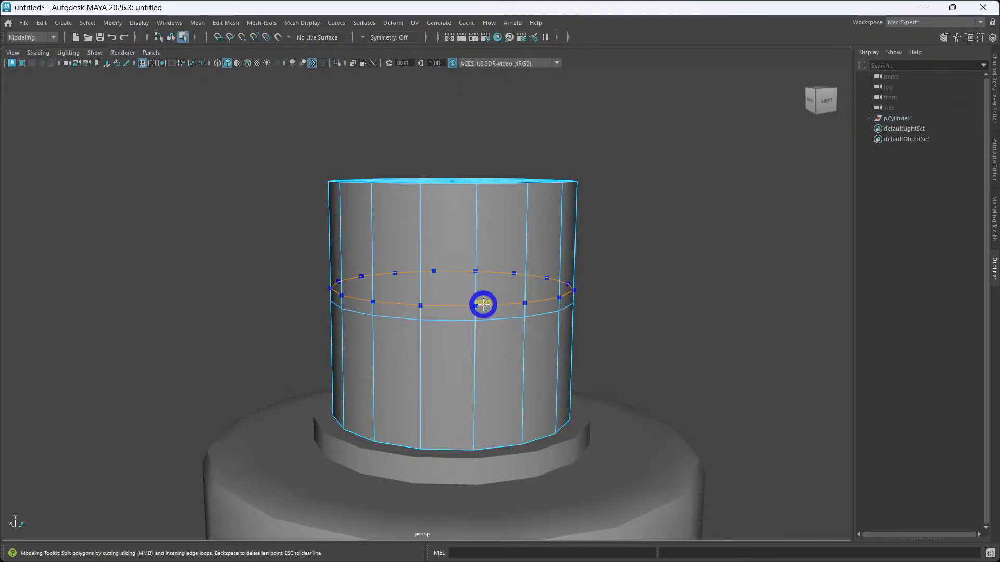
pyautogui.keyDown('ctrl'); pyautogui.click(492, 250); pyautogui.keyUp('ctrl')
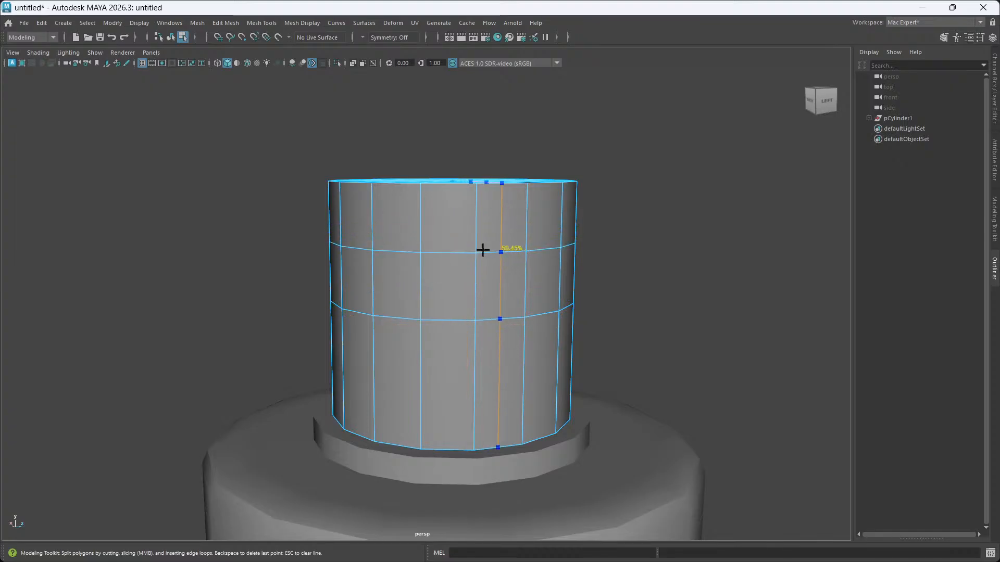
pyautogui.keyDown('ctrl'); pyautogui.click(506, 394); pyautogui.keyUp('ctrl')
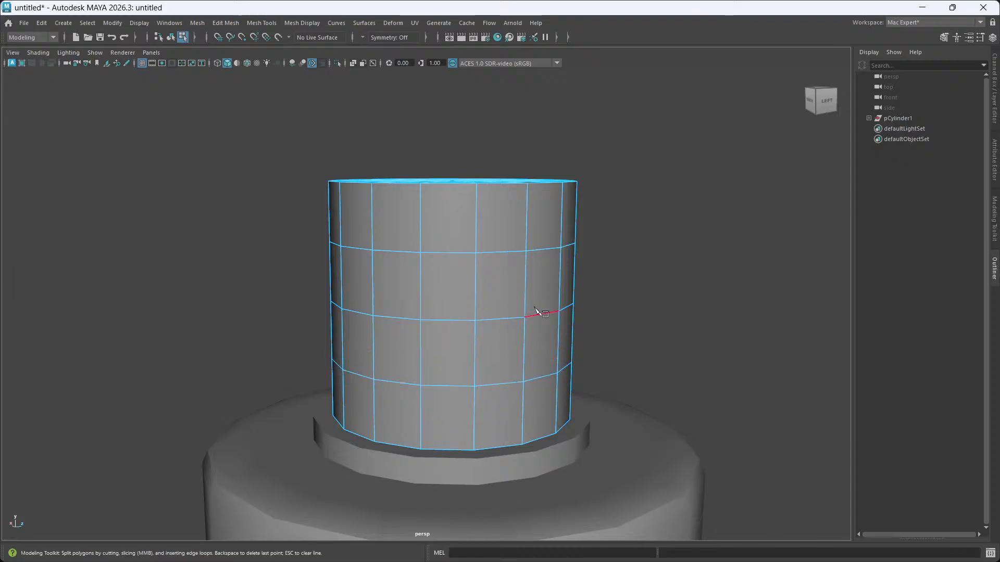
pyautogui.press('w')
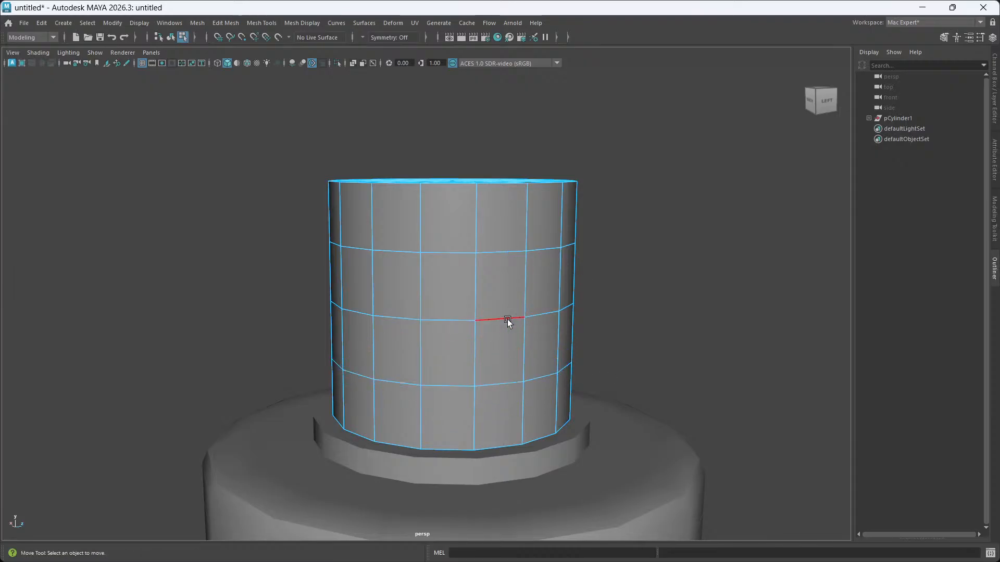
# Bevel the cap's three horizontal edge loops together with a fraction of 0.228.
pyautogui.moveTo(508, 319); pyautogui.dragTo(511, 236, button='right')
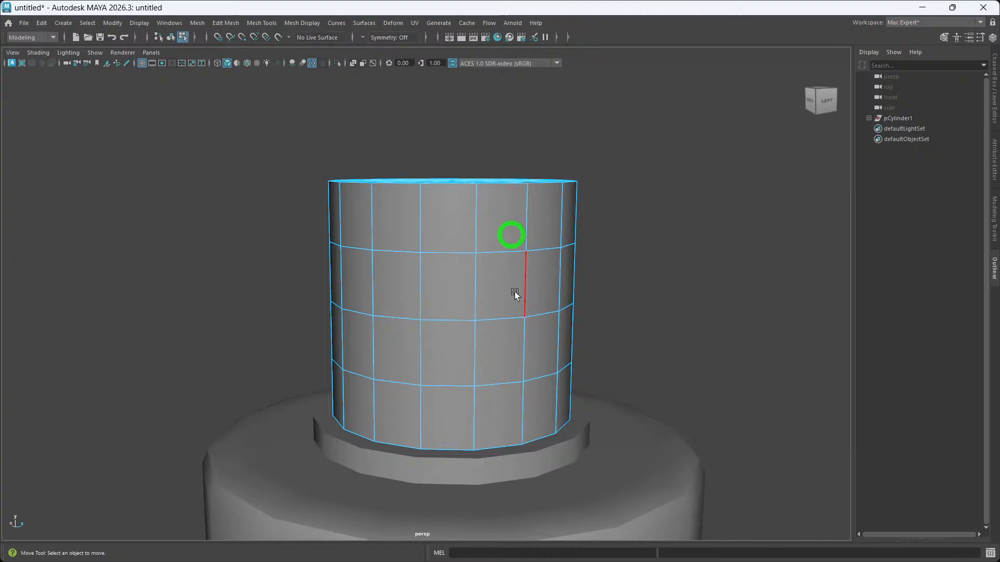
pyautogui.doubleClick(501, 317)
pyautogui.keyDown('shift'); pyautogui.doubleClick(516, 250); pyautogui.keyUp('shift')
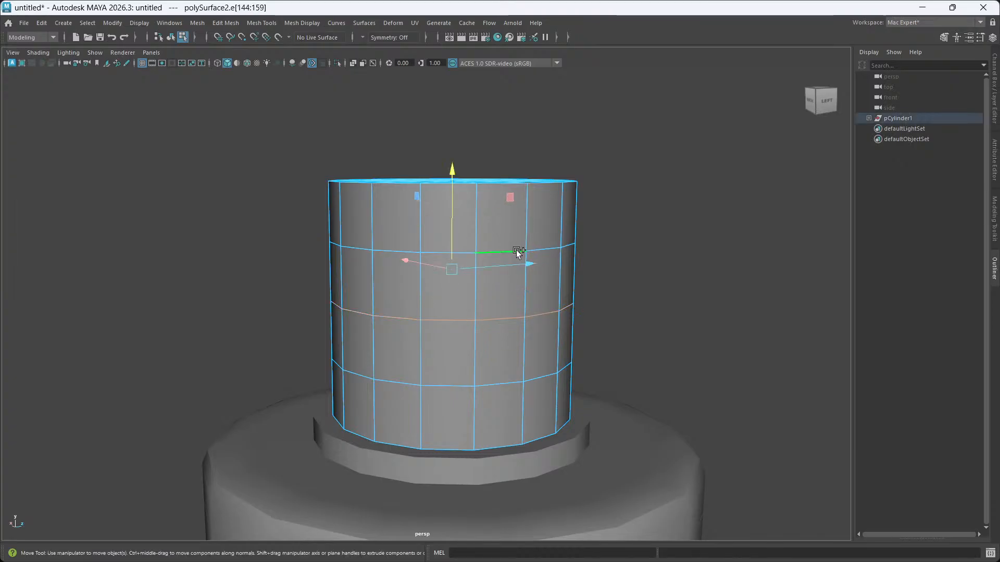
pyautogui.keyDown('shift'); pyautogui.doubleClick(504, 386); pyautogui.keyUp('shift')
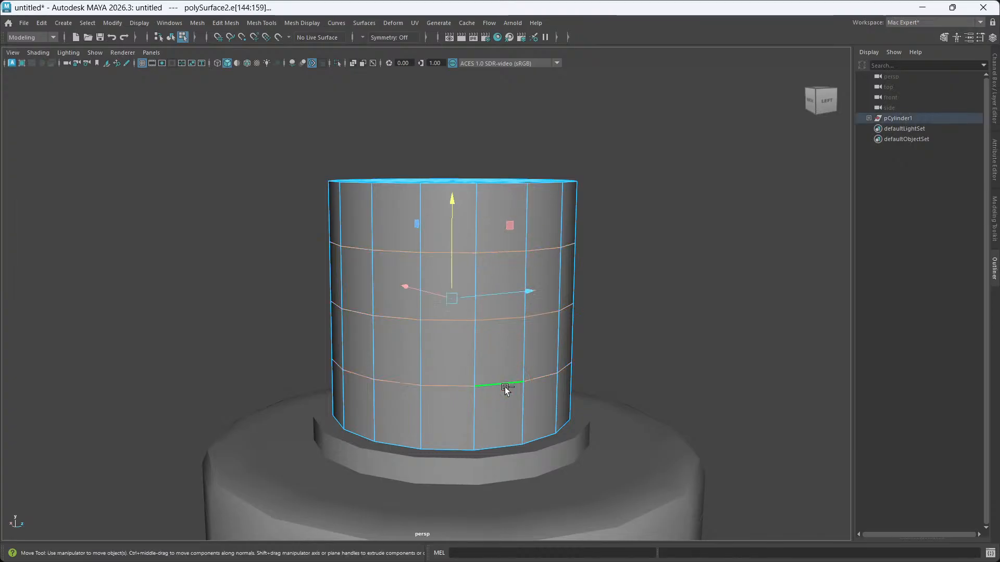
pyautogui.hotkey('ctrl', 'b')
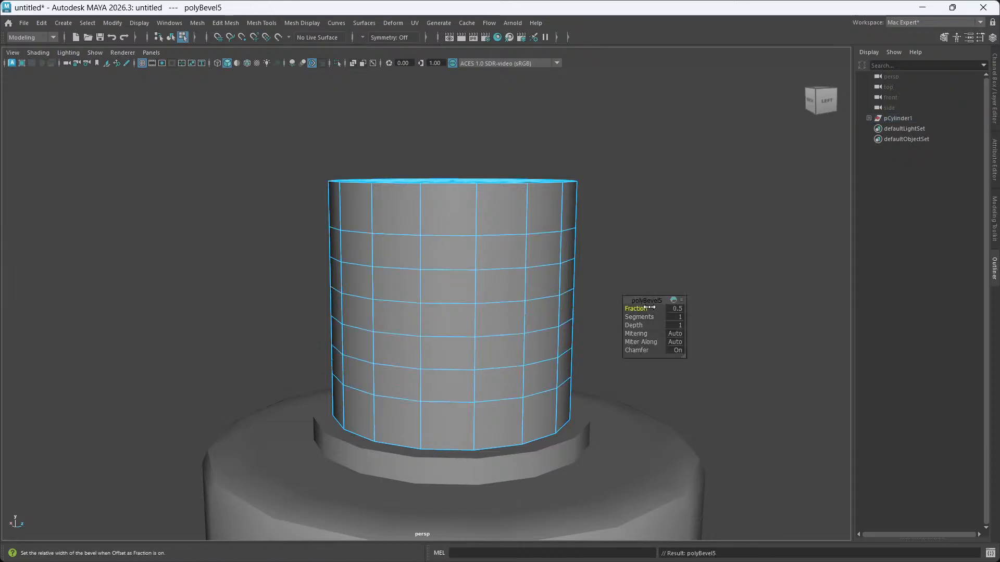
pyautogui.moveTo(641, 310); pyautogui.dragTo(500, 324)
# Select the three narrow bands of faces that run around the cap's side wall.
pyautogui.rightClick(501, 321)
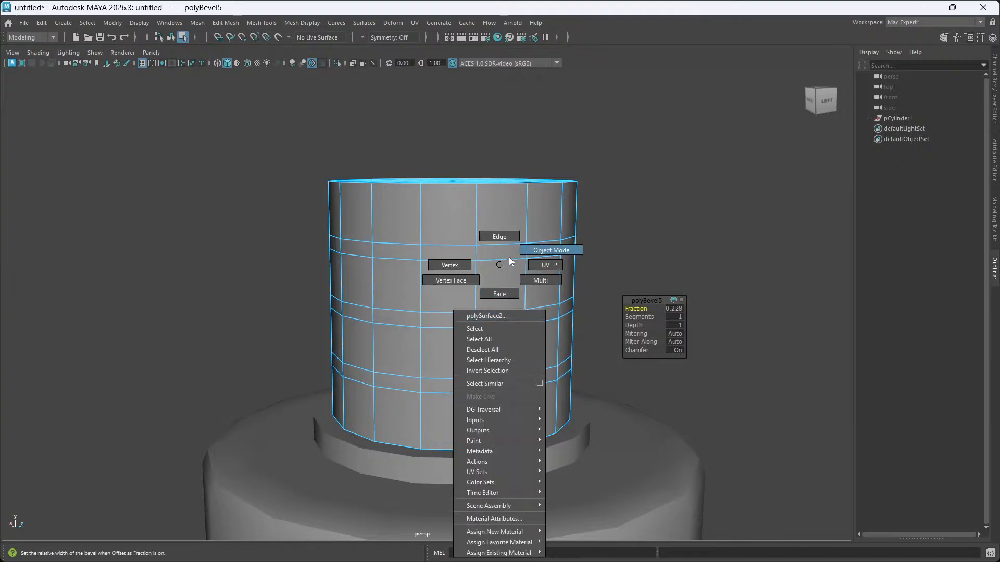
pyautogui.click(499, 294)
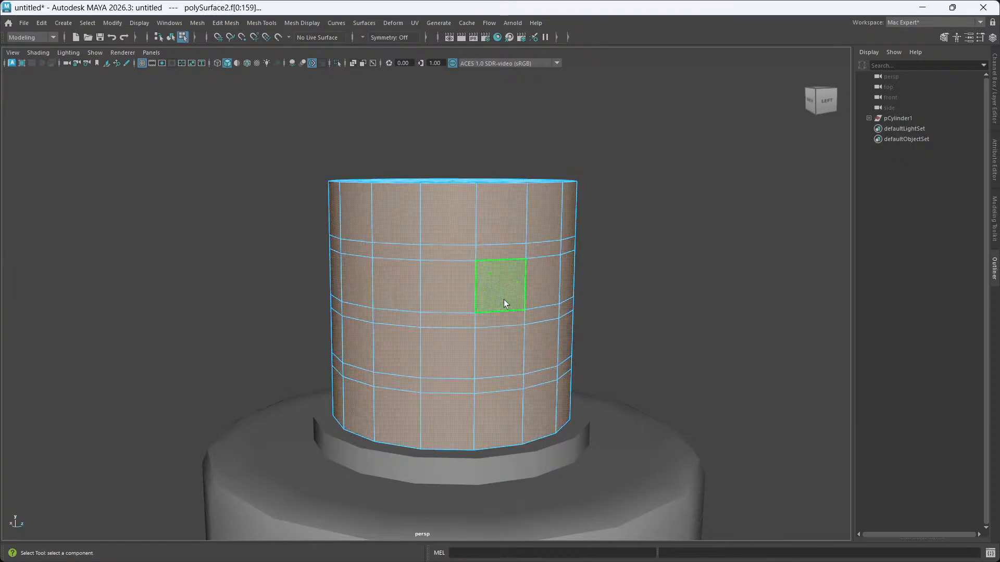
pyautogui.click(720, 239)
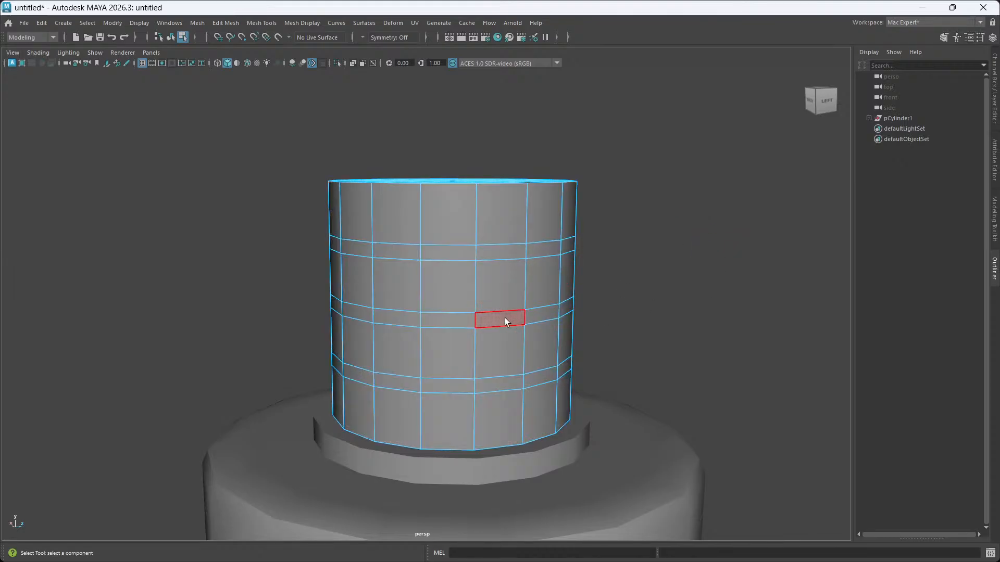
pyautogui.keyDown('alt'); pyautogui.moveTo(504, 318); pyautogui.dragTo(516, 338); pyautogui.keyUp('alt')
pyautogui.click(522, 282)
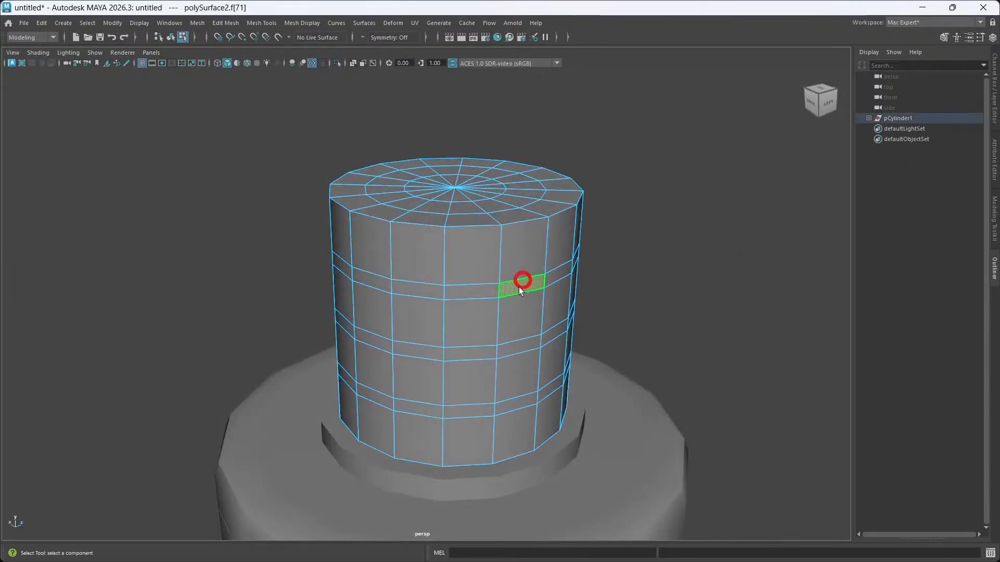
pyautogui.keyDown('shift'); pyautogui.doubleClick(475, 293); pyautogui.keyUp('shift')
pyautogui.keyDown('shift'); pyautogui.click(469, 353); pyautogui.keyUp('shift')
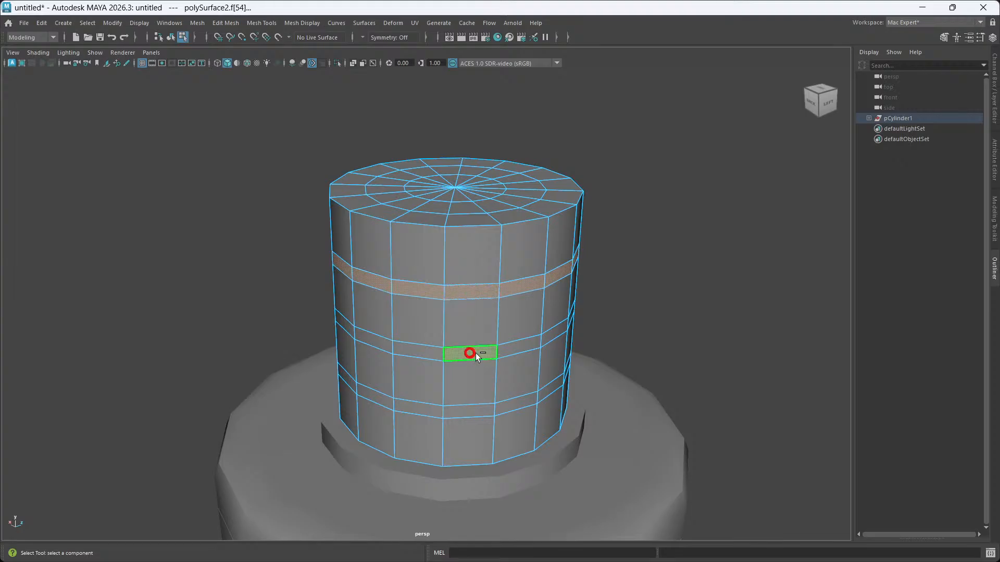
pyautogui.keyDown('shift'); pyautogui.doubleClick(508, 350); pyautogui.keyUp('shift')
pyautogui.keyDown('shift'); pyautogui.click(514, 405); pyautogui.keyUp('shift')
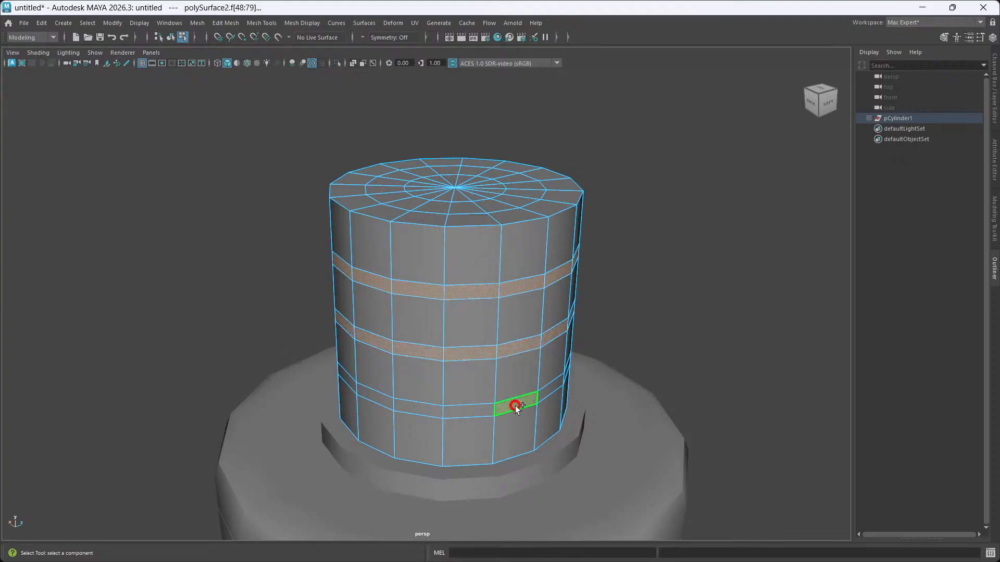
pyautogui.keyDown('shift'); pyautogui.doubleClick(479, 410); pyautogui.keyUp('shift')
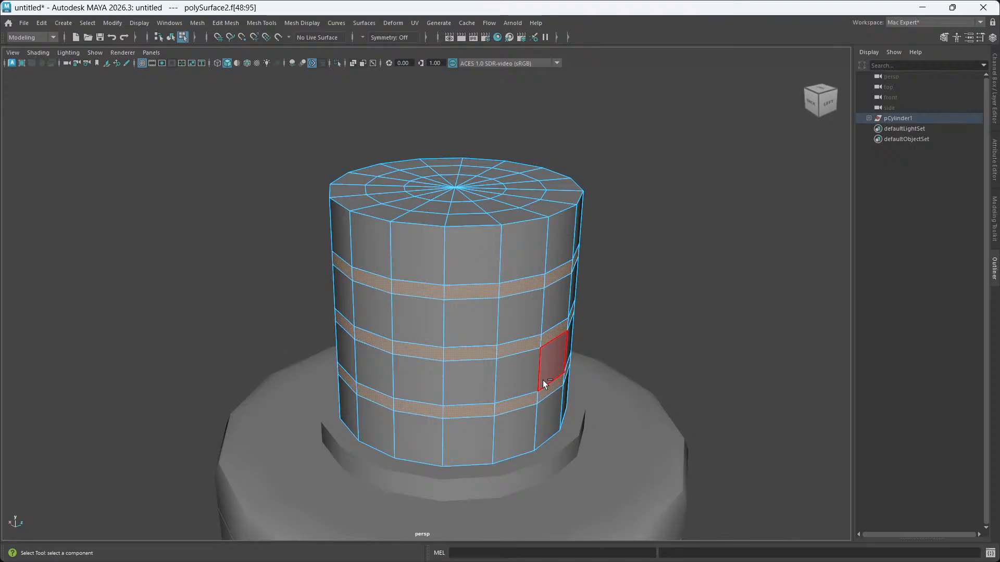
# Extrude the three selected face bands with a small offset to inset them.
pyautogui.hotkey('ctrl', 'e')
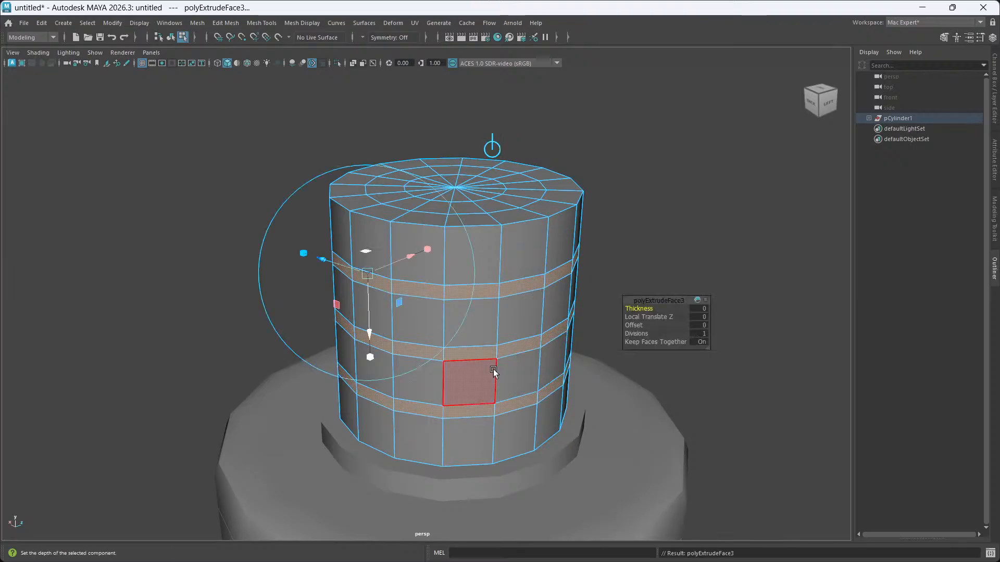
pyautogui.scroll(2, 494, 371)
pyautogui.press('alt')
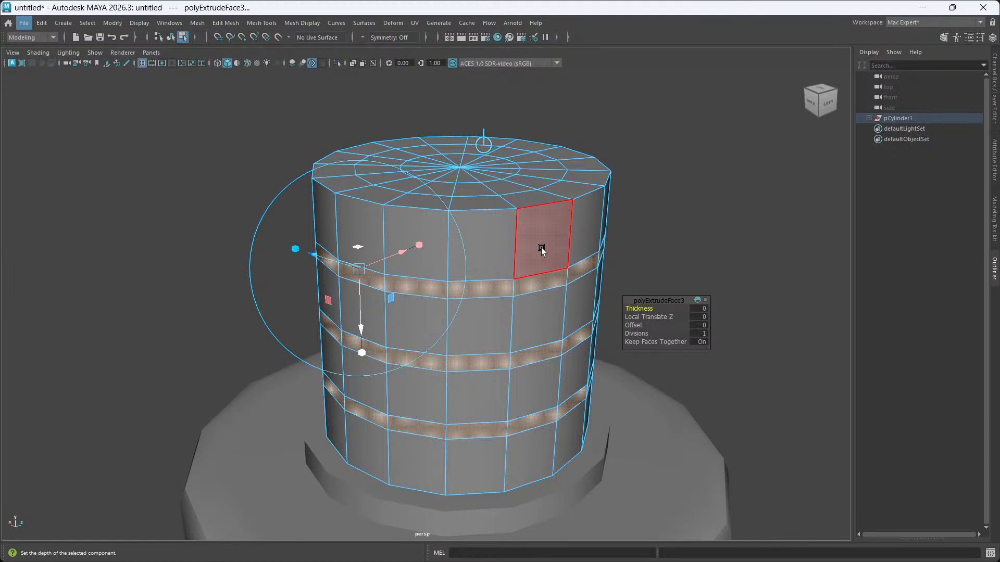
pyautogui.scroll(2, 573, 331)
pyautogui.click(635, 326)
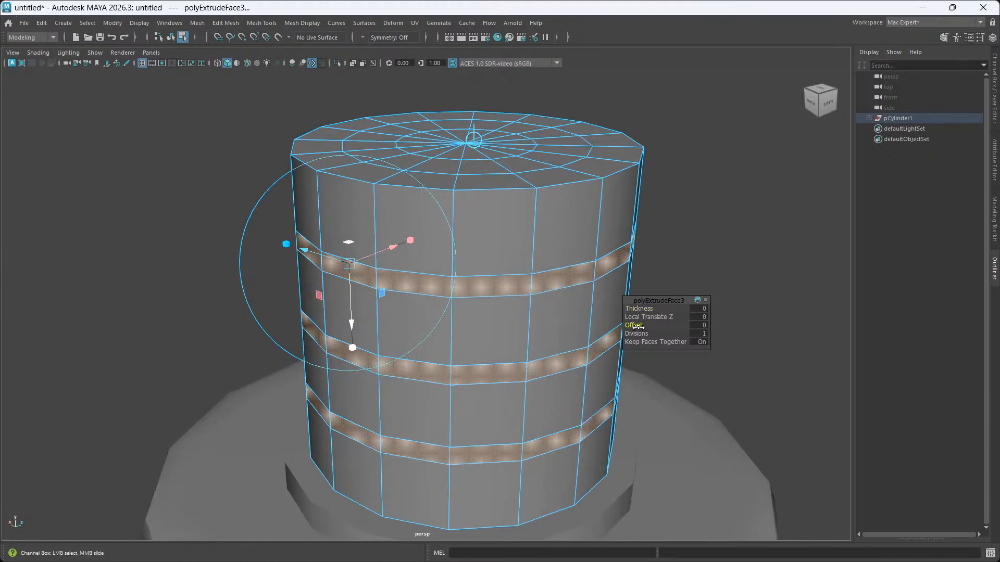
pyautogui.moveTo(638, 327); pyautogui.dragTo(648, 330, button='middle')
# Extrude the inset bands again with a thickness of -0.023 to sink three grooves into the cap.
pyautogui.hotkey('ctrl', 'e')
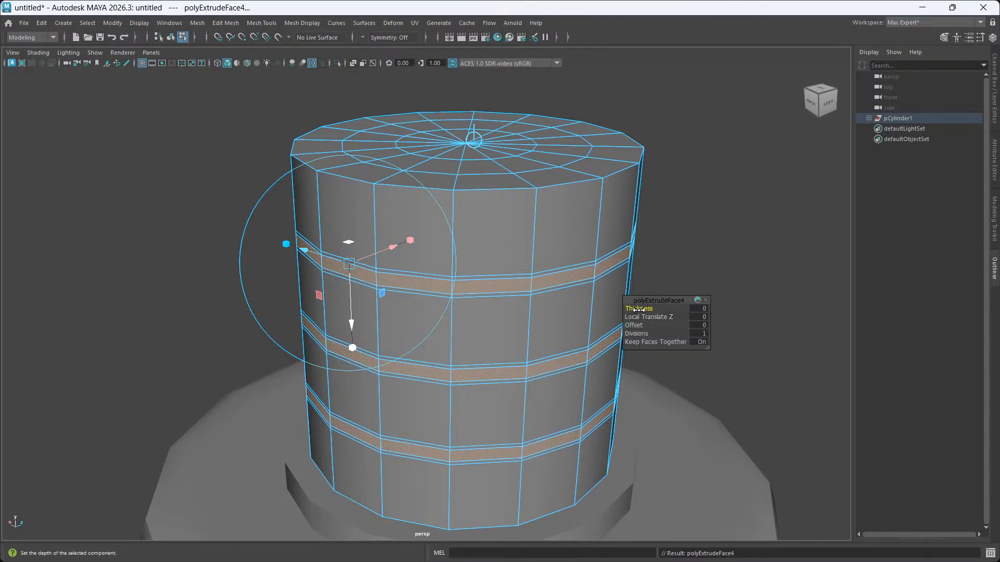
pyautogui.moveTo(639, 310); pyautogui.dragTo(628, 310, button='middle')
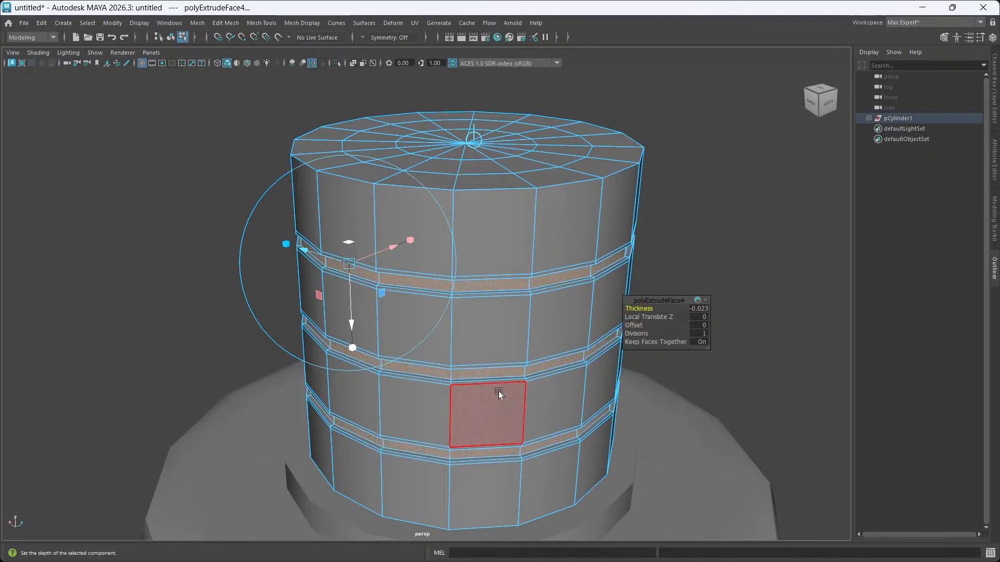
pyautogui.keyDown('alt'); pyautogui.moveTo(498, 391); pyautogui.dragTo(453, 406); pyautogui.keyUp('alt')
pyautogui.click(747, 250)
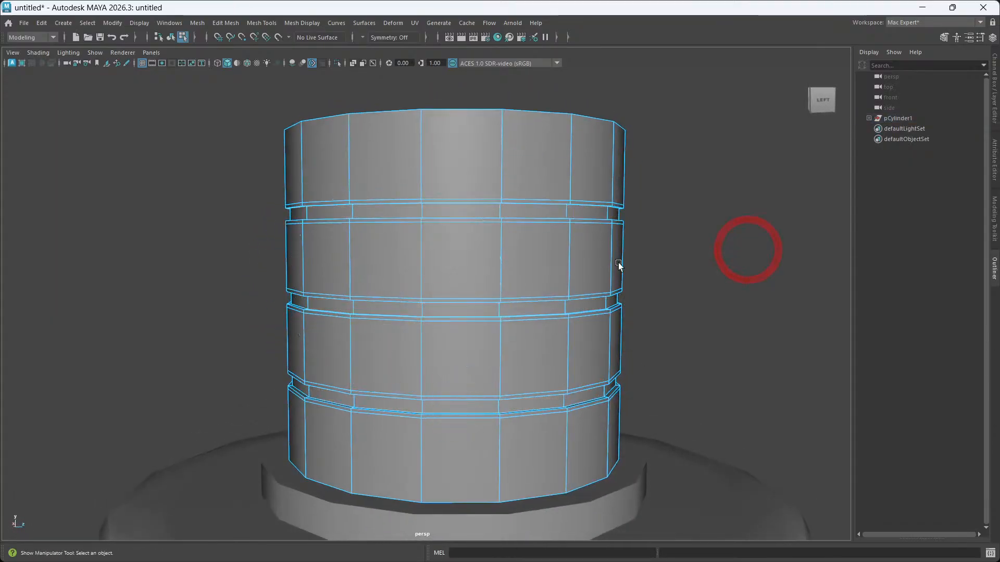
# Preview the cap with smoothing and examine the grooves and top edge from the side.
pyautogui.keyDown('alt'); pyautogui.moveTo(618, 268); pyautogui.dragTo(551, 270); pyautogui.keyUp('alt')
pyautogui.moveTo(700, 232); pyautogui.dragTo(702, 205, button='right')
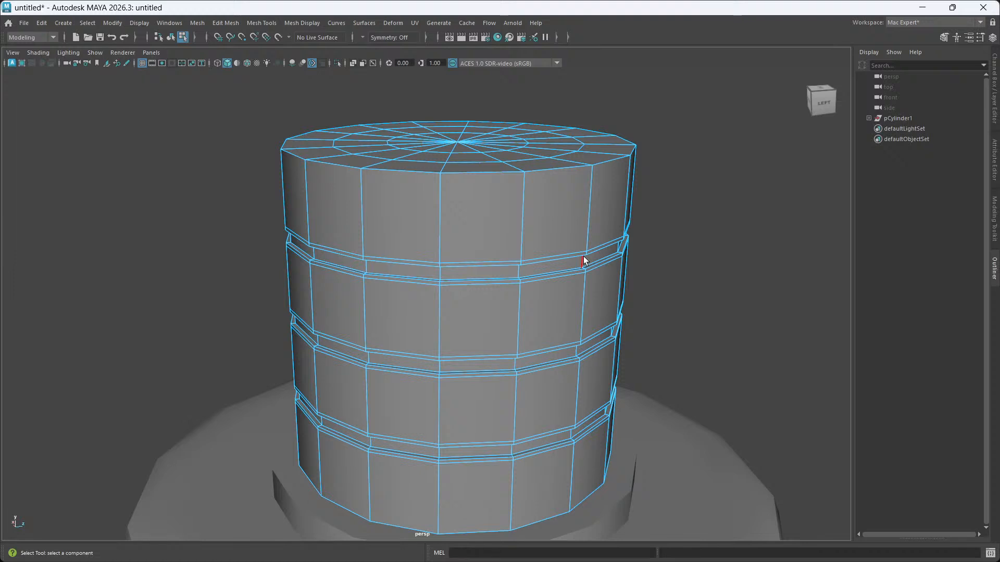
pyautogui.press('3')
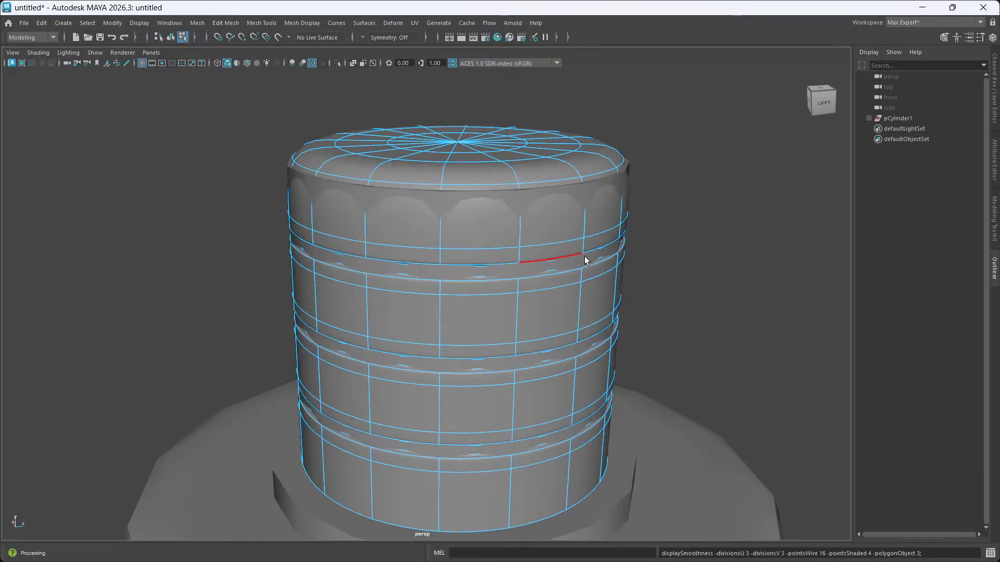
pyautogui.keyDown('alt'); pyautogui.moveTo(654, 297); pyautogui.dragTo(520, 301); pyautogui.keyUp('alt')
pyautogui.click(687, 254)
# Isolate the cap in the viewport, check its shape and return it to the unsmoothed display.
pyautogui.moveTo(683, 252); pyautogui.dragTo(735, 234, button='right')
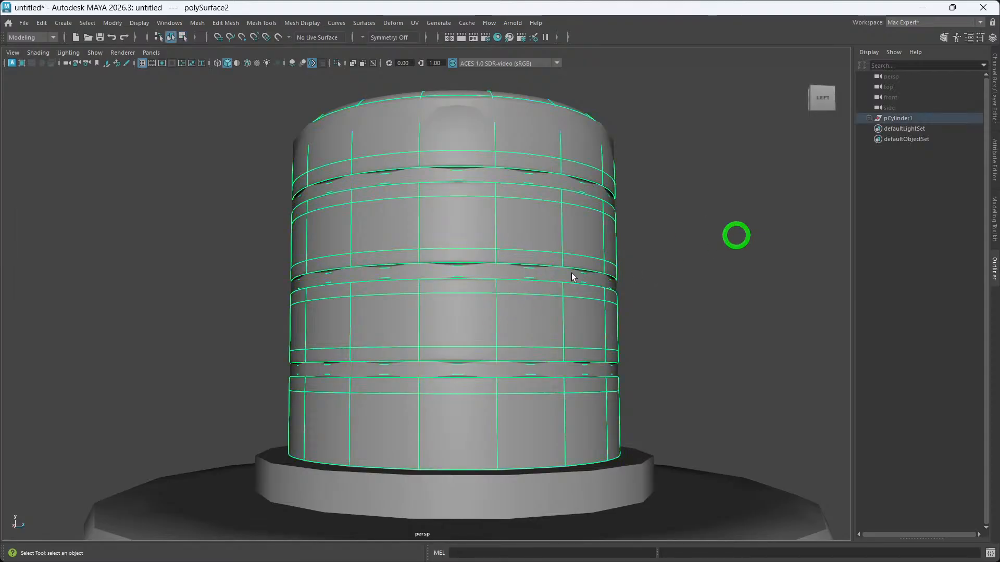
pyautogui.hotkey('ctrl', '1')
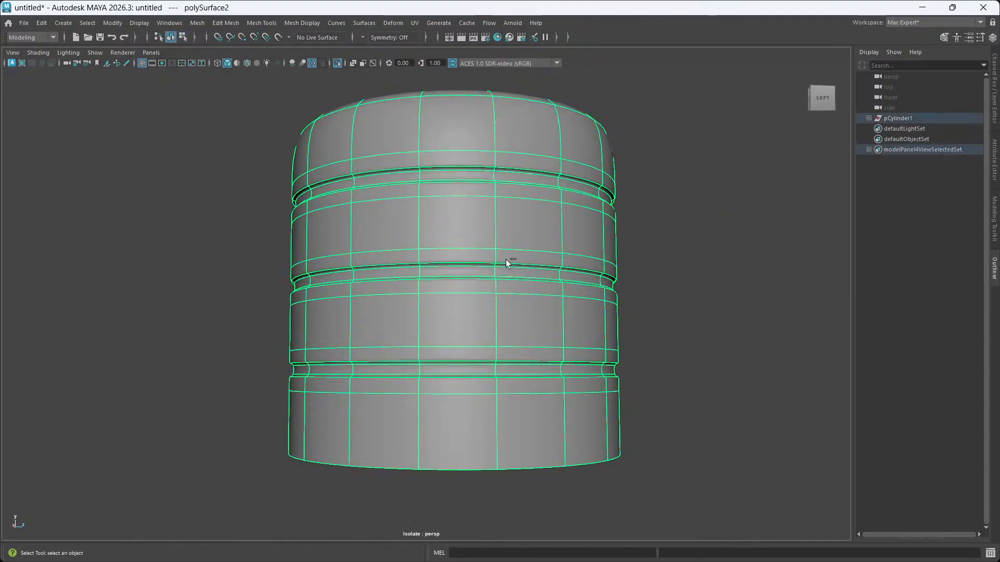
pyautogui.click(676, 276)
pyautogui.keyDown('alt'); pyautogui.moveTo(676, 276); pyautogui.dragTo(564, 283); pyautogui.keyUp('alt')
pyautogui.scroll(-4, 495, 328)
pyautogui.keyDown('alt'); pyautogui.moveTo(491, 331); pyautogui.dragTo(458, 364); pyautogui.keyUp('alt')
pyautogui.click(460, 363)
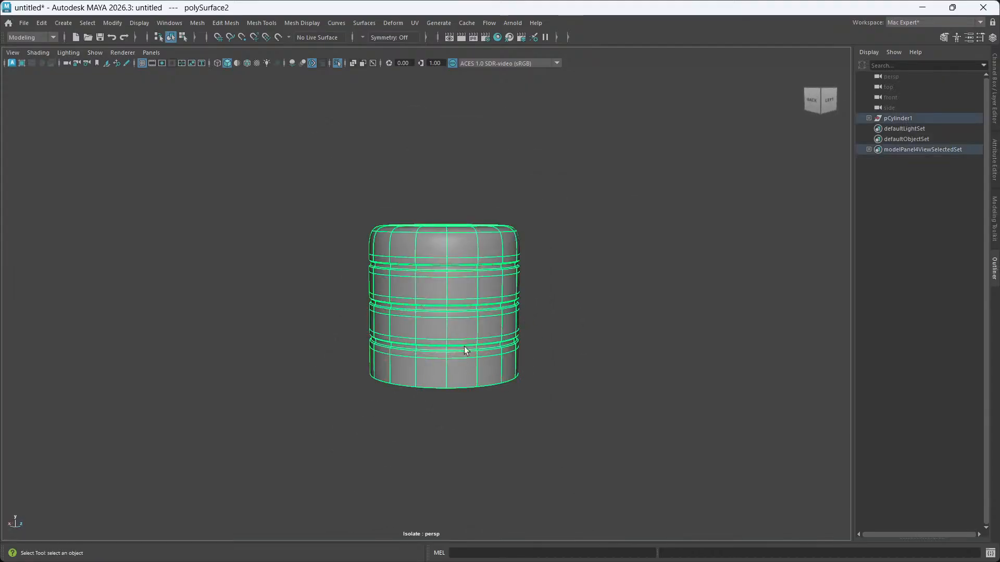
pyautogui.scroll(6, 486, 307)
pyautogui.press('1')
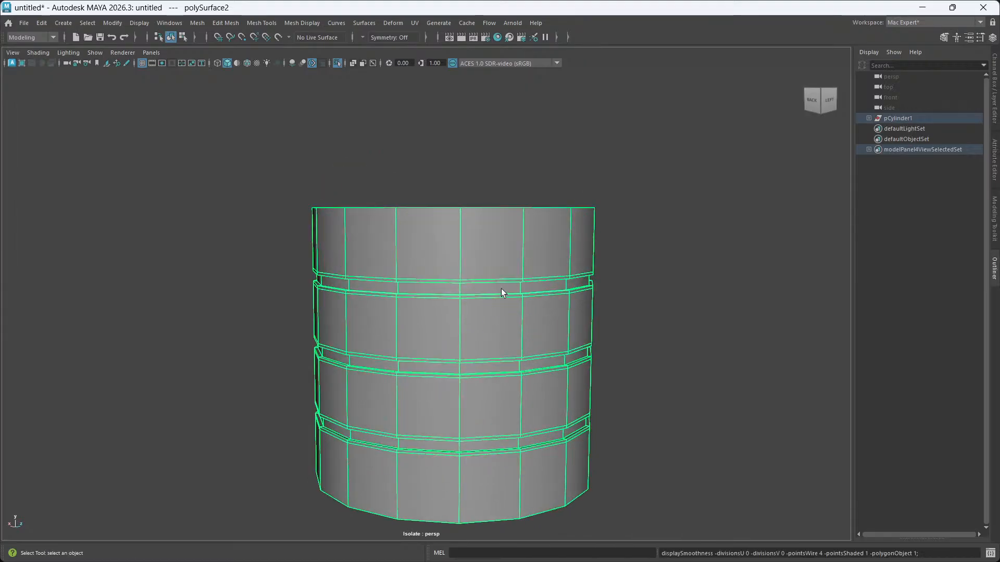
# Bevel the cap's top outer edge loop with chamfer off and a fraction of 0.12, and preview it smoothed.
pyautogui.moveTo(524, 264); pyautogui.dragTo(528, 242, button='right')
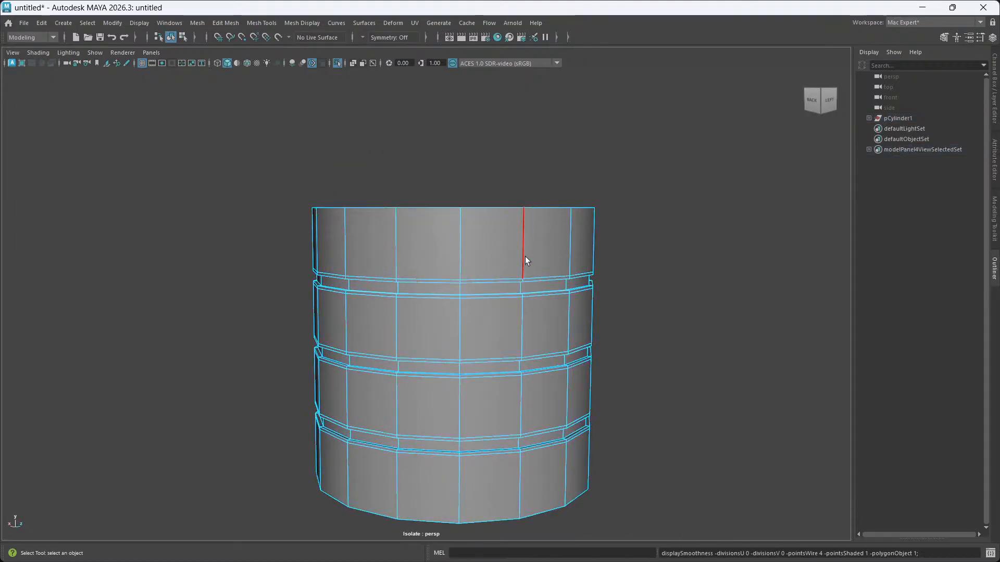
pyautogui.keyDown('alt'); pyautogui.moveTo(507, 283); pyautogui.dragTo(510, 315); pyautogui.keyUp('alt')
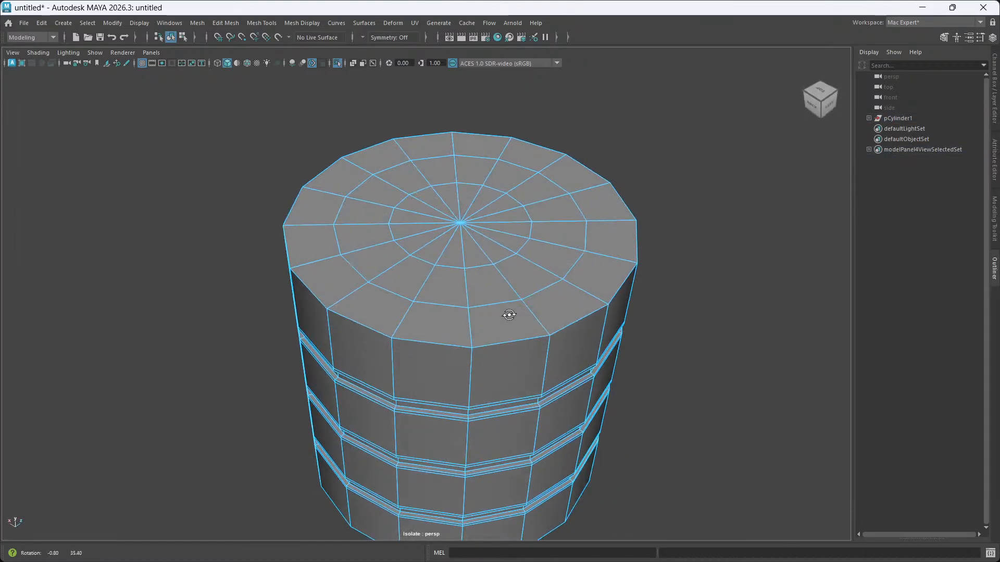
pyautogui.click(503, 351)
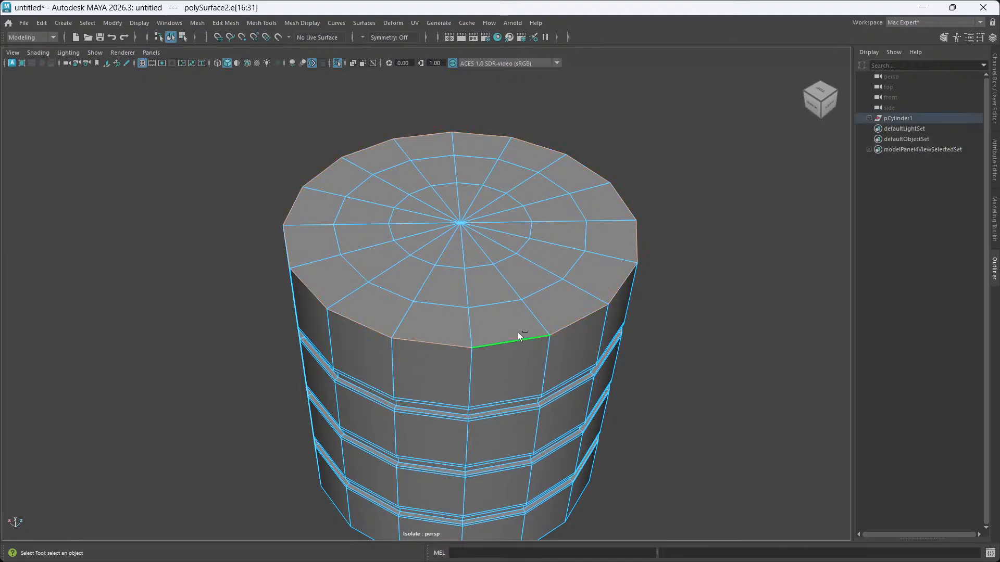
pyautogui.hotkey('ctrl', 'b')
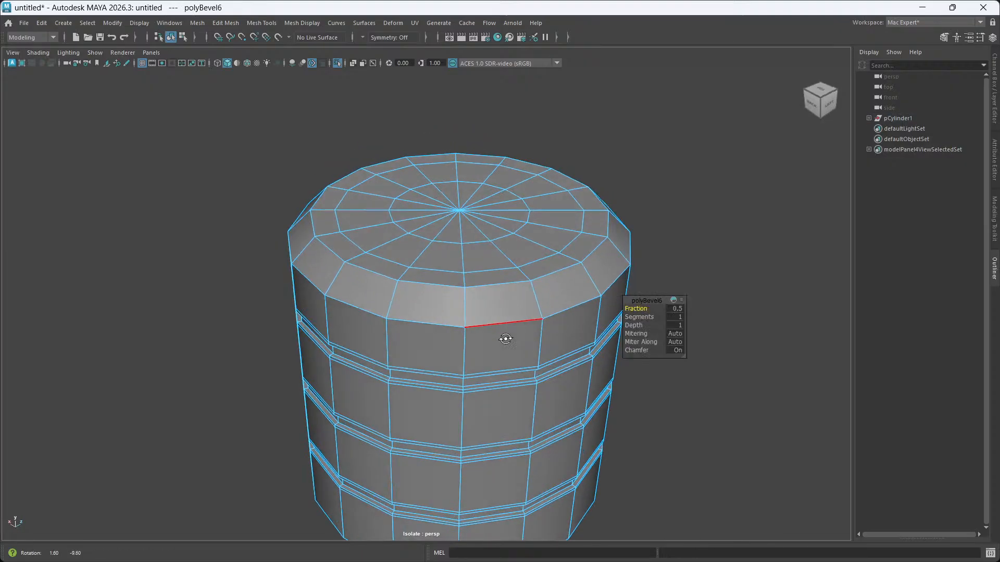
pyautogui.moveTo(637, 354); pyautogui.dragTo(518, 337)
pyautogui.keyDown('alt'); pyautogui.moveTo(454, 334); pyautogui.dragTo(461, 328); pyautogui.keyUp('alt')
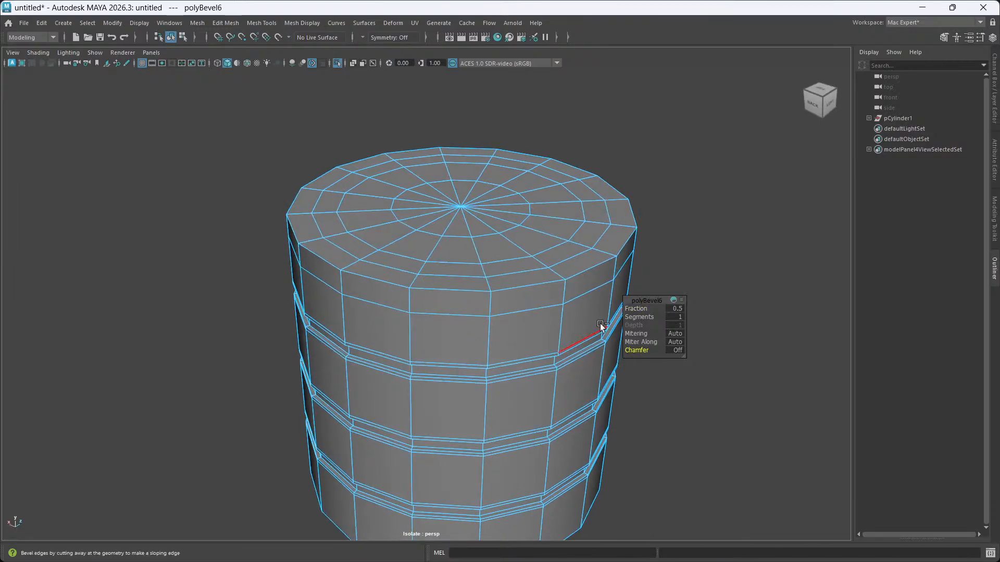
pyautogui.moveTo(635, 308); pyautogui.dragTo(442, 314)
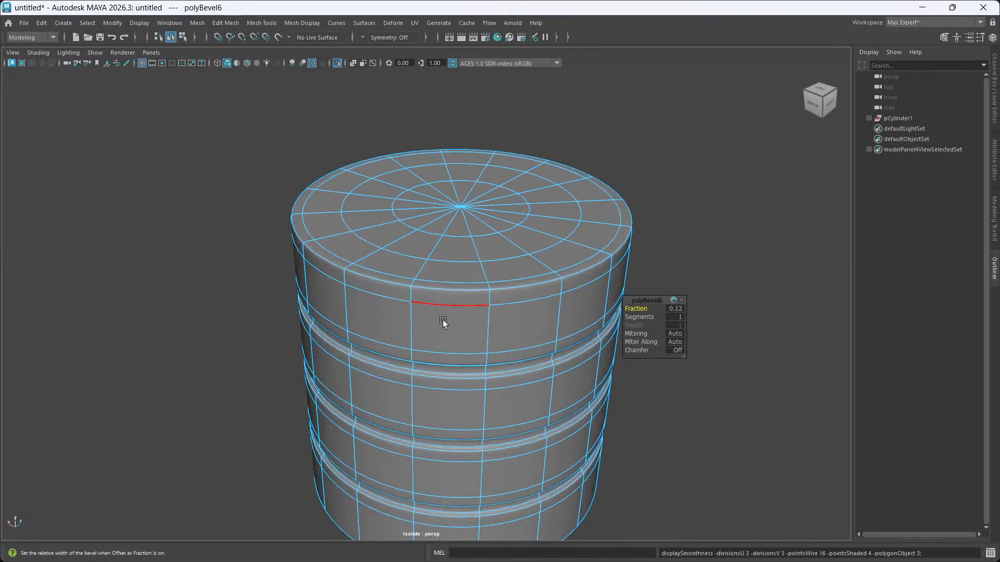
# Set the top edge bevel's fraction to 0.085 and compare the cap with smoothing off and on.
pyautogui.moveTo(487, 346)
pyautogui.keyDown('alt'); pyautogui.mouseDown()
pyautogui.moveTo(502, 313)
pyautogui.moveTo(523, 322)
pyautogui.moveTo(505, 344)
pyautogui.mouseUp(); pyautogui.keyUp('alt')
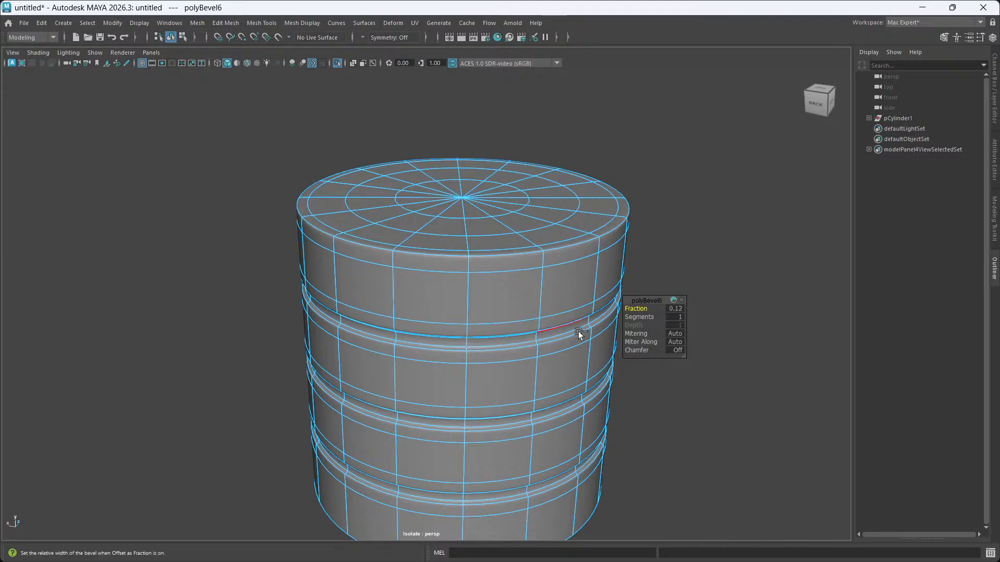
pyautogui.moveTo(636, 310); pyautogui.dragTo(615, 302)
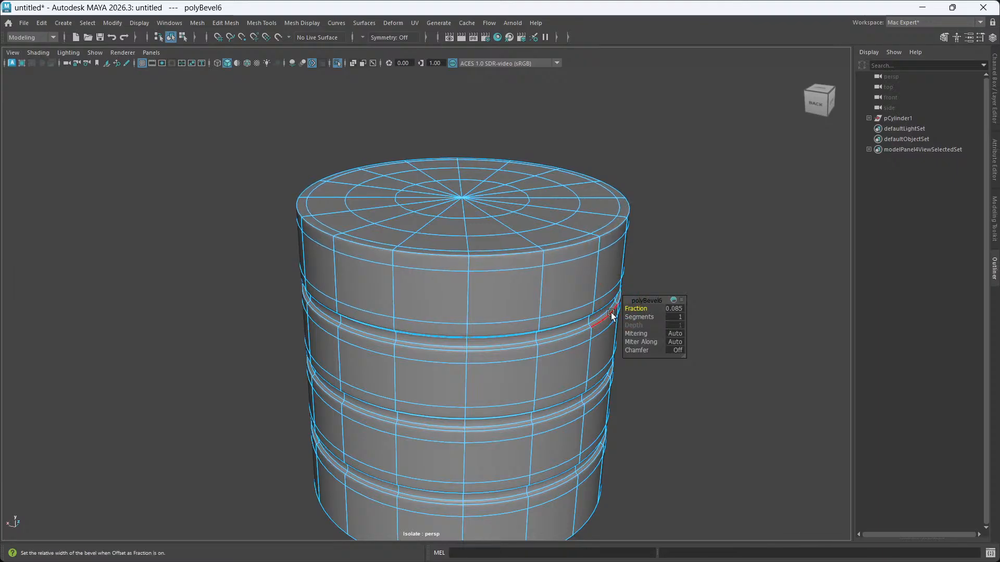
pyautogui.press('1')
pyautogui.scroll(3, 524, 293)
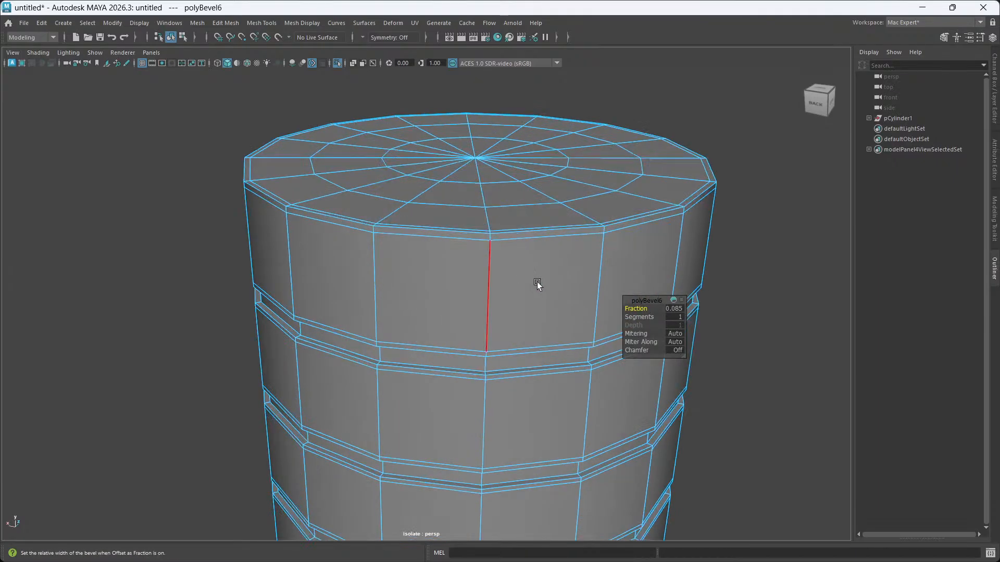
pyautogui.keyDown('alt'); pyautogui.moveTo(536, 282); pyautogui.dragTo(518, 299); pyautogui.keyUp('alt')
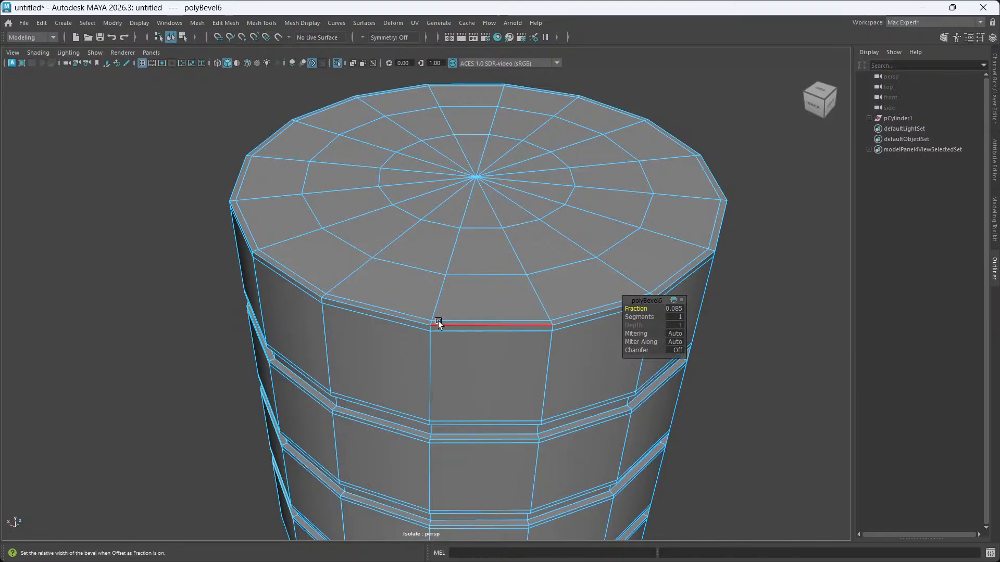
pyautogui.keyDown('alt'); pyautogui.moveTo(455, 338); pyautogui.dragTo(467, 312); pyautogui.keyUp('alt')
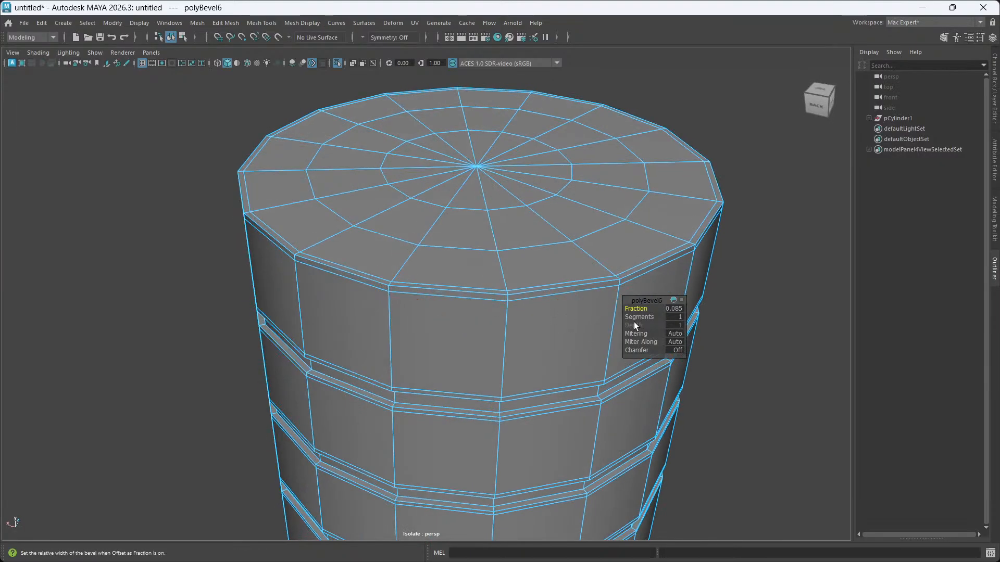
pyautogui.press('3')
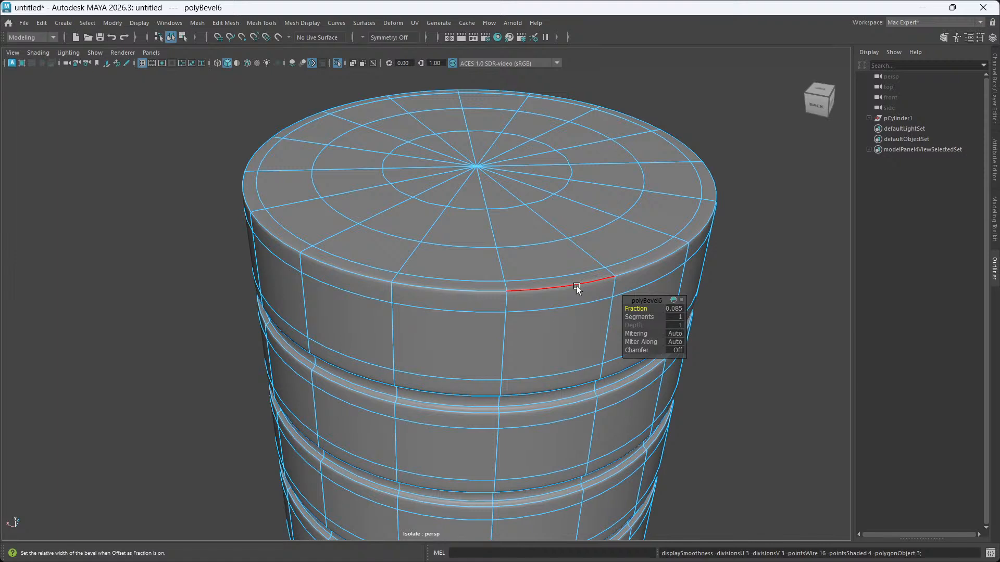
pyautogui.press('1')
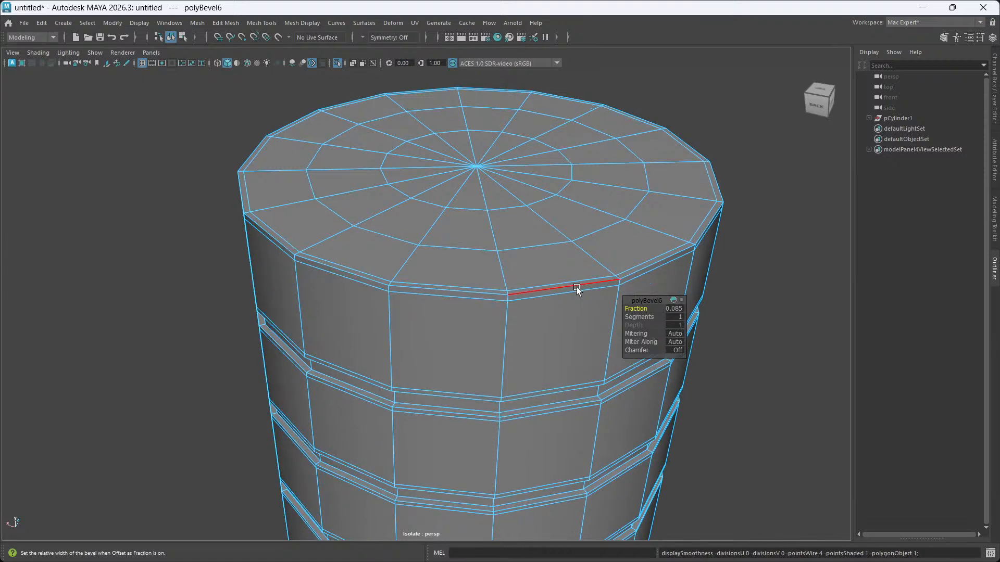
pyautogui.press('3')
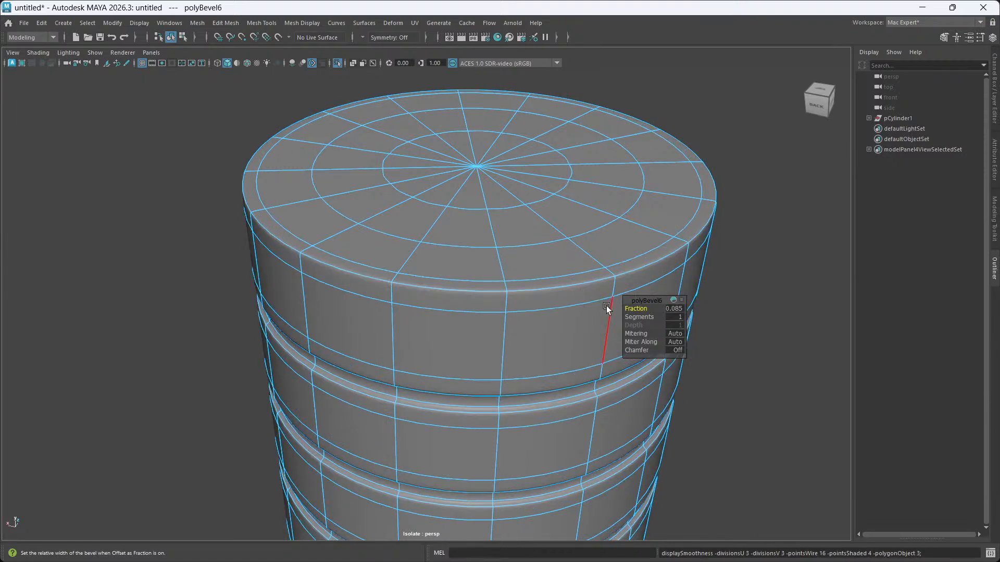
# Return the cap to object mode and end its isolation so the whole bottle is displayed.
pyautogui.moveTo(742, 272); pyautogui.dragTo(764, 262, button='right')
pyautogui.click(764, 262)
pyautogui.keyDown('alt'); pyautogui.moveTo(523, 384); pyautogui.dragTo(542, 345); pyautogui.keyUp('alt')
pyautogui.click(499, 323)
pyautogui.scroll(-3, 504, 364)
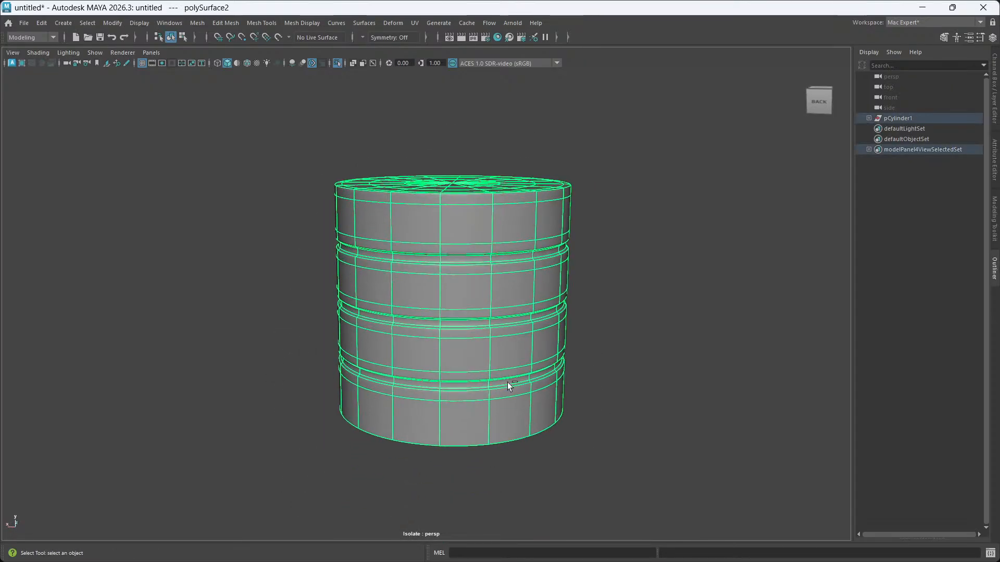
pyautogui.hotkey('ctrl', '1')
pyautogui.click(660, 340)
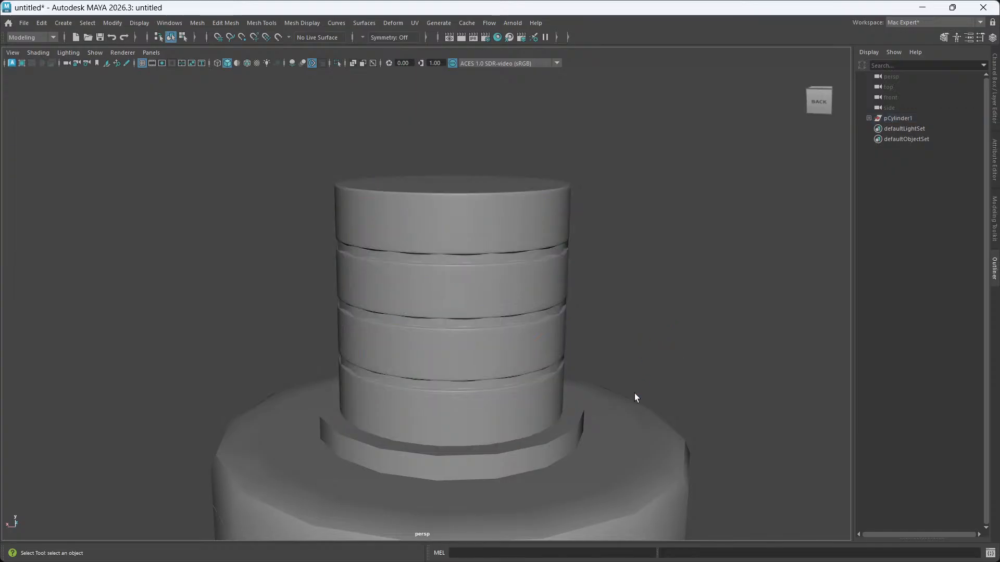
# Try to extrude all of the cap's faces to give its walls thickness.
pyautogui.click(496, 368)
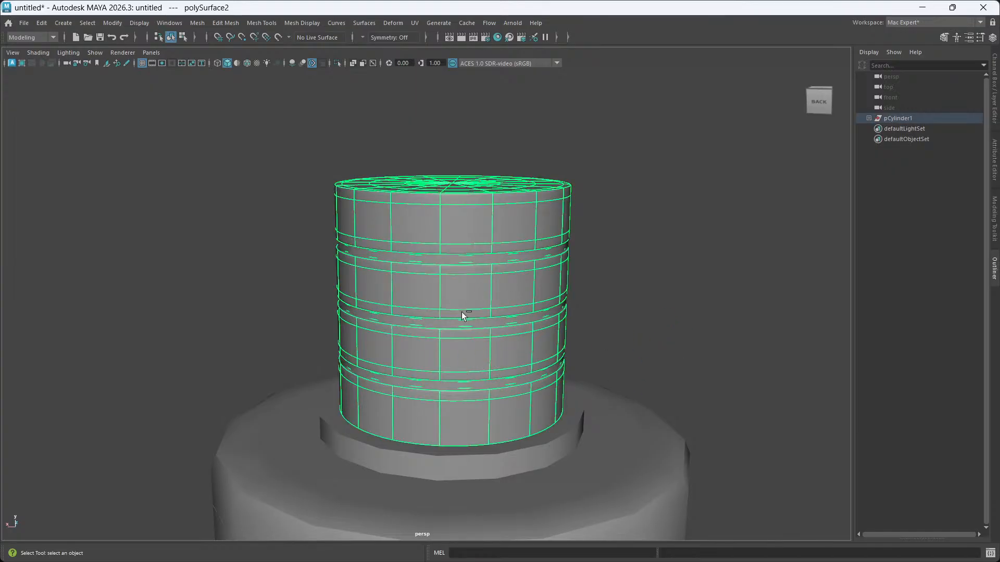
pyautogui.hotkey('ctrl', 'e')
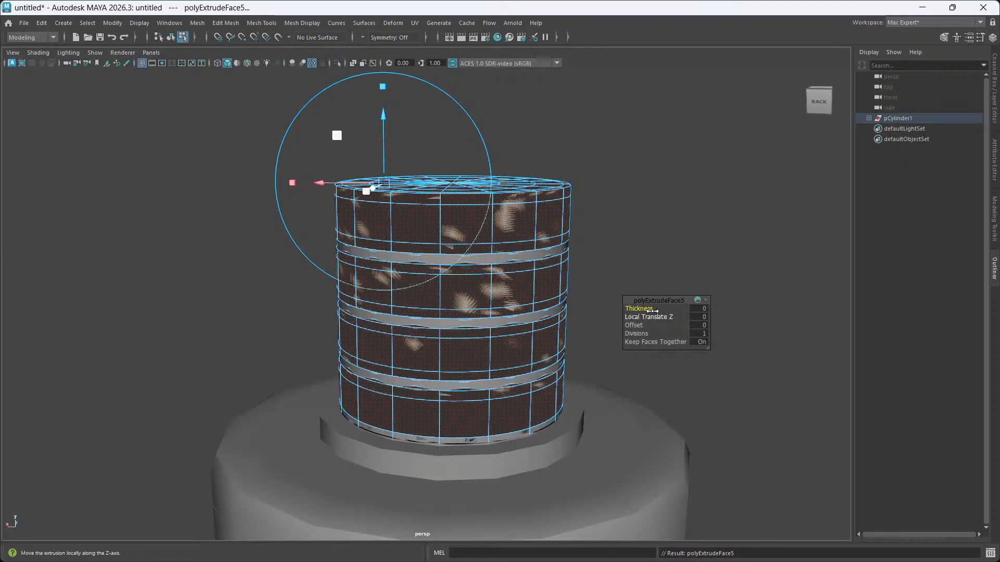
pyautogui.moveTo(648, 311); pyautogui.dragTo(696, 300)
pyautogui.click(704, 221)
pyautogui.keyDown('alt'); pyautogui.moveTo(510, 366); pyautogui.dragTo(505, 386); pyautogui.keyUp('alt')
pyautogui.keyDown('alt'); pyautogui.moveTo(518, 311); pyautogui.dragTo(523, 329); pyautogui.keyUp('alt')
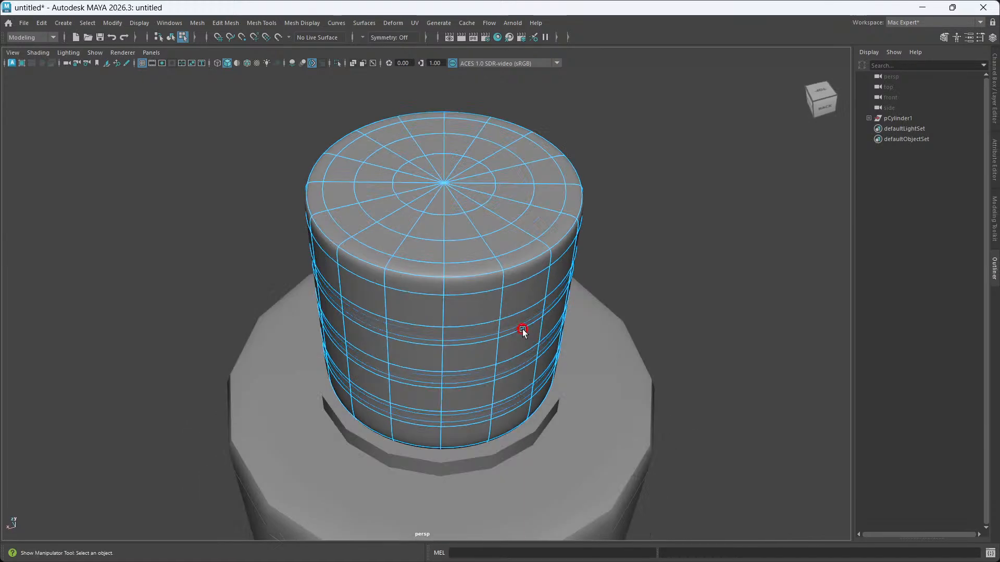
pyautogui.press('1')
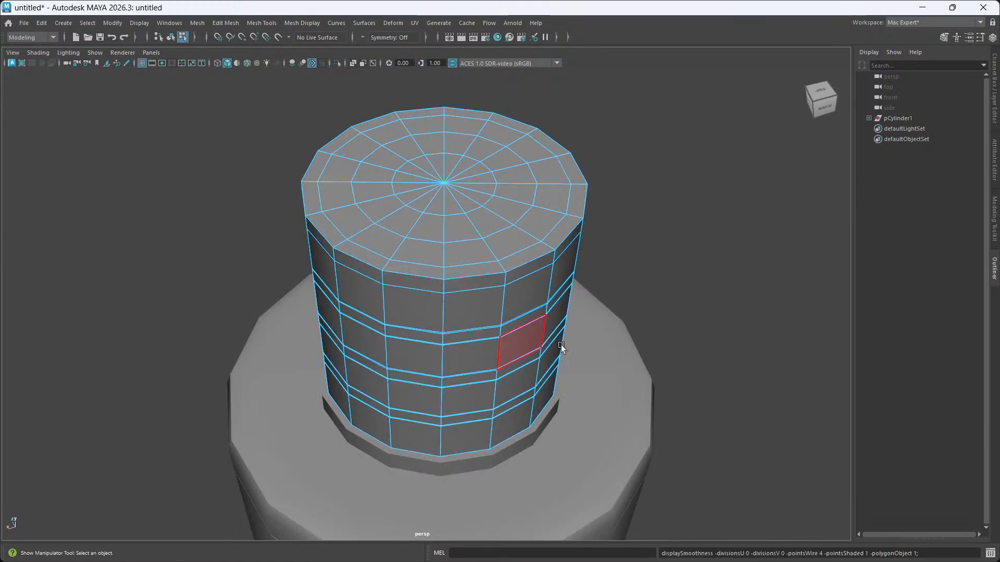
pyautogui.keyDown('alt'); pyautogui.moveTo(583, 341); pyautogui.dragTo(536, 288); pyautogui.keyUp('alt')
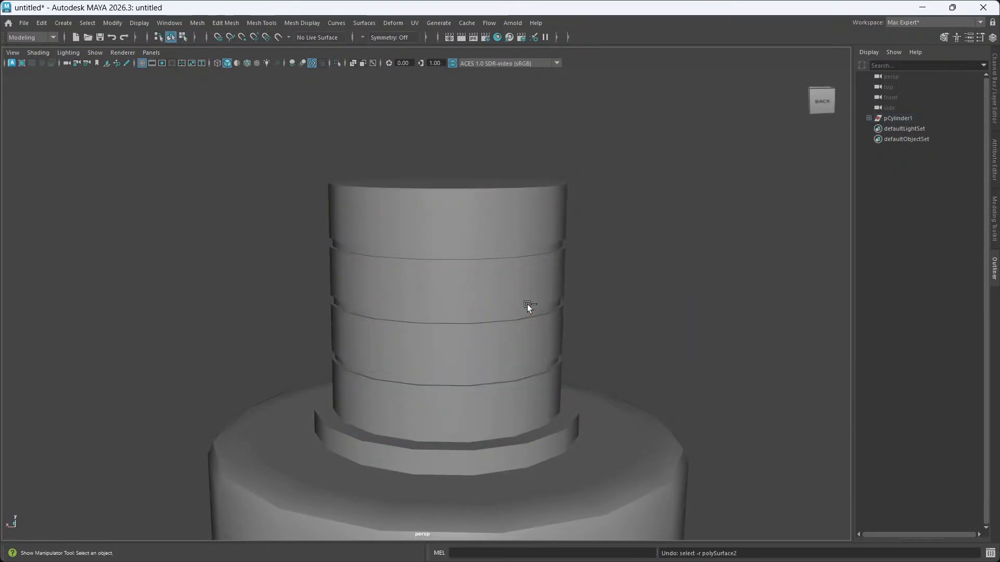
pyautogui.click(646, 285)
# Scale the whole cap up uniformly by about 1.166 to match the width of the bottle's collar.
pyautogui.click(446, 283)
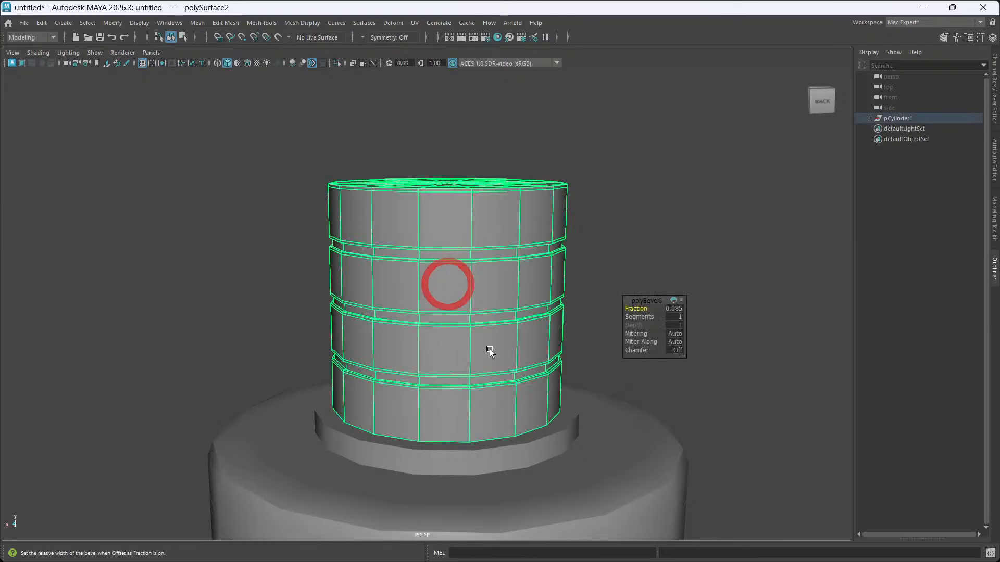
pyautogui.keyDown('alt'); pyautogui.moveTo(495, 380); pyautogui.dragTo(525, 385); pyautogui.keyUp('alt')
pyautogui.click(740, 241)
pyautogui.press('r')
pyautogui.click(509, 341)
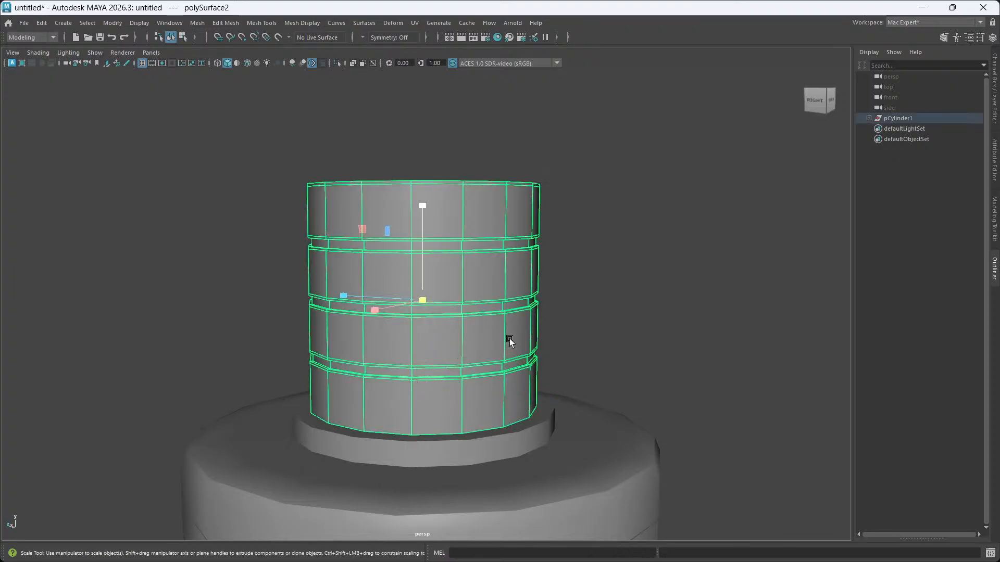
pyautogui.moveTo(415, 301); pyautogui.dragTo(447, 287)
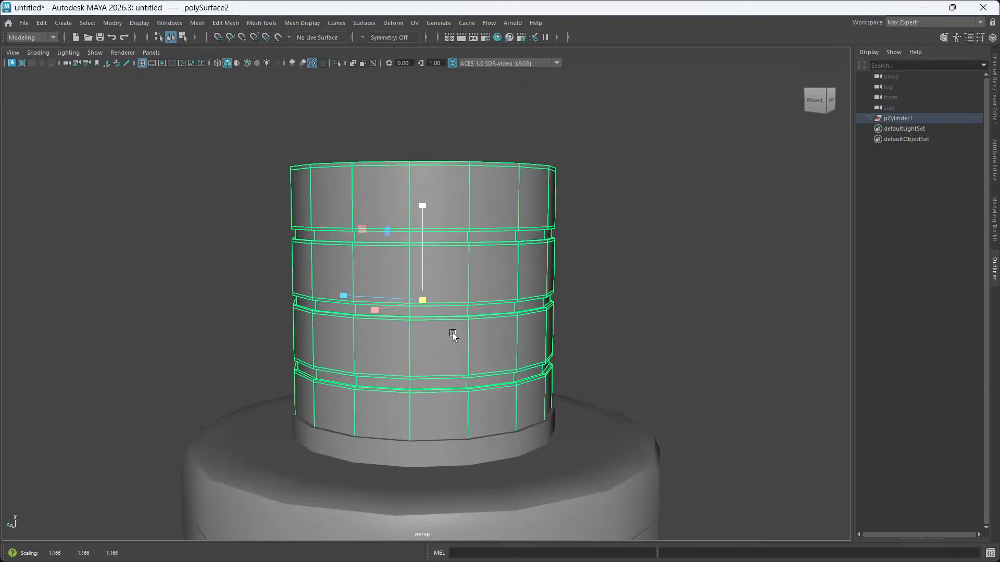
# Raise the cap so its lower edge meets the collar and fine-tune its uniform scale.
pyautogui.press('w')
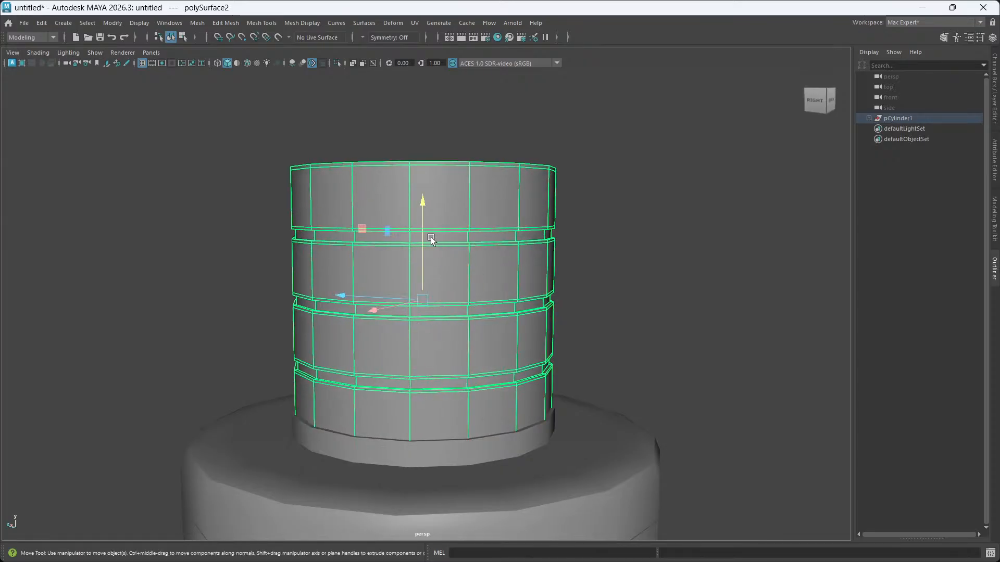
pyautogui.moveTo(424, 266); pyautogui.dragTo(425, 251)
pyautogui.press('r')
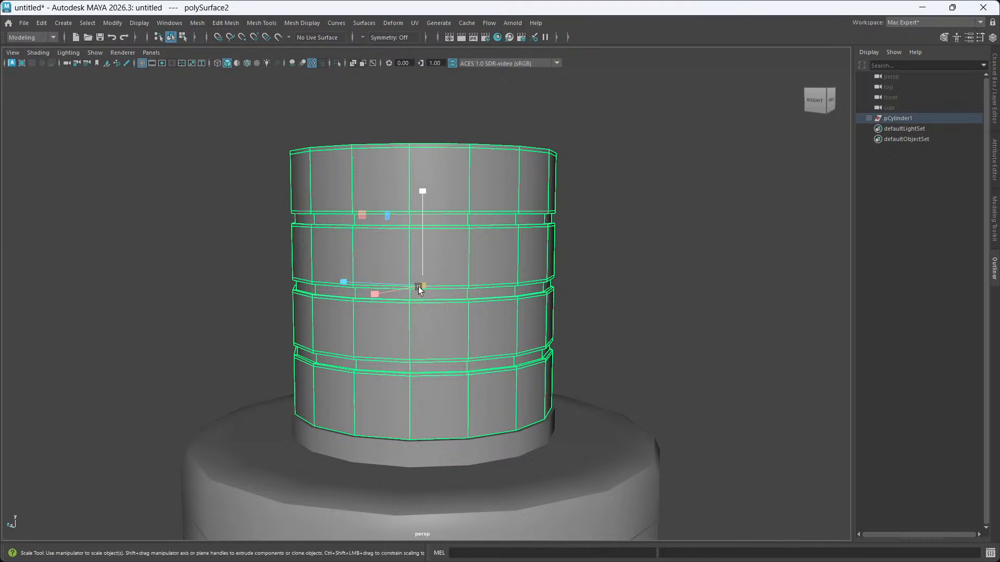
pyautogui.moveTo(423, 284); pyautogui.dragTo(446, 364)
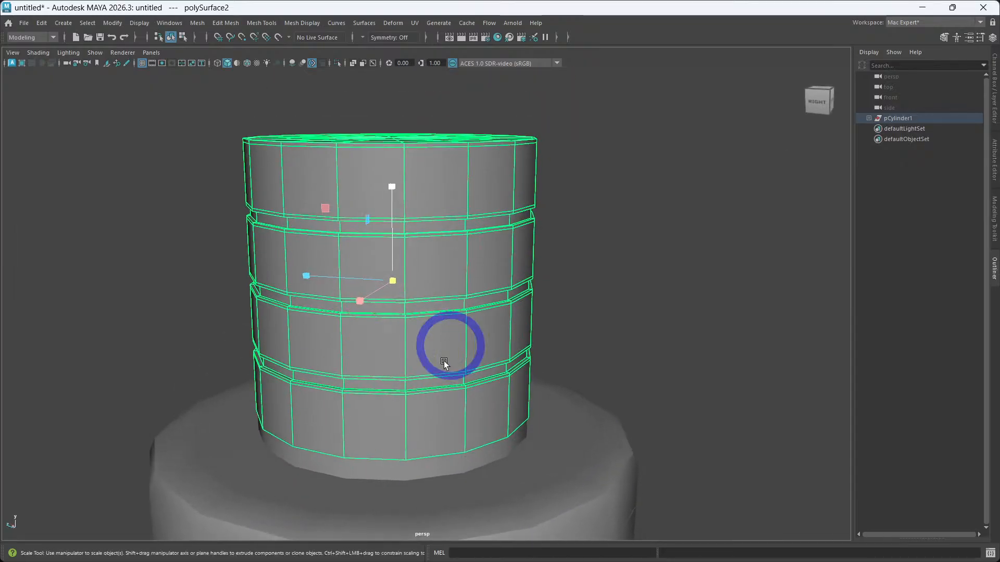
# Show the model in wireframe and move the cap's bottom border edge loop up slightly to shorten the cap.
pyautogui.click(216, 67)
pyautogui.moveTo(411, 307)
pyautogui.keyDown('alt'); pyautogui.mouseDown()
pyautogui.moveTo(411, 108)
pyautogui.moveTo(405, 173)
pyautogui.mouseUp(); pyautogui.keyUp('alt')
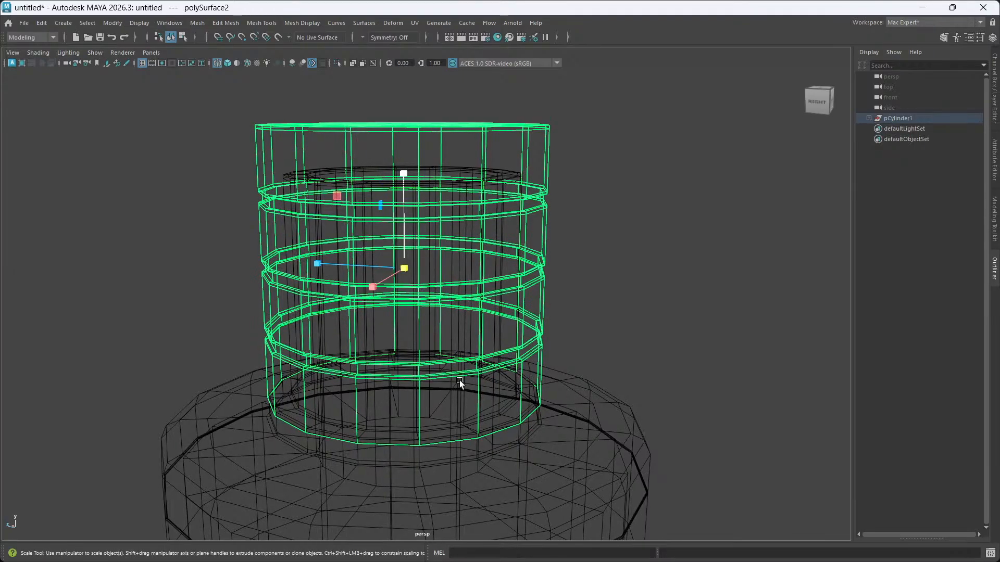
pyautogui.keyDown('alt'); pyautogui.moveTo(462, 383); pyautogui.dragTo(455, 368); pyautogui.keyUp('alt')
pyautogui.moveTo(429, 420); pyautogui.dragTo(435, 244, button='right')
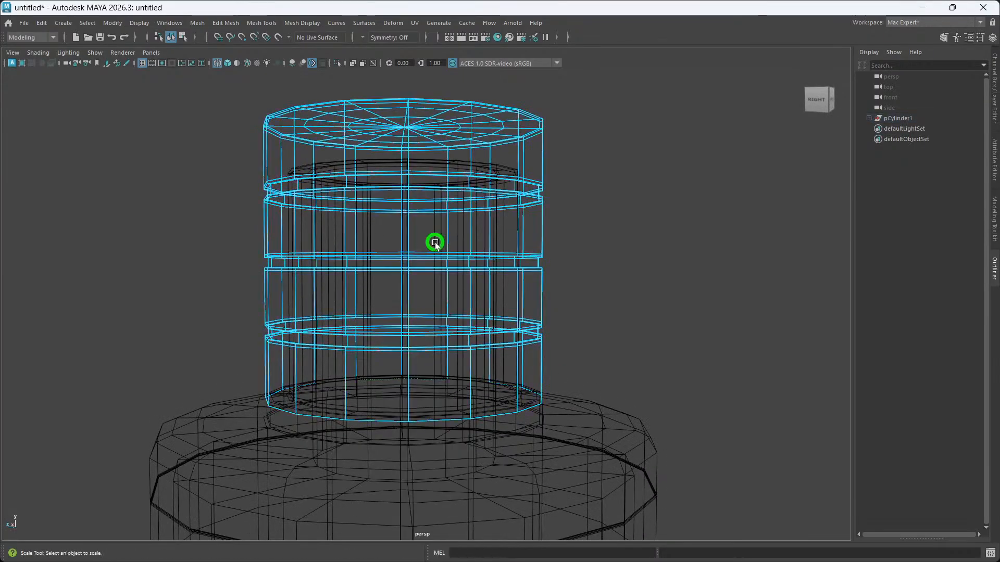
pyautogui.press('w')
pyautogui.doubleClick(454, 424)
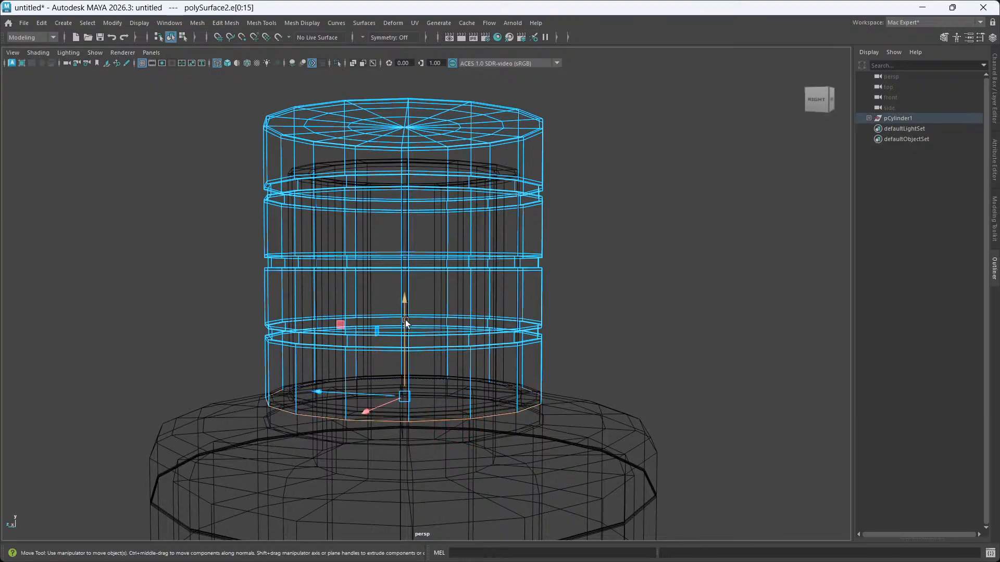
pyautogui.moveTo(405, 320); pyautogui.dragTo(404, 301)
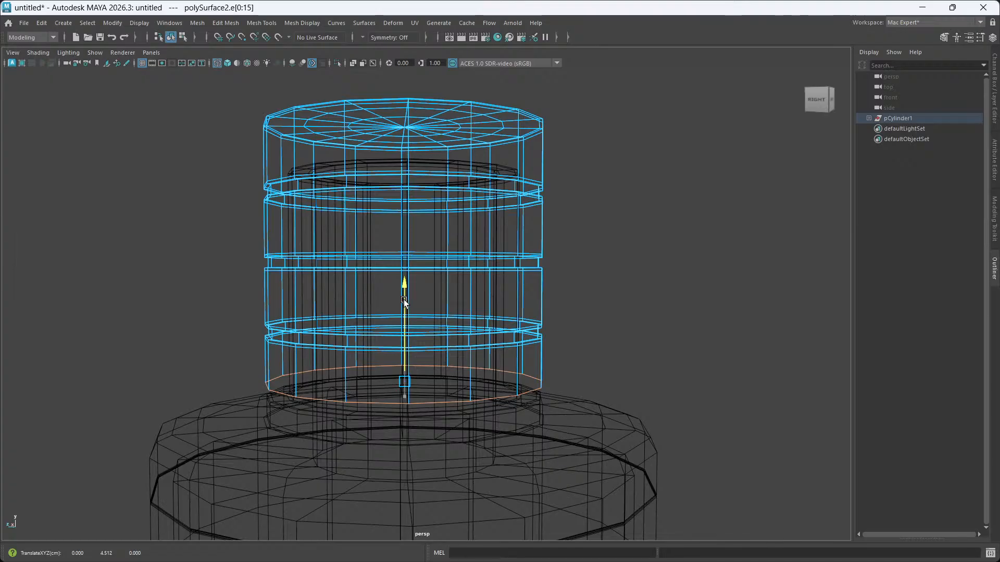
pyautogui.moveTo(404, 302); pyautogui.dragTo(405, 303)
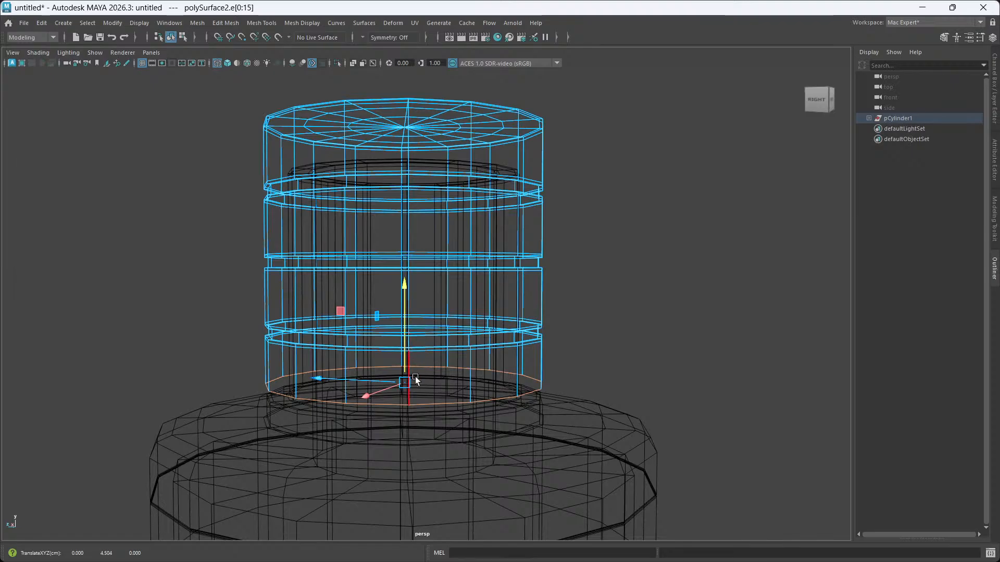
# Lower the whole cap onto the collar in object mode and restore the shaded display.
pyautogui.moveTo(467, 302); pyautogui.dragTo(527, 251, button='right')
pyautogui.moveTo(408, 199); pyautogui.dragTo(401, 182)
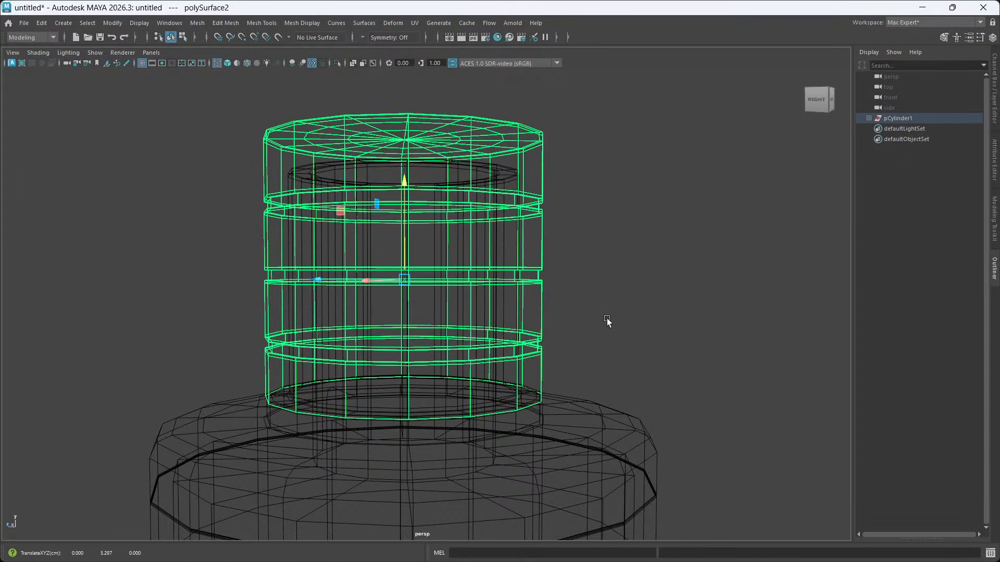
pyautogui.keyDown('alt'); pyautogui.moveTo(607, 318); pyautogui.dragTo(605, 280); pyautogui.keyUp('alt')
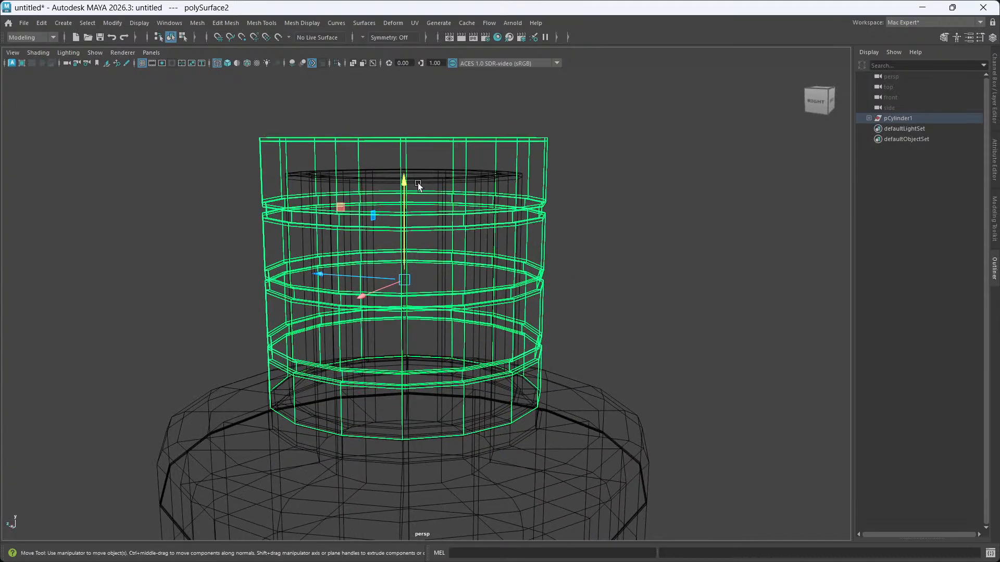
pyautogui.click(228, 63)
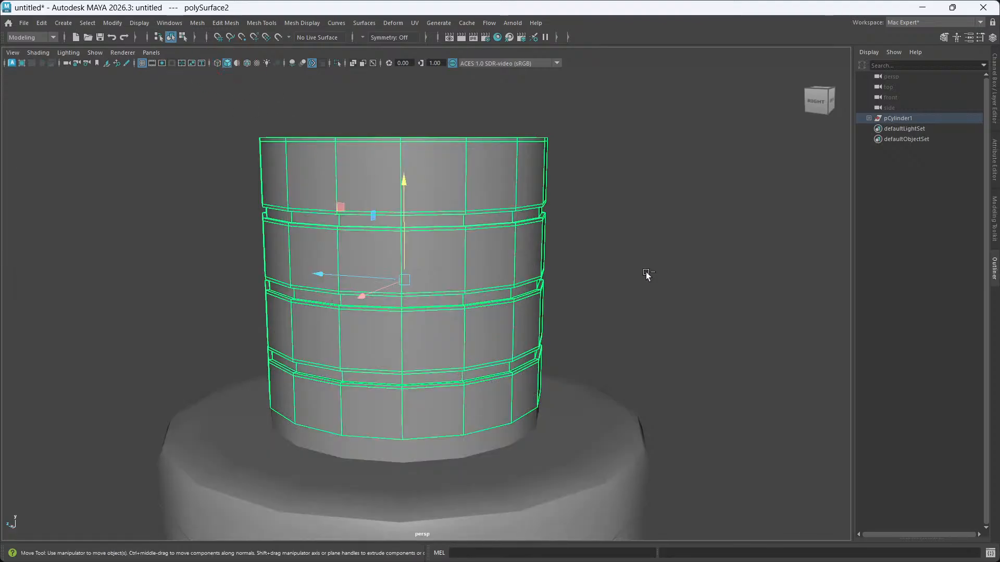
# Isolate the cap and extrude its bottom border edge loop inward to form a flat lower rim.
pyautogui.hotkey('ctrl', '1')
pyautogui.keyDown('alt'); pyautogui.moveTo(464, 395); pyautogui.dragTo(494, 358); pyautogui.keyUp('alt')
pyautogui.moveTo(611, 246); pyautogui.dragTo(609, 219, button='right')
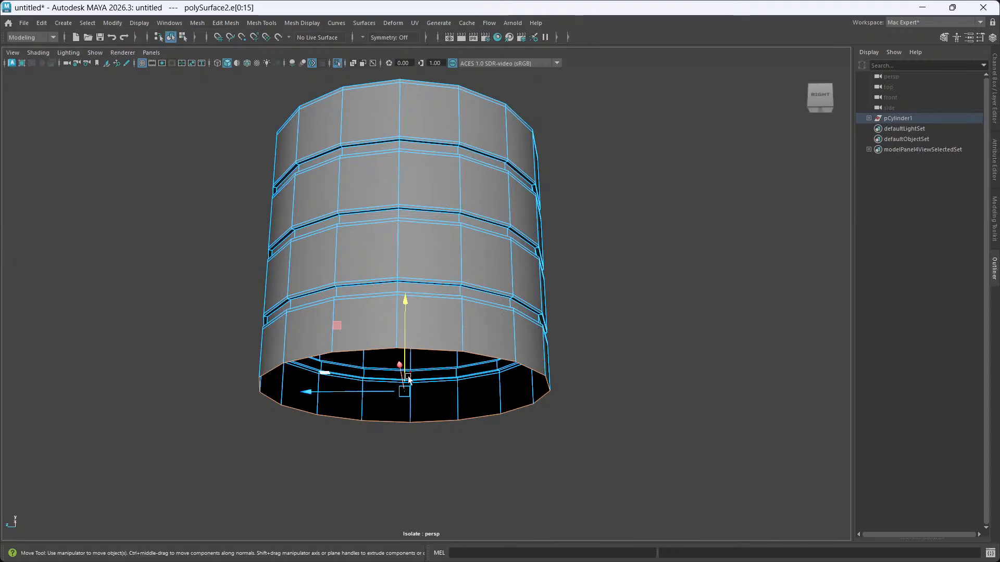
pyautogui.press('r')
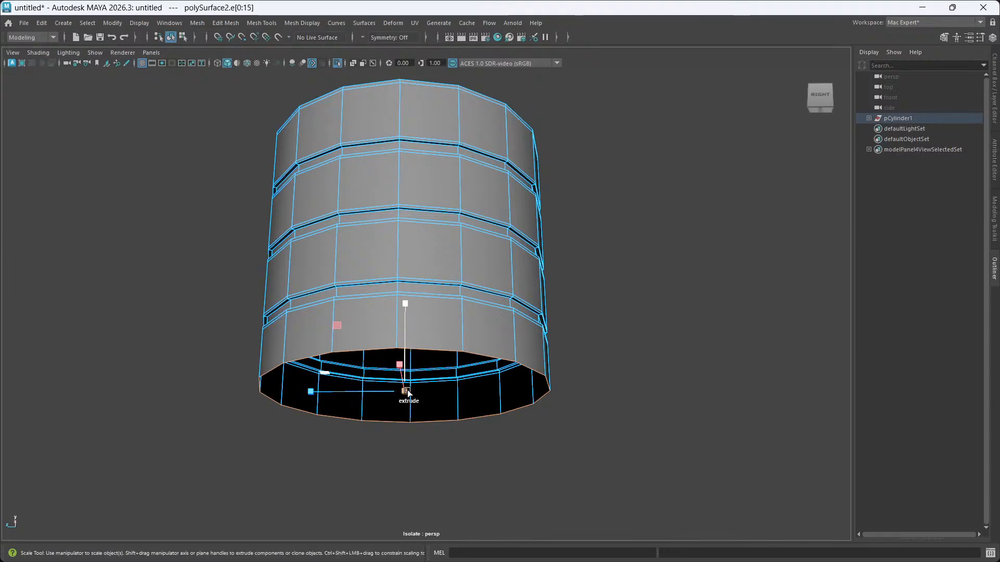
pyautogui.keyDown('shift'); pyautogui.moveTo(407, 392); pyautogui.dragTo(437, 395); pyautogui.keyUp('shift')
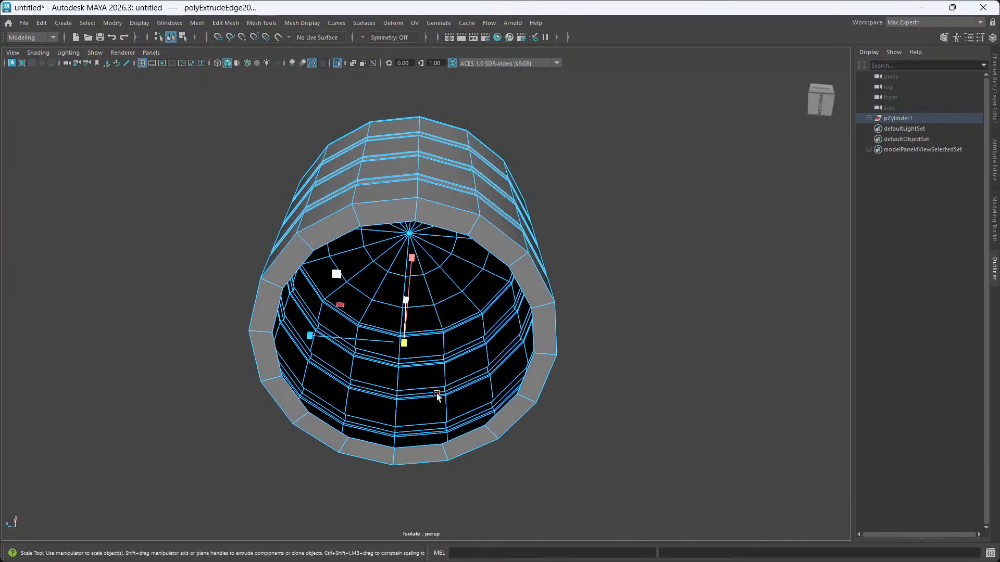
# Extrude the rim's inner edge loop upward inside the cap to form its inner wall.
pyautogui.press('w')
pyautogui.keyDown('alt'); pyautogui.moveTo(416, 315); pyautogui.dragTo(418, 189); pyautogui.keyUp('alt')
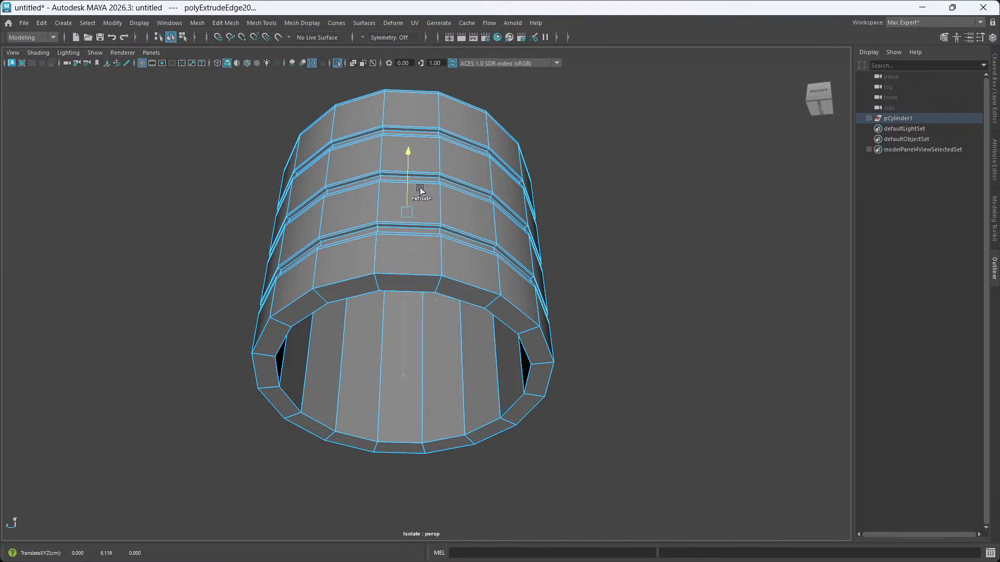
pyautogui.keyDown('shift'); pyautogui.moveTo(419, 188); pyautogui.dragTo(440, 393, button='right'); pyautogui.keyUp('shift')
pyautogui.keyDown('alt'); pyautogui.moveTo(440, 394); pyautogui.dragTo(430, 376); pyautogui.keyUp('alt')
# Extrude the inner wall's top edge loop inward twice and merge it to the center, closing the cap's inner top.
pyautogui.press('r')
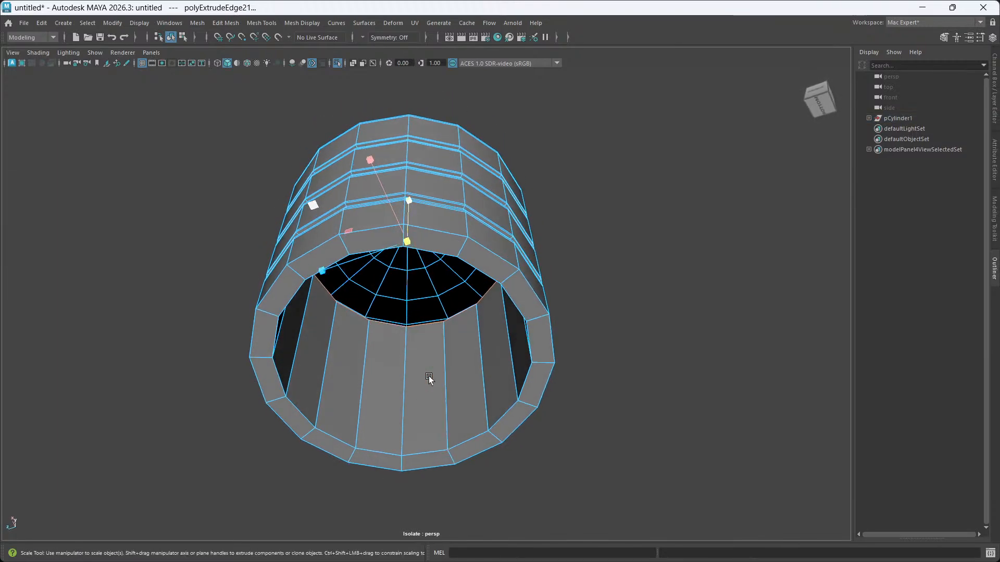
pyautogui.keyDown('shift'); pyautogui.moveTo(407, 243); pyautogui.dragTo(354, 257); pyautogui.keyUp('shift')
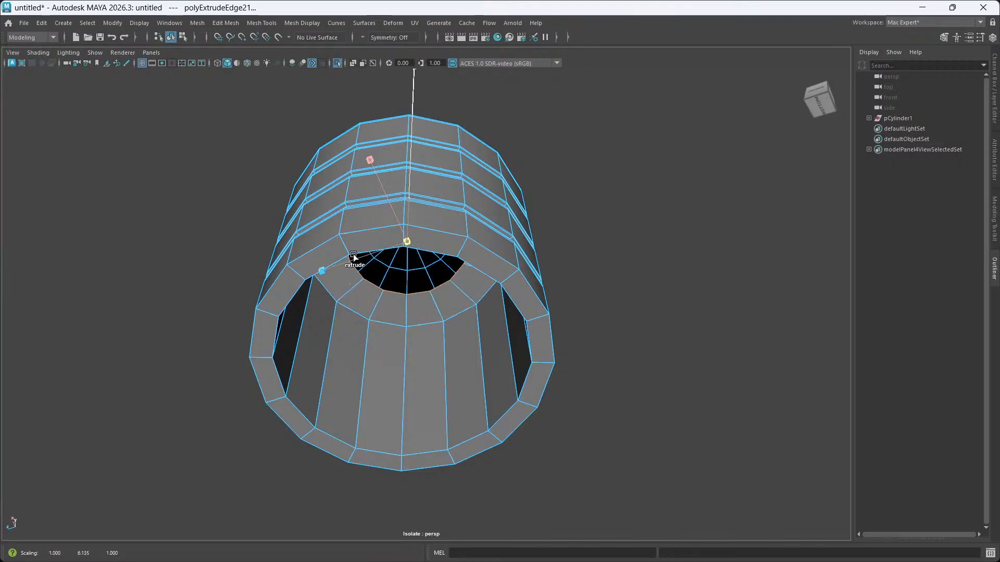
pyautogui.keyDown('alt'); pyautogui.moveTo(405, 376); pyautogui.dragTo(425, 331); pyautogui.keyUp('alt')
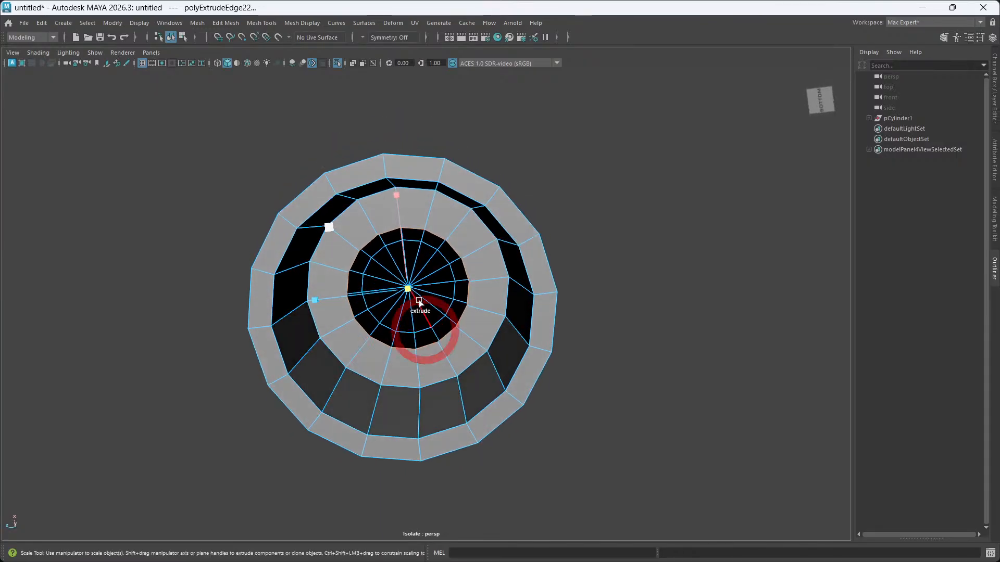
pyautogui.keyDown('shift'); pyautogui.moveTo(408, 290); pyautogui.dragTo(445, 339); pyautogui.keyUp('shift')
pyautogui.keyDown('shift'); pyautogui.moveTo(445, 339); pyautogui.dragTo(429, 220, button='right'); pyautogui.keyUp('shift')
pyautogui.keyDown('alt'); pyautogui.moveTo(423, 383); pyautogui.dragTo(434, 358); pyautogui.keyUp('alt')
# Bevel the cap's inner top edge loop together with the inner and outer edge loops of the bottom rim.
pyautogui.moveTo(432, 266); pyautogui.dragTo(440, 236, button='right')
pyautogui.doubleClick(447, 345)
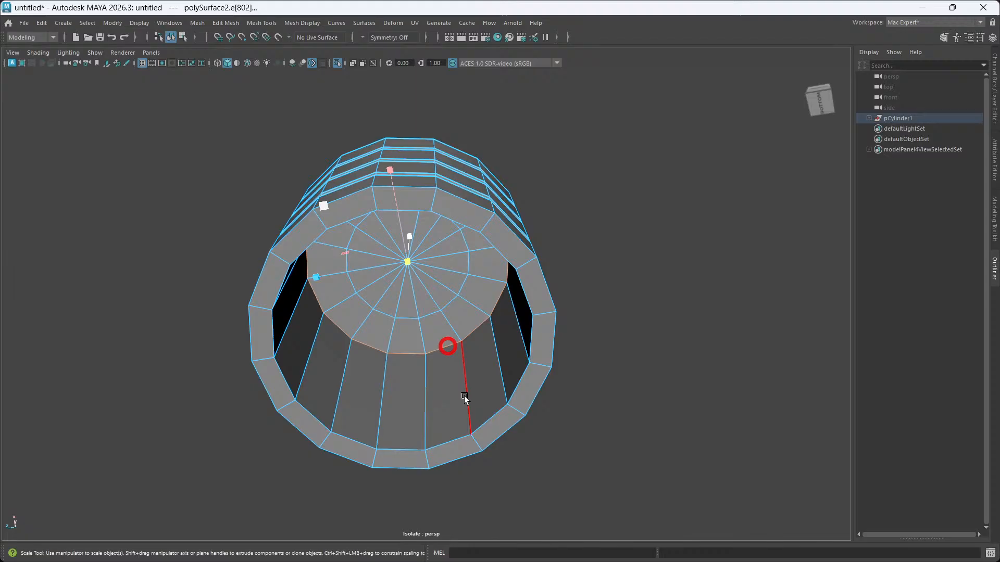
pyautogui.doubleClick(457, 445)
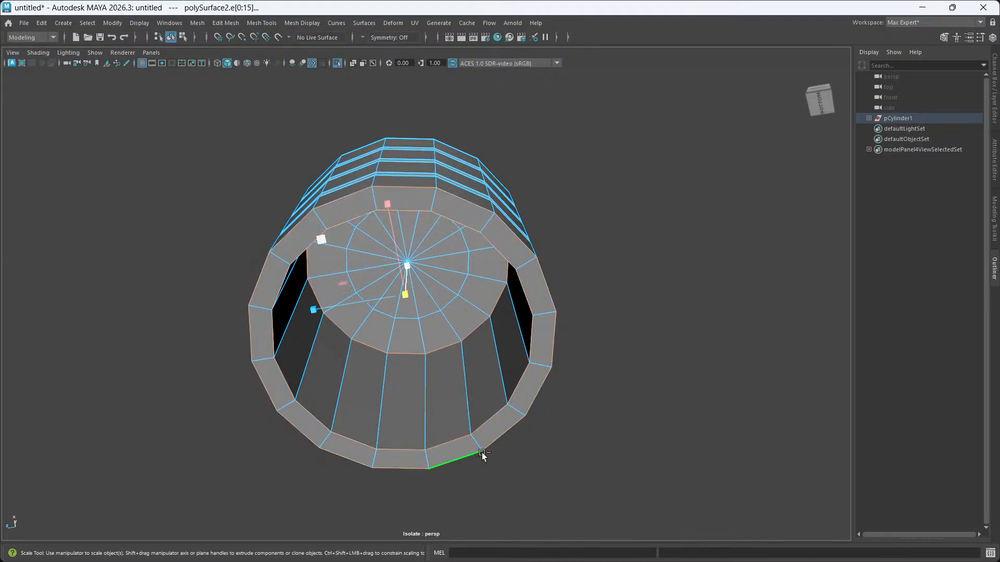
pyautogui.hotkey('ctrl', 'b')
pyautogui.keyDown('alt'); pyautogui.moveTo(509, 384); pyautogui.dragTo(465, 440); pyautogui.keyUp('alt')
# Show the cap in smooth preview and set the bevel's Fraction to 0.181.
pyautogui.click(646, 351)
pyautogui.keyDown('alt'); pyautogui.moveTo(367, 359); pyautogui.dragTo(368, 406); pyautogui.keyUp('alt')
pyautogui.moveTo(627, 310); pyautogui.dragTo(627, 311)
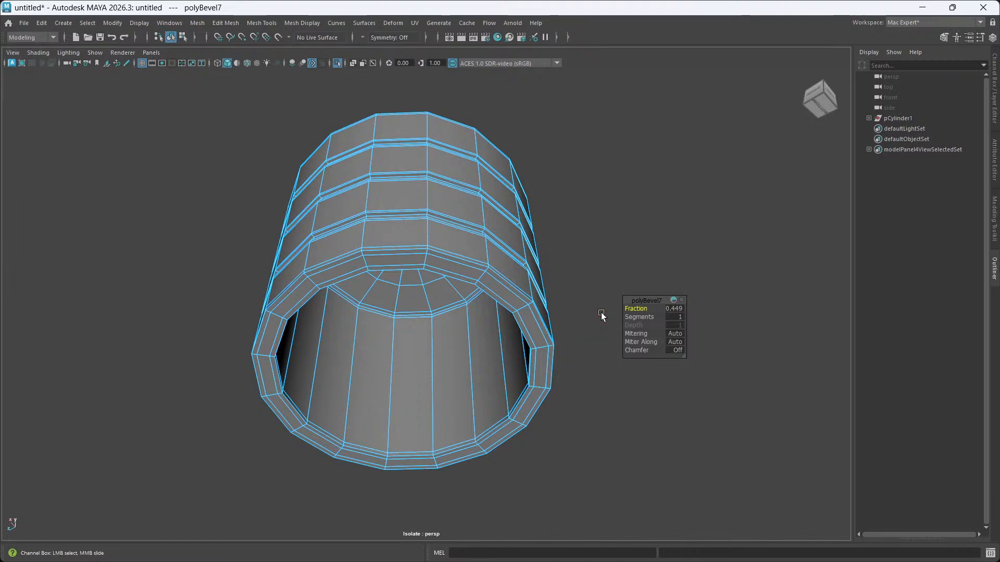
pyautogui.press('3')
pyautogui.keyDown('alt'); pyautogui.moveTo(559, 384); pyautogui.dragTo(448, 357); pyautogui.keyUp('alt')
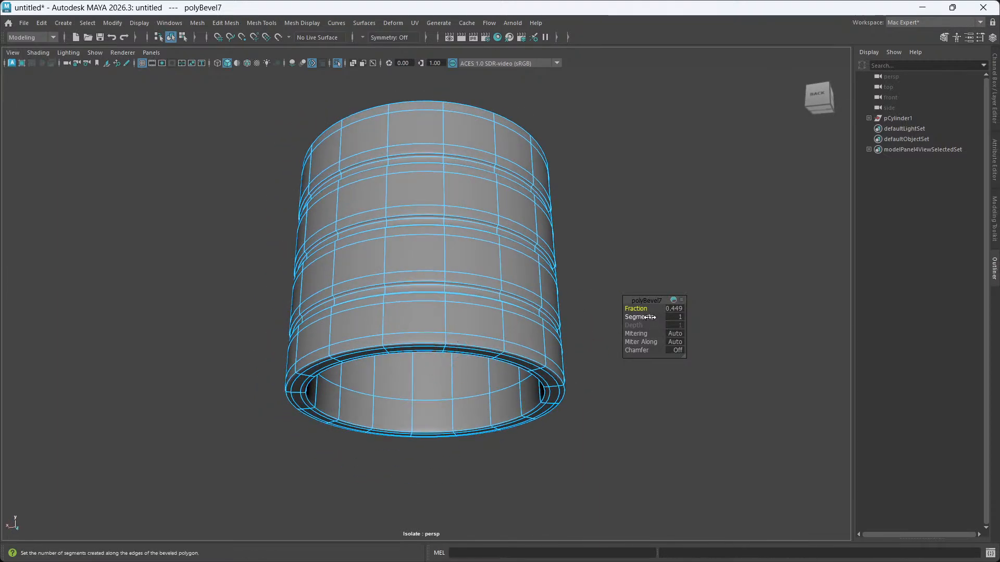
pyautogui.moveTo(632, 310); pyautogui.dragTo(536, 312)
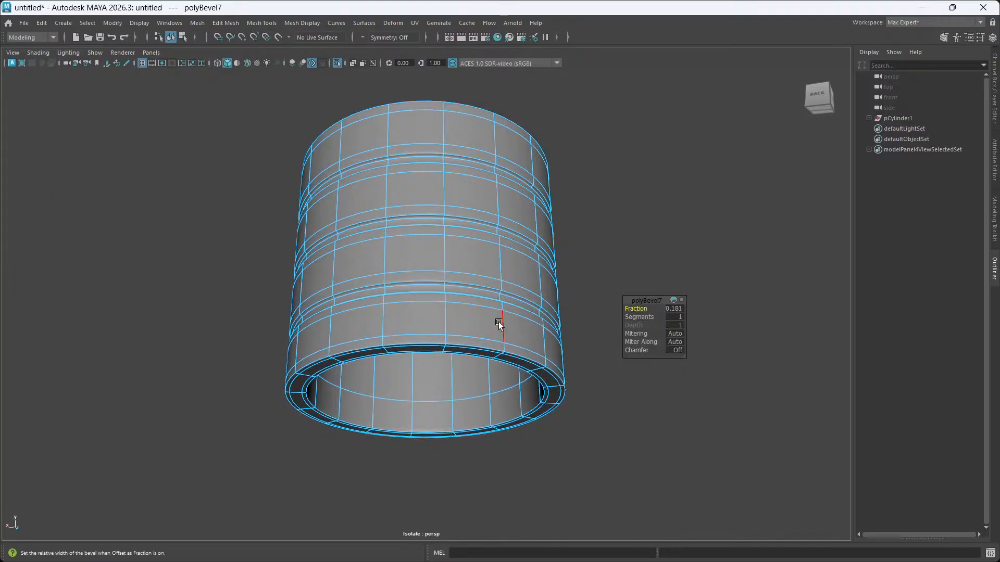
# Return to object mode and exit the cap's isolation so the whole bottle is displayed again.
pyautogui.click(604, 232)
pyautogui.moveTo(605, 234); pyautogui.dragTo(635, 216, button='right')
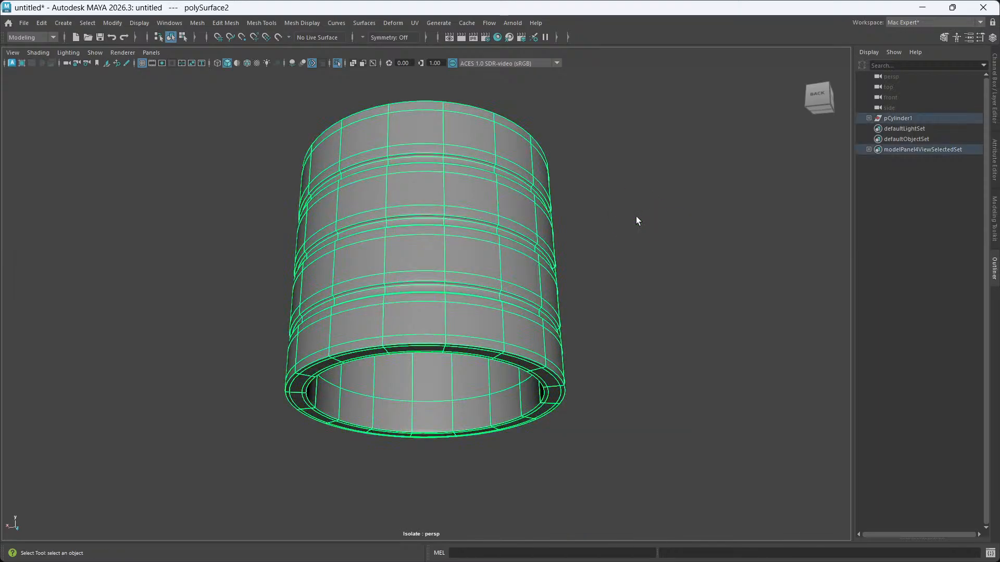
pyautogui.hotkey('ctrl', '1')
pyautogui.click(632, 240)
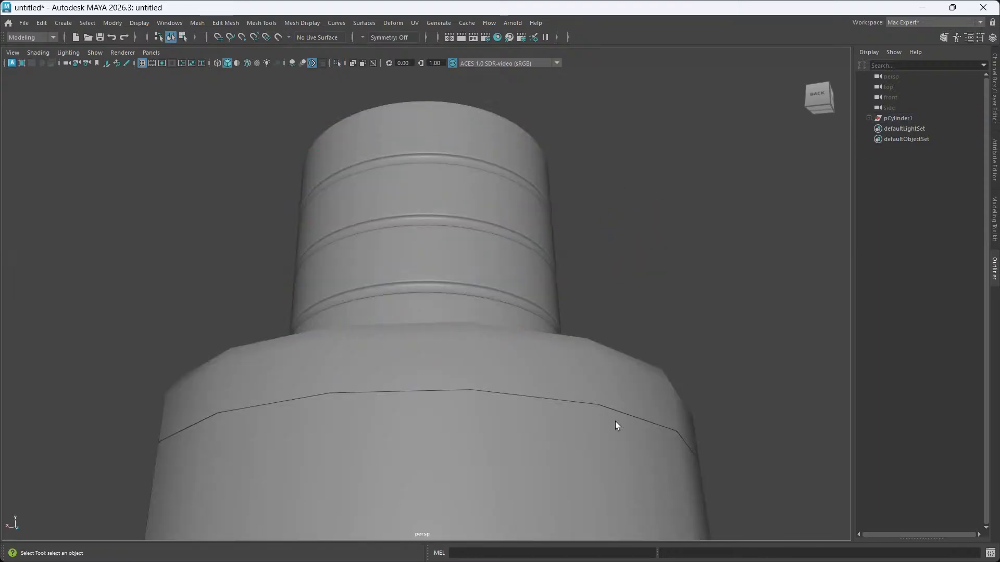
# Raise the cap slightly along the vertical axis so its lower rim sits a little higher on the collar.
pyautogui.keyDown('alt'); pyautogui.moveTo(614, 421); pyautogui.dragTo(595, 414); pyautogui.keyUp('alt')
pyautogui.scroll(-3, 552, 391)
pyautogui.keyDown('alt'); pyautogui.moveTo(543, 414); pyautogui.dragTo(555, 297, button='middle'); pyautogui.keyUp('alt')
pyautogui.keyDown('alt'); pyautogui.moveTo(484, 371); pyautogui.dragTo(498, 366); pyautogui.keyUp('alt')
pyautogui.click(489, 395)
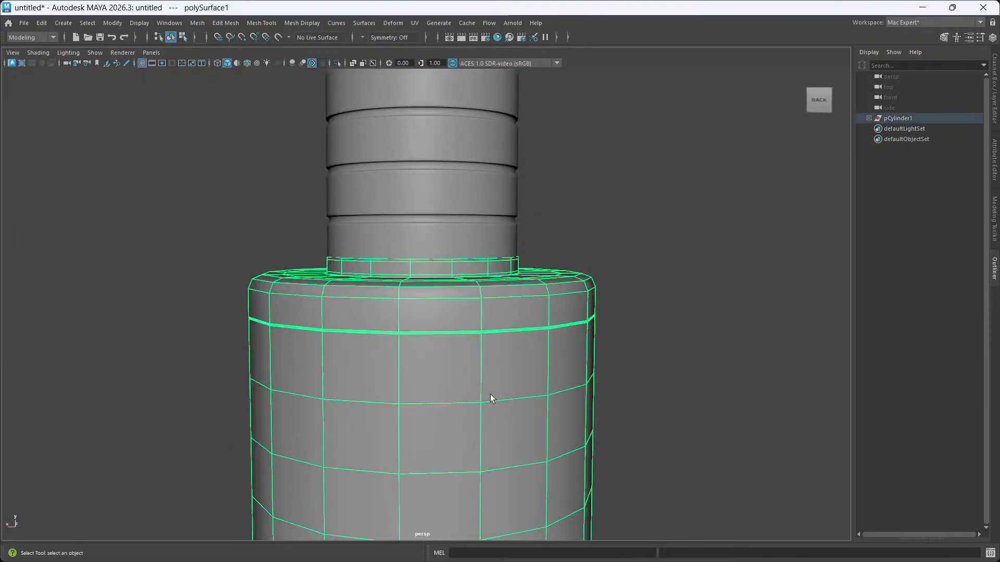
pyautogui.click(630, 271)
pyautogui.keyDown('alt'); pyautogui.moveTo(527, 369); pyautogui.dragTo(563, 358); pyautogui.keyUp('alt')
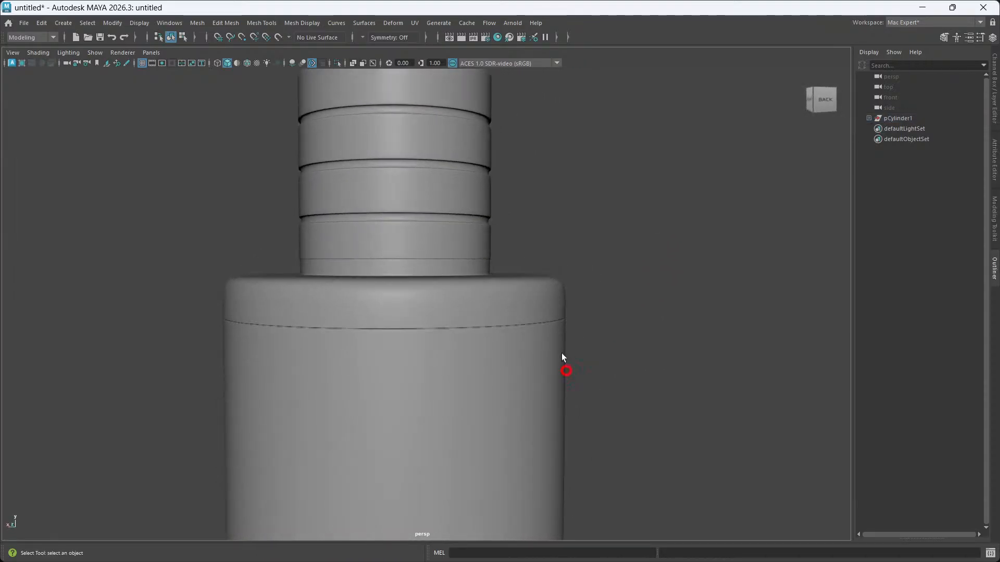
pyautogui.click(443, 236)
pyautogui.keyDown('alt'); pyautogui.moveTo(457, 308); pyautogui.dragTo(522, 336); pyautogui.keyUp('alt')
pyautogui.press('r')
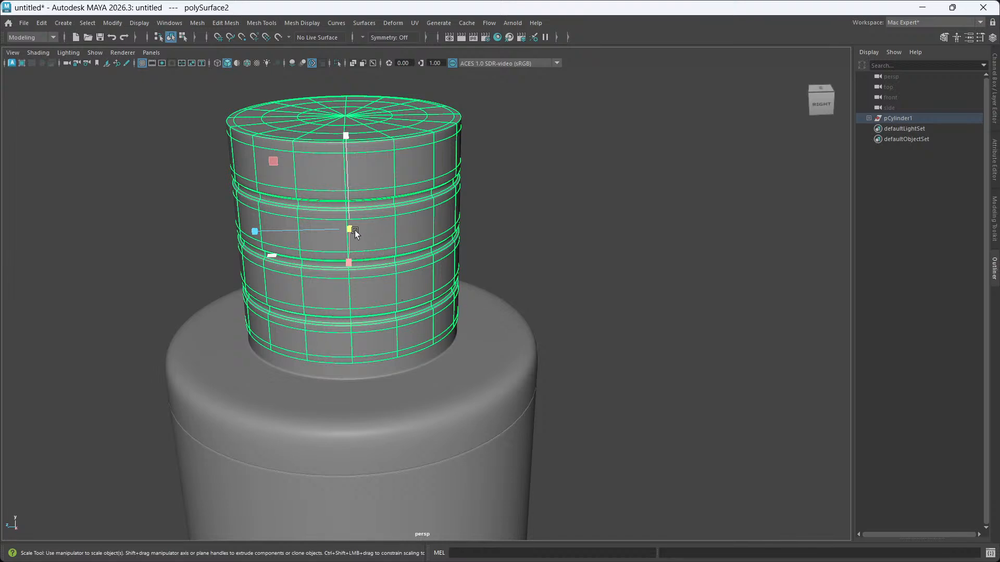
pyautogui.keyDown('alt'); pyautogui.moveTo(354, 231); pyautogui.dragTo(414, 295); pyautogui.keyUp('alt')
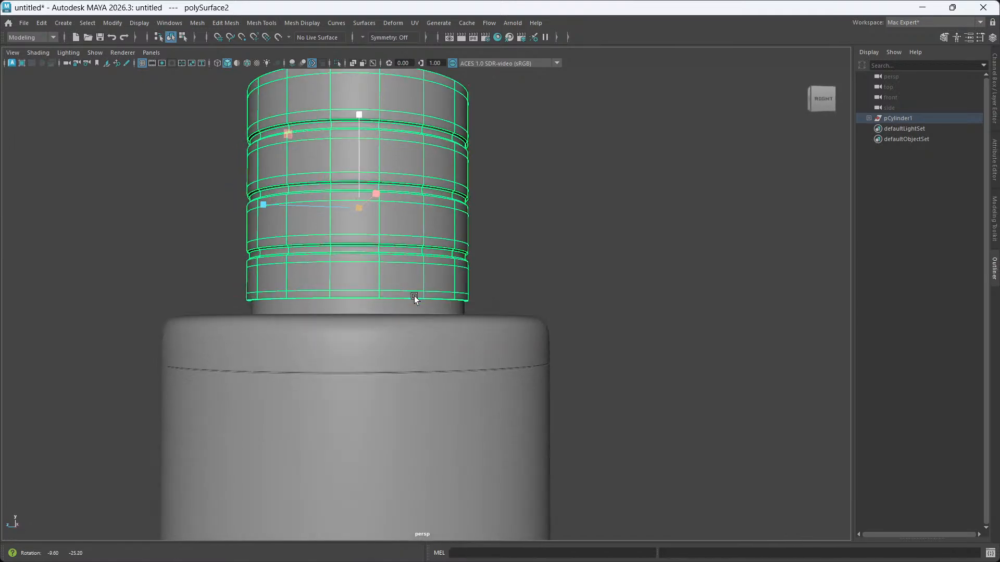
pyautogui.press('w')
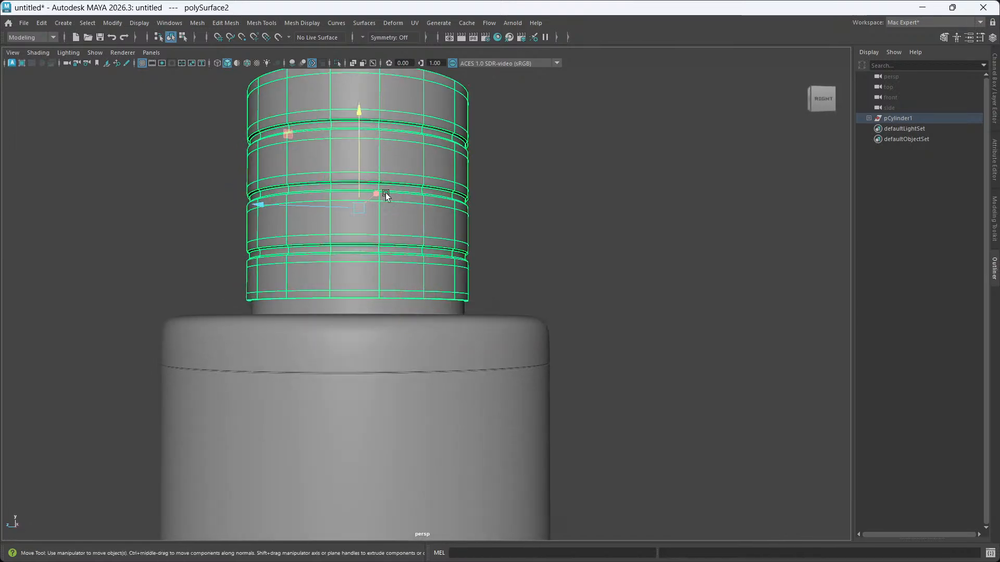
pyautogui.moveTo(355, 184); pyautogui.dragTo(359, 180)
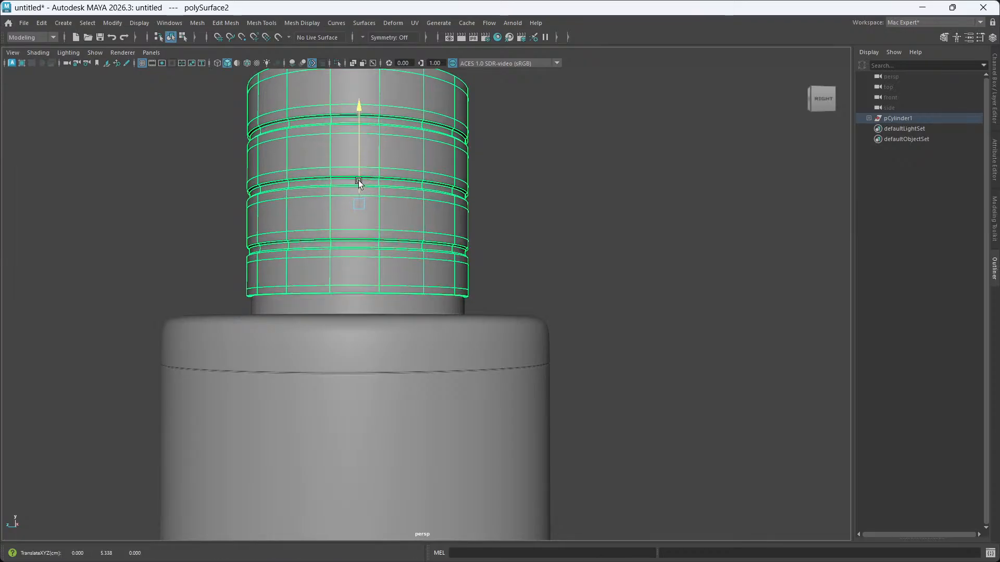
pyautogui.click(648, 264)
# Examine the assembled bottle and cap from several angles and distances, checking the proportions and the cap's fit.
pyautogui.keyDown('alt'); pyautogui.moveTo(642, 366); pyautogui.dragTo(488, 361); pyautogui.keyUp('alt')
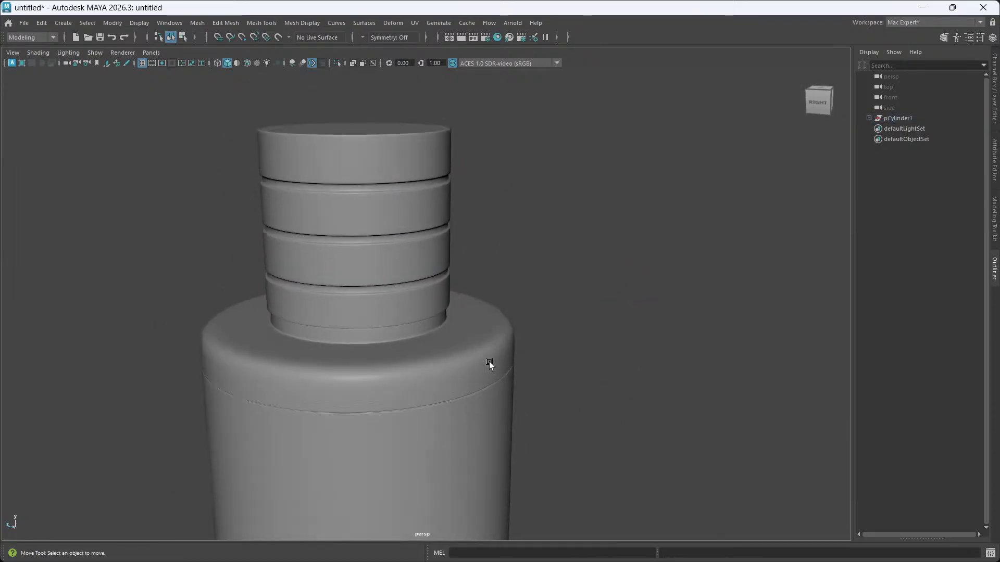
pyautogui.scroll(-6, 490, 365)
pyautogui.keyDown('alt'); pyautogui.moveTo(491, 373); pyautogui.dragTo(533, 366, button='middle'); pyautogui.keyUp('alt')
pyautogui.keyDown('alt'); pyautogui.moveTo(533, 366); pyautogui.dragTo(521, 399); pyautogui.keyUp('alt')
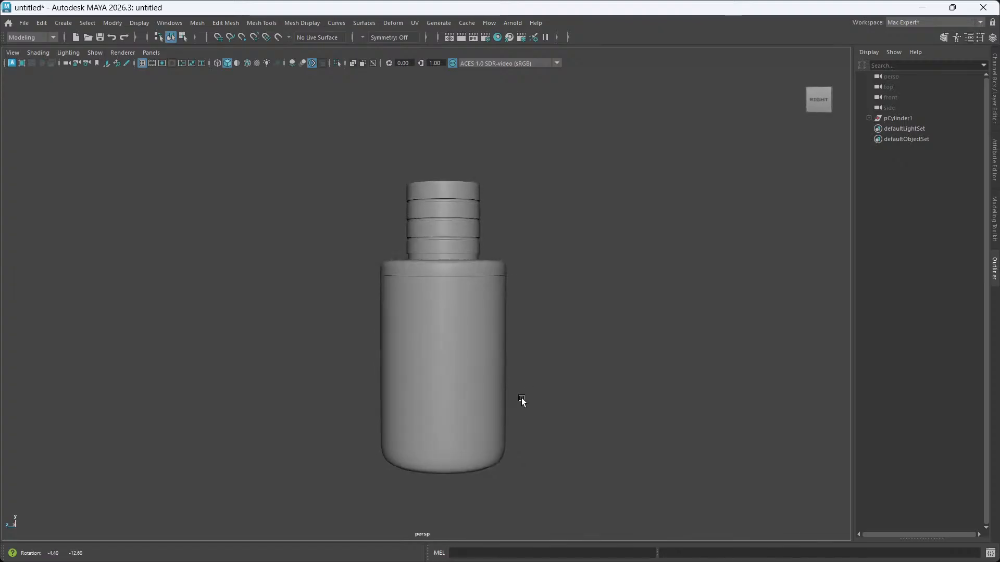
pyautogui.scroll(5, 499, 408)
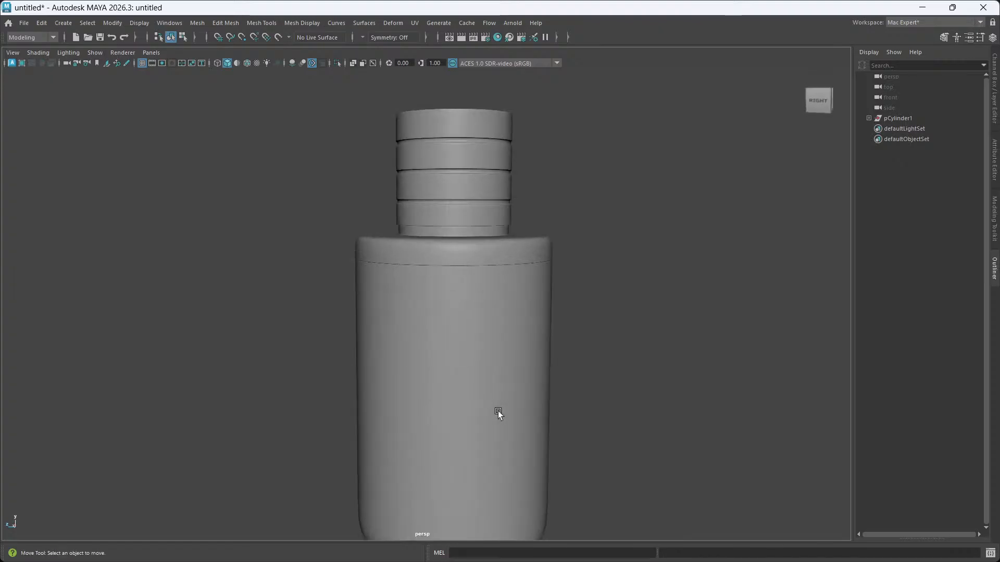
pyautogui.keyDown('alt'); pyautogui.moveTo(455, 383); pyautogui.dragTo(419, 328, button='middle'); pyautogui.keyUp('alt')
pyautogui.keyDown('alt'); pyautogui.moveTo(412, 404); pyautogui.dragTo(420, 405); pyautogui.keyUp('alt')
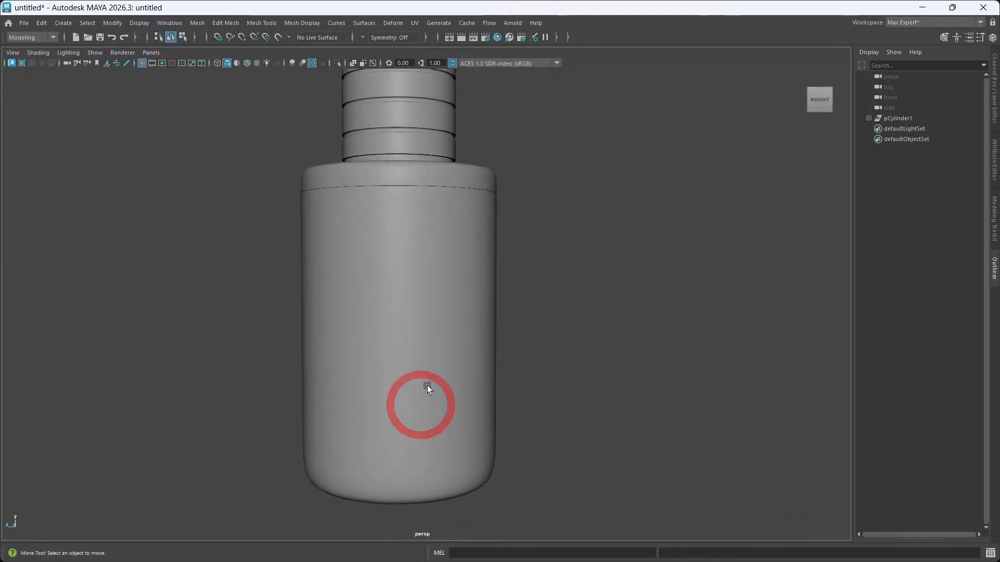
pyautogui.scroll(-3, 433, 368)
pyautogui.keyDown('alt'); pyautogui.moveTo(435, 363); pyautogui.dragTo(421, 404, button='middle'); pyautogui.keyUp('alt')
pyautogui.moveTo(421, 404)
pyautogui.keyDown('alt'); pyautogui.mouseDown()
pyautogui.moveTo(430, 413)
pyautogui.moveTo(401, 395)
pyautogui.moveTo(421, 386)
pyautogui.moveTo(433, 393)
pyautogui.mouseUp(); pyautogui.keyUp('alt')
pyautogui.keyDown('alt'); pyautogui.moveTo(333, 415); pyautogui.dragTo(365, 411); pyautogui.keyUp('alt')
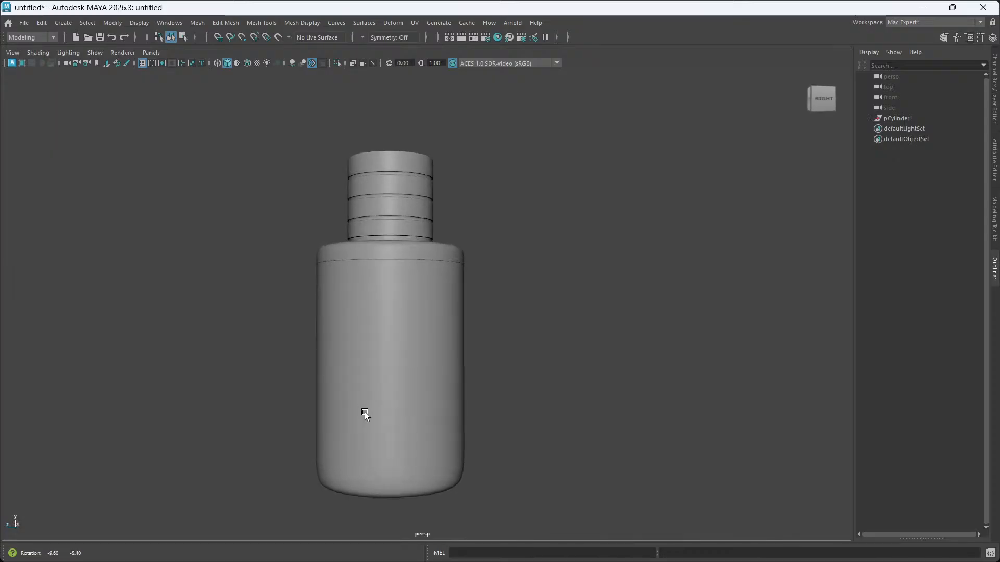
pyautogui.scroll(-1, 380, 393)
pyautogui.scroll(-2, 385, 406)
pyautogui.scroll(5, 395, 408)
pyautogui.keyDown('alt'); pyautogui.moveTo(422, 391); pyautogui.dragTo(509, 353, button='middle'); pyautogui.keyUp('alt')
pyautogui.scroll(-2, 546, 342)
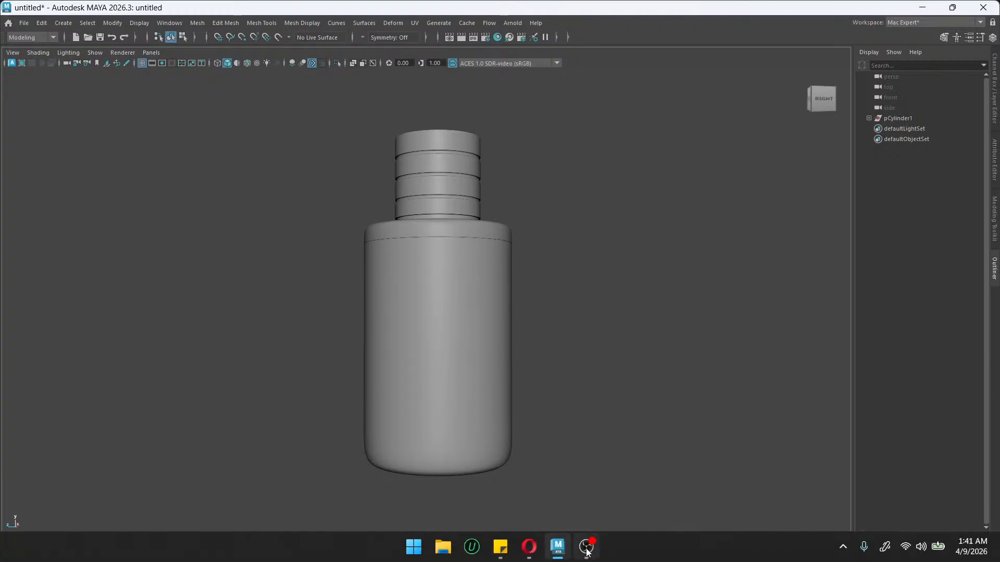
pyautogui.moveTo(585, 547)
pyautogui.click(600, 456)
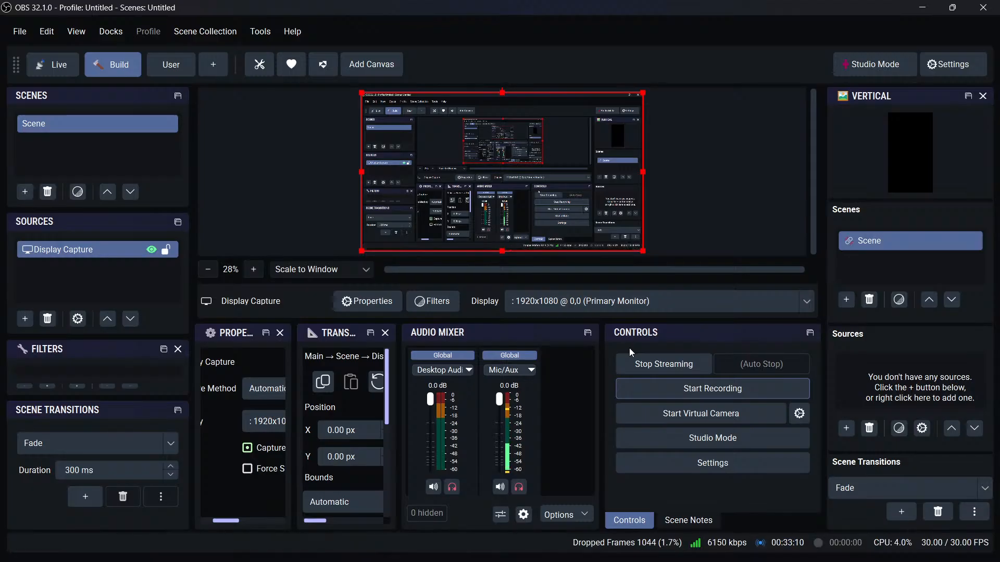